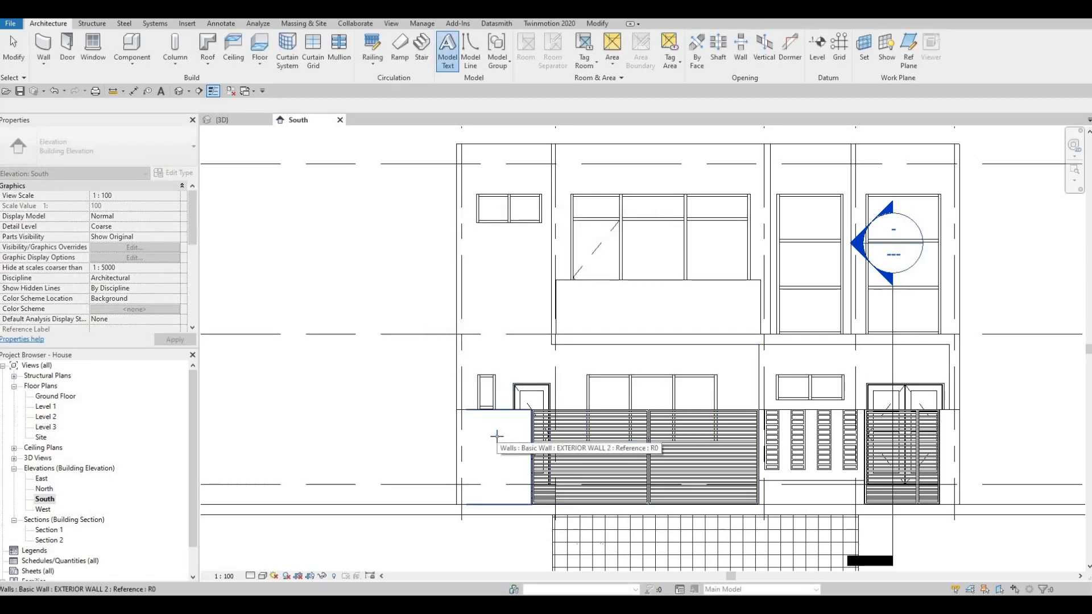
Place model text with the default wording on the front EXTERIOR WALL 2 face and switch to the 3D view
left_click(497, 436)
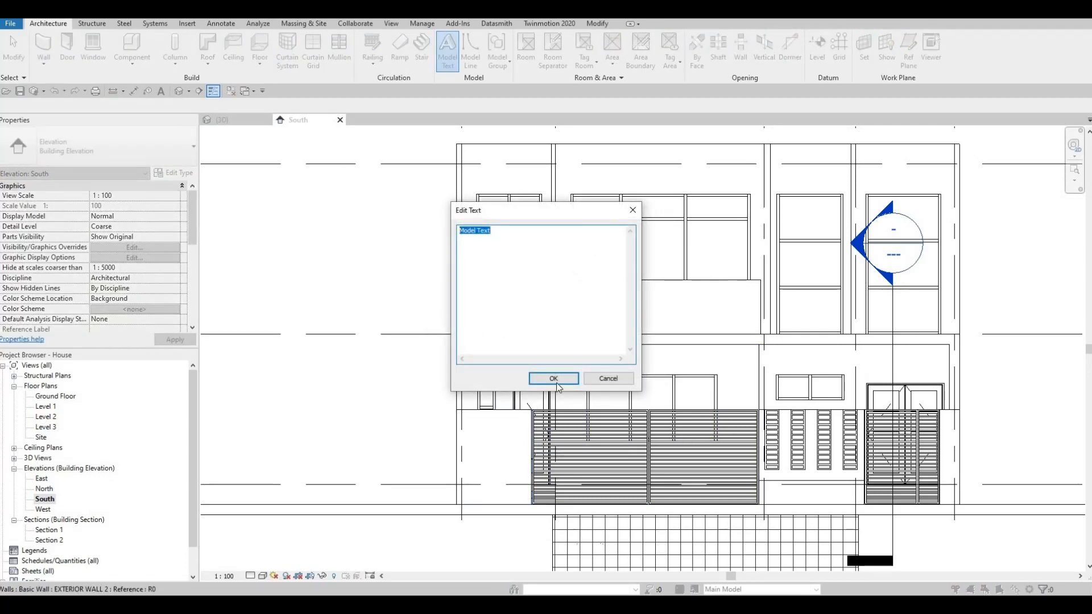
key("Return")
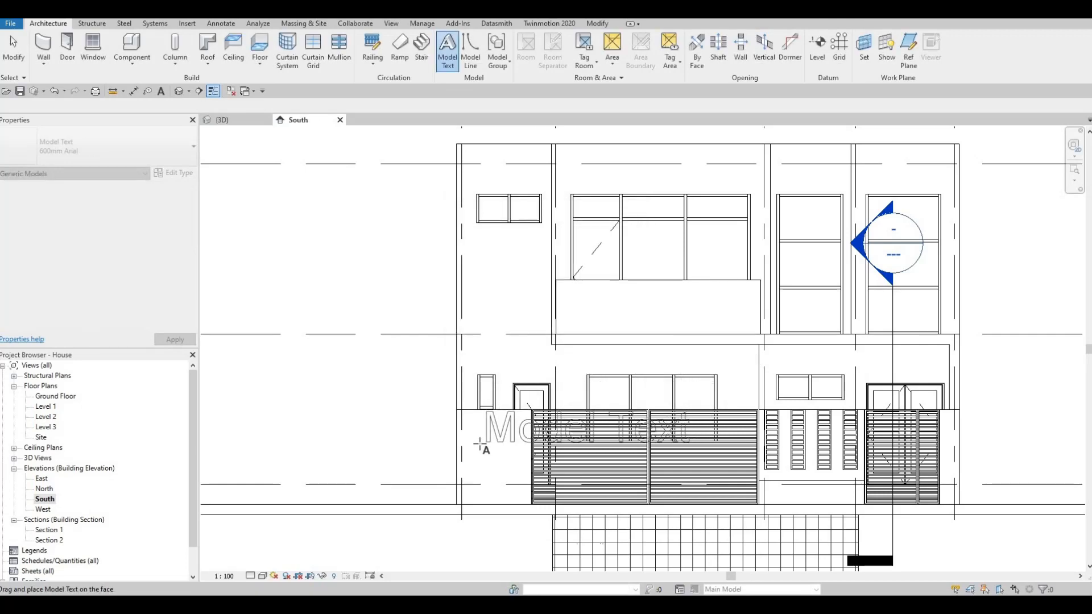
left_click(611, 500)
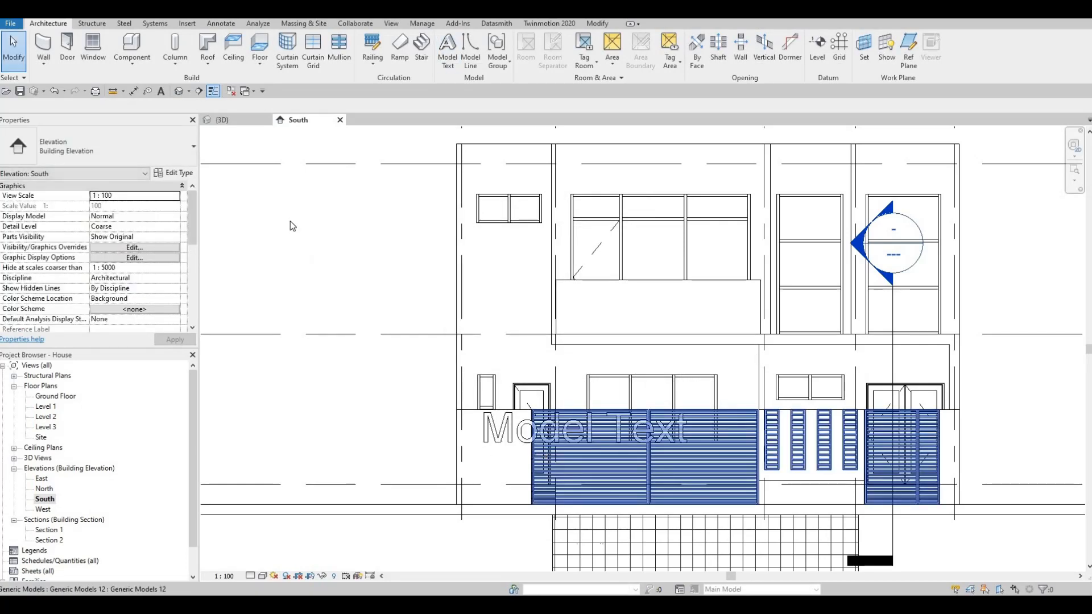
key("ctrl+Tab")
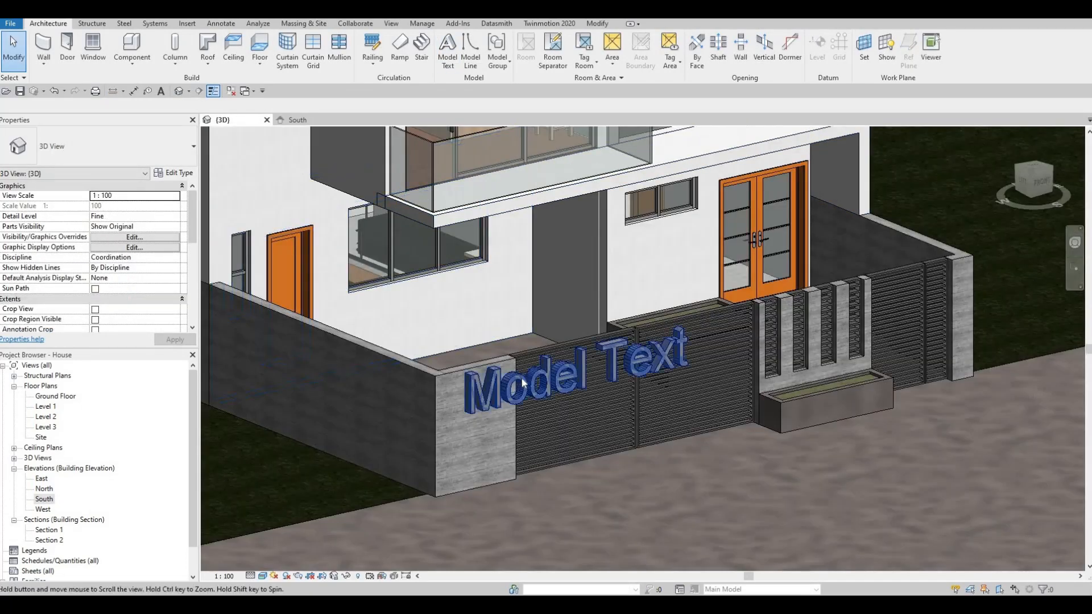
key("Escape")
key("Escape")
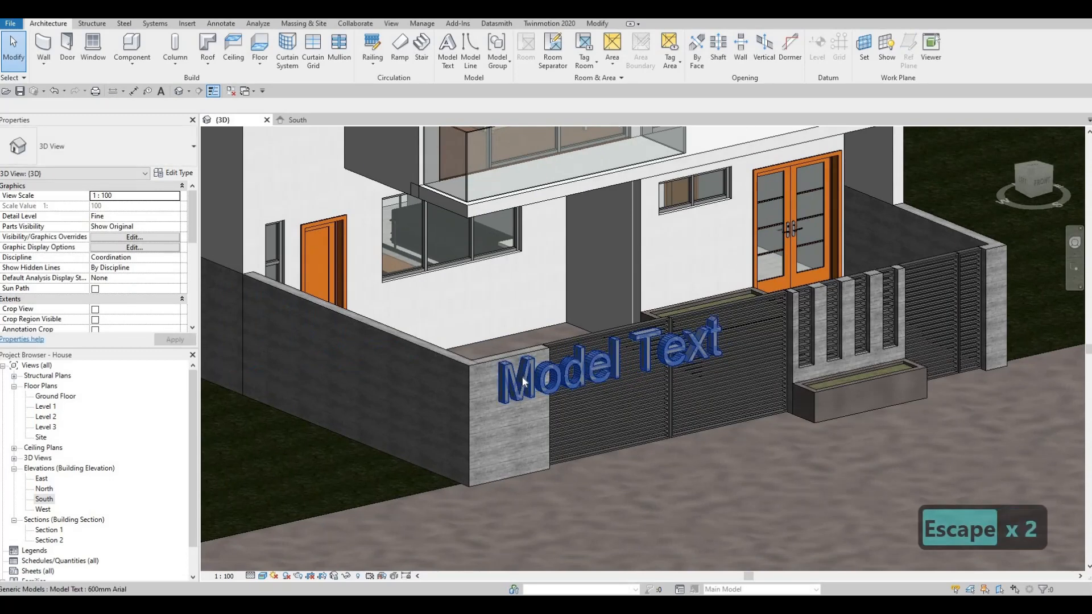
Duplicate the placed model text's 600mm Arial type under the name HOUSE NUMBER
left_click(524, 382)
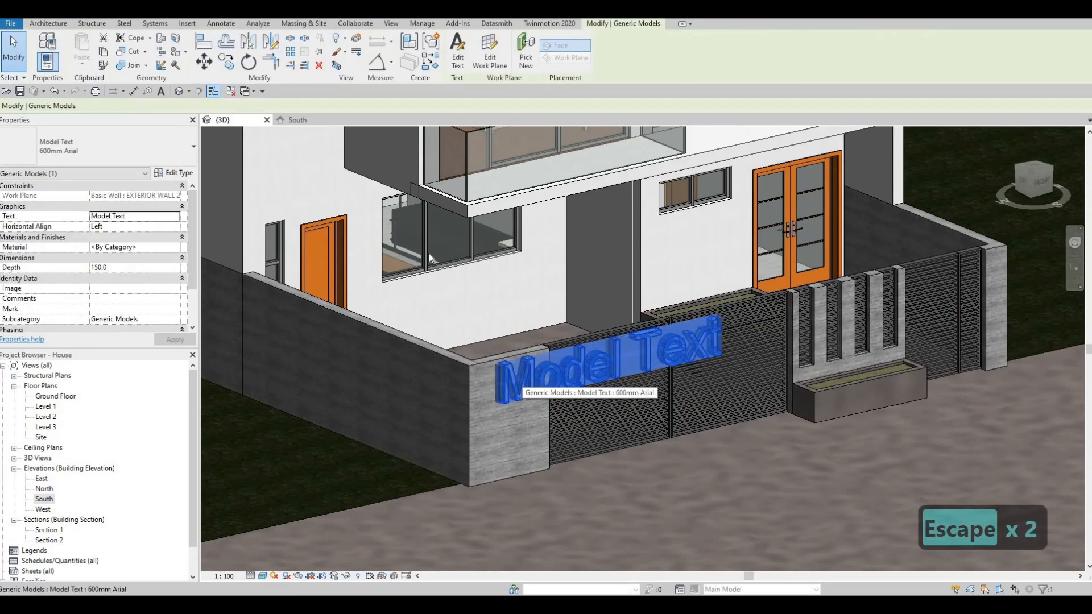
left_click(186, 177)
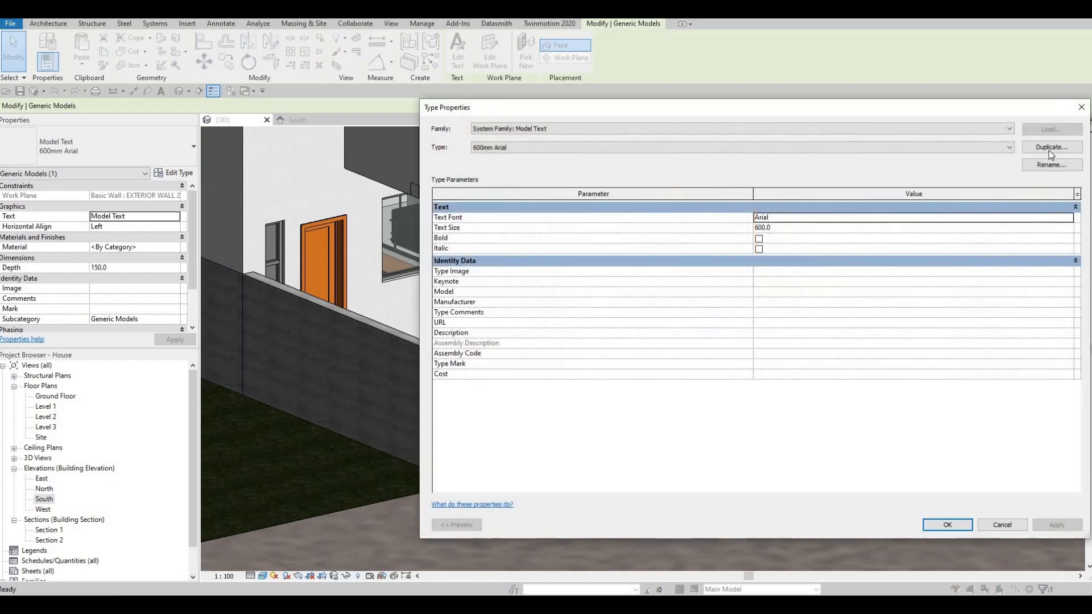
key("alt+d")
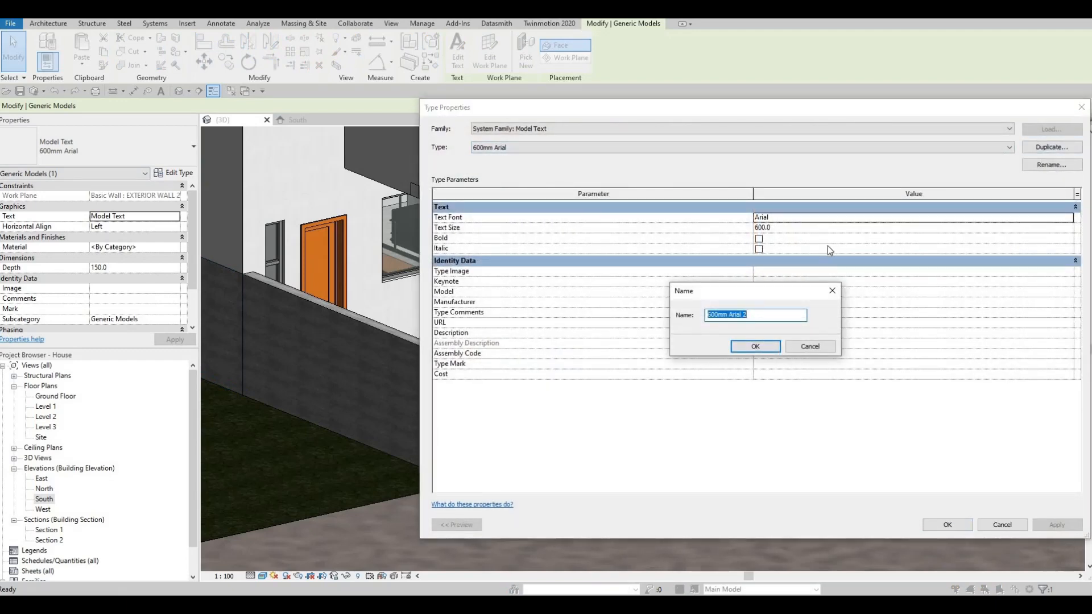
type("house")
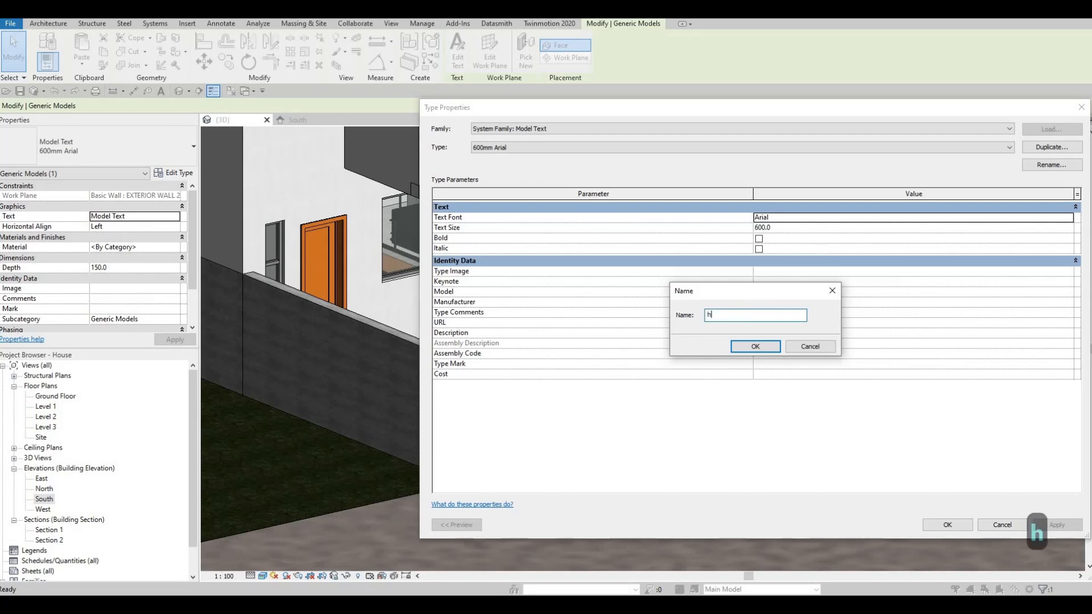
key("BackSpace")
key("BackSpace")
key("BackSpace")
key("BackSpace")
key("BackSpace")
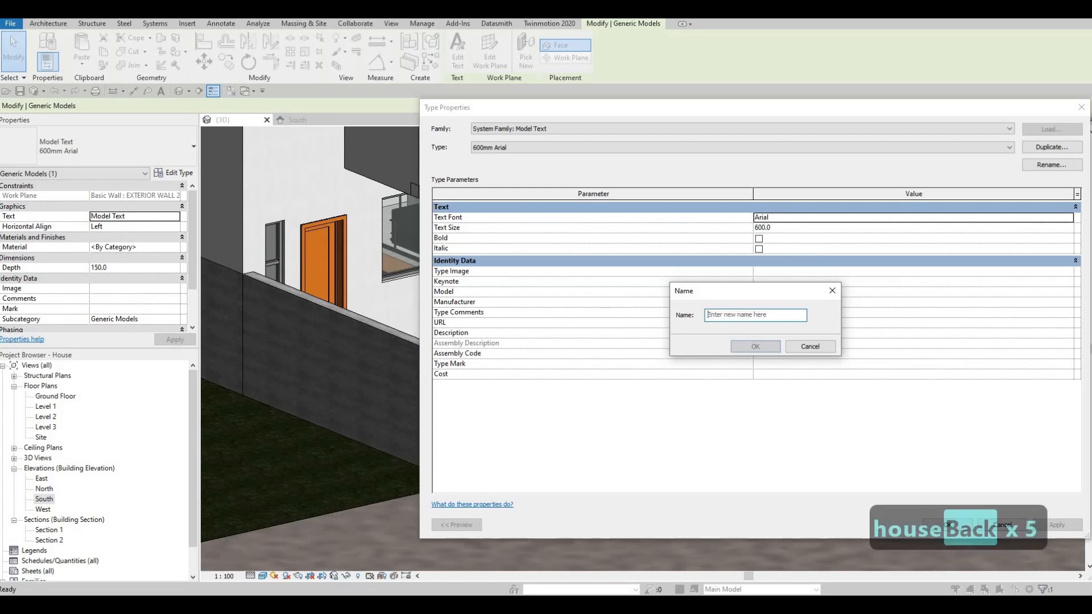
key("Caps_Lock")
type("HOUS")
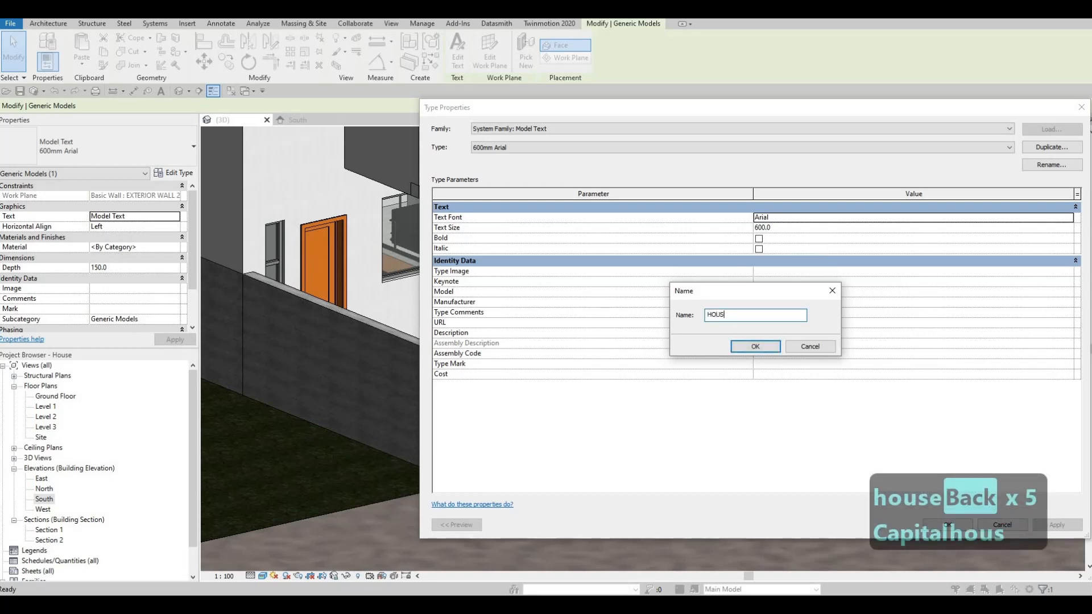
type("E NUM")
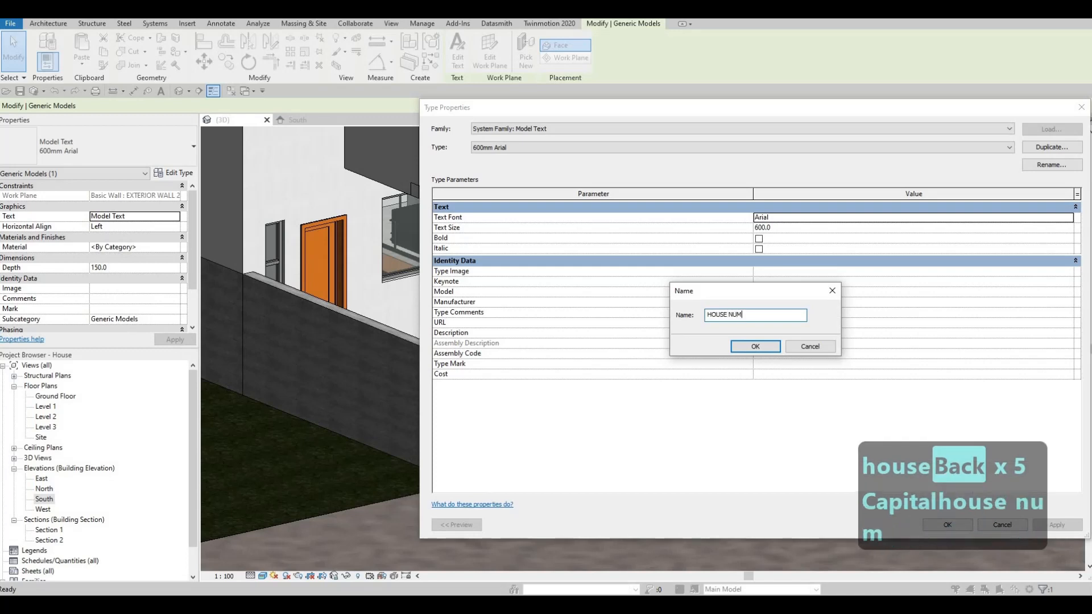
key("BackSpace")
type("MBER")
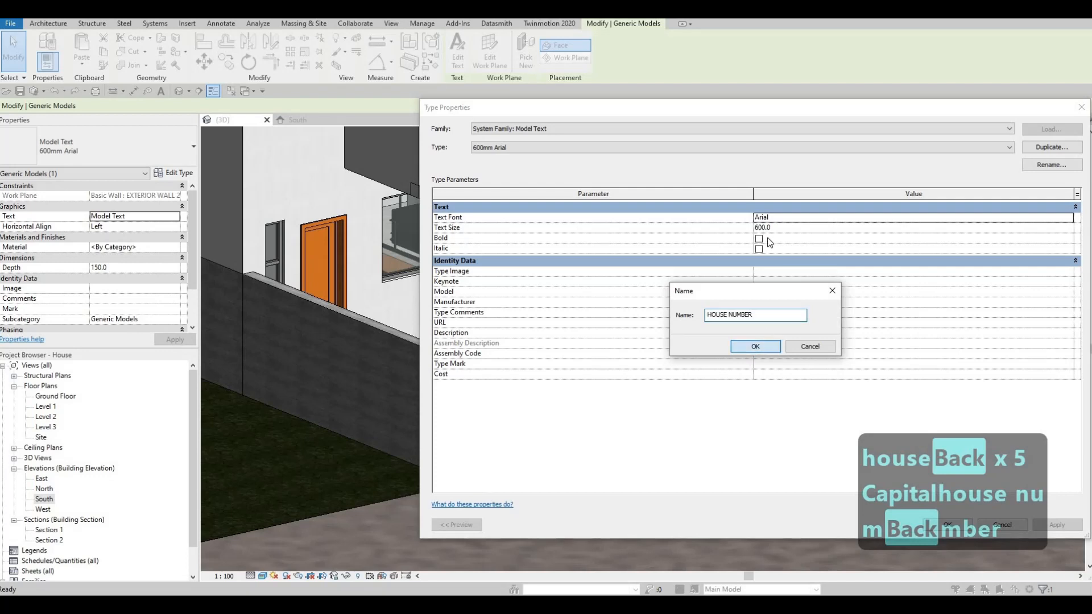
left_click(754, 347)
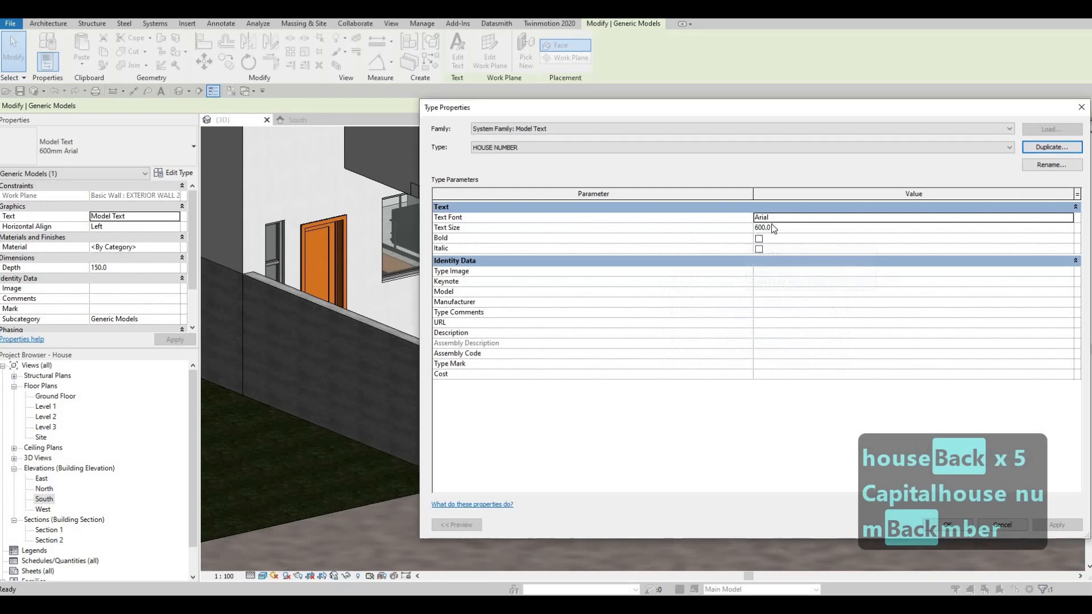
Set the text size of the HOUSE NUMBER type to 200 mm and accept the type properties
left_click(786, 230)
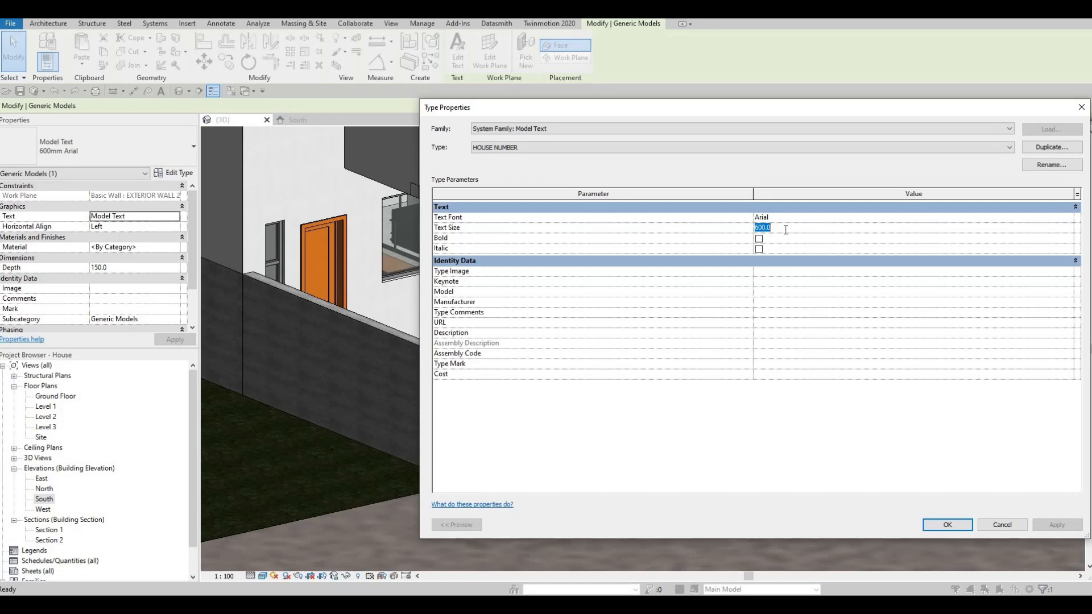
type("200")
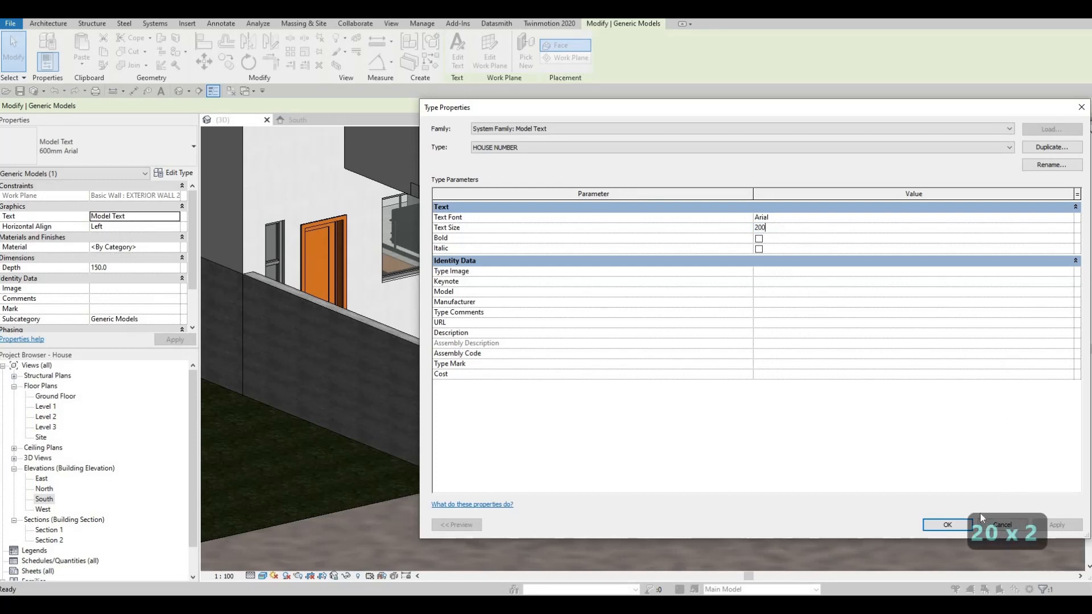
left_click(947, 525)
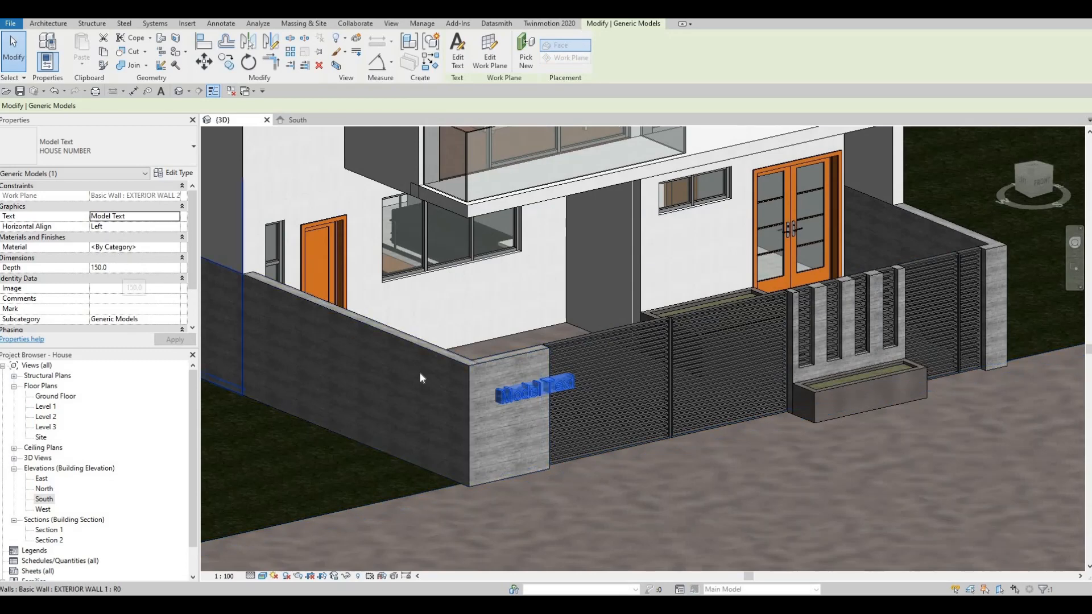
Set the depth of the model text on the front wall to 50 mm
scroll(496, 396, "up", 5)
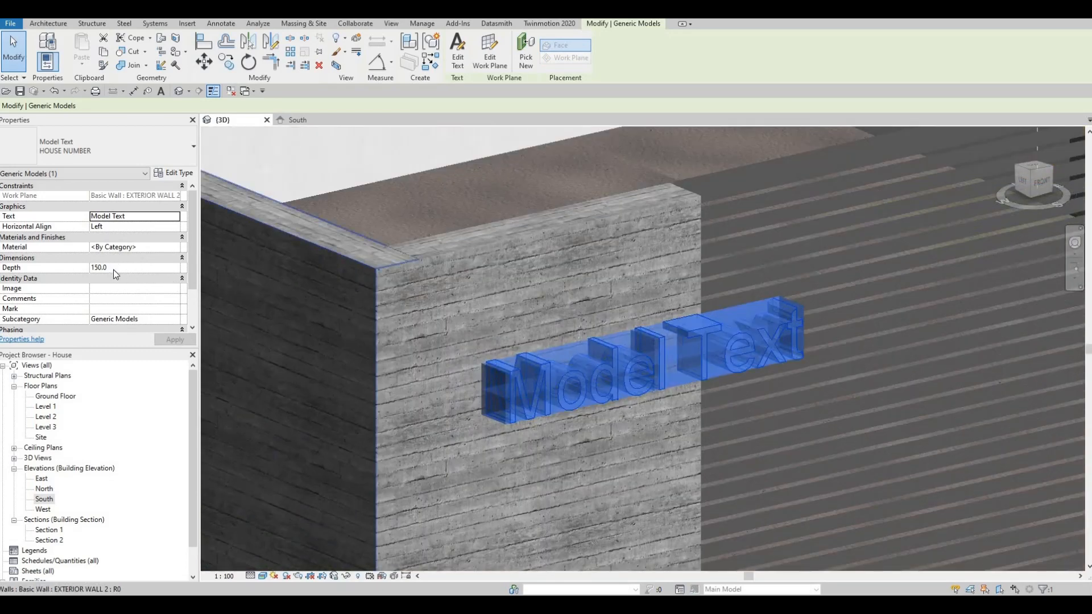
left_click(114, 270)
type("50")
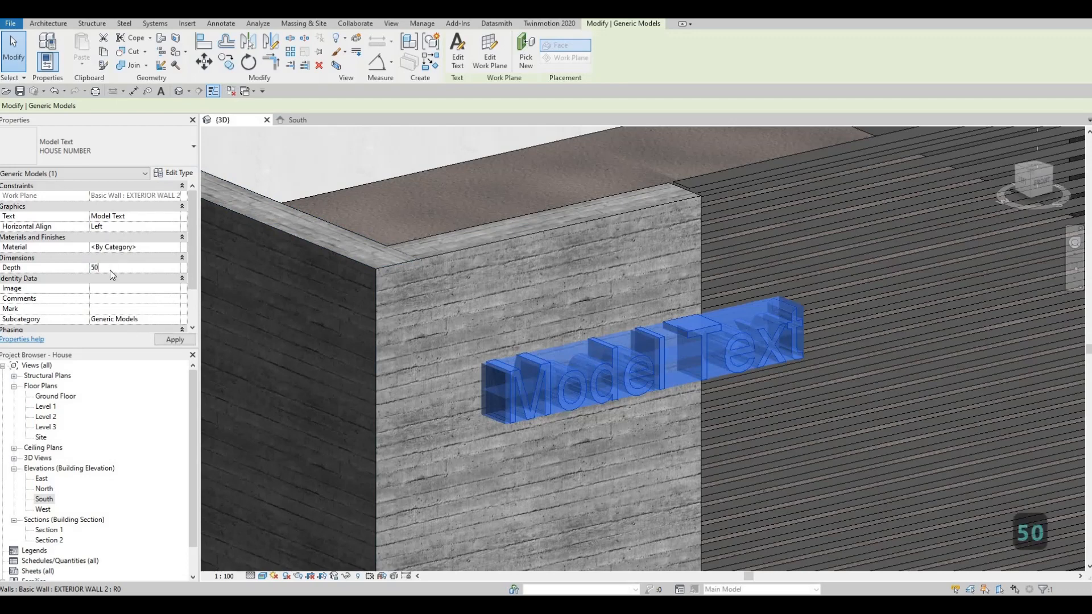
key("Return")
left_click(184, 340)
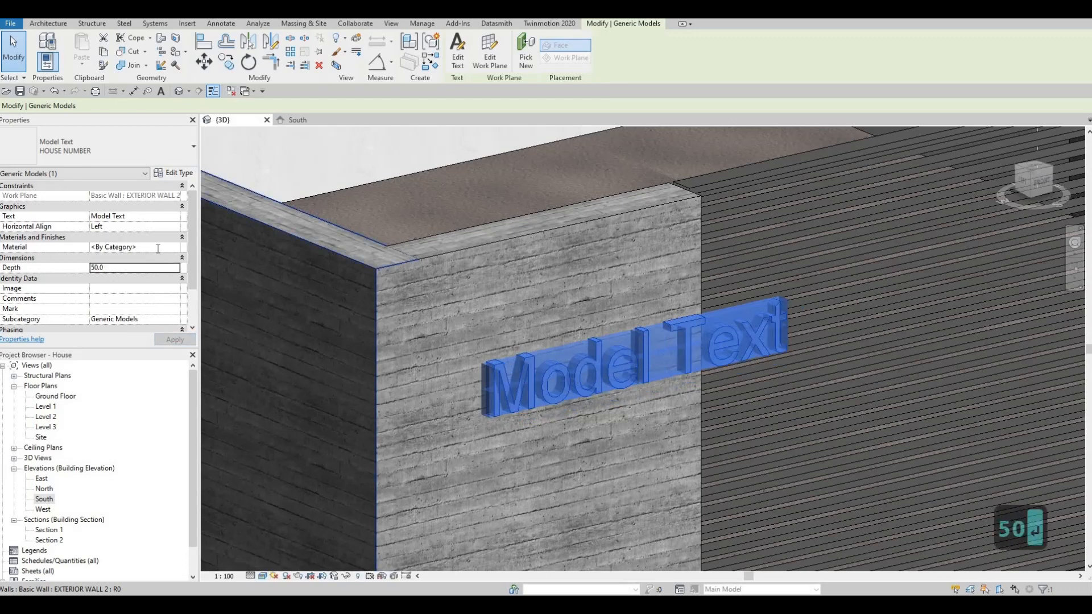
Open the material selection for the model text and show the Metal category of the AEC Materials library
left_click(176, 251)
left_click(176, 248)
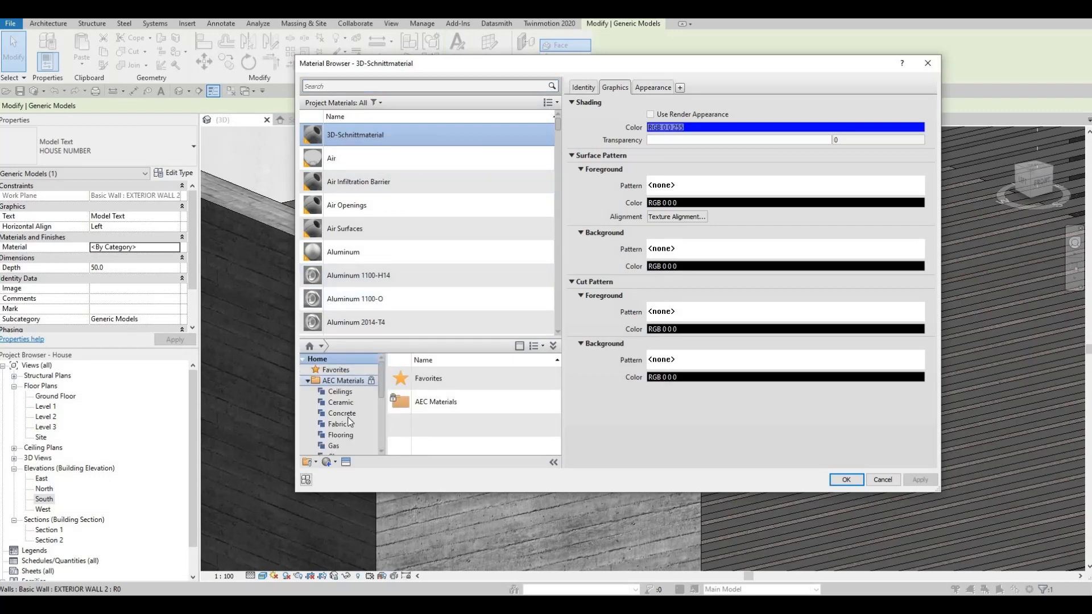
scroll(347, 424, "down", 4)
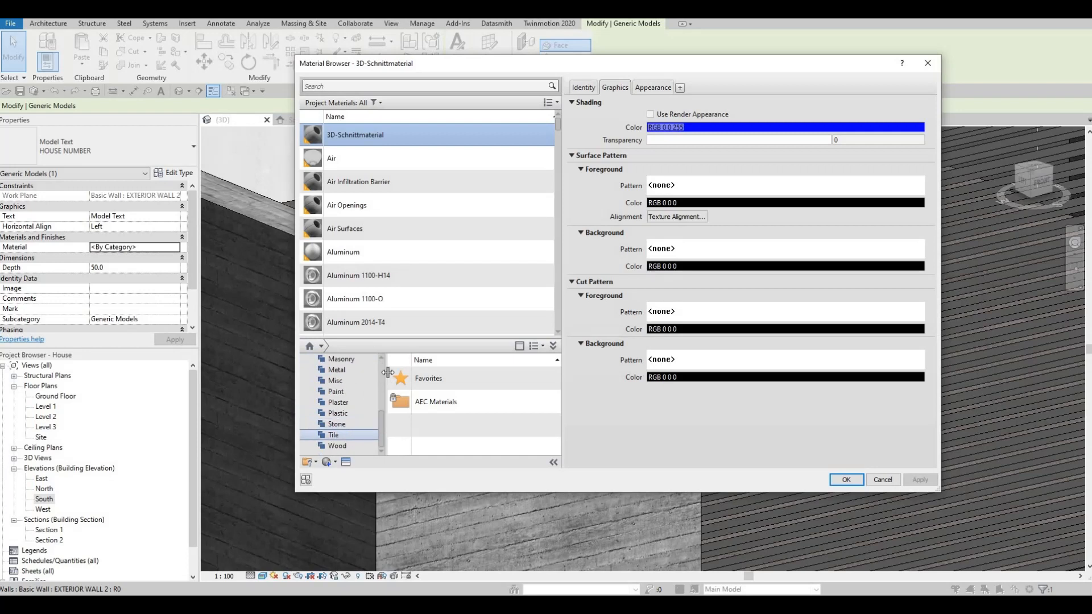
left_click_drag(385, 397, 416, 397)
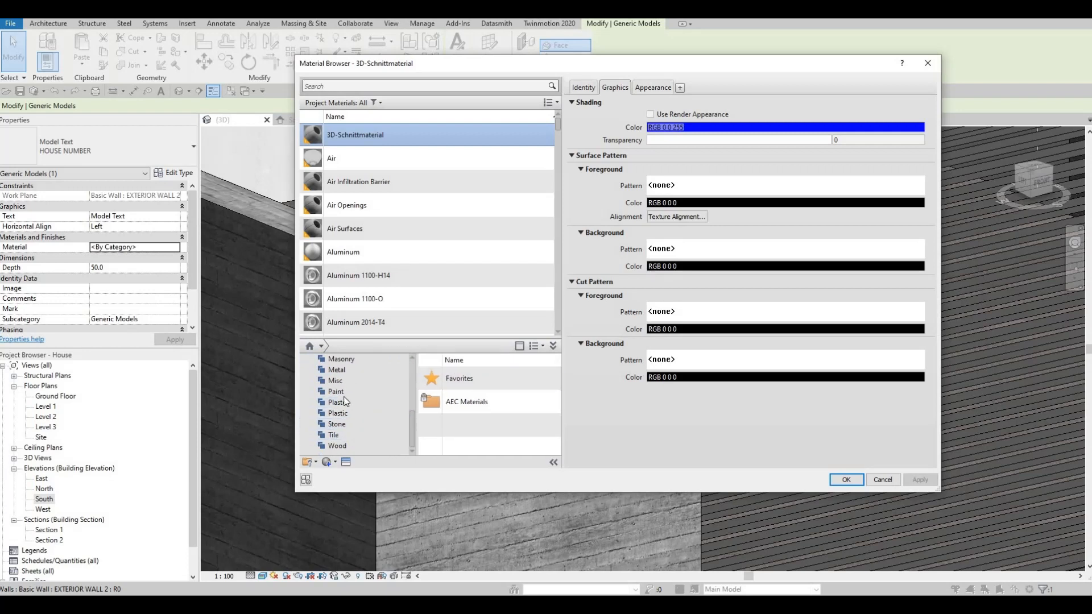
scroll(349, 412, "up", 2)
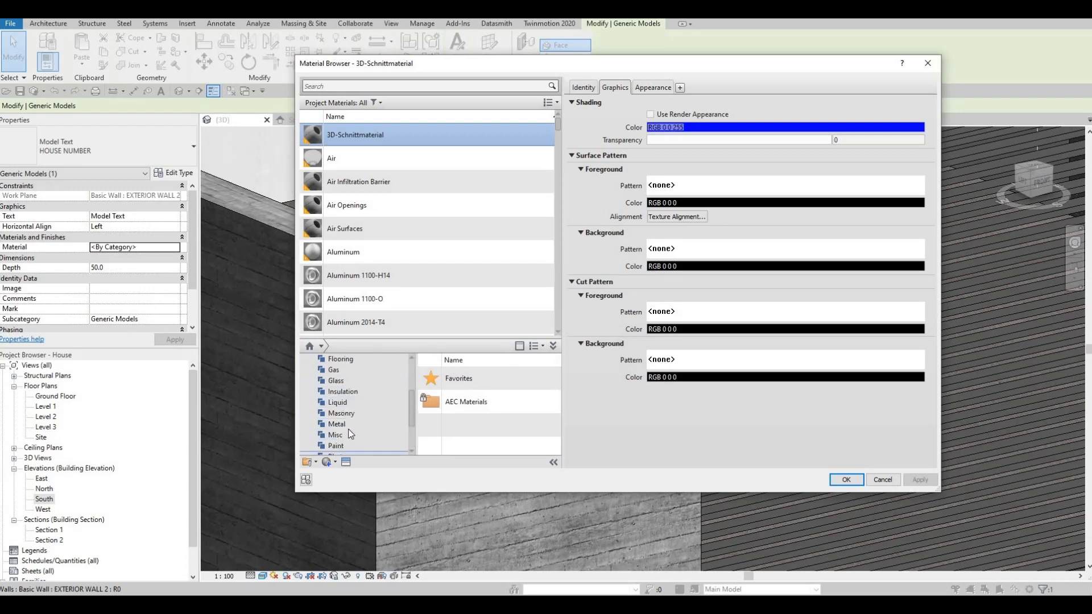
left_click(336, 423)
scroll(534, 399, "down", 3)
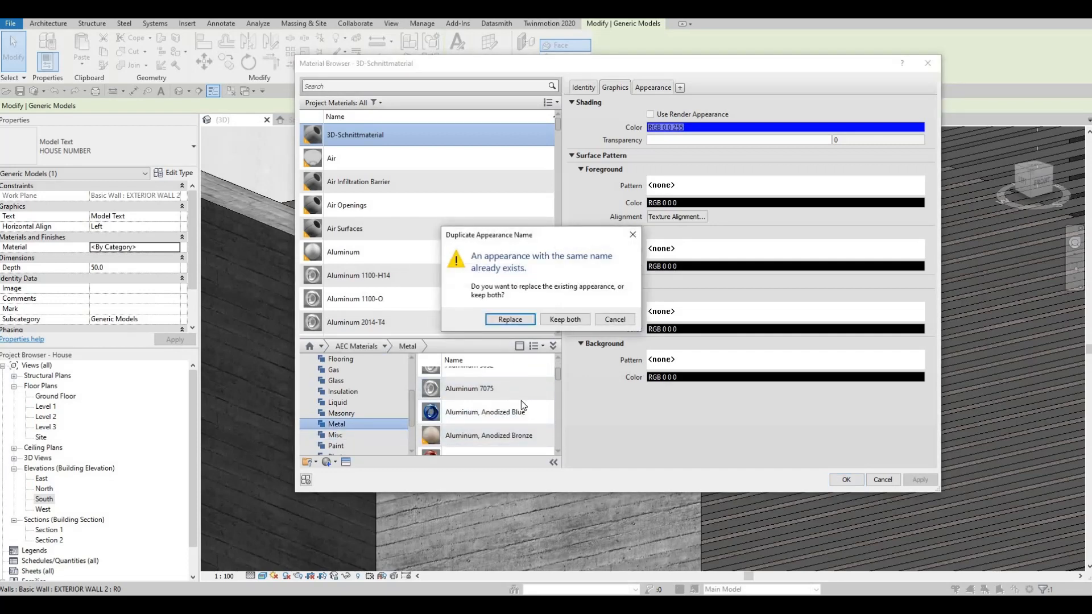
key("Escape")
scroll(514, 403, "up", 3)
left_click(536, 424)
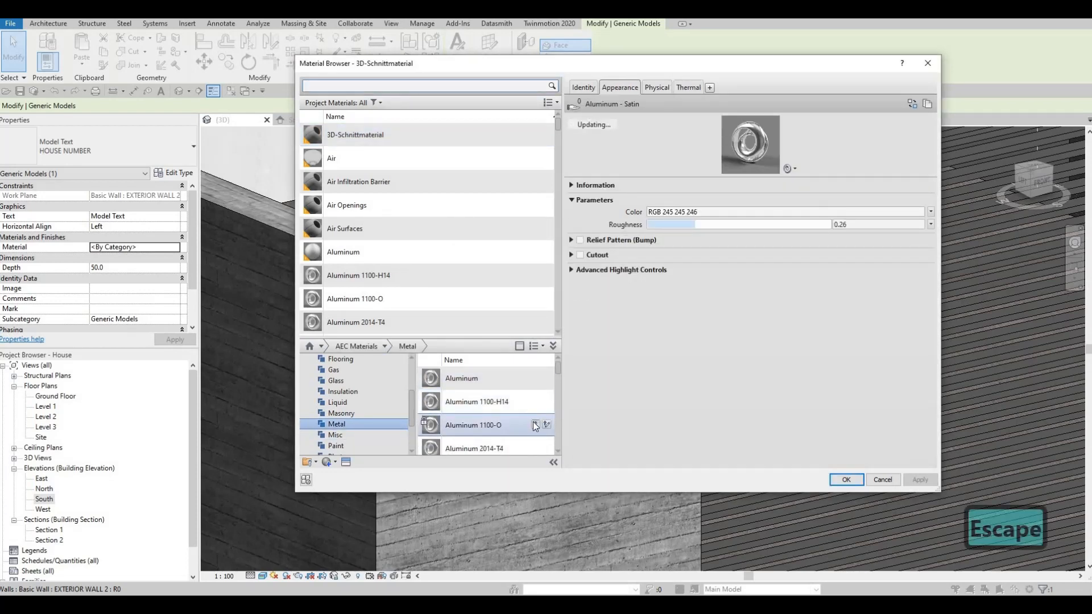
key("Escape")
Add Aluminum 3003-H12 from the metal library to the project and assign it to the model text
scroll(532, 409, "down", 1)
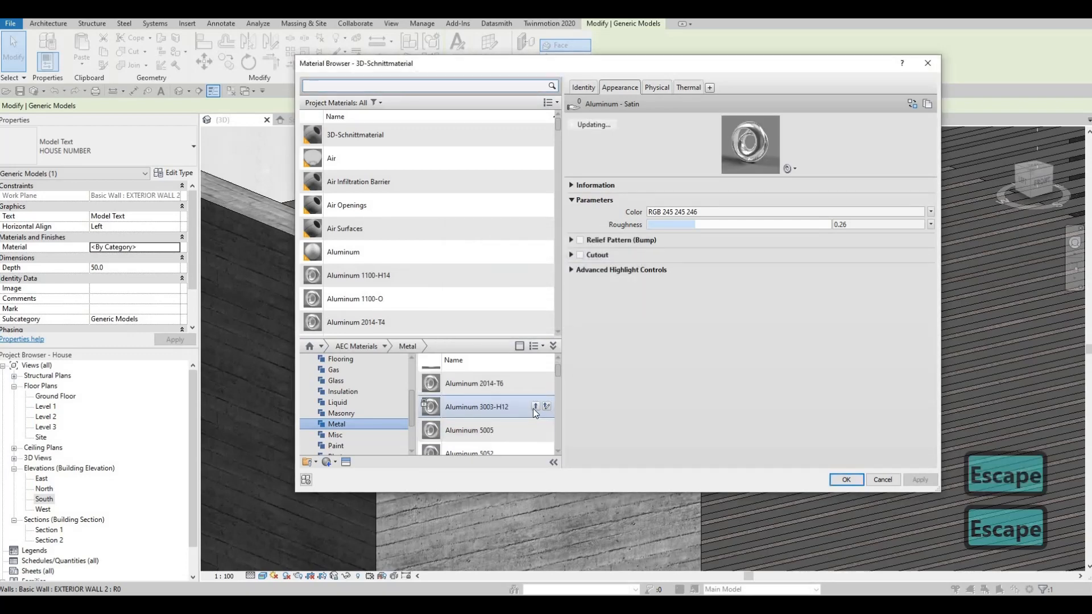
left_click(535, 406)
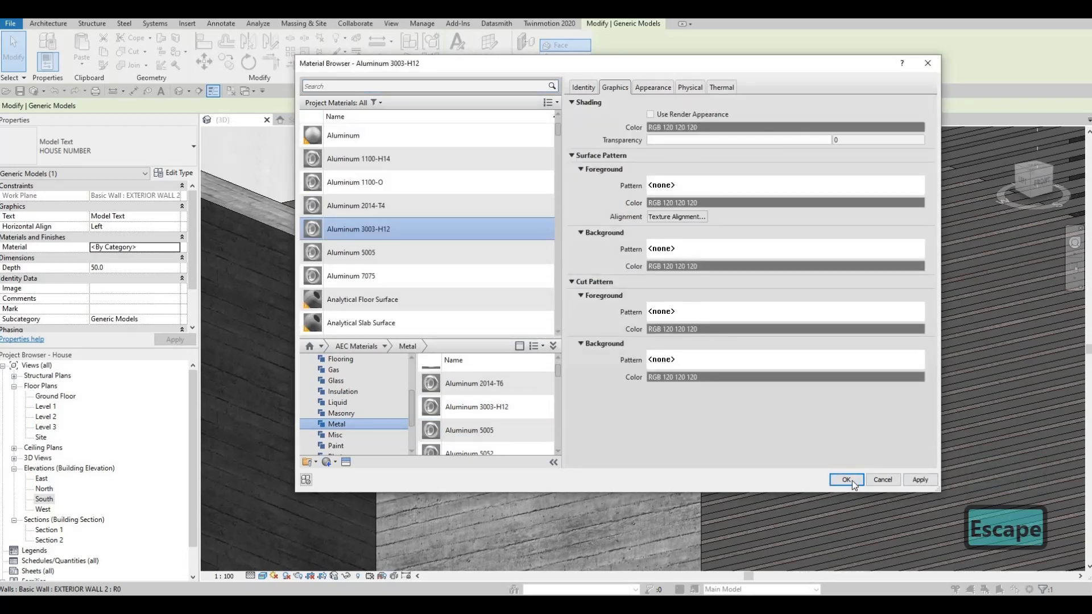
left_click(850, 480)
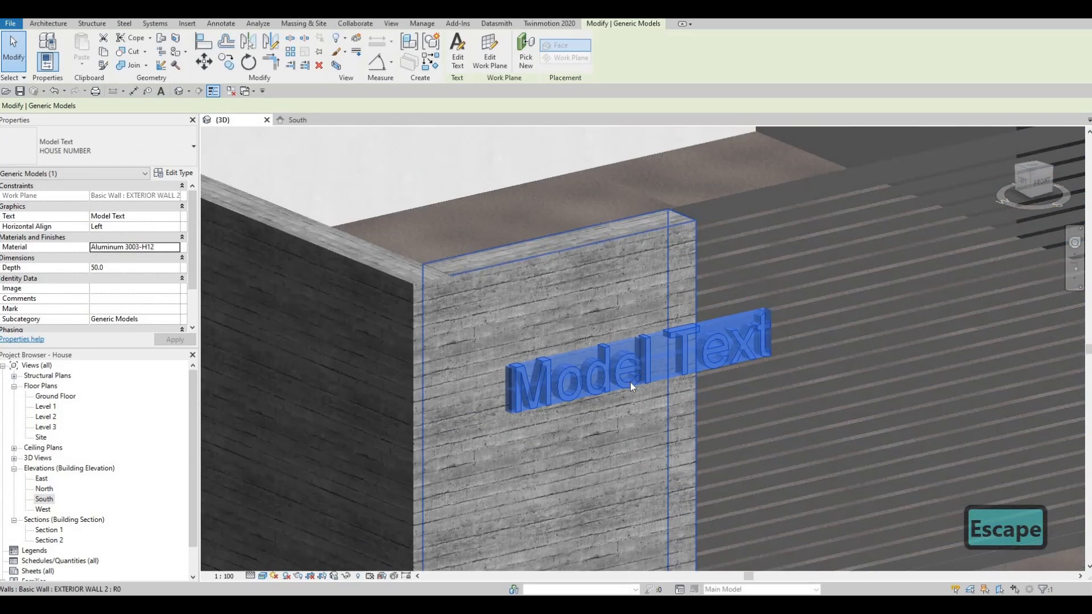
Reselect the model text on the front wall and change its wording to 09
scroll(631, 364, "down", 2)
key("Escape")
left_click(630, 348)
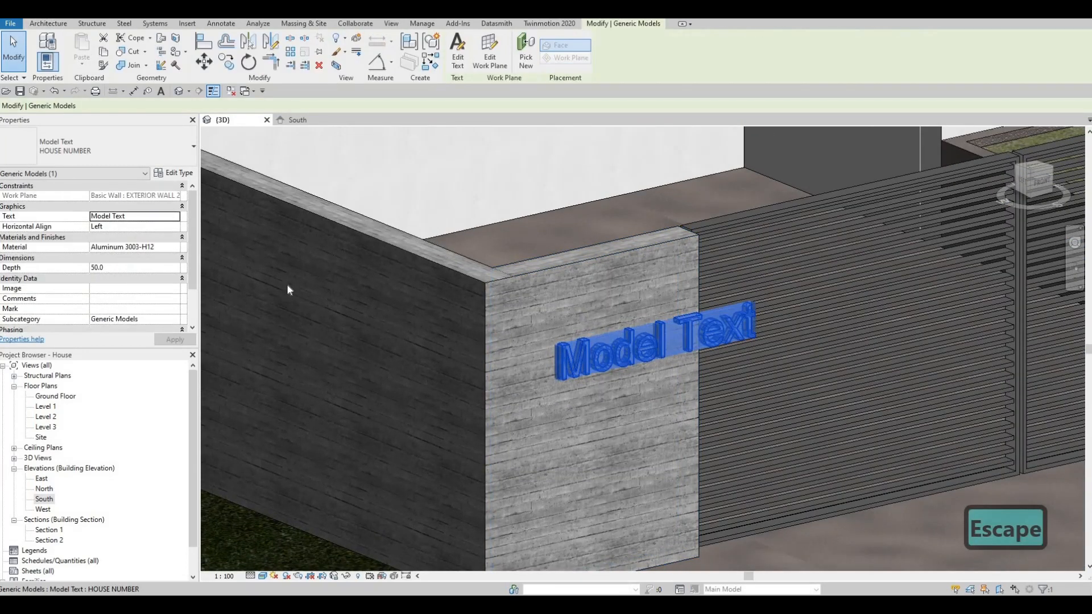
left_click(176, 218)
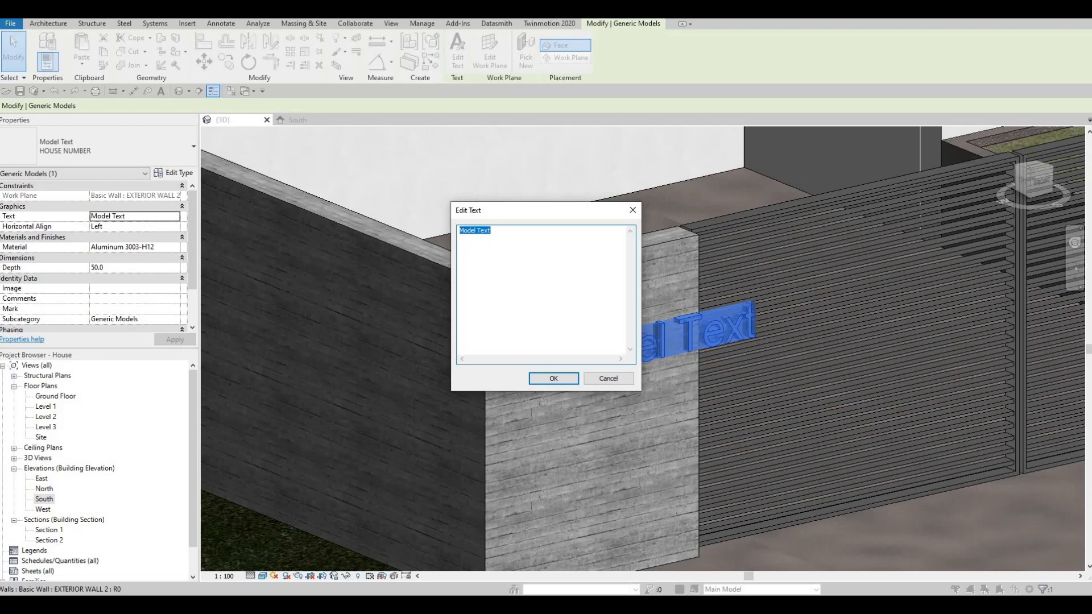
type("09")
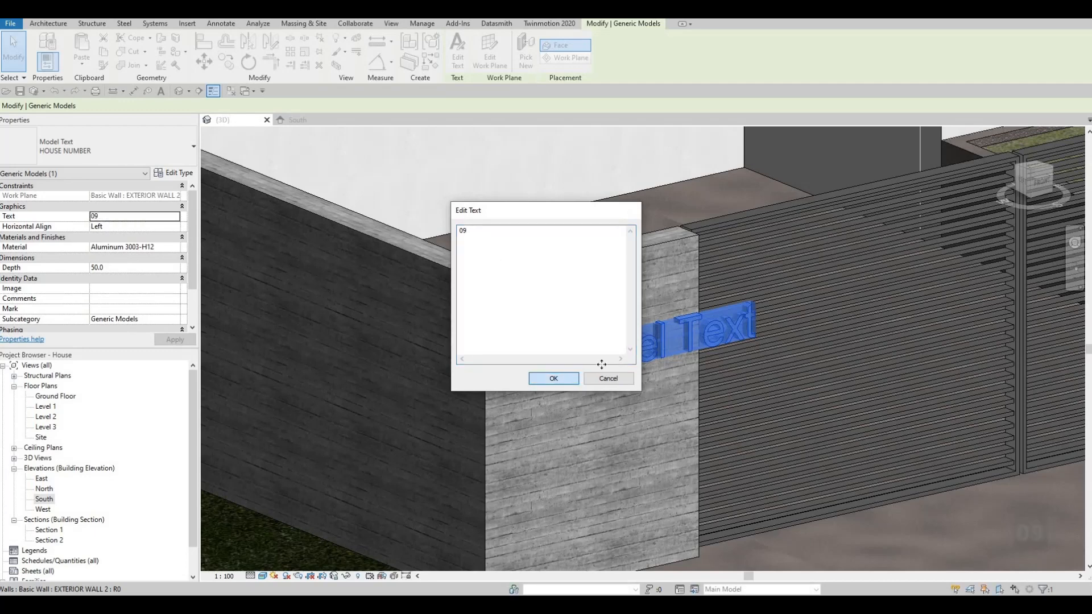
left_click(554, 379)
Apply the new wording and, in the South elevation, move the 09 text toward the wall's upper corner beside the gate
key("F1")
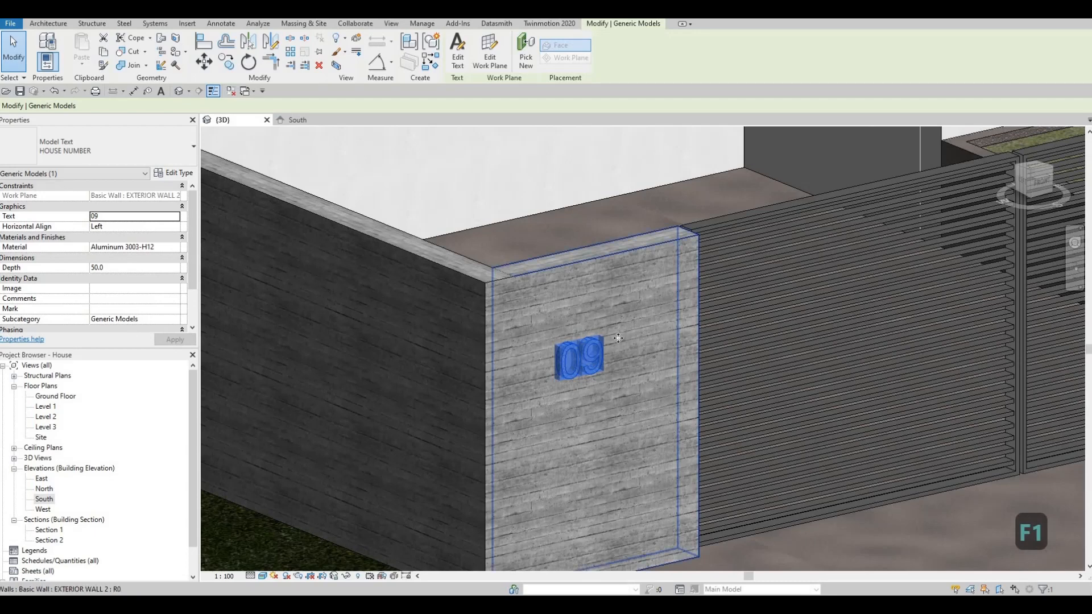
middle_click_drag(615, 340, 637, 322)
scroll(614, 330, "up", 2)
left_click(291, 120)
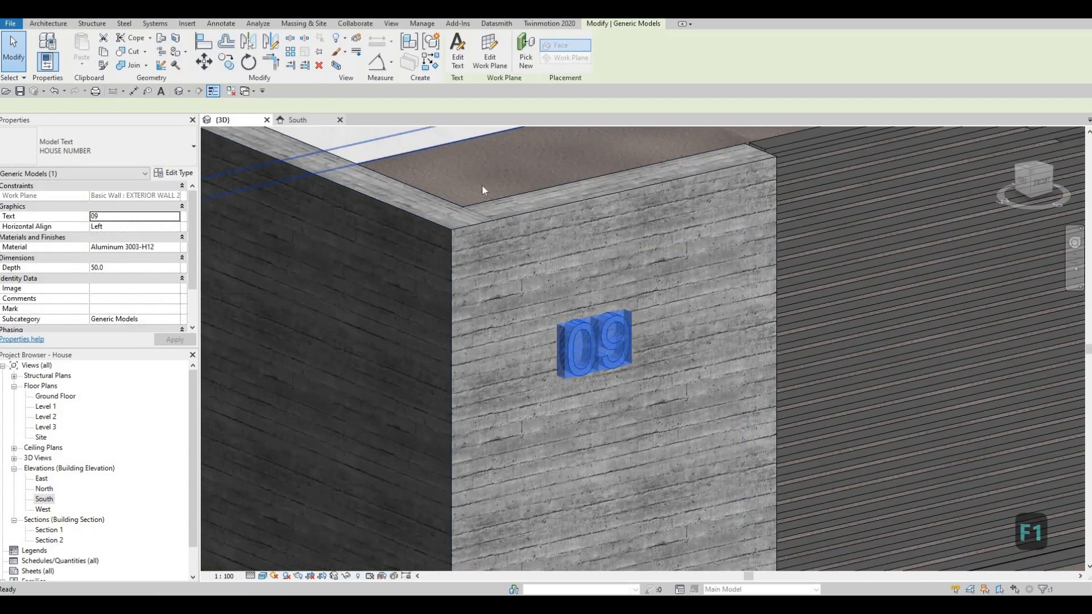
scroll(512, 424, "up", 5)
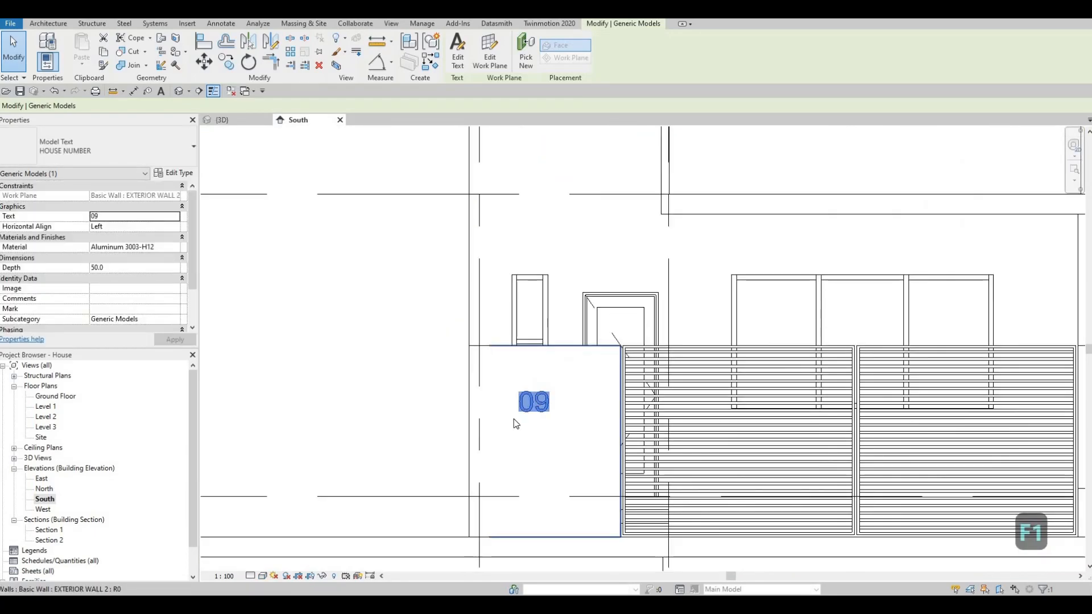
key("Escape")
key("Escape")
left_click_drag(535, 417, 607, 396)
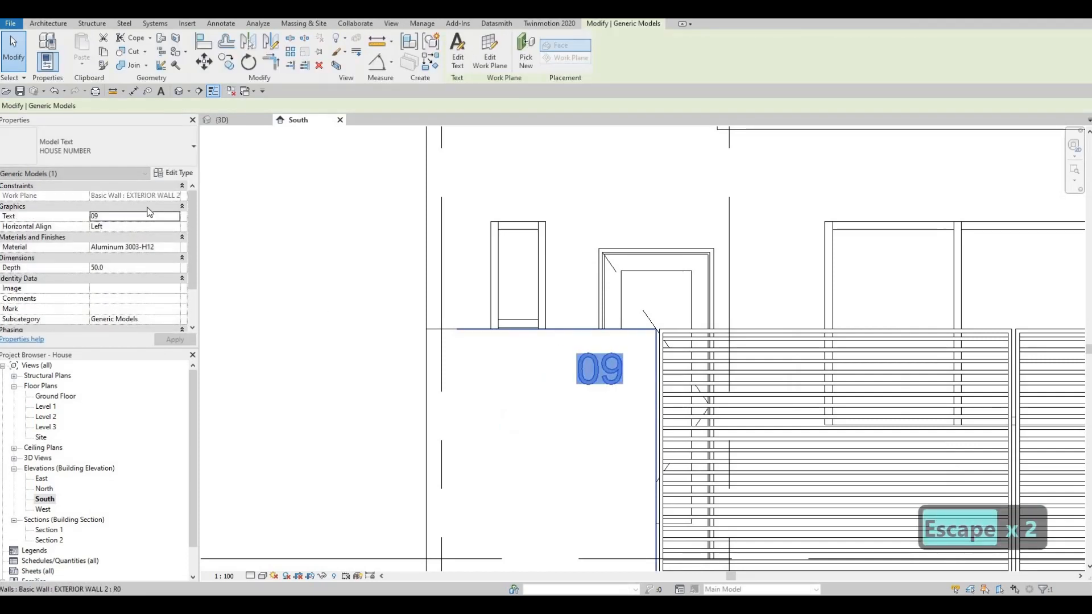
Set the text size of the HOUSE NUMBER model text type to 150
left_click(172, 173)
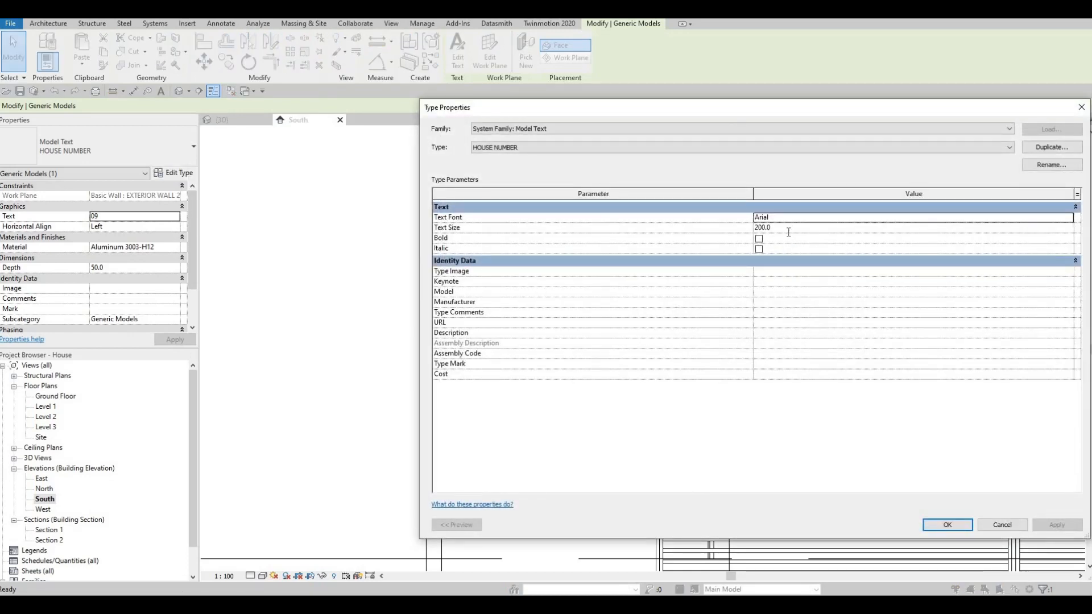
left_click(791, 229)
type("150")
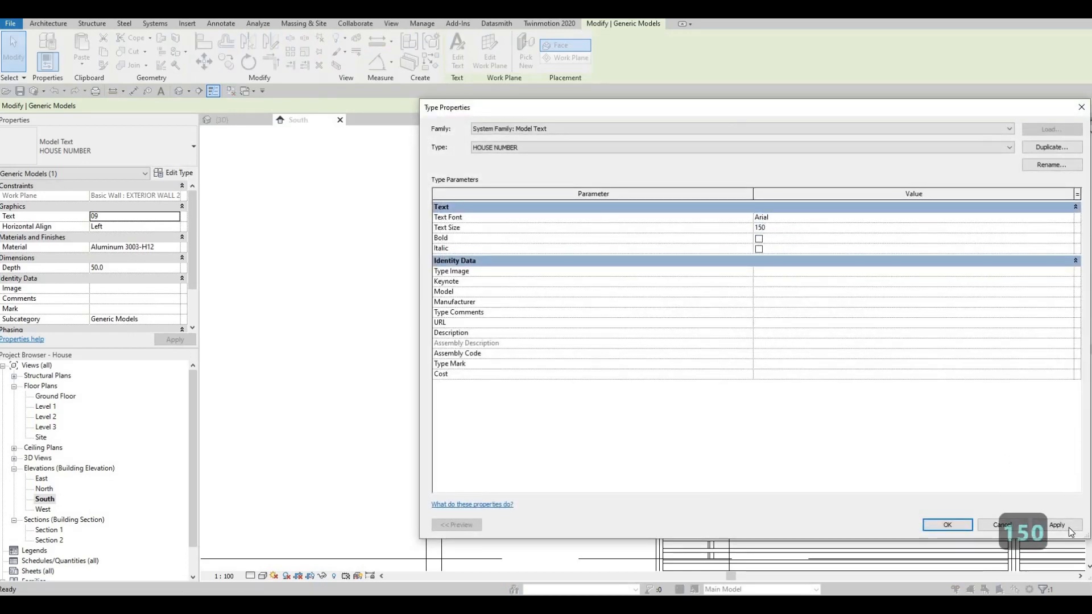
left_click(1057, 524)
left_click(947, 524)
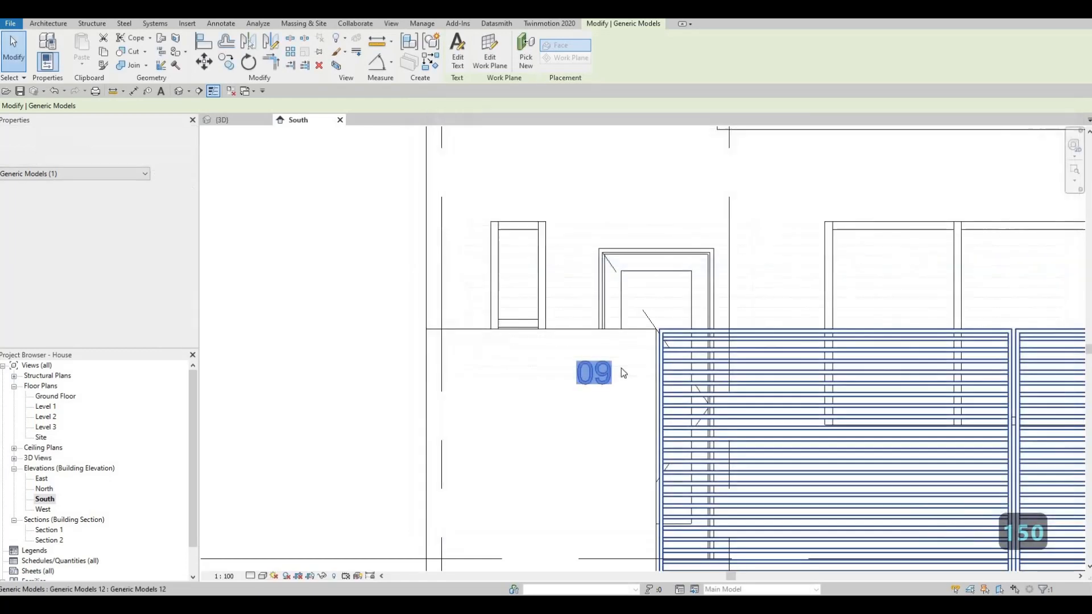
Move the resized 09 text closer to the gate-side upper corner of the front wall in the South elevation
left_click_drag(614, 372, 592, 353)
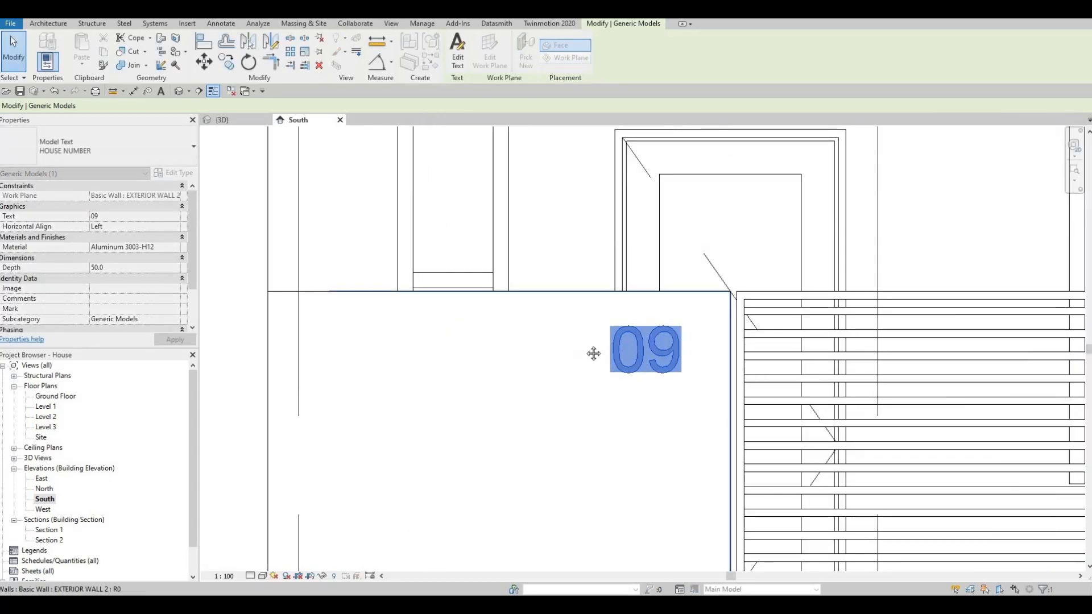
key("Escape")
scroll(592, 354, "down", 3)
scroll(593, 361, "up", 1)
scroll(593, 361, "down", 2)
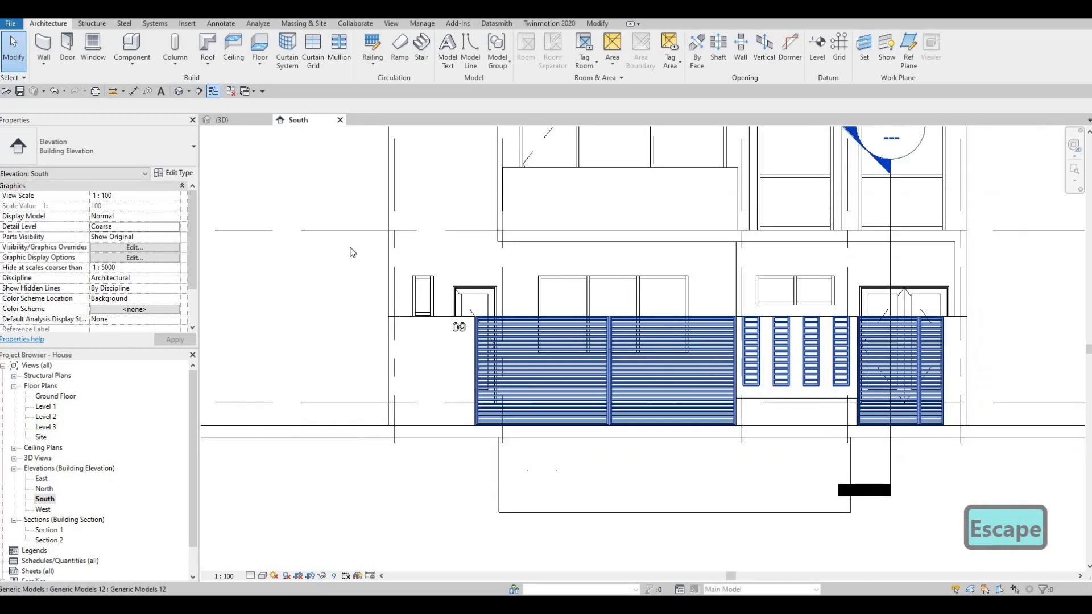
middle_click_drag(583, 236, 575, 269)
middle_click_drag(390, 283, 442, 211)
scroll(411, 275, "up", 2)
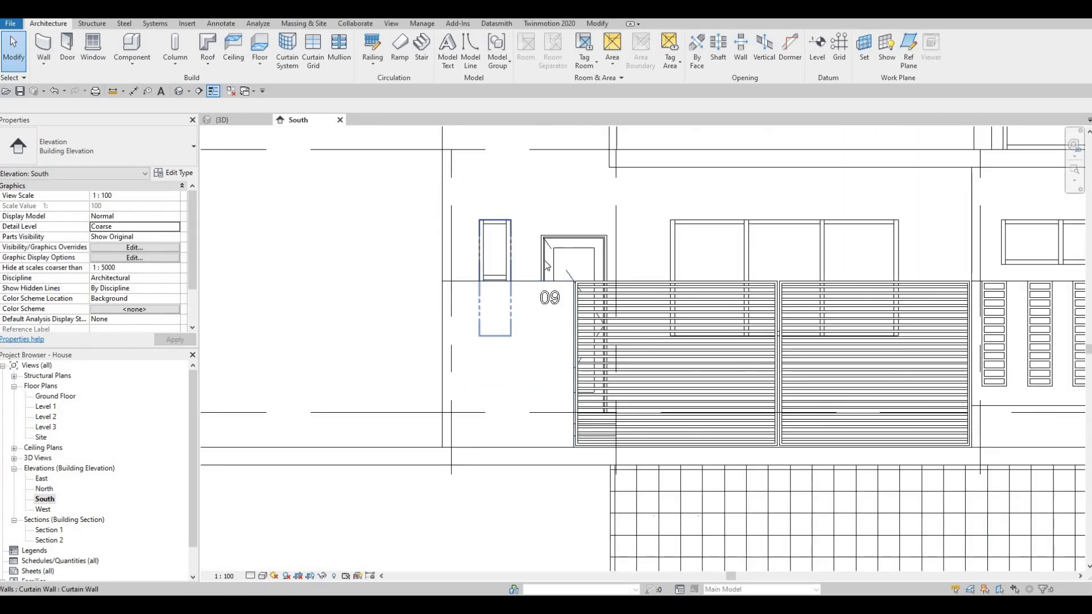
middle_click_drag(700, 319, 526, 321)
scroll(708, 300, "down", 1)
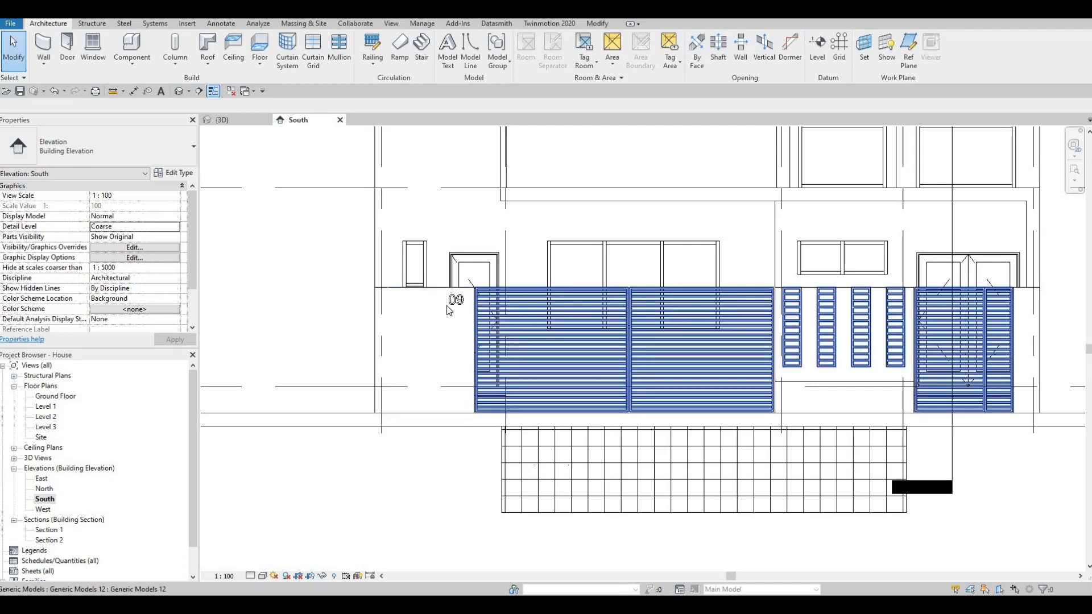
Lower the 09 text slightly on the front wall, keeping it near the gate in the South elevation
scroll(449, 307, "up", 2)
left_click_drag(475, 298, 448, 302)
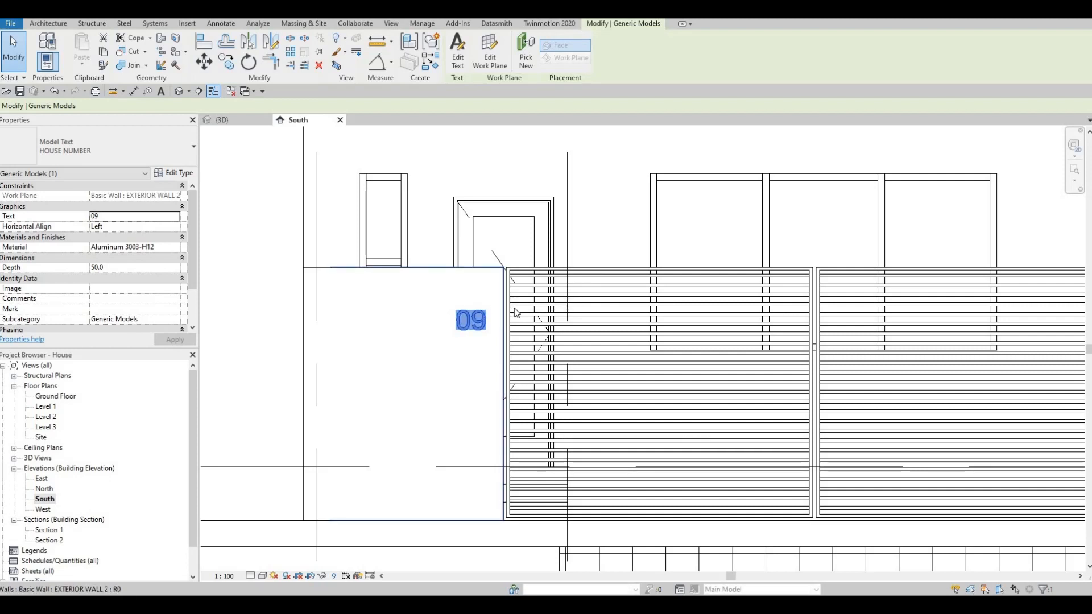
scroll(323, 349, "down", 3)
scroll(687, 350, "down", 2)
middle_click_drag(1041, 359, 765, 340)
scroll(796, 316, "up", 3)
scroll(790, 290, "down", 4)
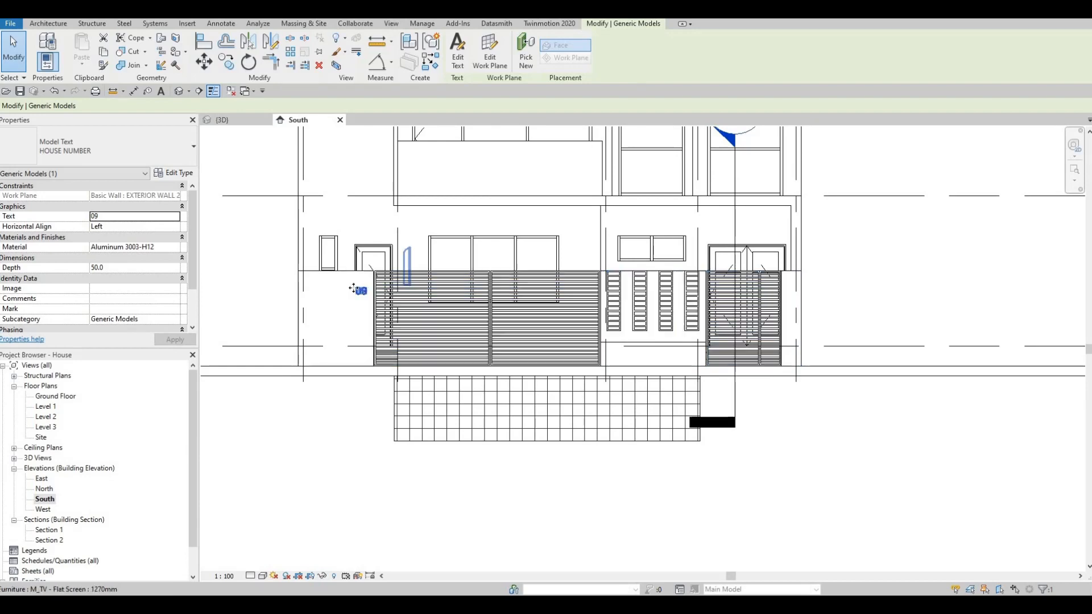
scroll(355, 287, "up", 2)
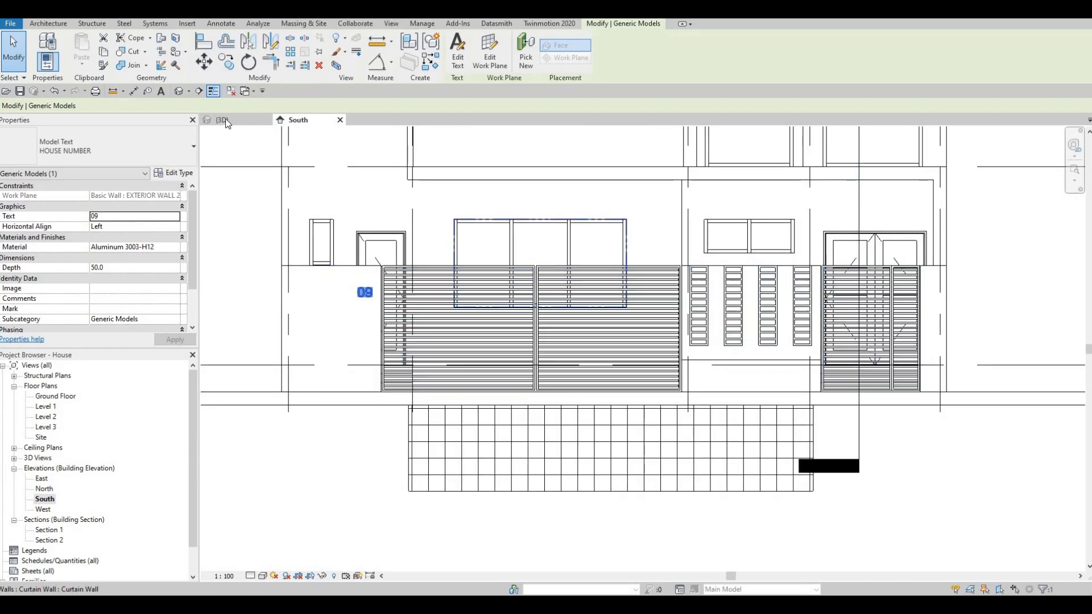
Examine the size and placement of the house number on the front fence wall in the 3D view
left_click(222, 119)
scroll(671, 268, "down", 6)
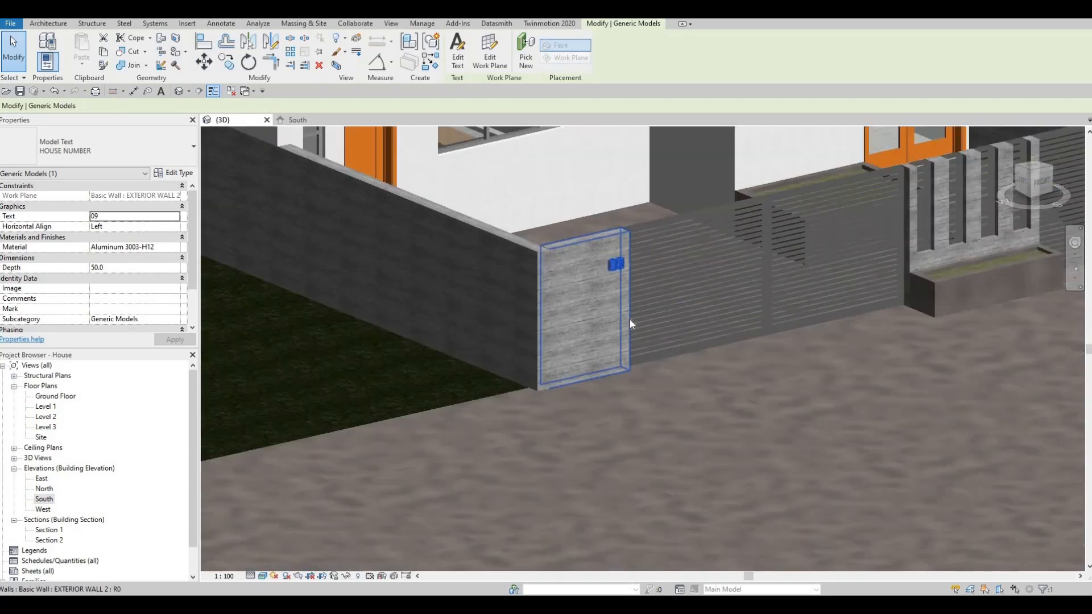
middle_click_drag(664, 339, 671, 387)
scroll(555, 380, "up", 1)
scroll(556, 378, "down", 1)
middle_click_drag(557, 378, 579, 349)
scroll(598, 409, "up", 3)
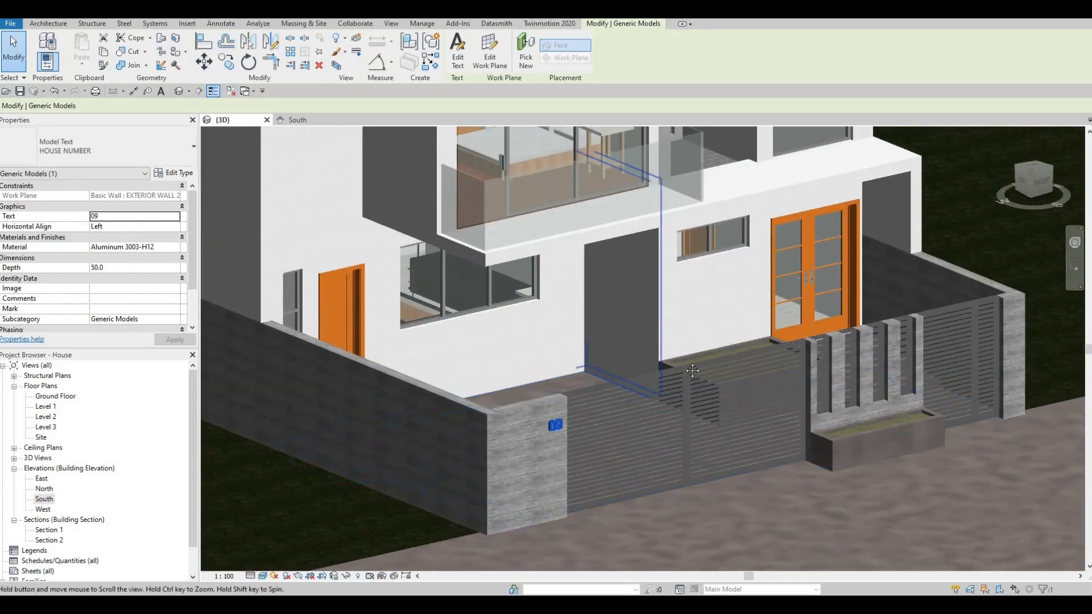
scroll(661, 326, "down", 1)
middle_click_drag(661, 326, 636, 389)
scroll(637, 389, "down", 3)
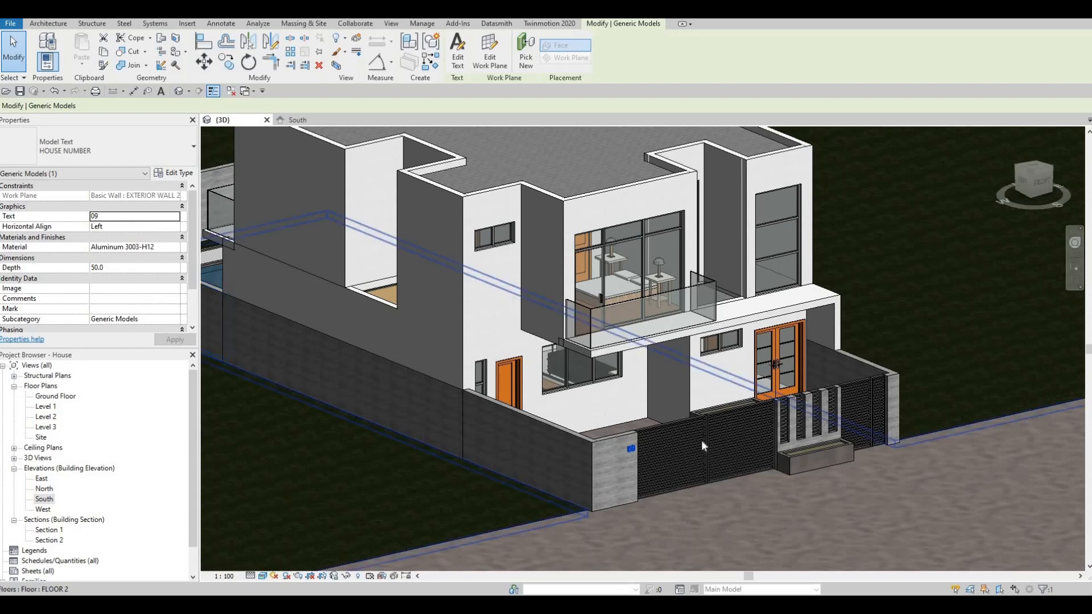
scroll(705, 449, "up", 2)
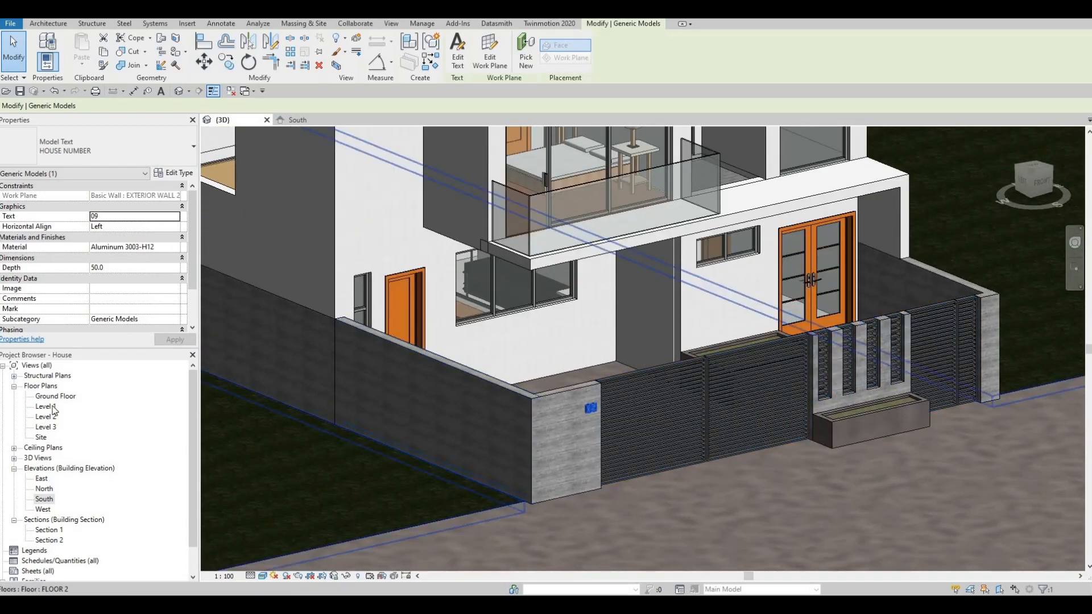
Start a new floor in the Ground Floor plan and duplicate the FLOOR 6 type as FLOOR 7
double_click(56, 396)
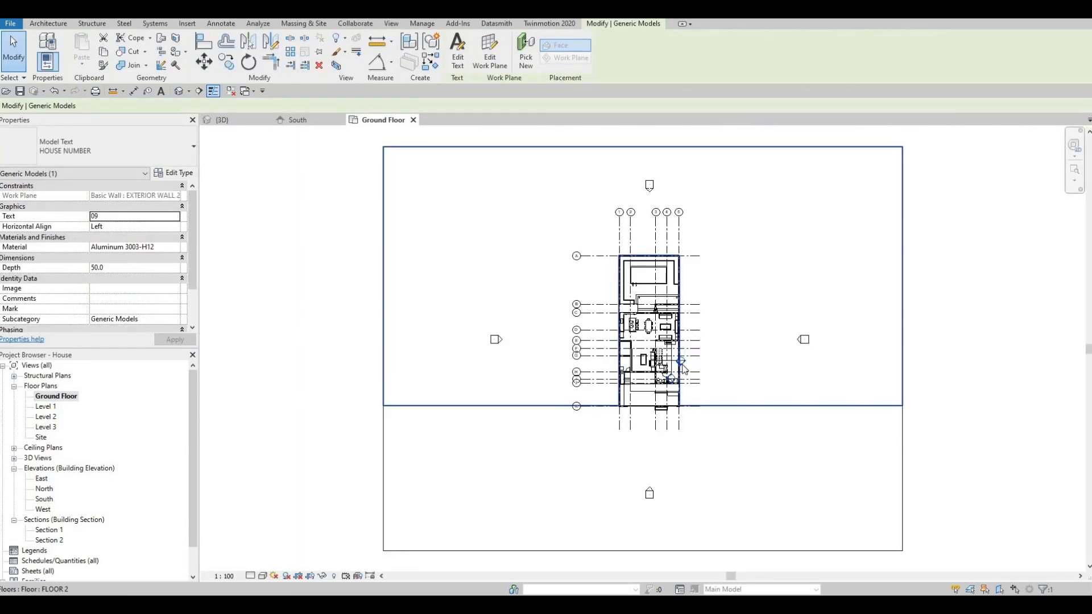
middle_click_drag(514, 339, 540, 303)
scroll(680, 363, "up", 3)
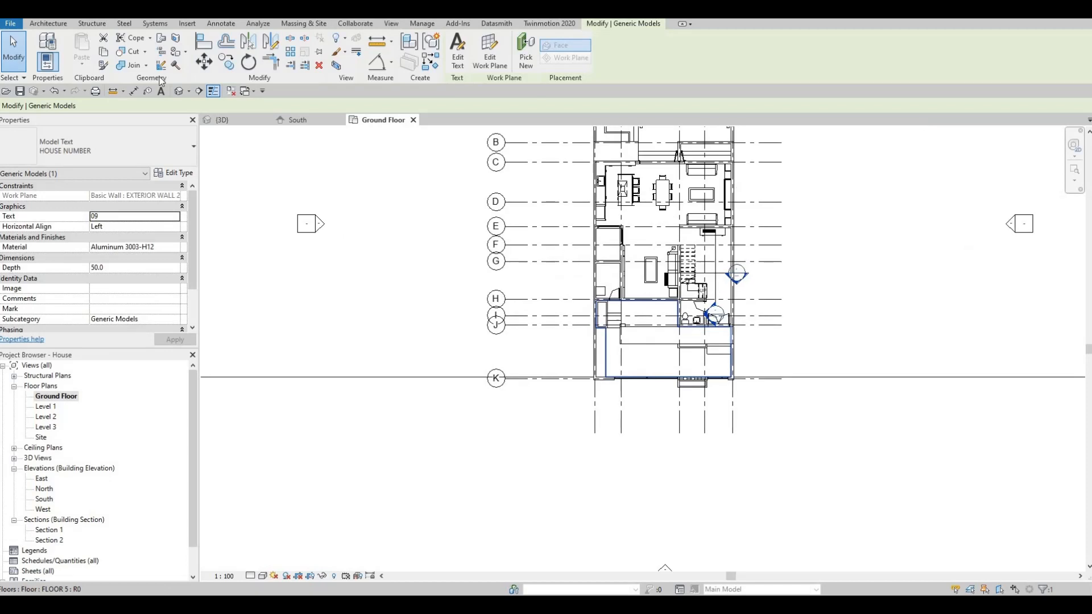
left_click(59, 24)
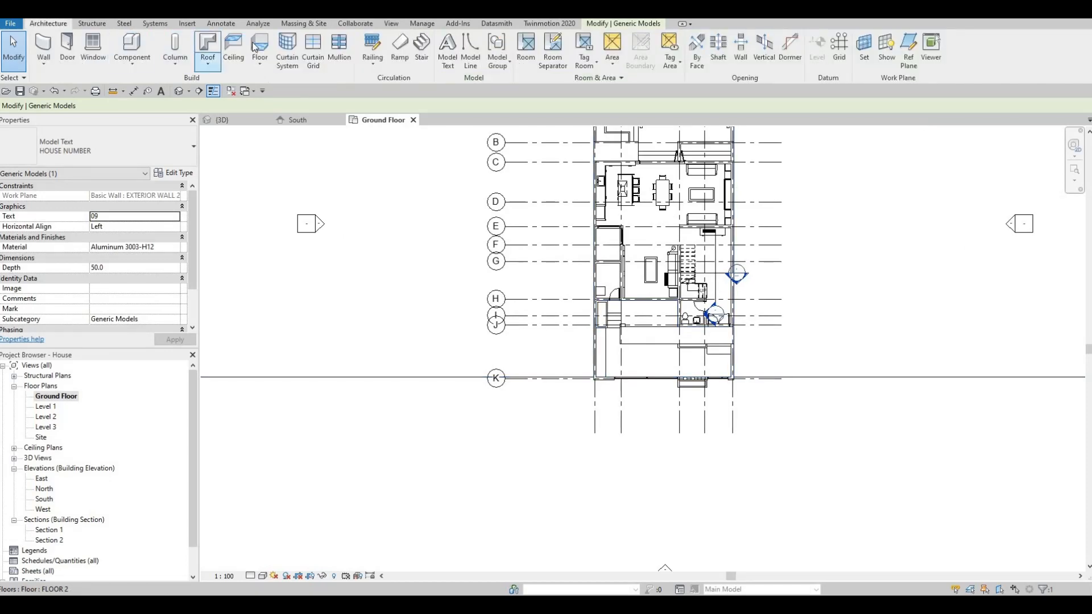
left_click(174, 173)
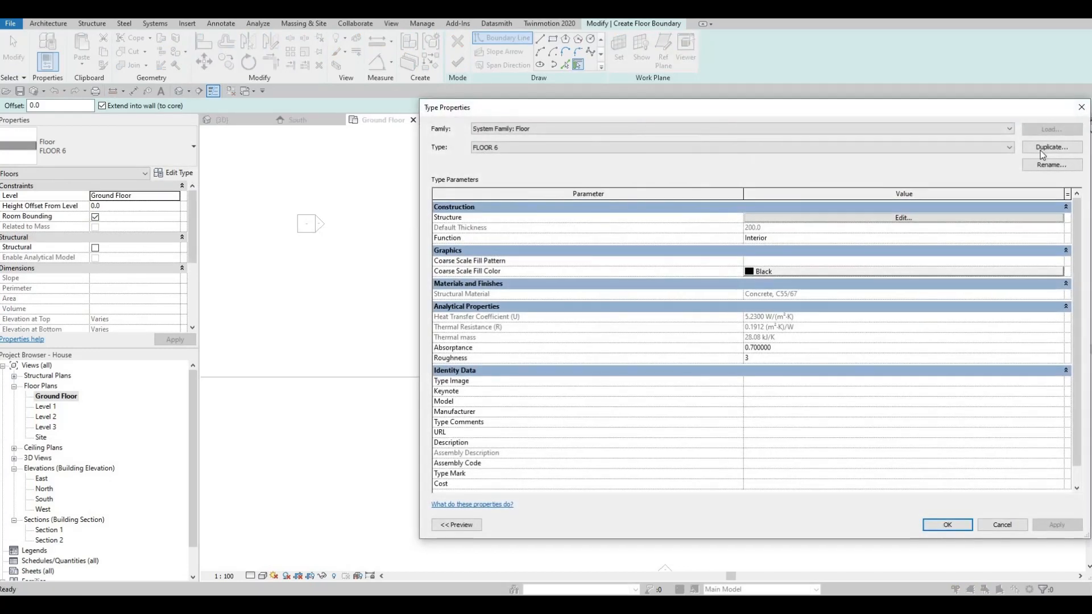
left_click(1051, 147)
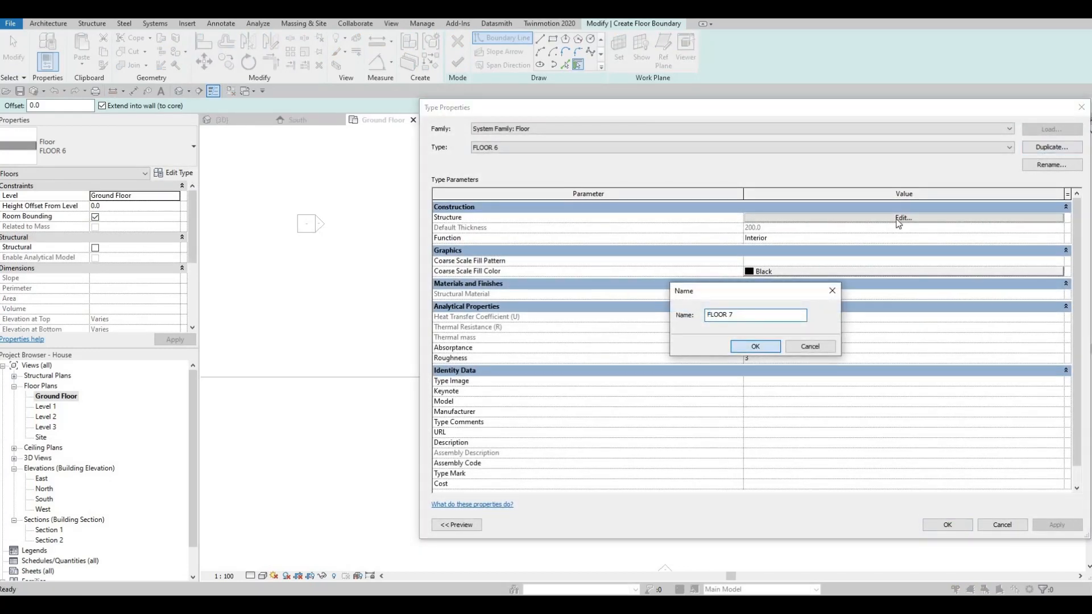
left_click(756, 347)
Open the material selection for FLOOR 7's structure layer and show the Concrete category of the AEC Materials library
left_click(749, 218)
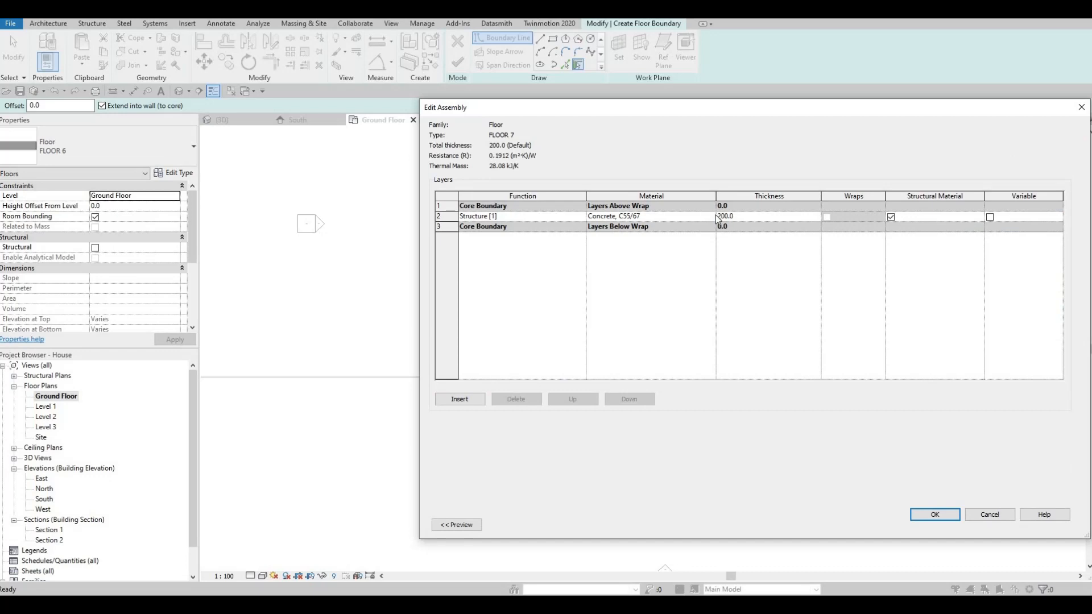
left_click(714, 218)
left_click(711, 216)
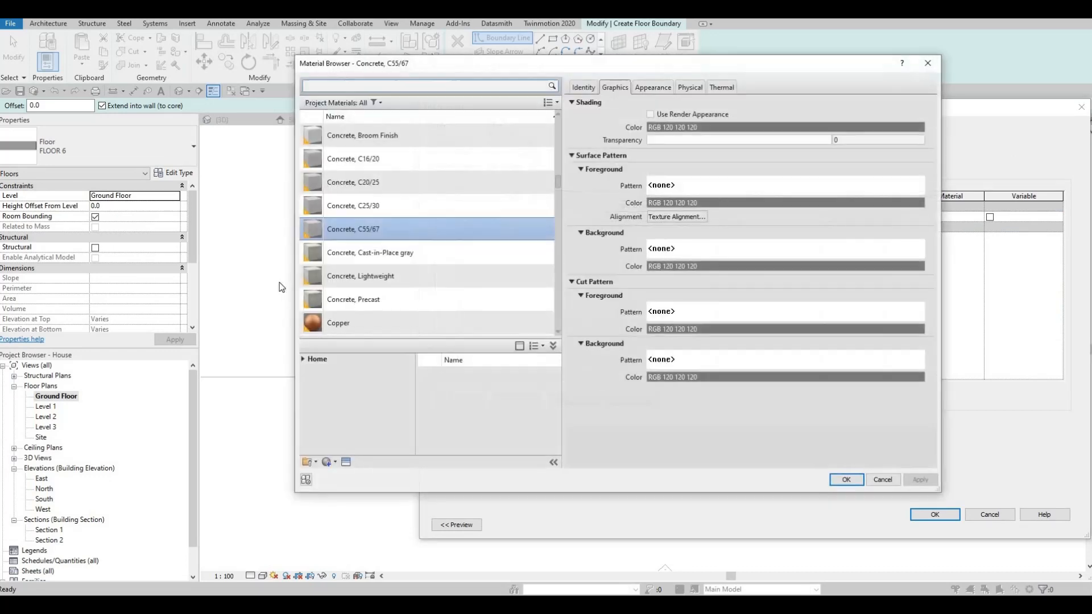
left_click(302, 359)
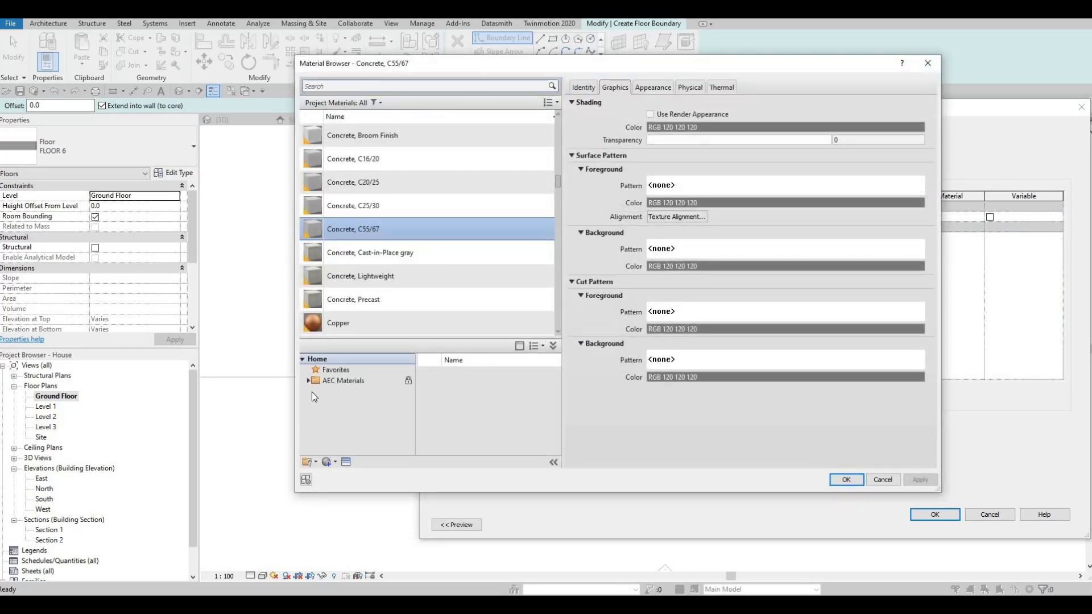
double_click(343, 380)
scroll(367, 421, "down", 3)
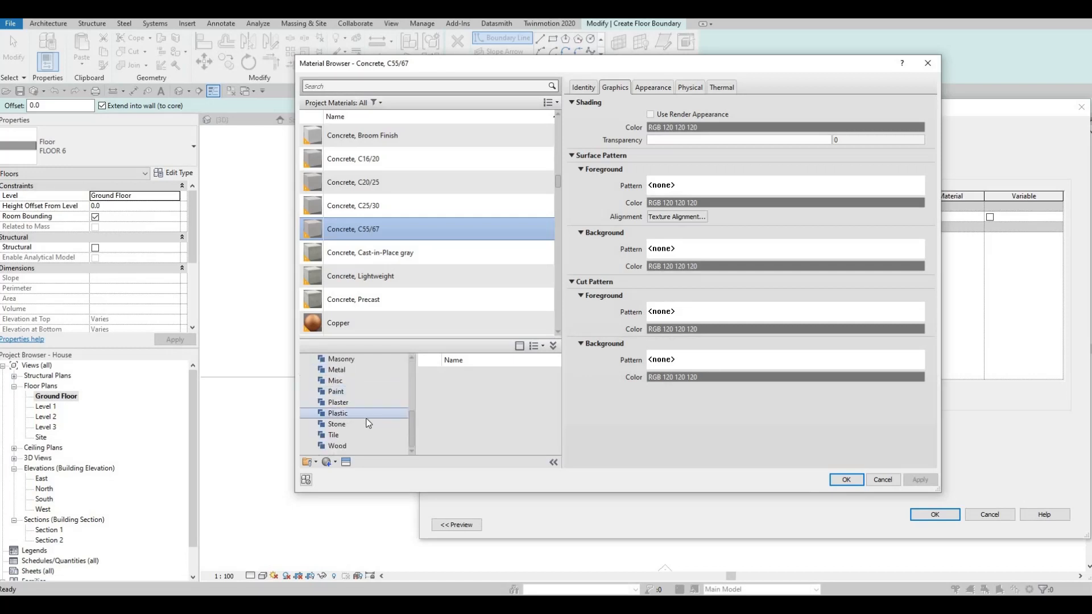
scroll(368, 422, "up", 3)
left_click(341, 391)
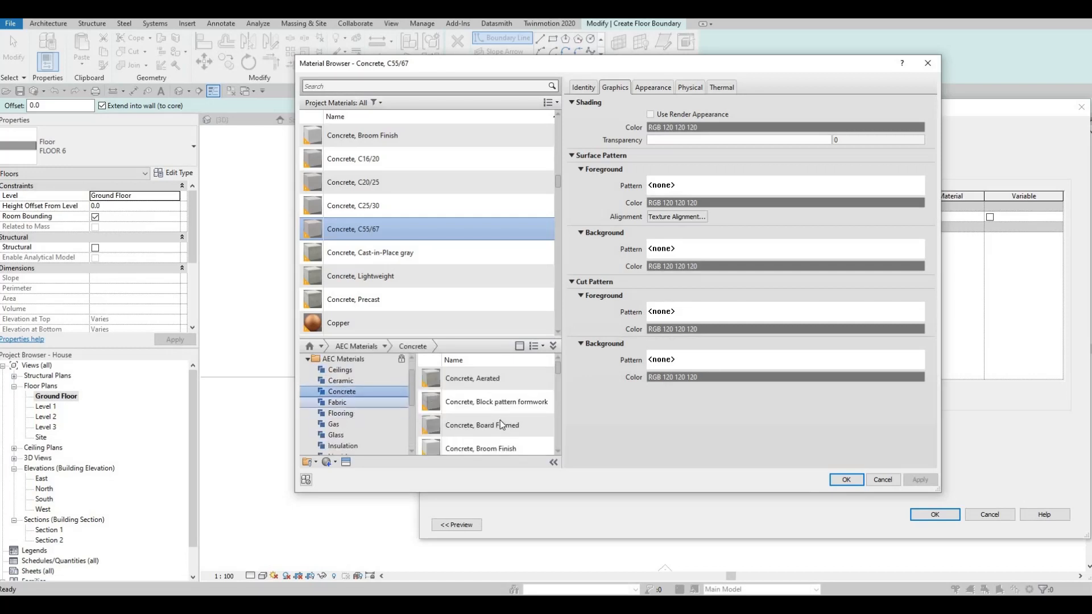
Add Concrete, C40/50 from the library to the project, assign it to FLOOR 7's structure layer and accept the type settings
scroll(503, 431, "down", 3)
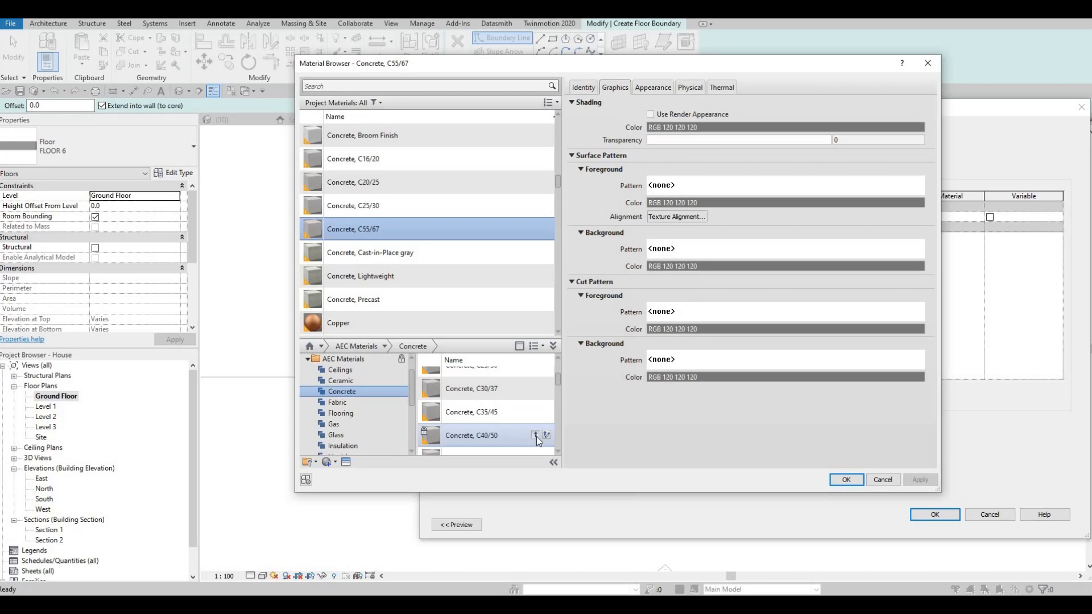
left_click(535, 435)
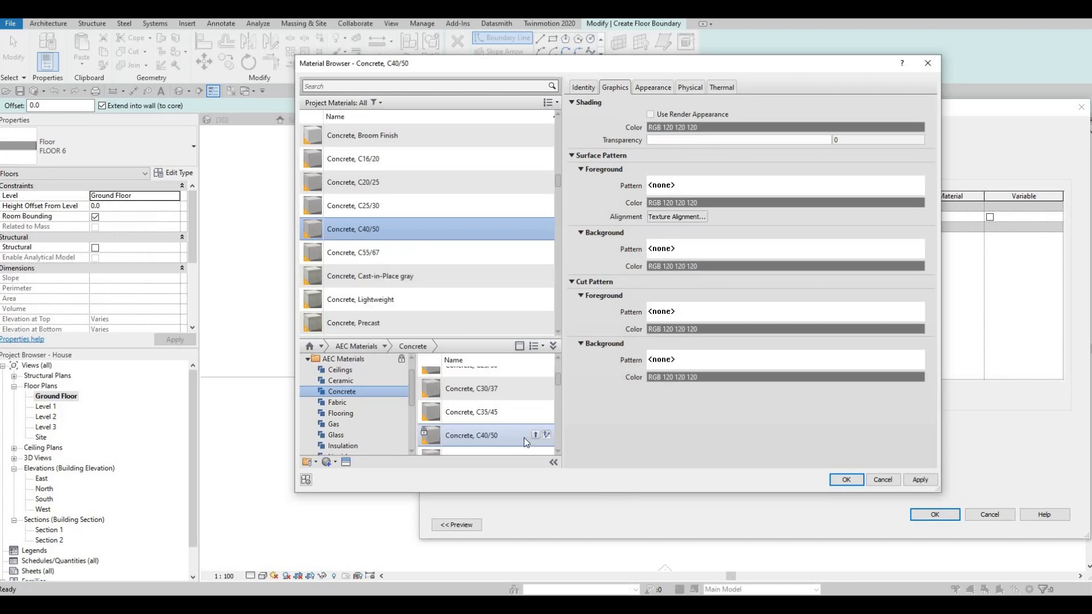
left_click(920, 481)
left_click(840, 481)
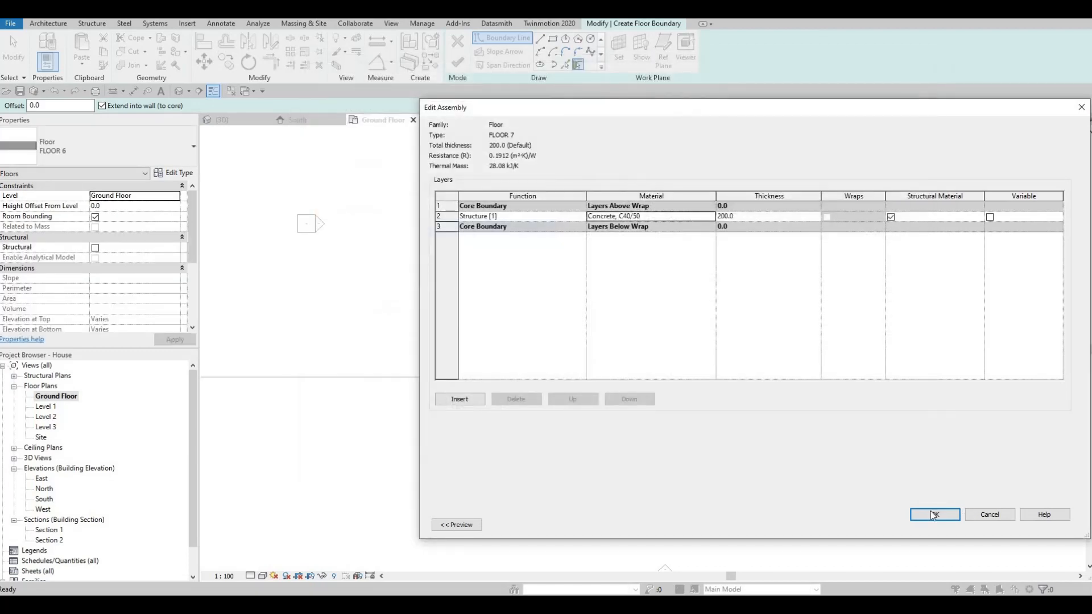
left_click(931, 516)
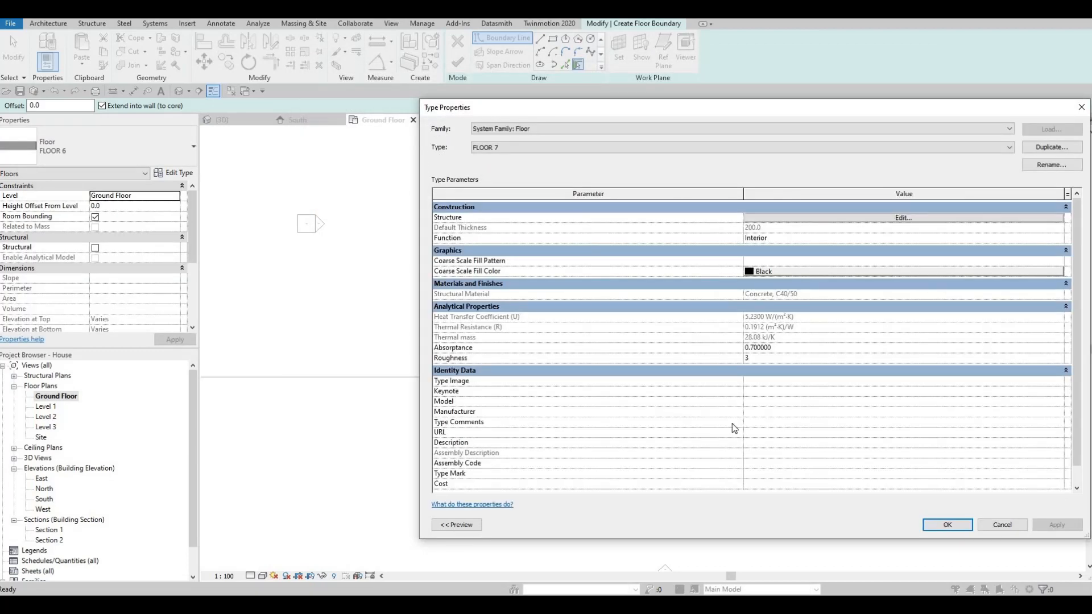
key("Return")
Sketch a rectangular floor boundary about 20200 by 2000 mm running east from the front fence's east corner
scroll(626, 371, "up", 3)
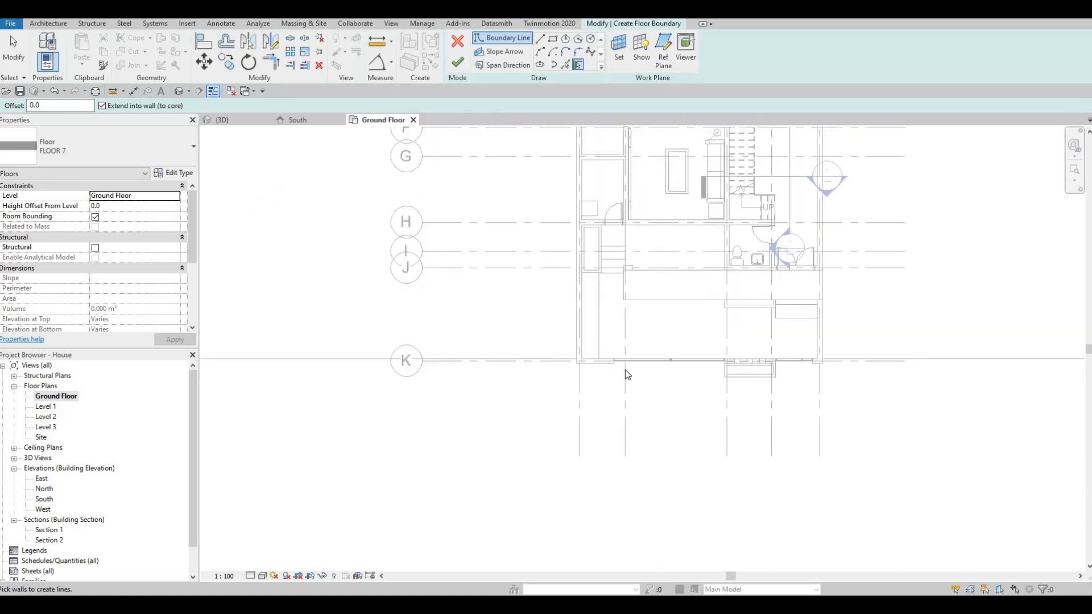
scroll(625, 372, "down", 3)
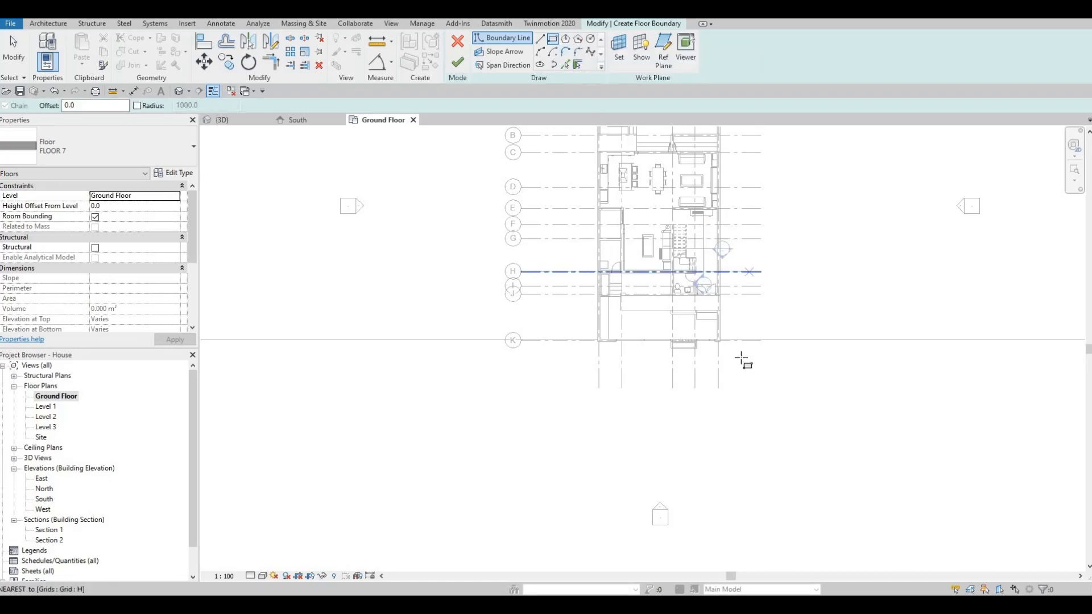
scroll(743, 359, "up", 5)
left_click(646, 292)
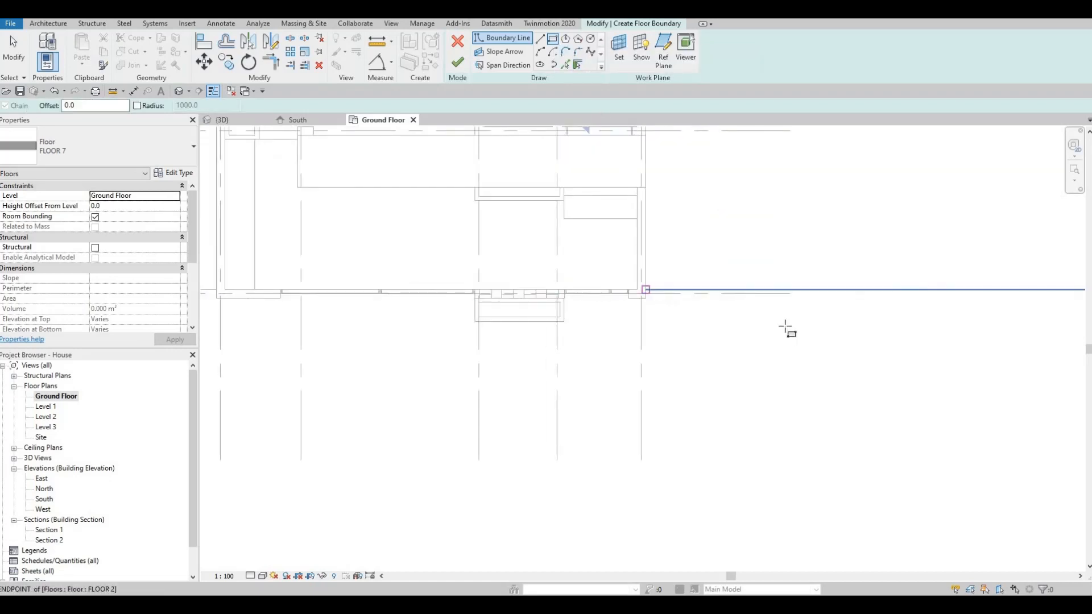
middle_click_drag(843, 343, 748, 327)
scroll(745, 327, "down", 1)
scroll(805, 325, "down", 4)
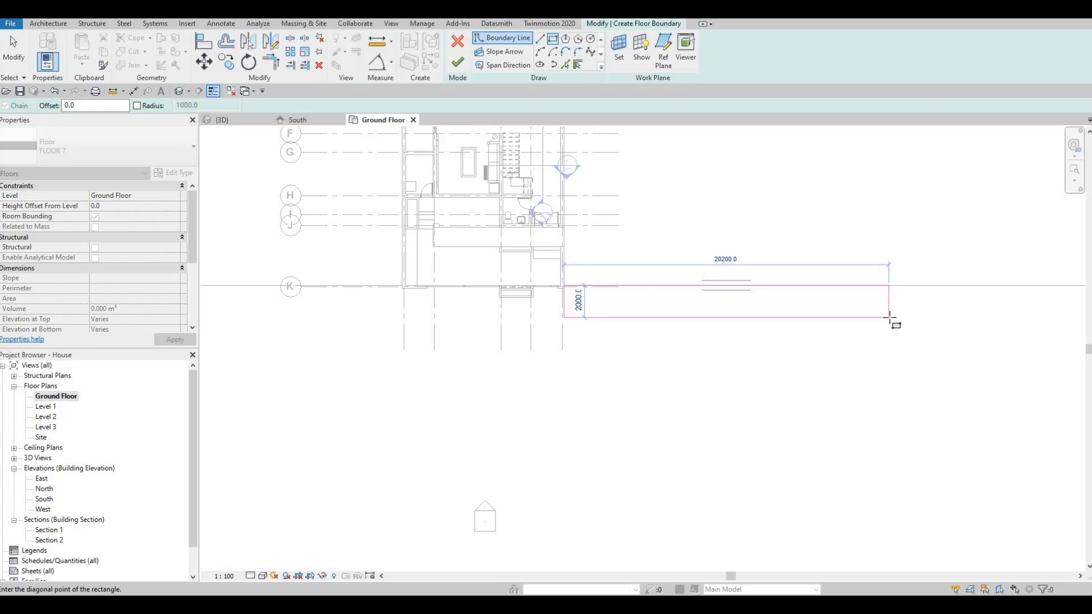
left_click(888, 317)
key("Escape")
key("Escape")
key("Escape")
Stretch the east end of the sketched rectangle to the east edge of the existing site floor
scroll(751, 291, "down", 2)
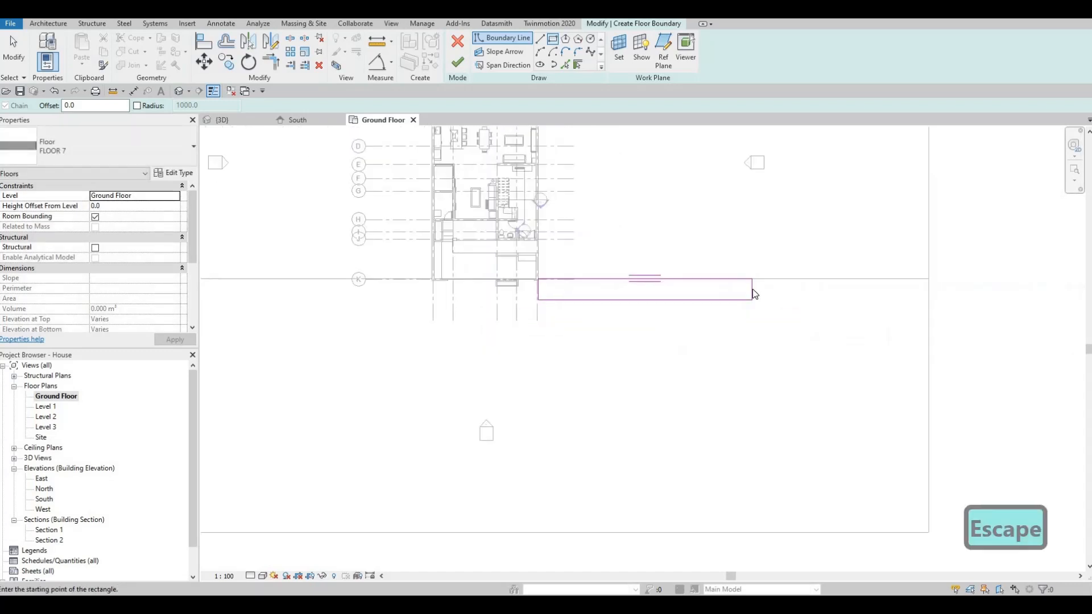
mouse_move(752, 288)
left_mouse_down()
mouse_move(927, 307)
mouse_move(928, 297)
left_mouse_up()
key("Escape")
middle_click_drag(399, 207, 582, 215)
key("Escape")
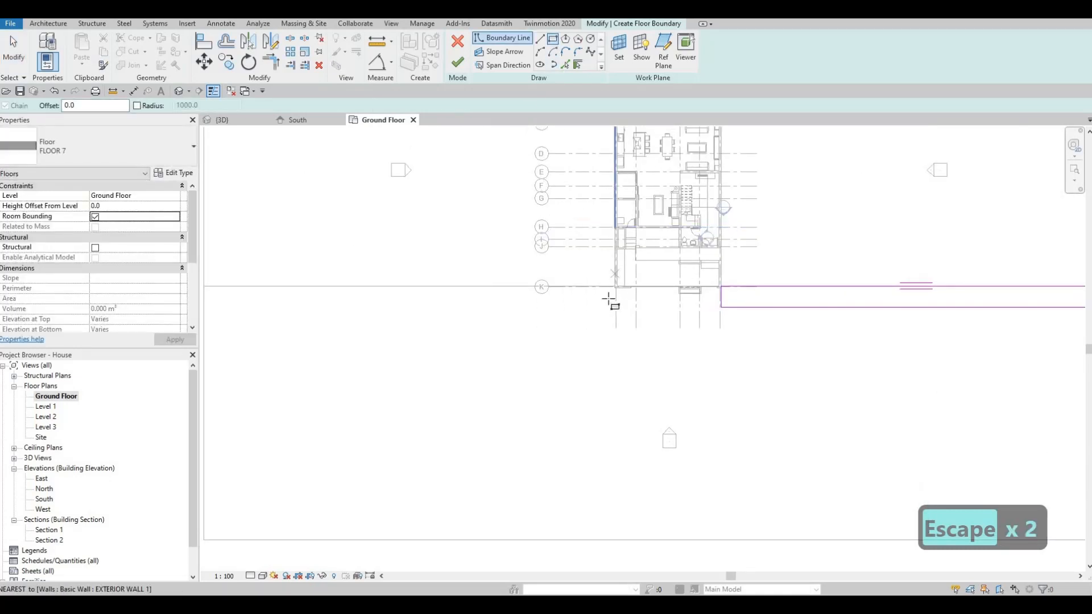
scroll(614, 290, "up", 2)
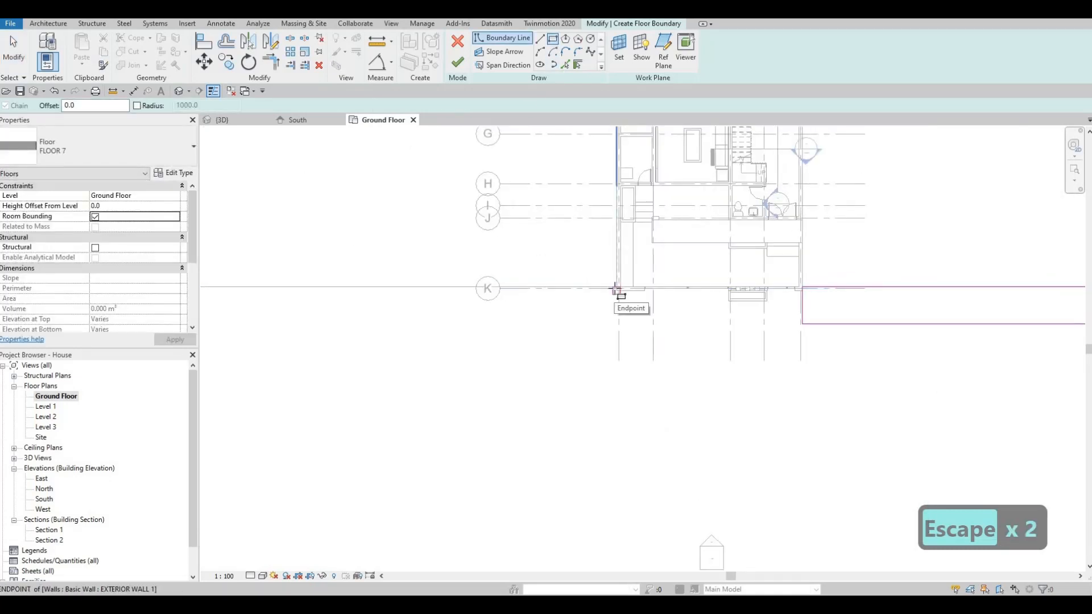
scroll(617, 292, "up", 3)
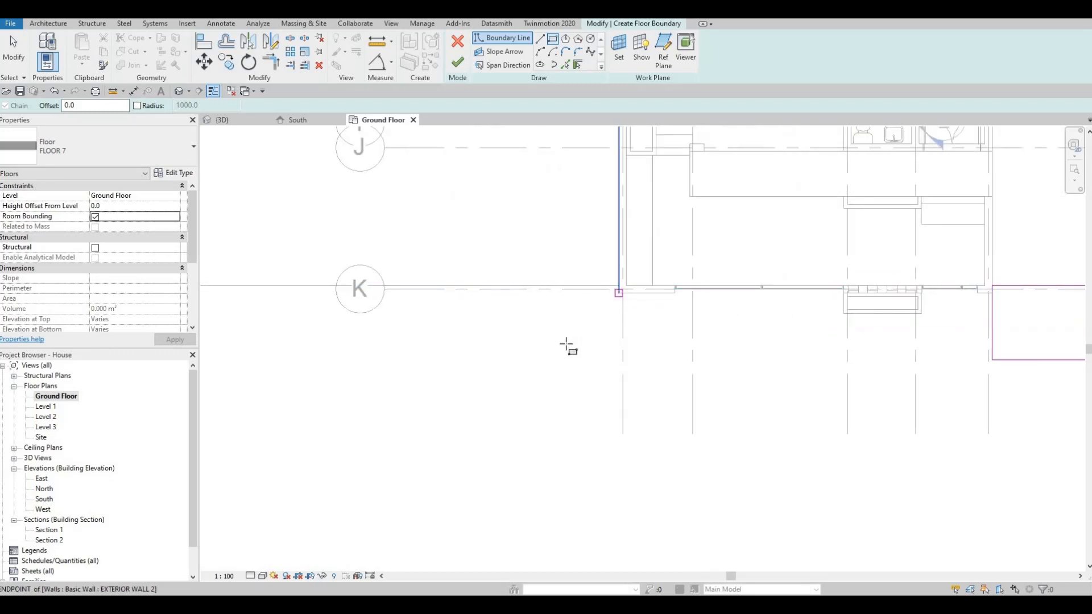
left_click(619, 293)
scroll(581, 343, "down", 1)
key("Escape")
Sketch a second rectangular boundary, 2000 mm deep, from the front fence's west corner to the site floor's west edge
scroll(602, 321, "up", 2)
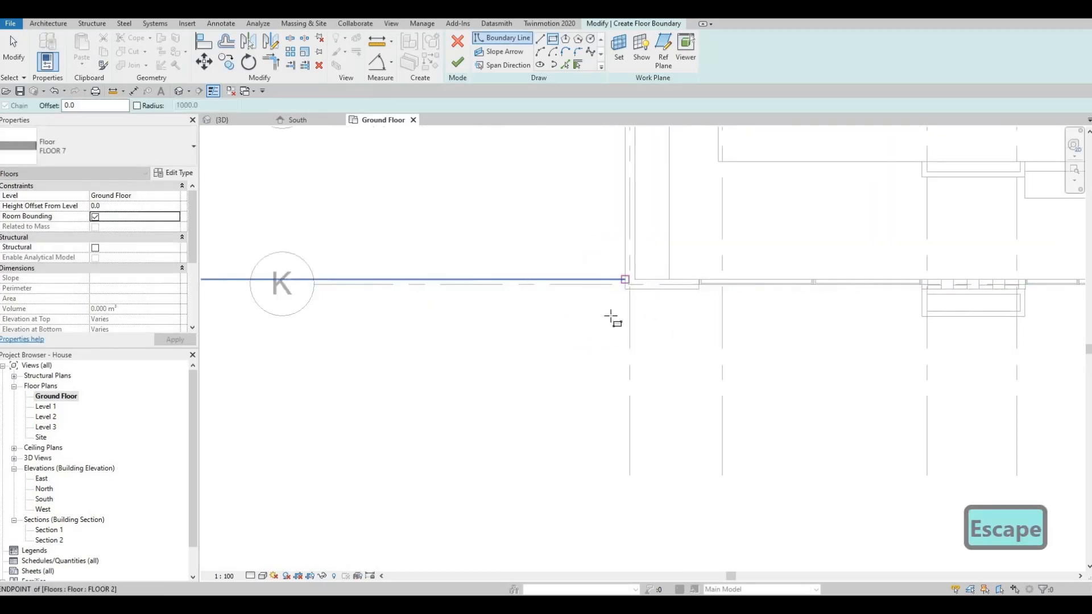
left_click(612, 317)
scroll(611, 322, "down", 3)
middle_click_drag(529, 305, 576, 317)
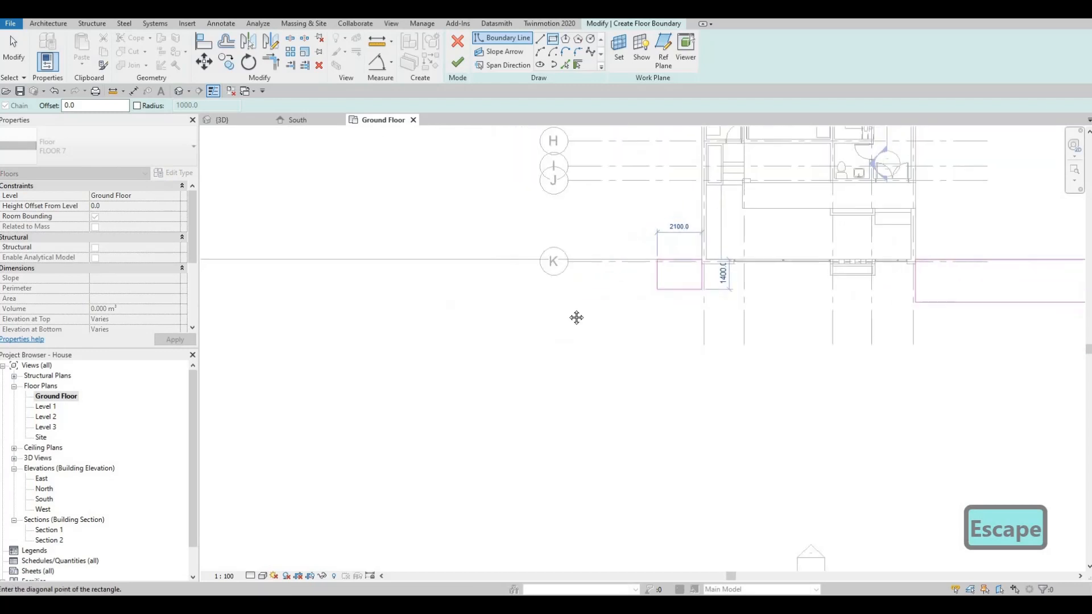
scroll(572, 314, "down", 3)
middle_click_drag(428, 309, 585, 310)
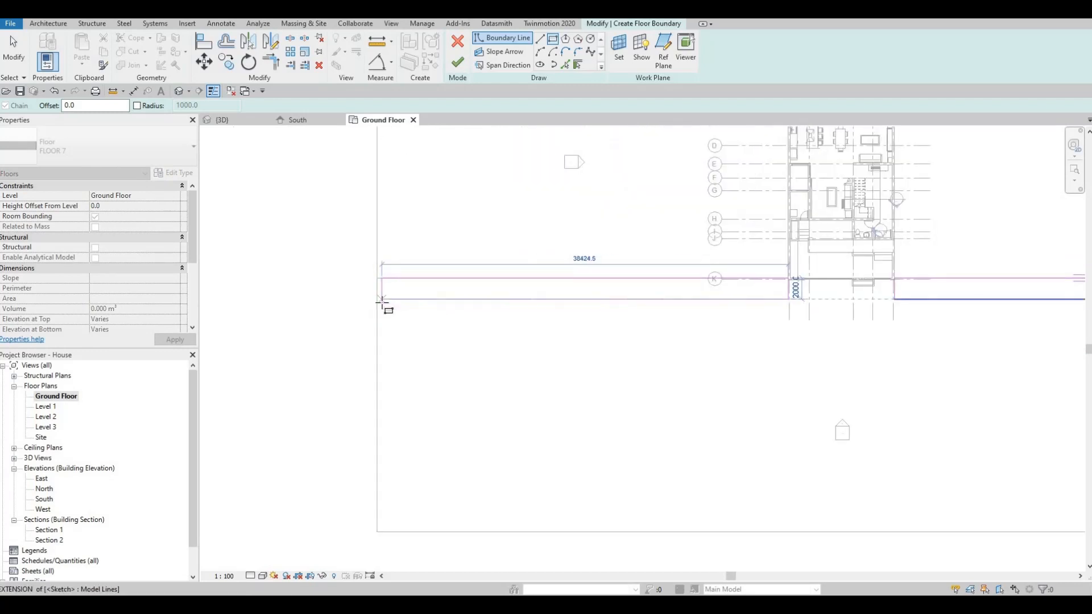
left_click(374, 305)
key("Escape")
Sketch a third rectangle about 85835 by 11061 mm across the full width of the site floor's south end
scroll(727, 319, "up", 2)
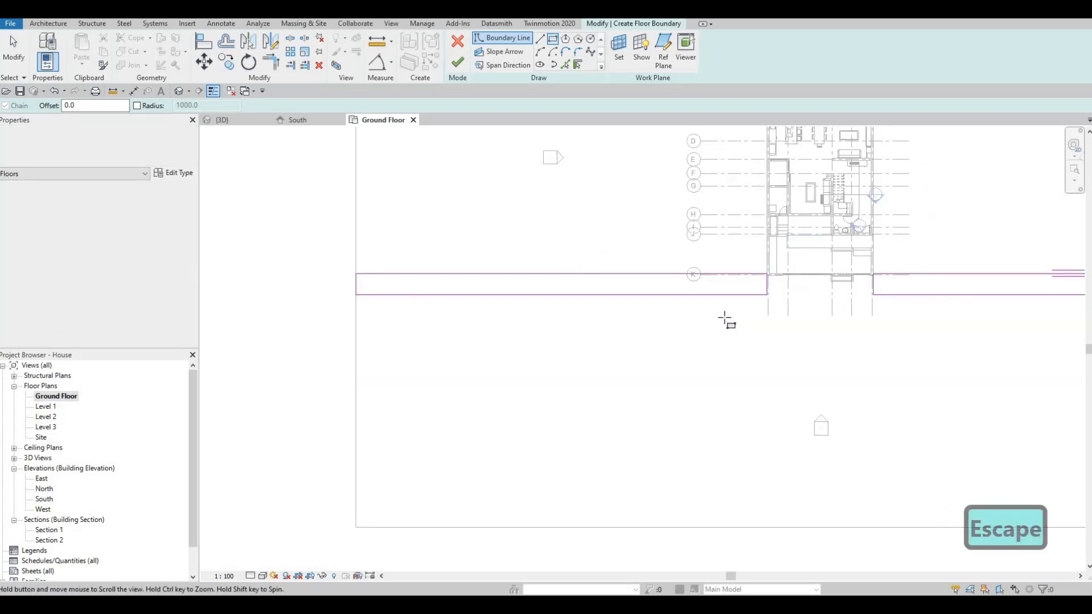
scroll(461, 377, "down", 3)
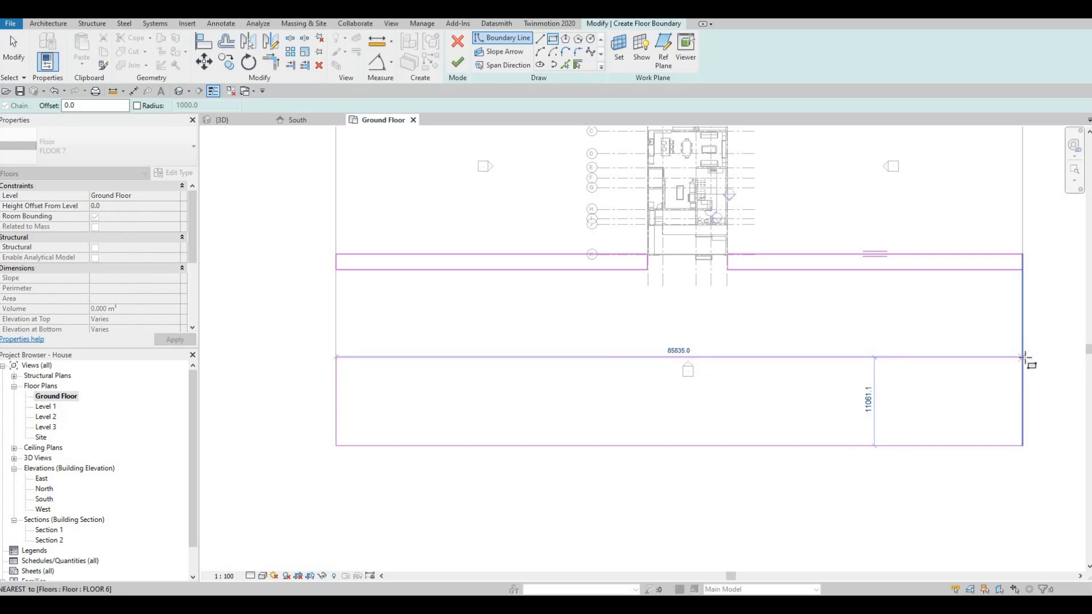
left_click(1024, 356)
key("Escape")
key("Escape")
Move the third rectangle's south edge north to 15000 mm from the boundary line along the house front
left_click(858, 445)
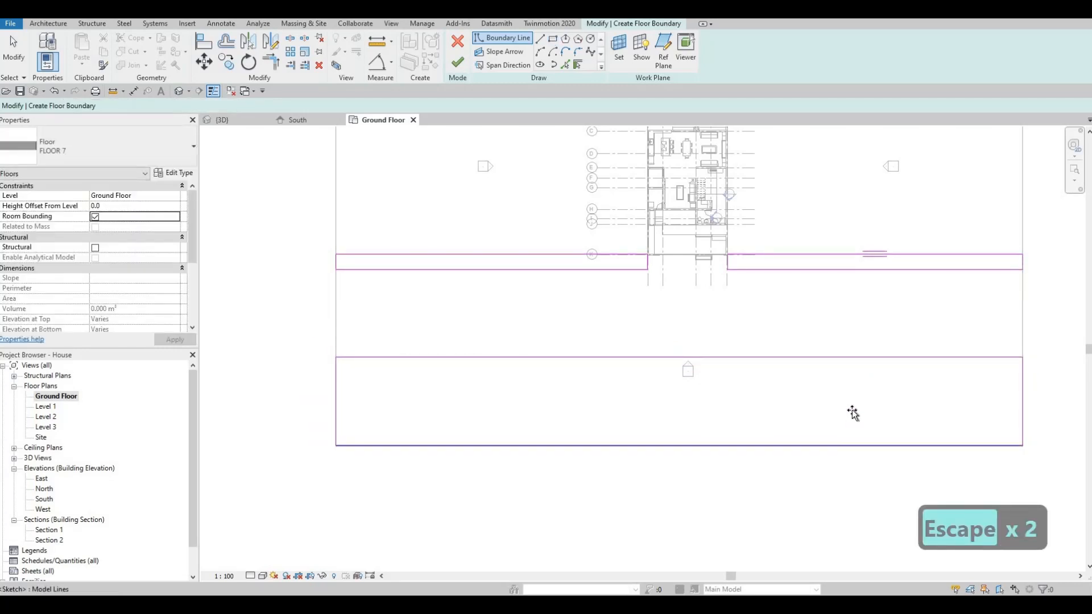
left_click_drag(853, 445, 854, 378)
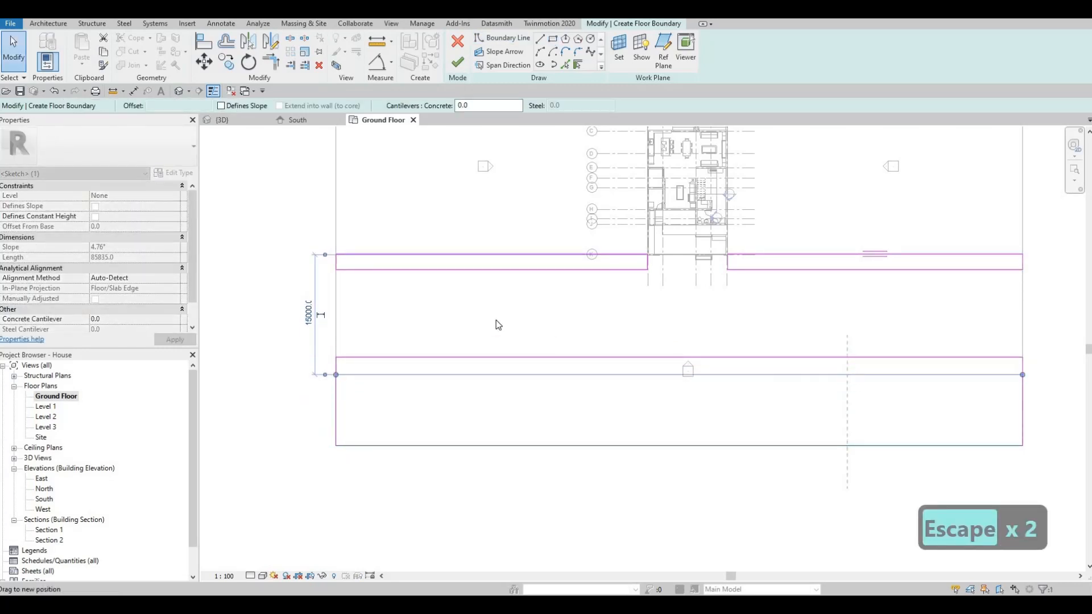
key("Escape")
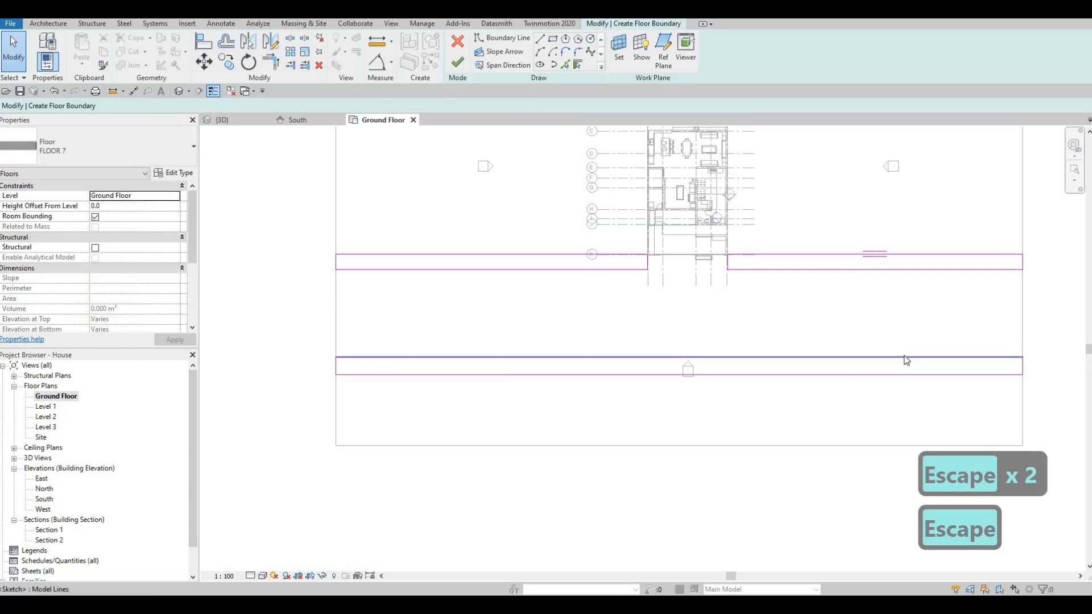
Set the southern strip's depth to 2000 mm by repositioning its north edge
left_click(906, 358)
left_click(1040, 366)
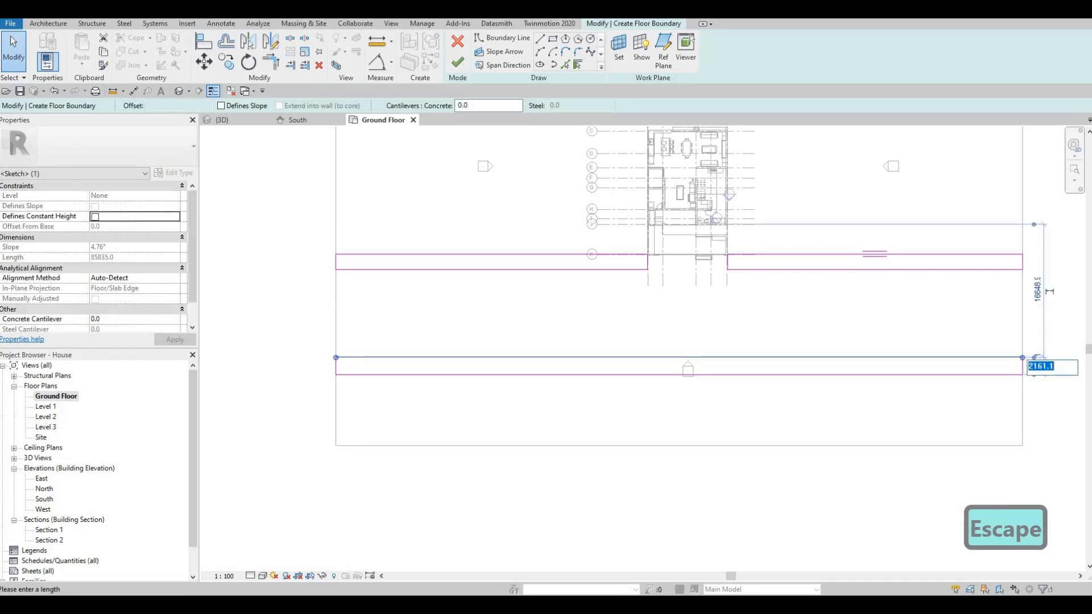
type("2000")
key("Return")
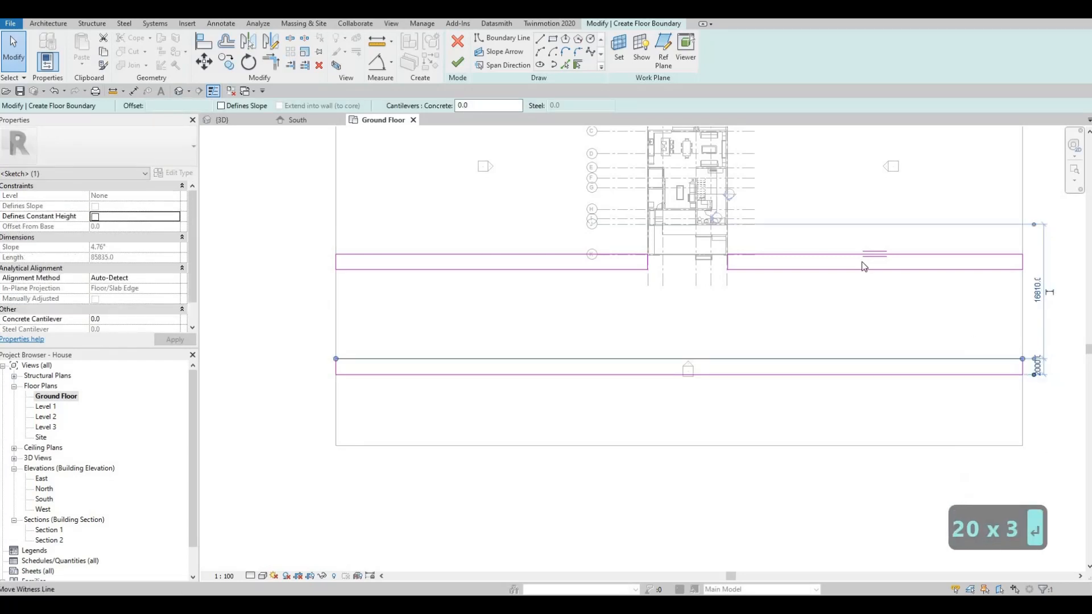
key("Escape")
key("Escape")
key("Escape")
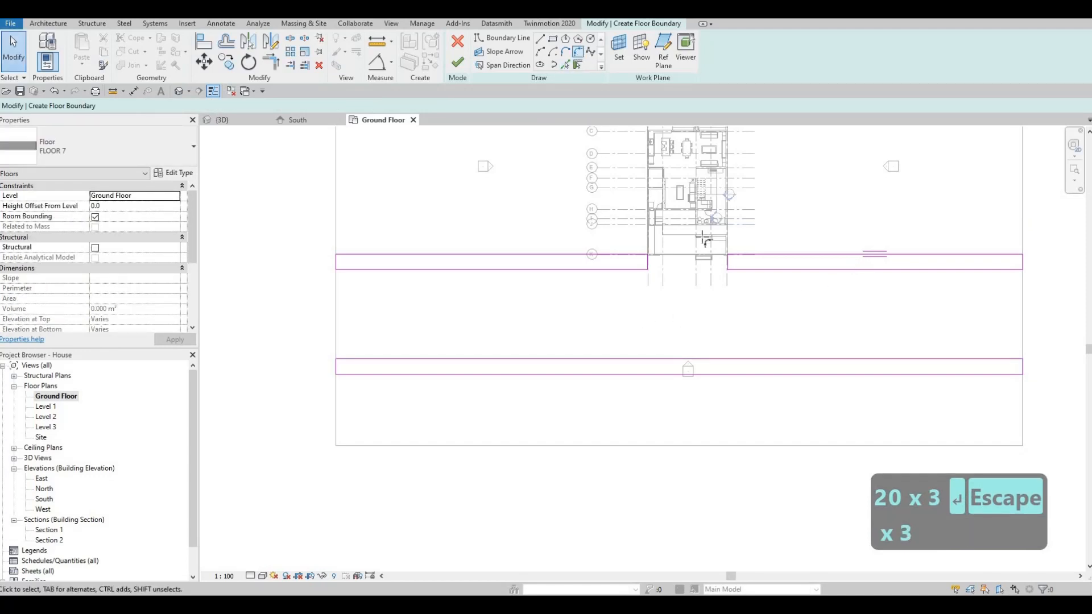
Fillet the east strip's south corner nearest the house with a radius of about 1300 mm
scroll(751, 268, "up", 3)
left_click(780, 314)
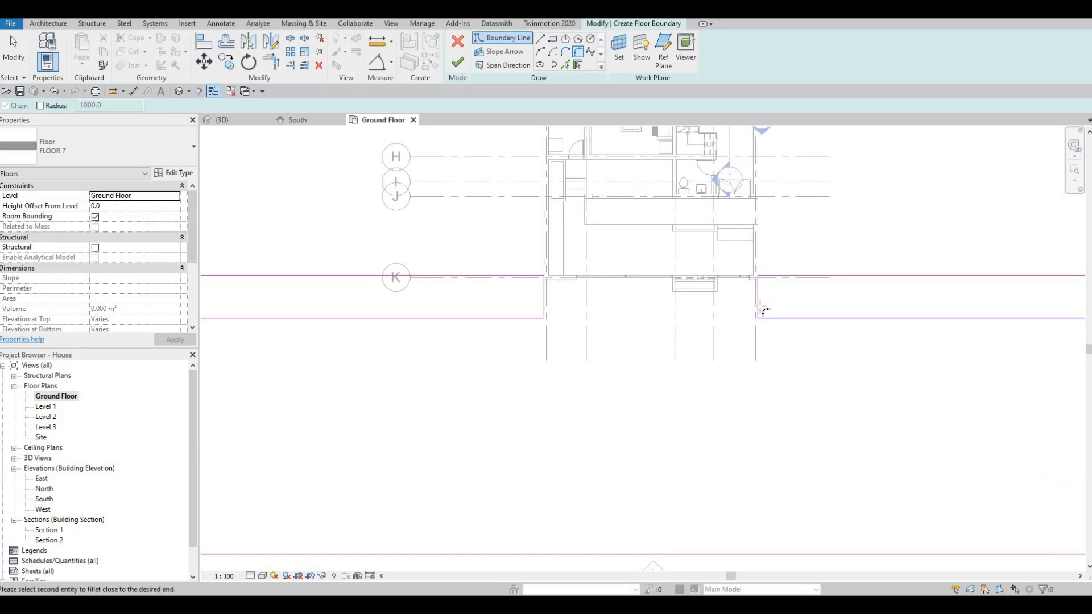
left_click(761, 309)
left_click(768, 313)
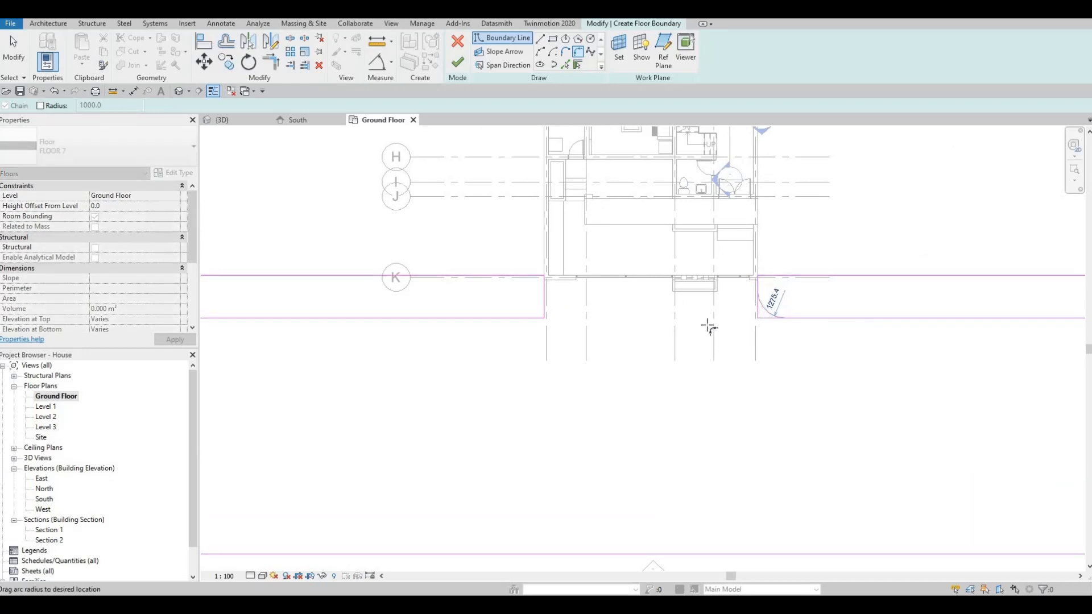
Fillet the west strip's south corner nearest the house and set its radius to 1300 mm
left_click(544, 311)
left_click(537, 317)
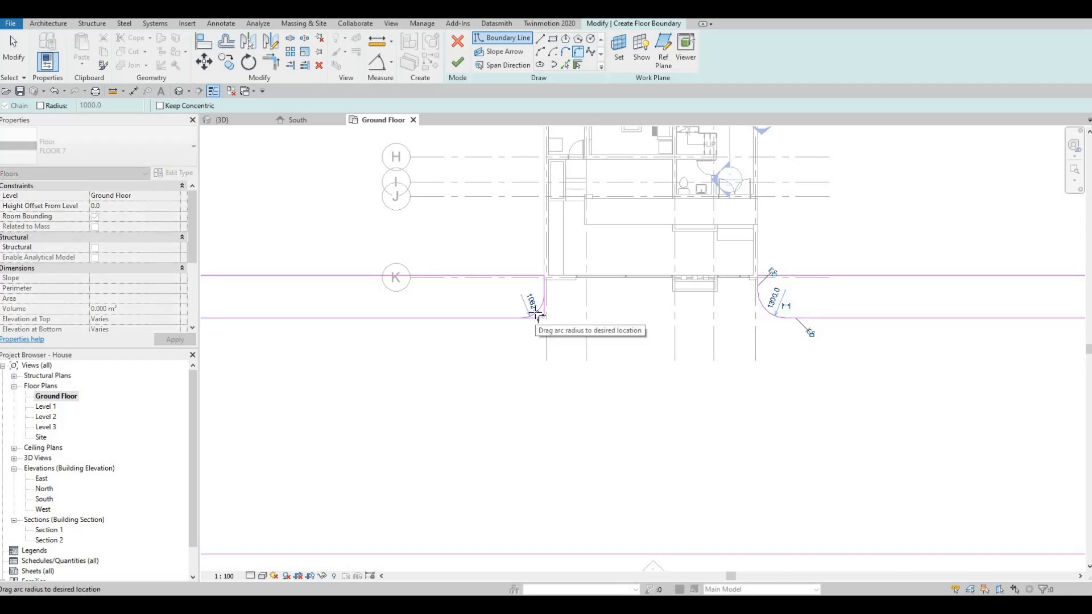
left_click(537, 317)
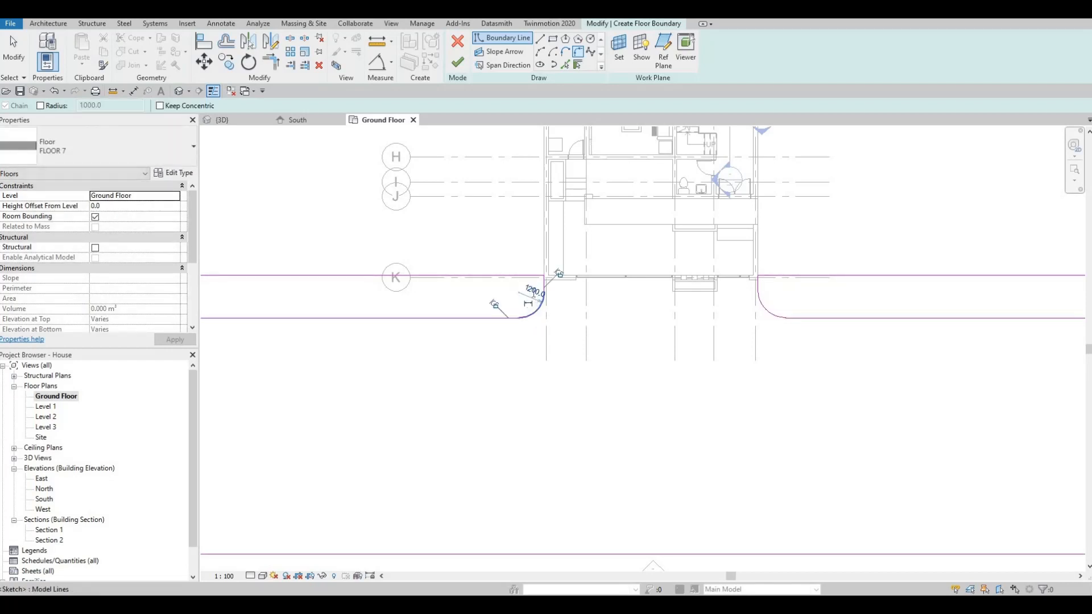
left_click(531, 296)
type("1300")
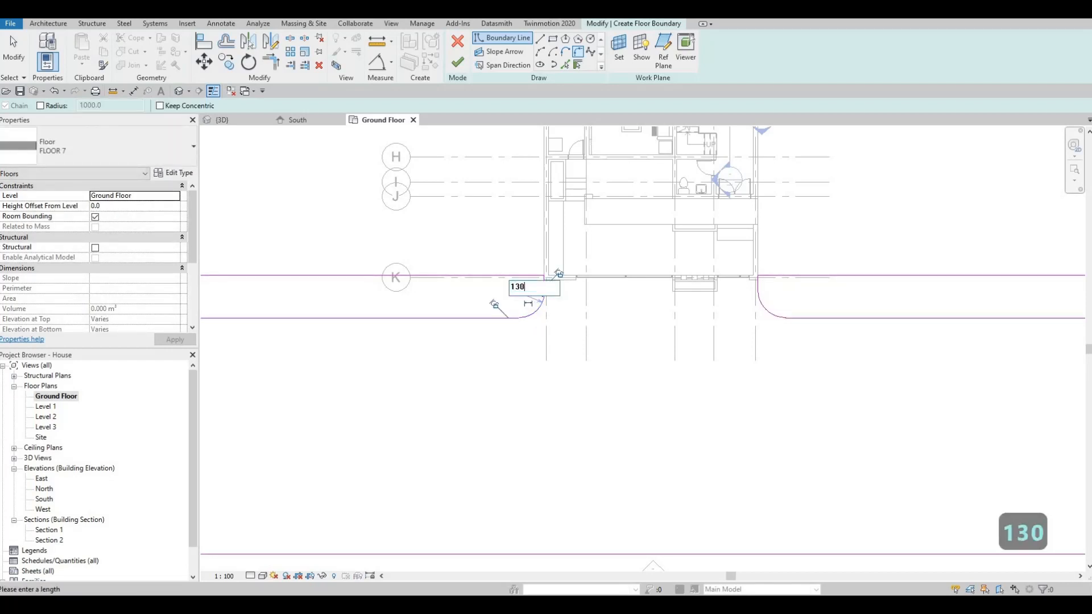
key("Return")
key("Escape")
key("Escape")
key("Escape")
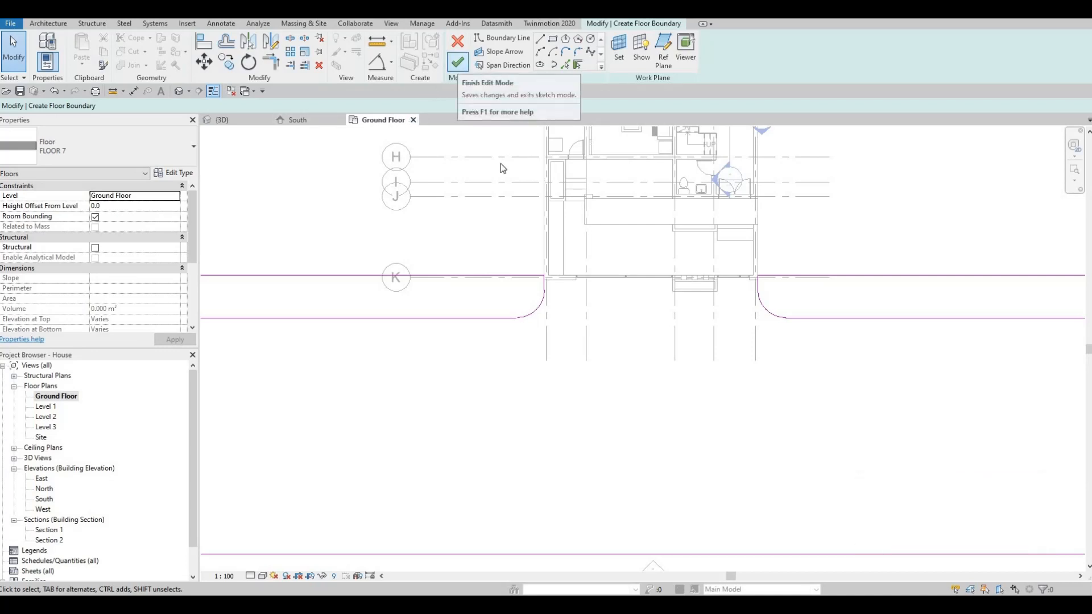
Finish the floor boundary sketch and inspect the new floor in front of the fence in the 3D view
left_click(459, 66)
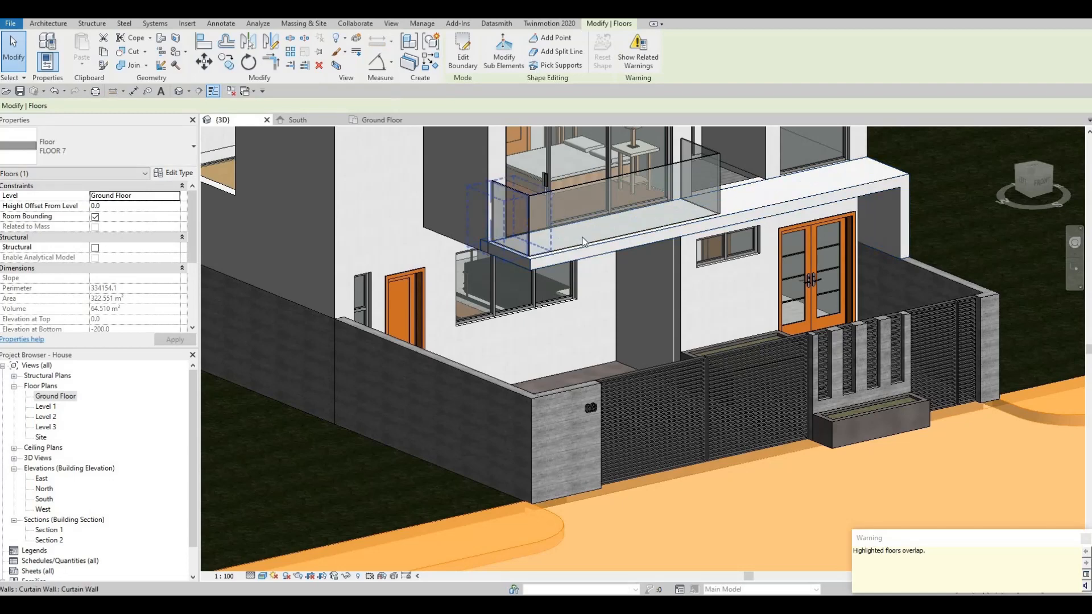
middle_click_drag(582, 319, 554, 385, "shift")
scroll(554, 384, "down", 1)
key("Escape")
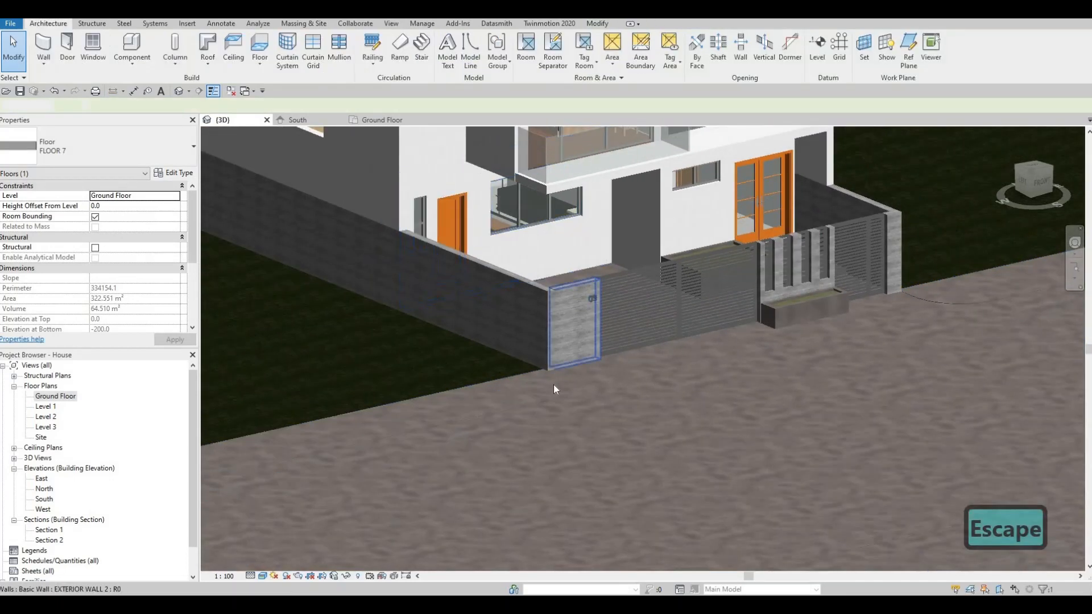
key("Escape")
Set the FLOOR 7 strips' height offset from level to 100 mm
left_click(569, 387)
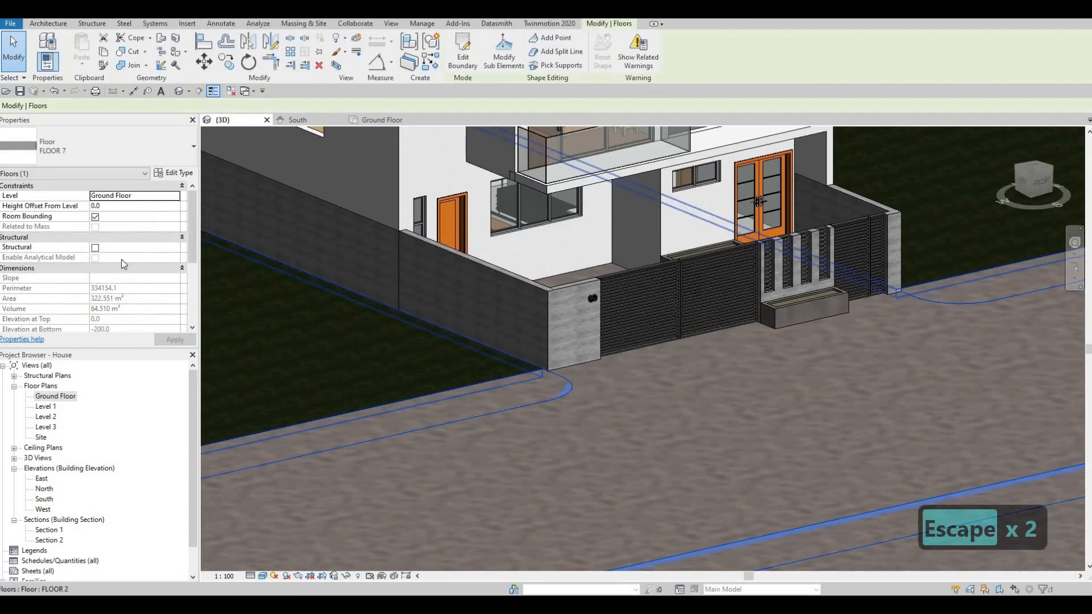
left_click(121, 205)
type("1")
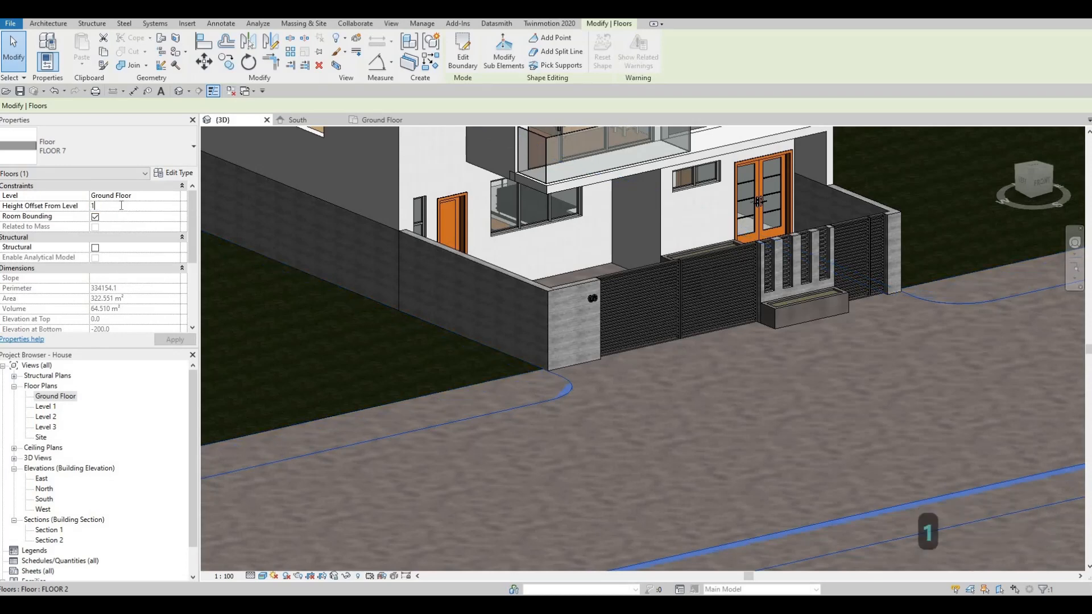
type("00")
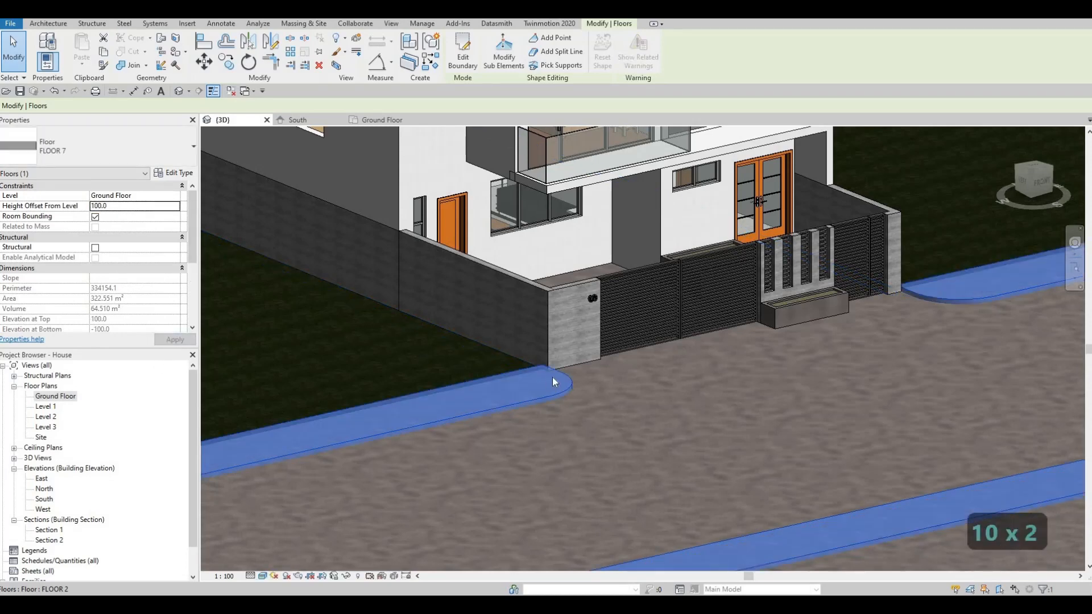
key("Escape")
key("Escape")
Examine the raised strips along both sides of the road in the 3D view
scroll(569, 386, "down", 2)
middle_click_drag(592, 397, 426, 394)
scroll(494, 397, "down", 1)
scroll(426, 393, "down", 1)
middle_click_drag(763, 369, 742, 381)
middle_click_drag(966, 377, 503, 289)
key("Escape")
scroll(545, 347, "up", 5)
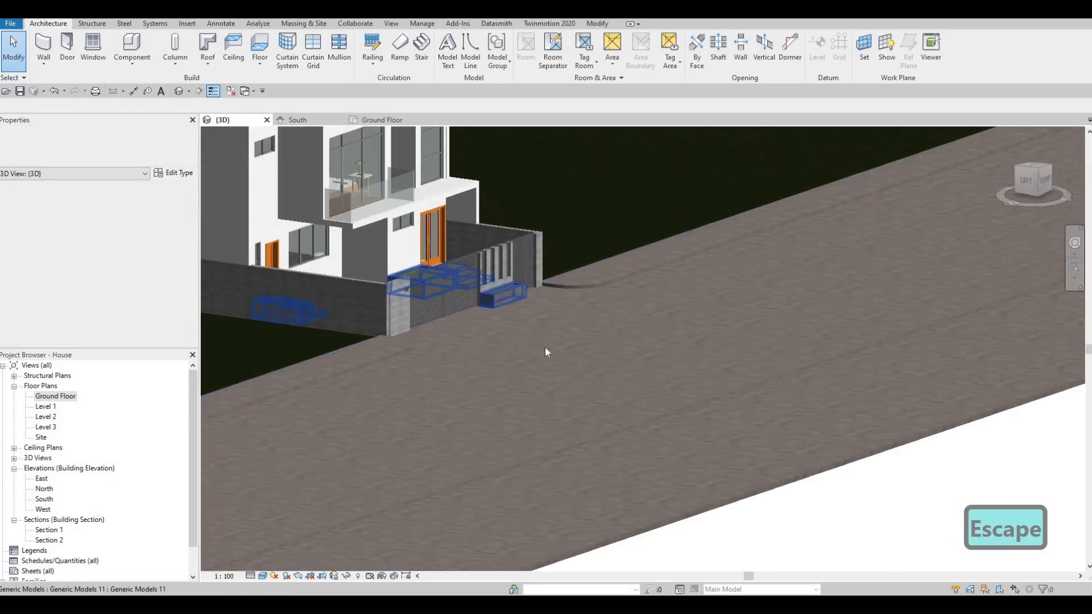
Set the FLOOR 7 strips' height offset from level to 200 mm and view the raised strips from the front
middle_click_drag(542, 384, 540, 378)
left_click(540, 378)
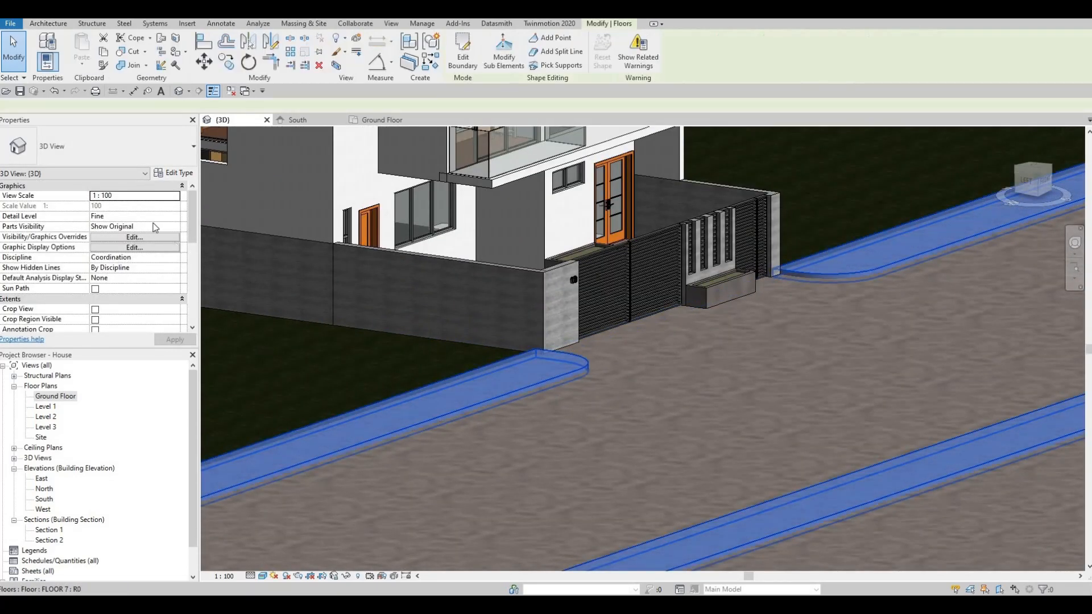
left_click(135, 206)
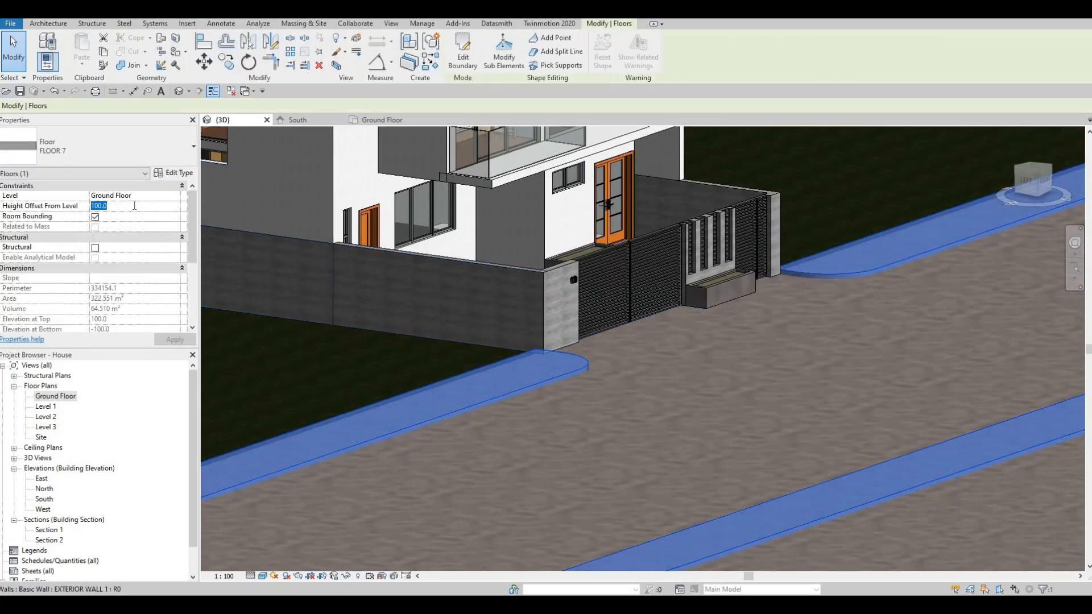
type("200")
key("Return")
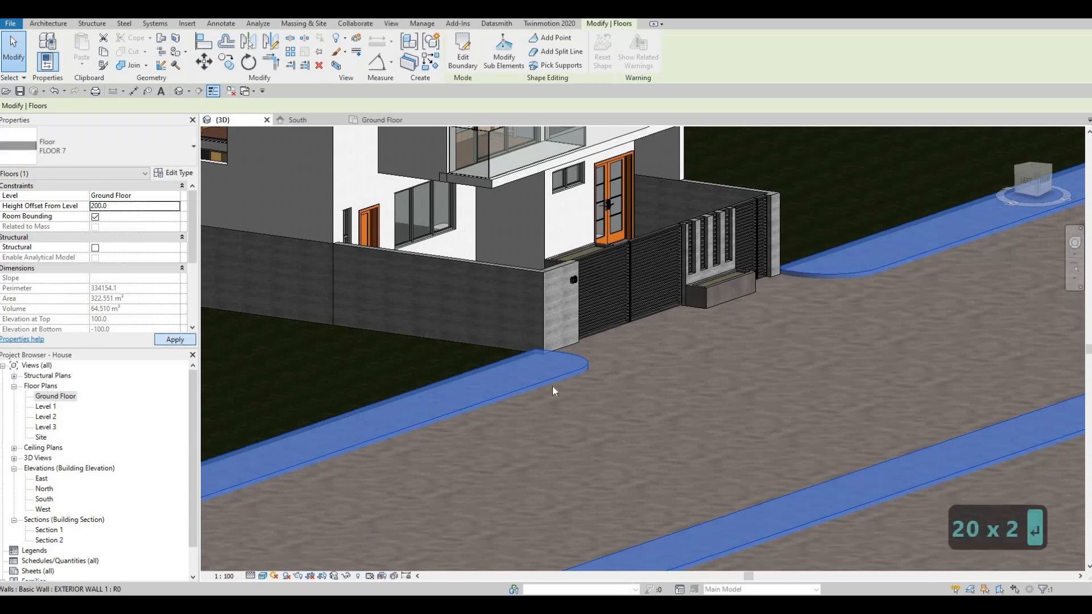
key("Escape")
key("Escape")
middle_click_drag(563, 364, 305, 349, "shift")
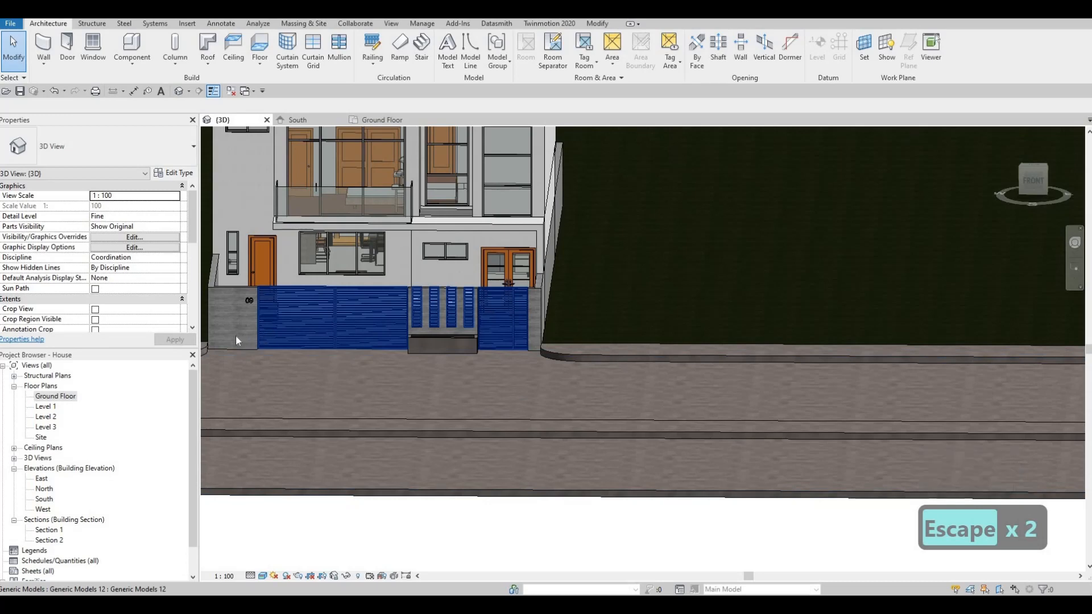
Undo the last height offset change of the FLOOR 7 strips
key("ctrl+z")
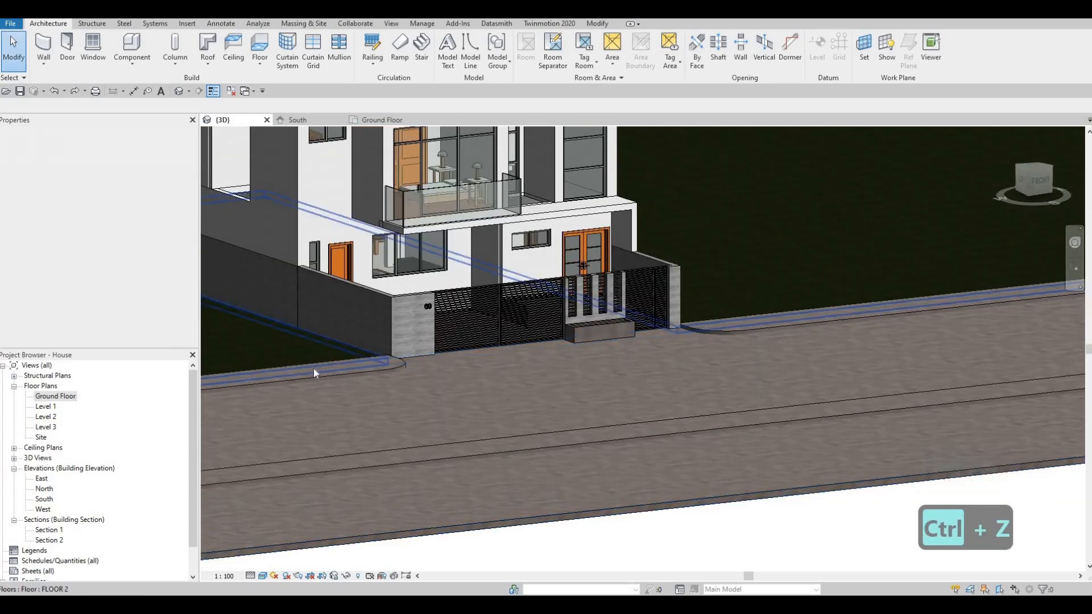
key("ctrl+z")
key("ctrl+z")
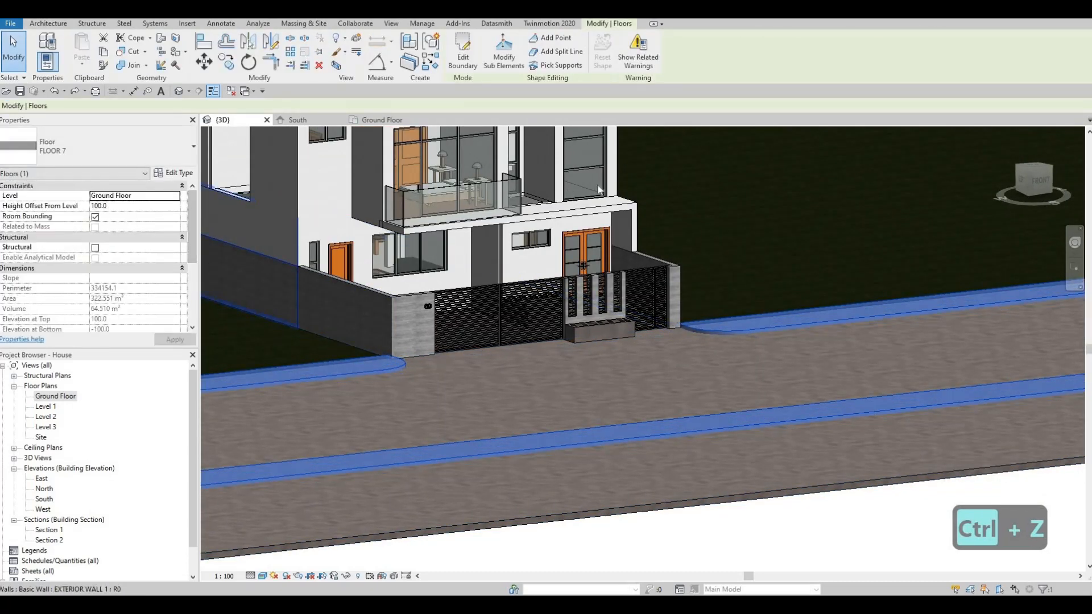
Set the thickness of the Concrete, C40/50 structure layer in the FLOOR 7 type to 100 mm
left_click(173, 173)
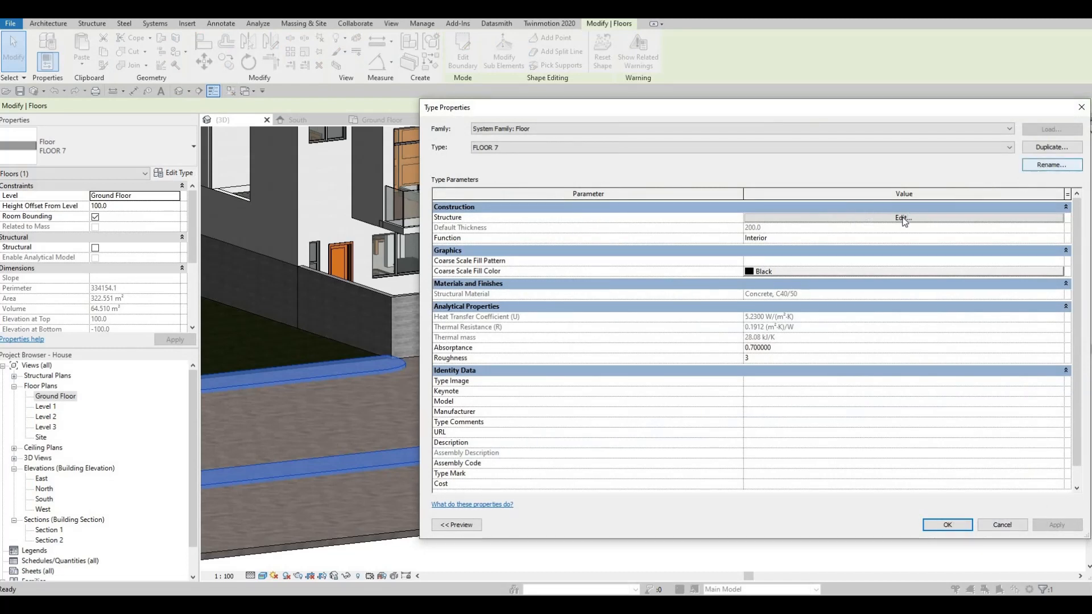
left_click(753, 218)
left_click(754, 217)
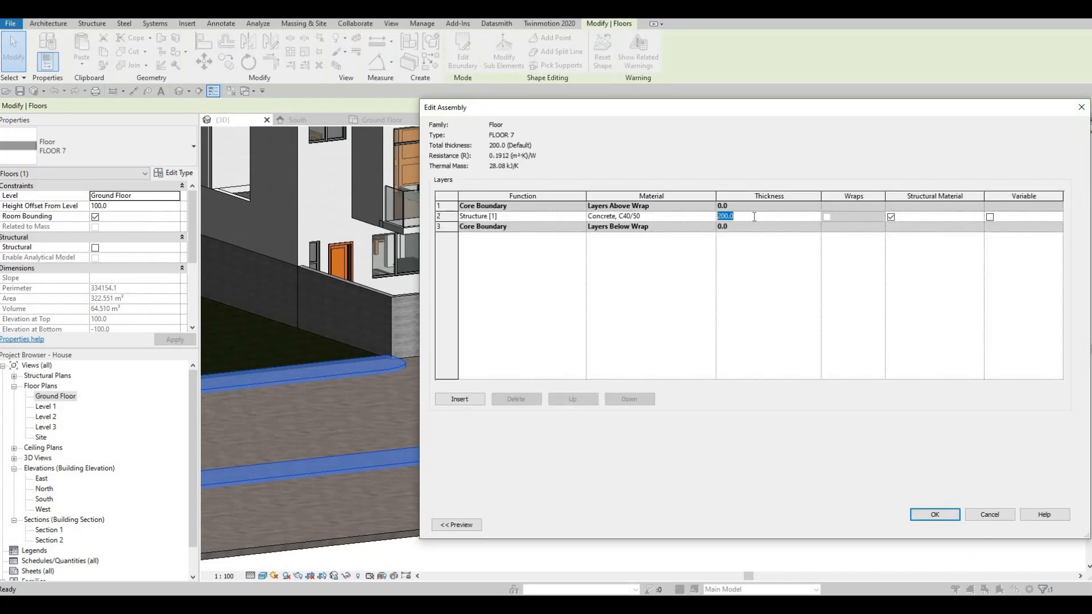
type("100")
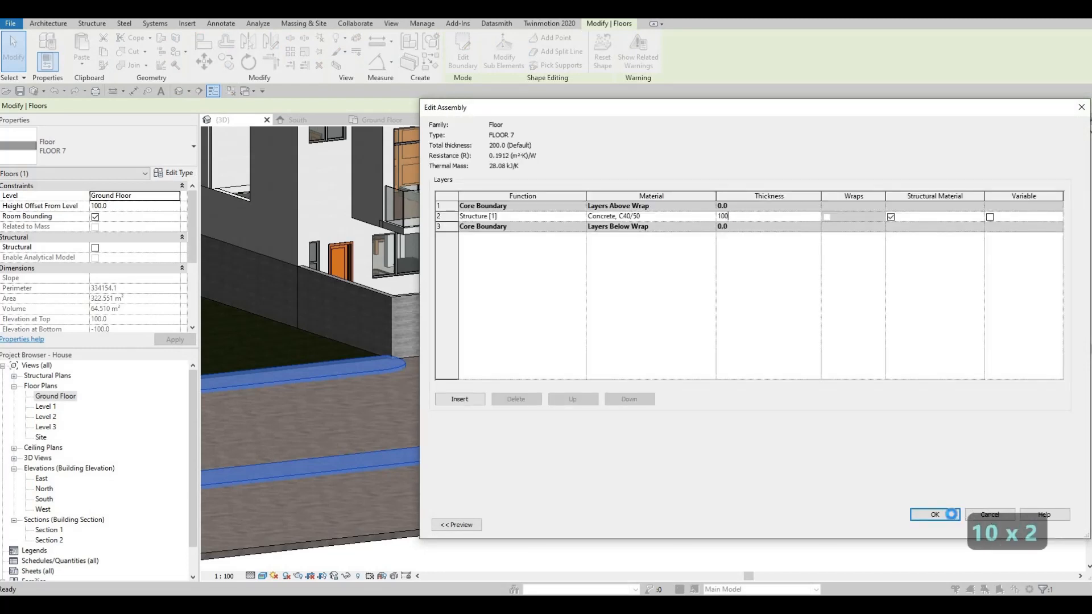
left_click(950, 518)
key("Return")
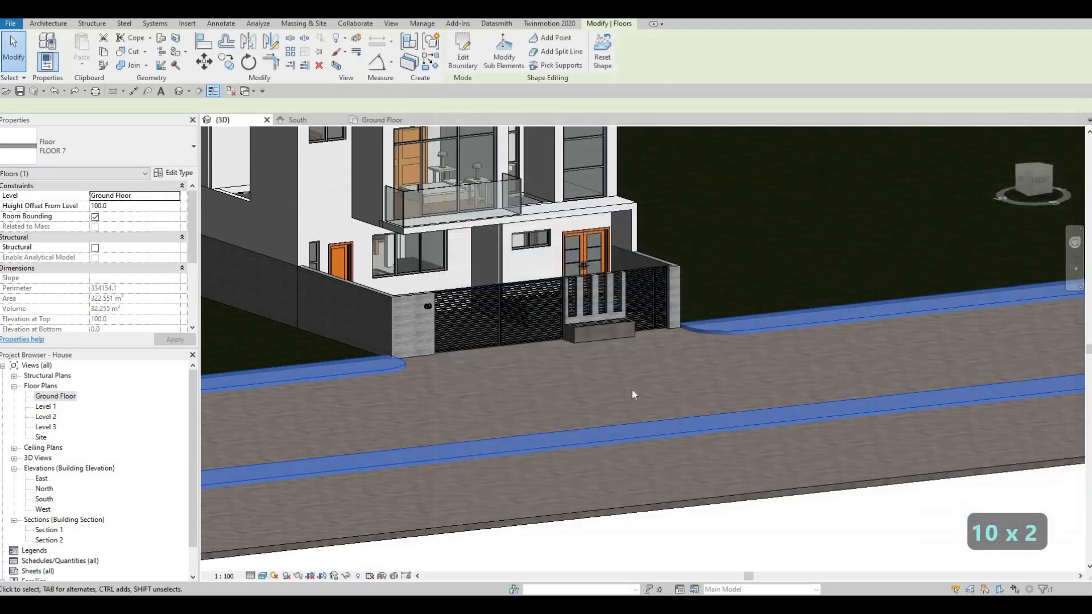
scroll(801, 390, "up", 4)
key("Escape")
key("Escape")
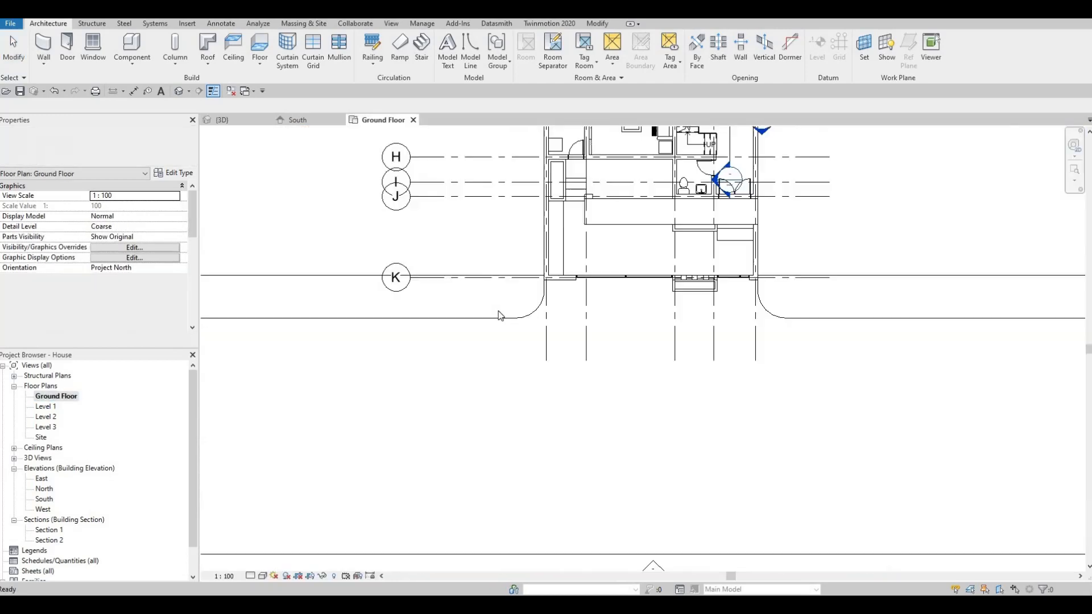
Edit the FLOOR 7 boundary in the Ground Floor plan and nudge the short edge at the house's left side three increments outward
key("Escape")
left_click(500, 318)
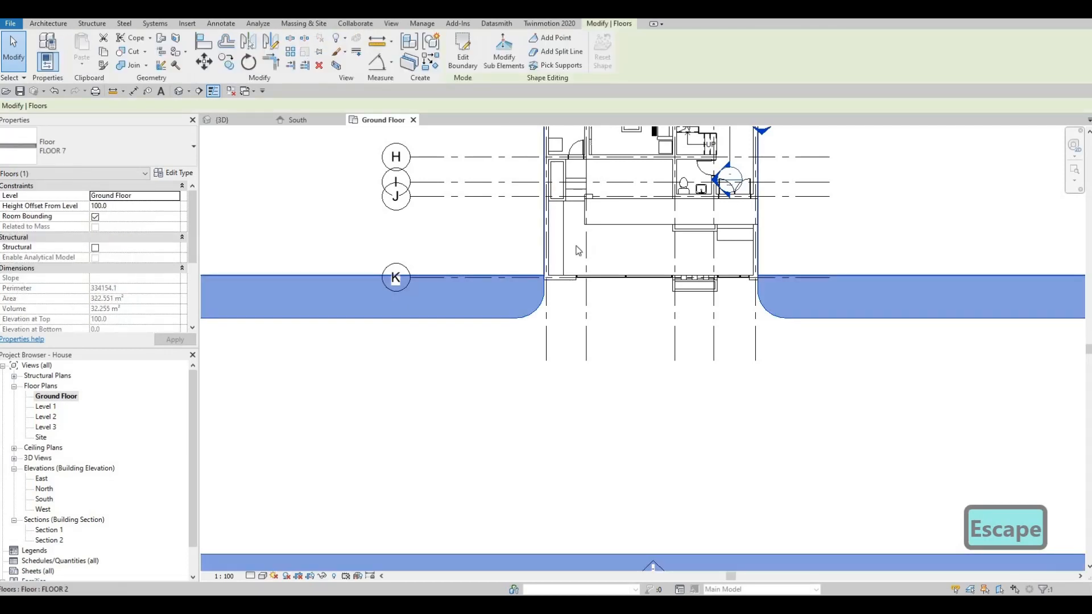
left_click(463, 61)
scroll(548, 285, "up", 2)
left_click(548, 285)
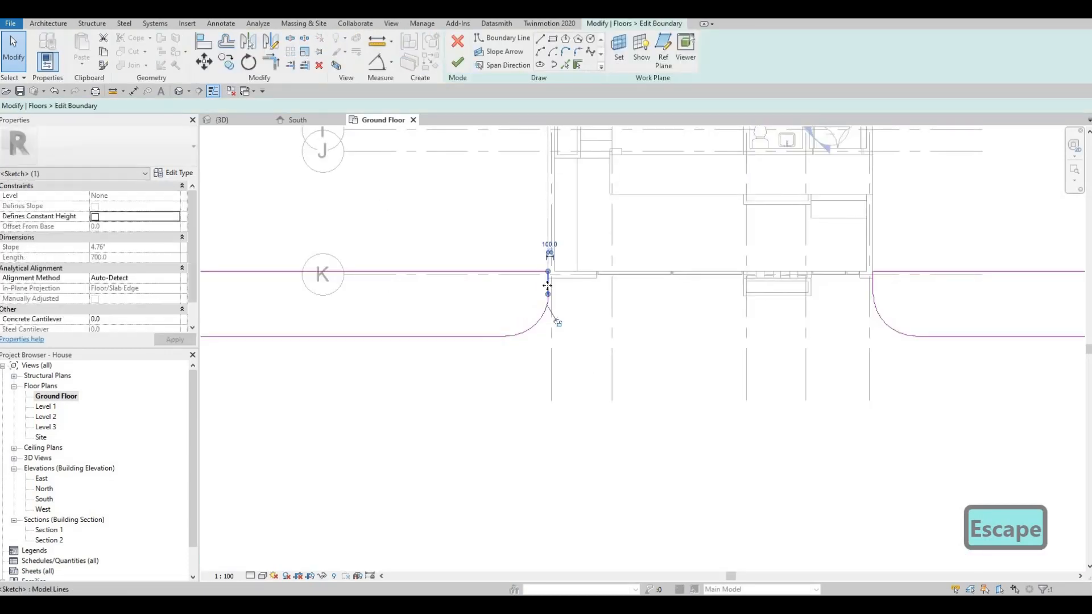
key("Left")
key("Left")
key("Left")
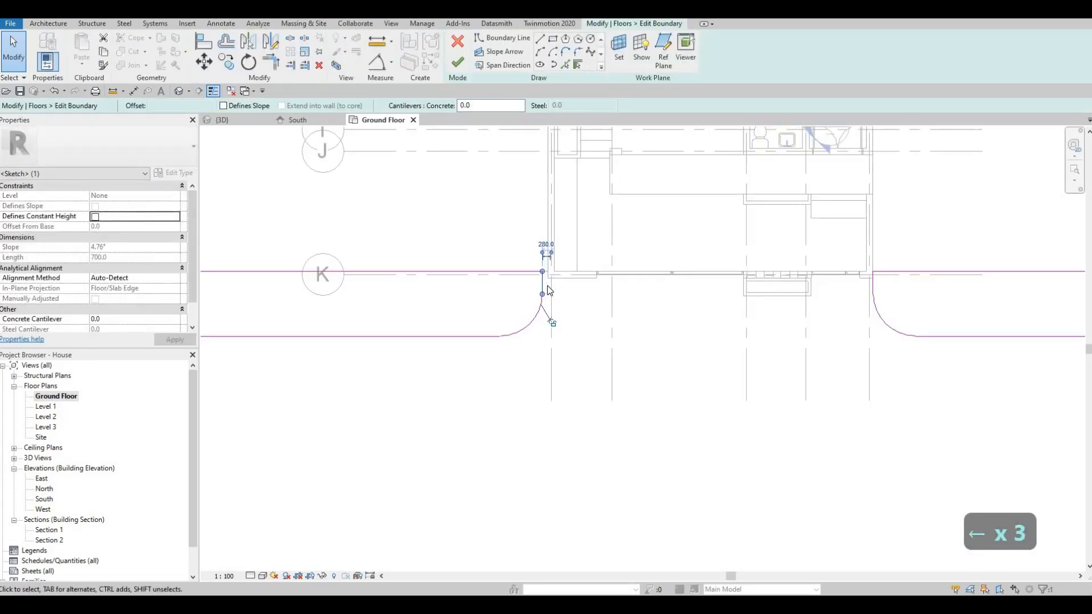
Nudge the short boundary edge at the house's right side four increments outward and finish the FLOOR 7 boundary
left_click(874, 287)
key("Right")
key("Right")
key("Right")
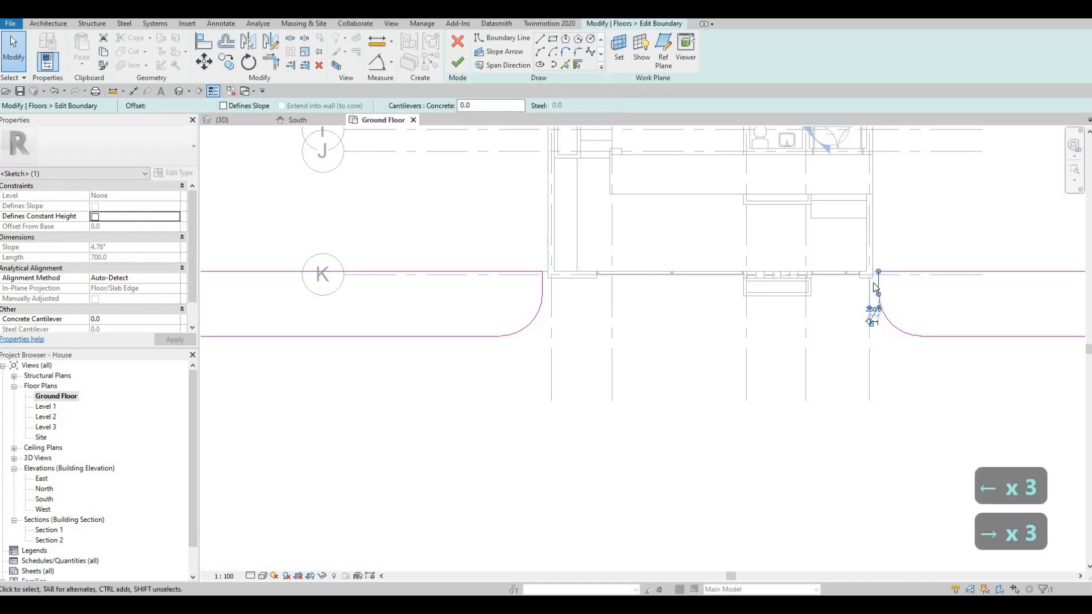
key("Right")
key("Escape")
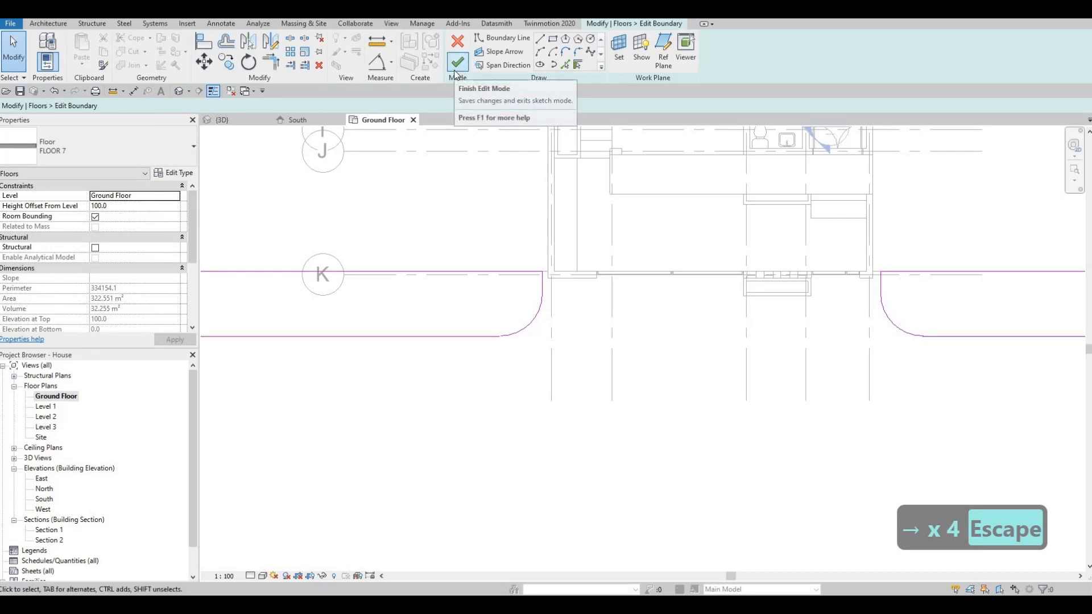
left_click(458, 74)
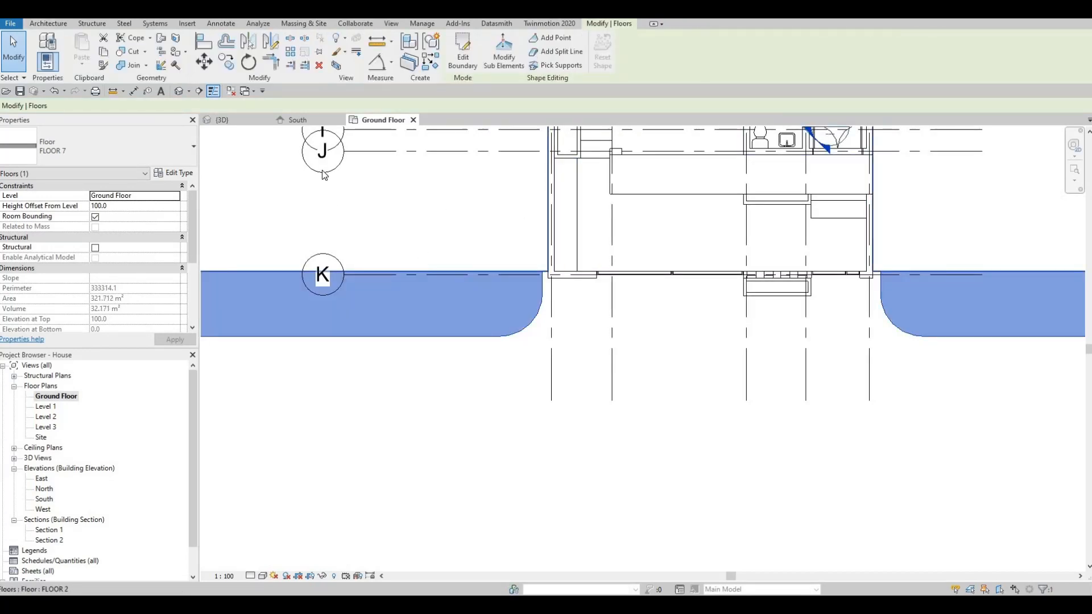
Start a new in-place component in the Generic Models category, working from the 3D view
scroll(574, 268, "down", 4)
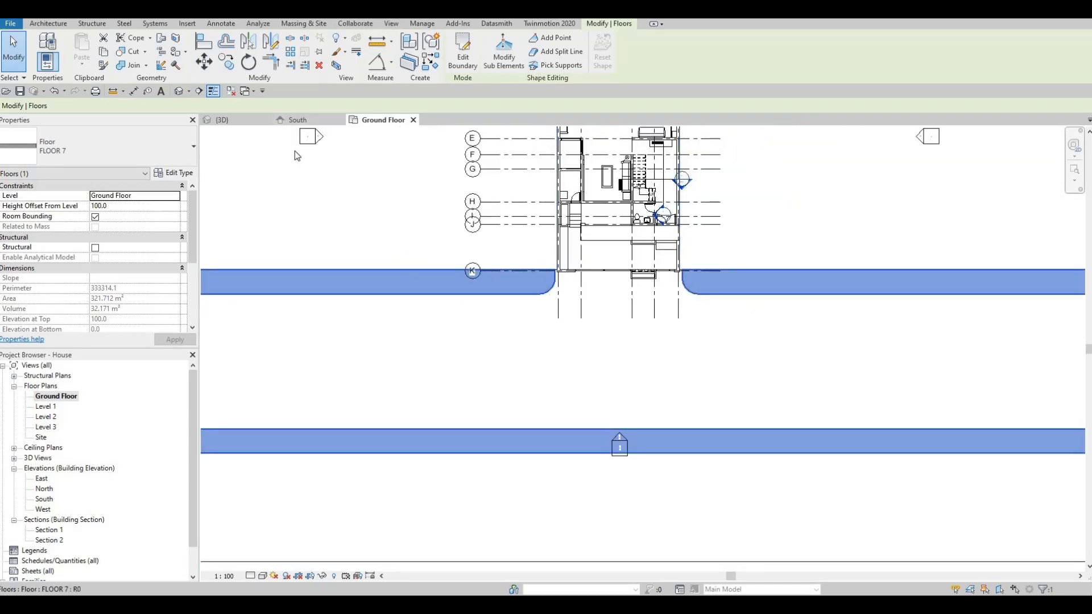
left_click(223, 120)
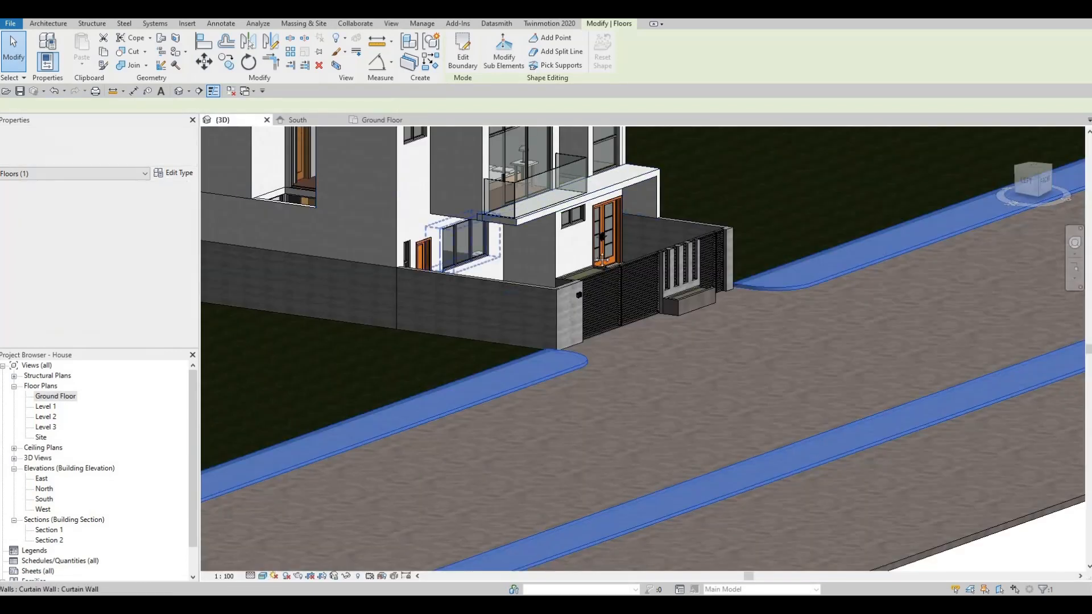
middle_click_drag(560, 348, 635, 310, "shift")
key("Escape")
left_click(441, 165)
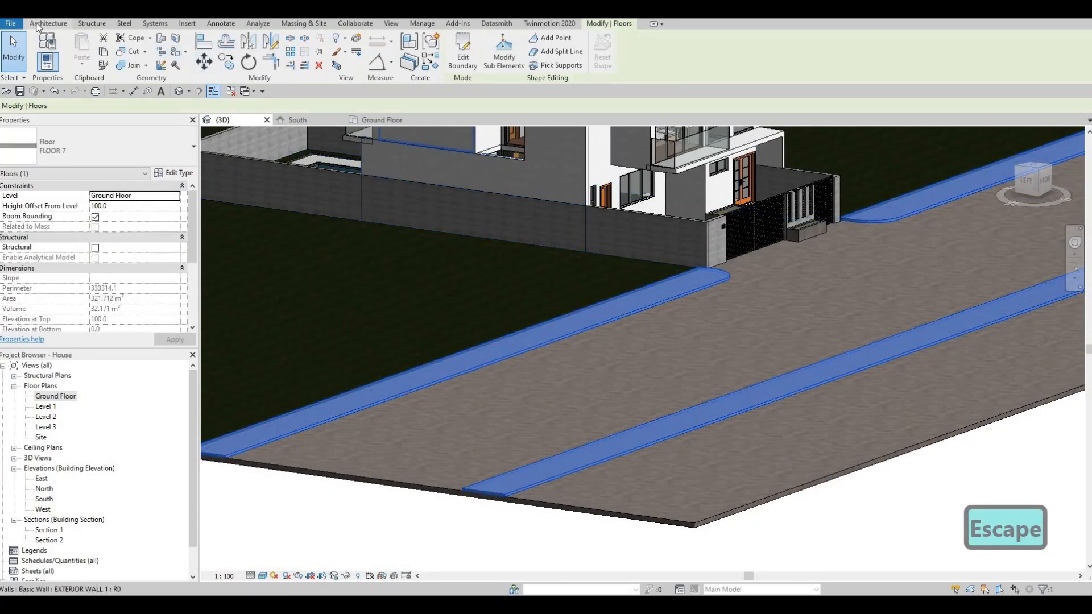
key("Escape")
left_click(132, 59)
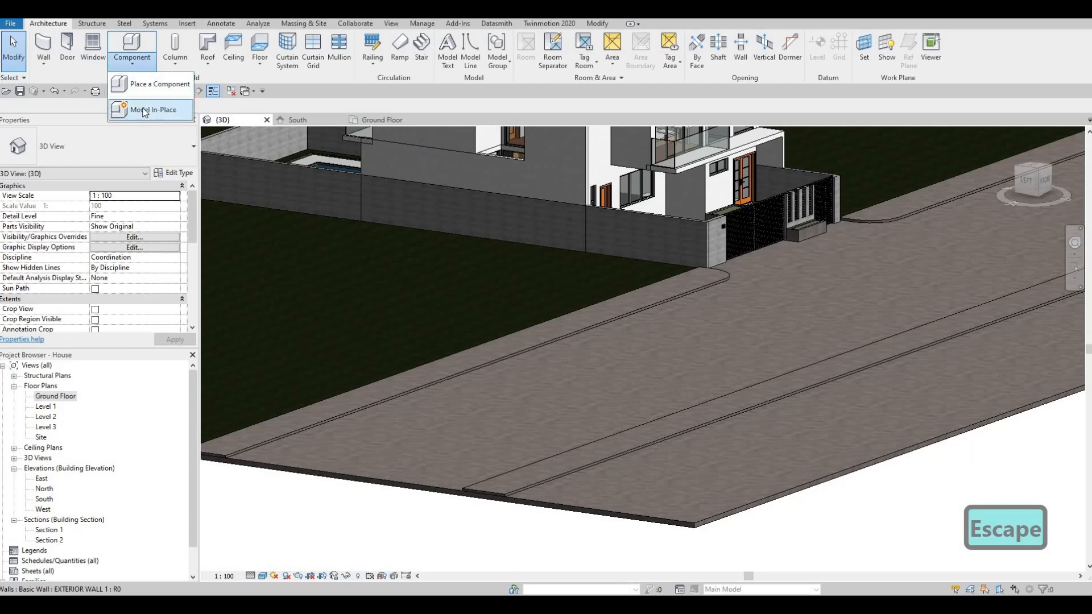
left_click(145, 111)
scroll(631, 267, "down", 5)
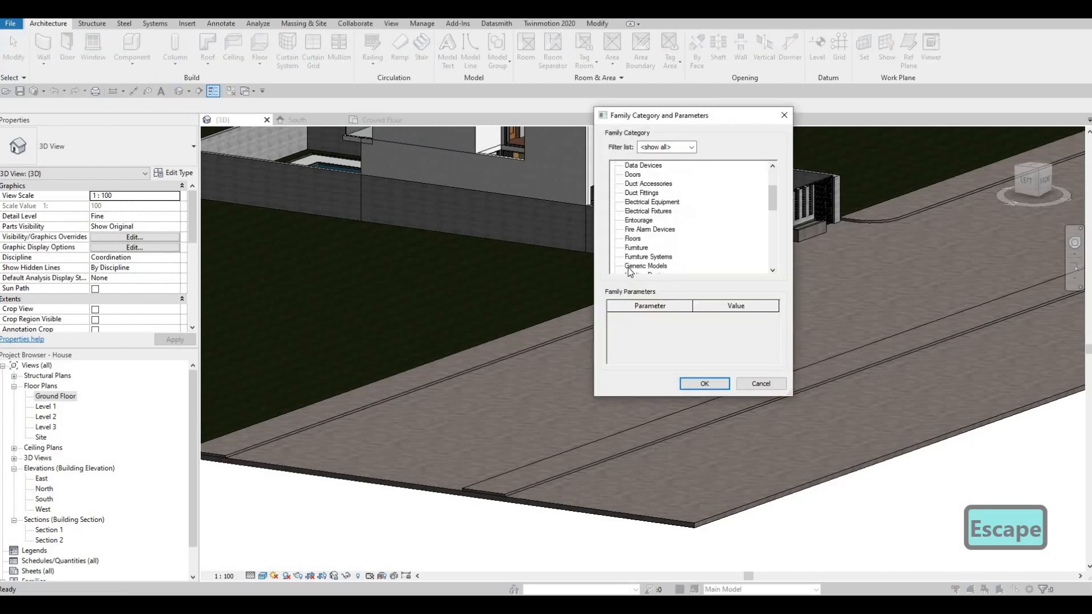
left_click(645, 266)
left_click(705, 383)
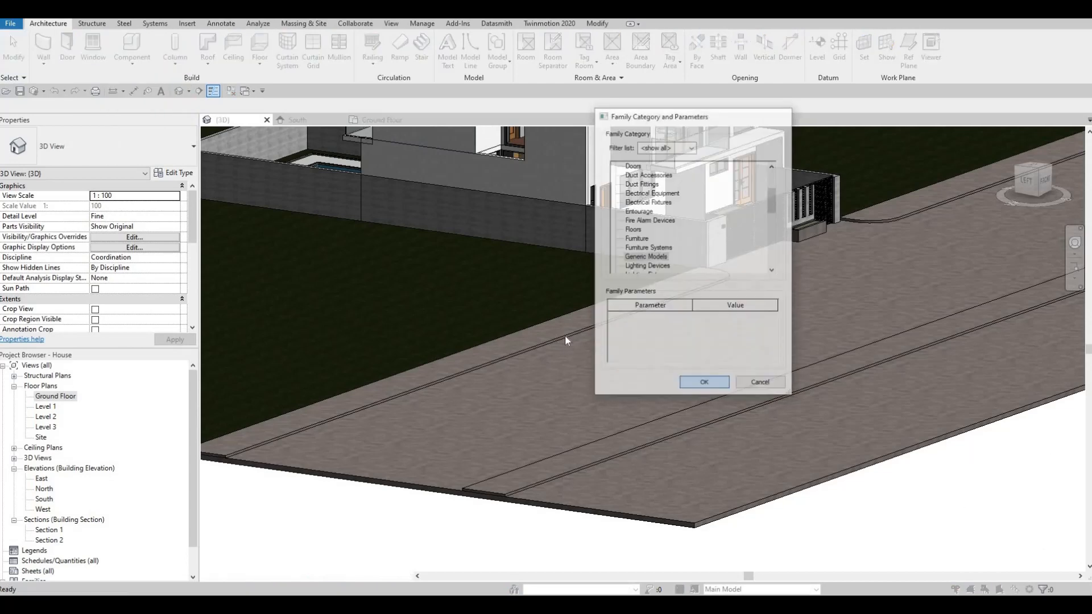
left_click(545, 325)
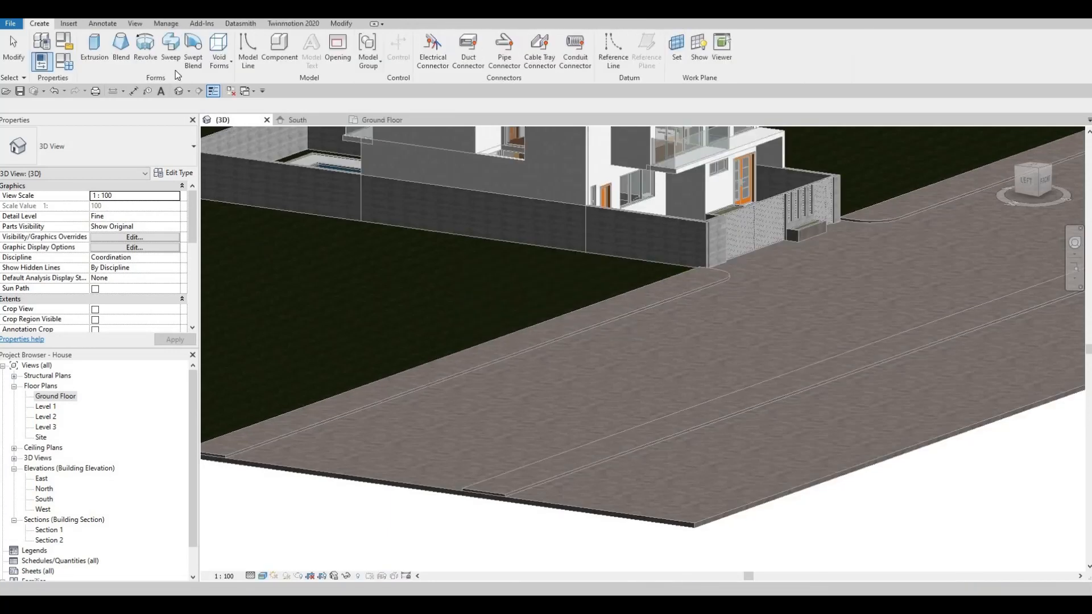
Begin a Sweep and pick the bottom road-side edge of the left house-side strip, including its rounded corner, as the path
left_click(171, 50)
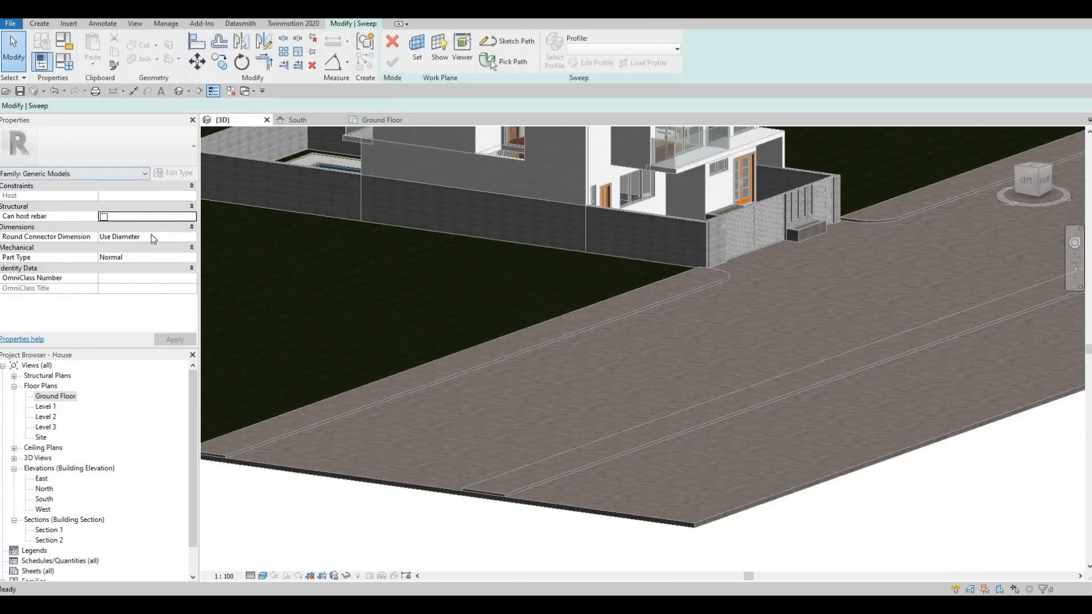
left_click(512, 64)
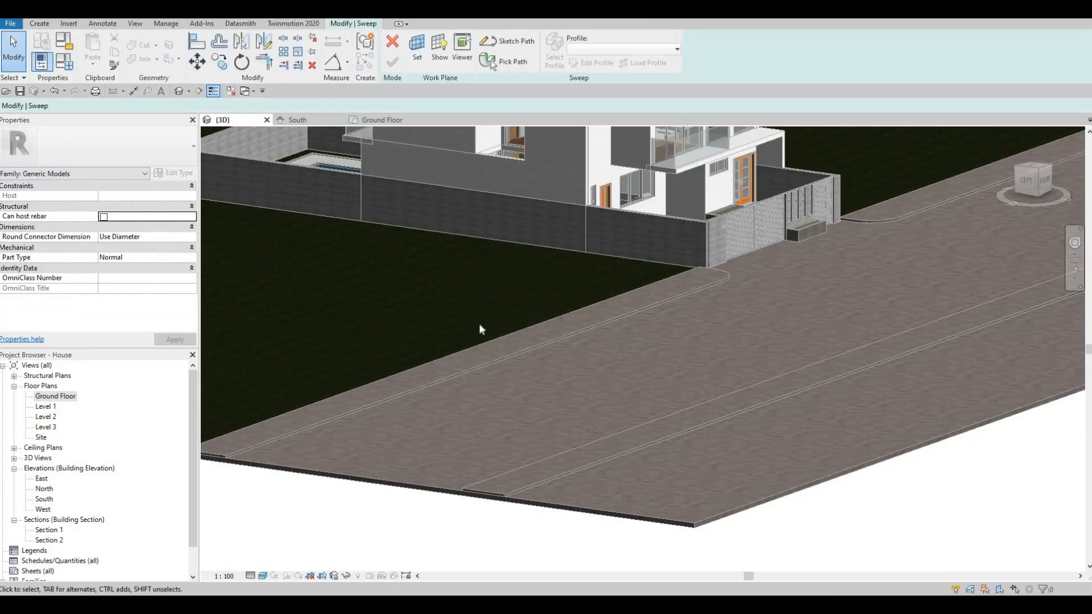
left_click(455, 380)
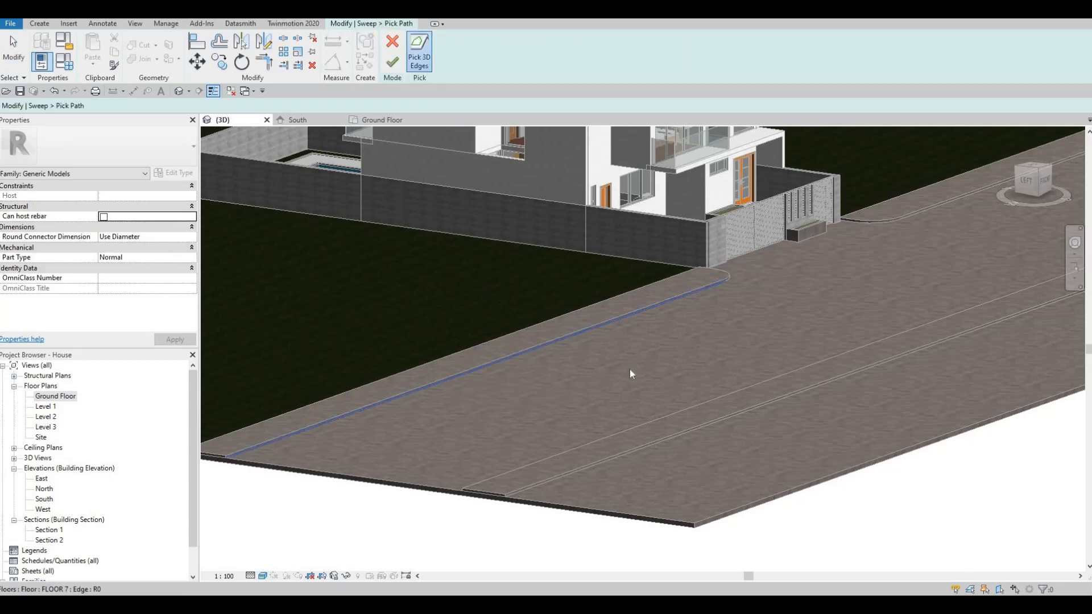
middle_click_drag(486, 329, 470, 311, "shift")
middle_click_drag(355, 287, 349, 284, "shift")
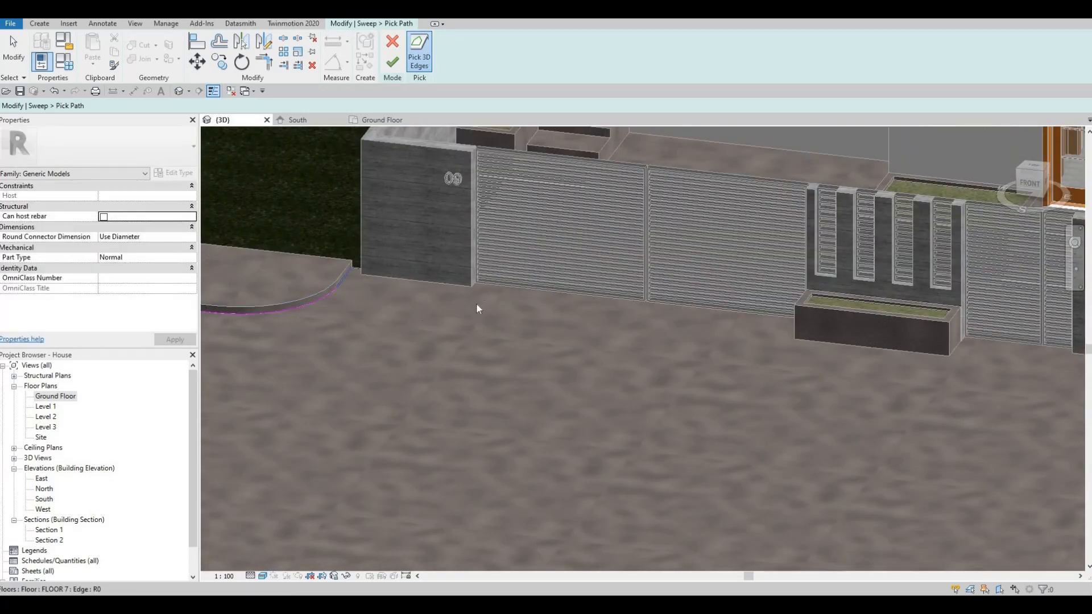
middle_click_drag(531, 318, 367, 170, "shift")
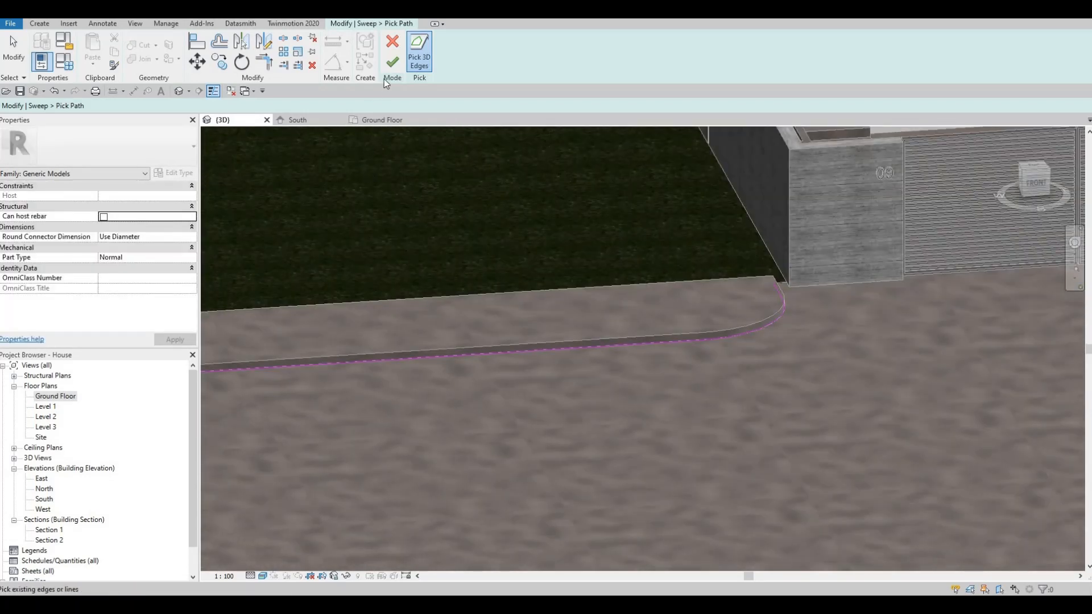
left_click(392, 61)
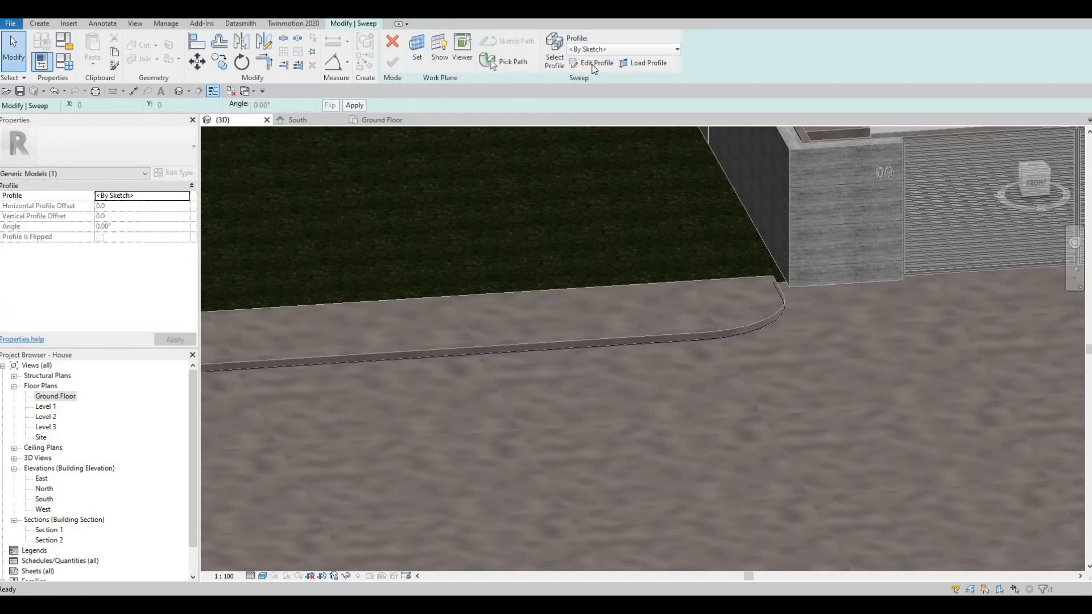
Start editing the sweep profile and assign the material Concrete, Cast-in-Place - C15 from the AEC Concrete library
left_click(592, 62)
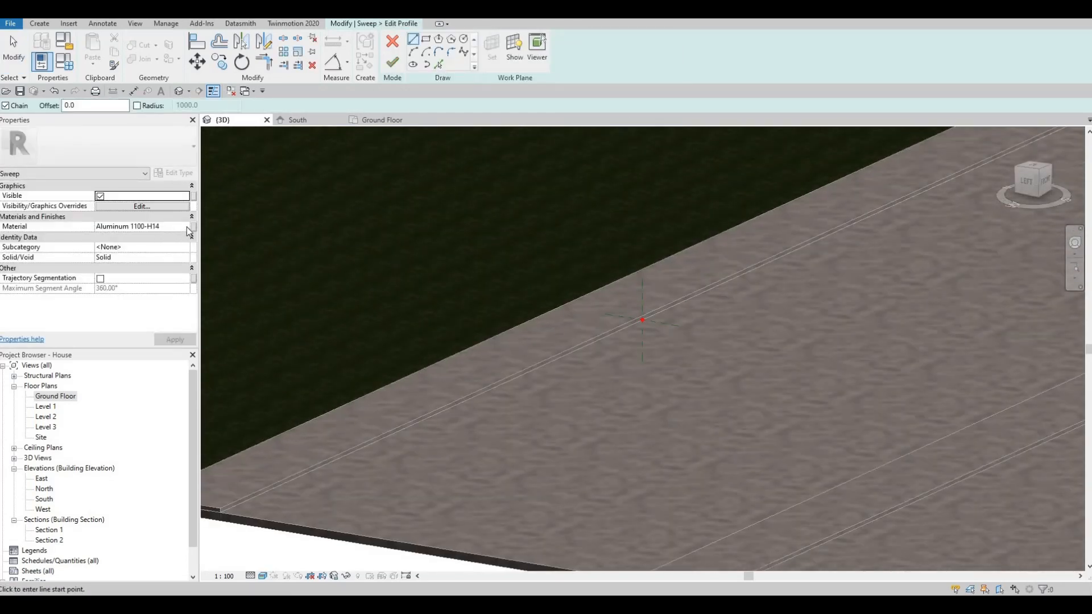
left_click(190, 230)
left_click(193, 227)
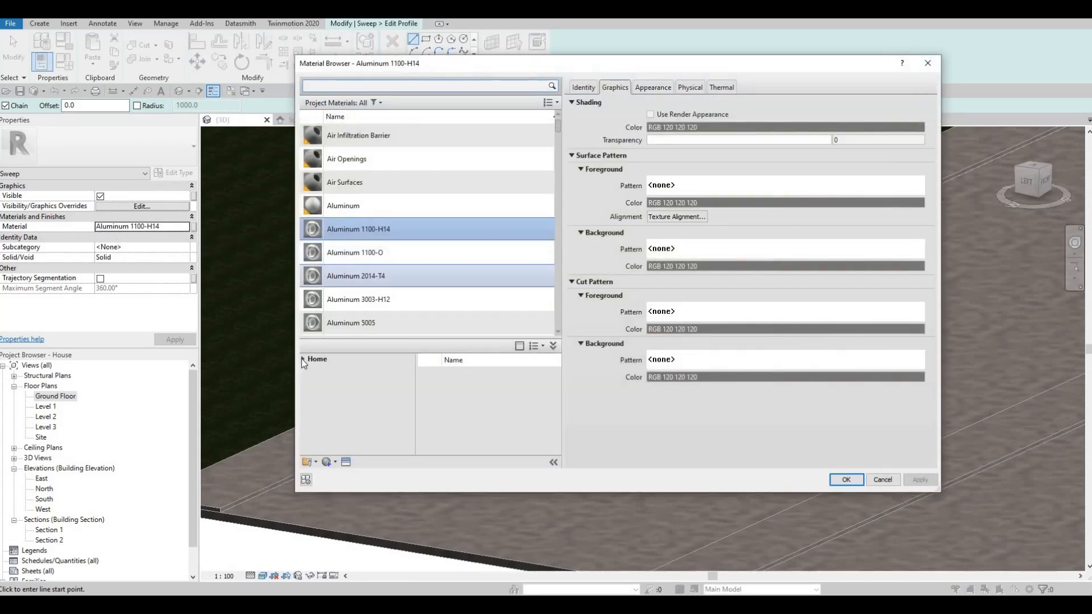
left_click(302, 359)
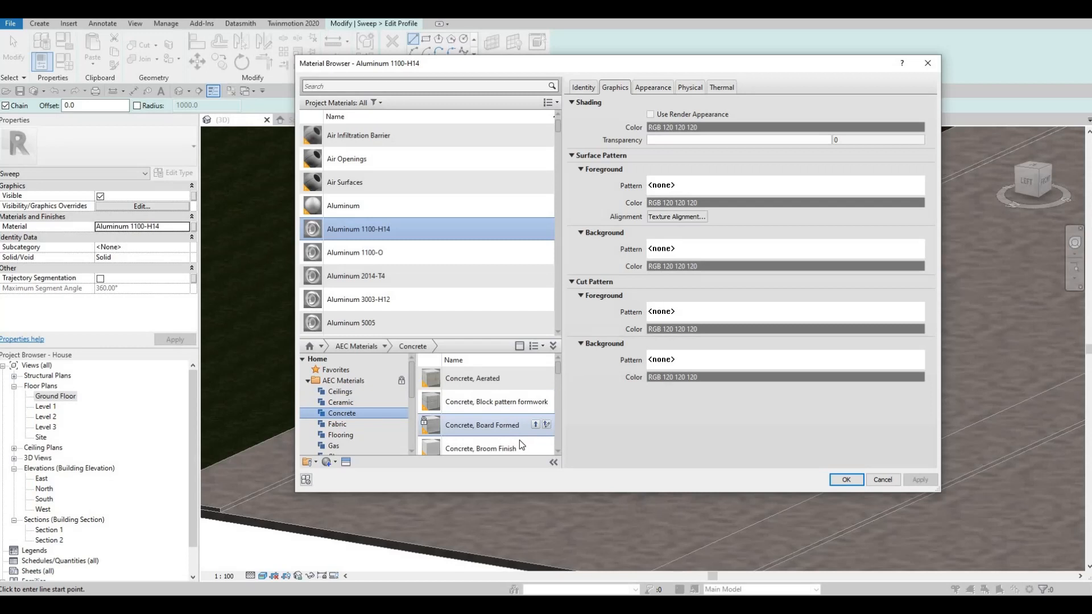
scroll(520, 441, "down", 3)
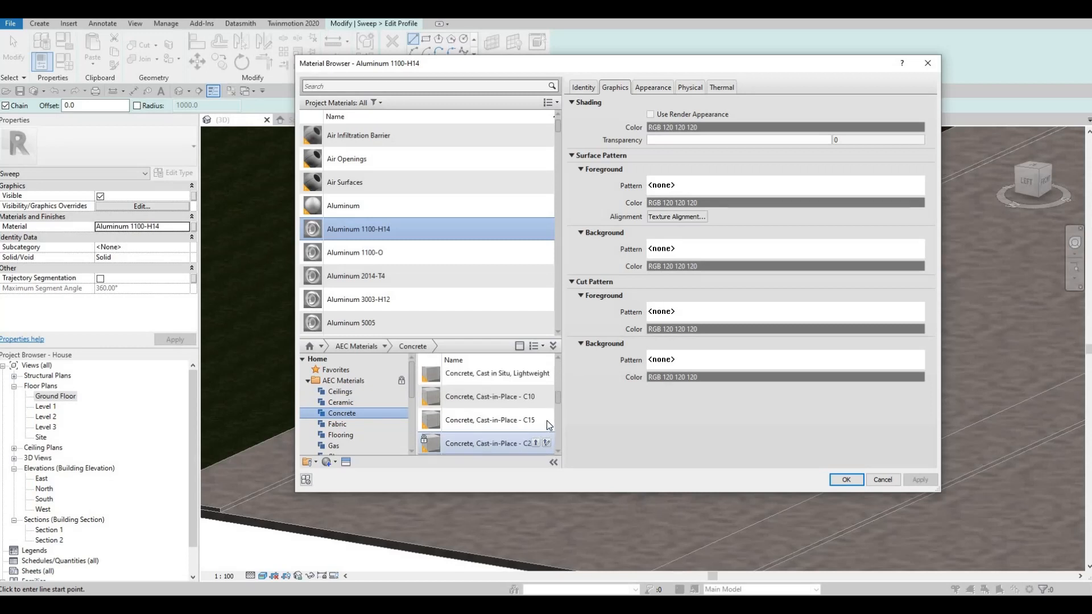
left_click(535, 420)
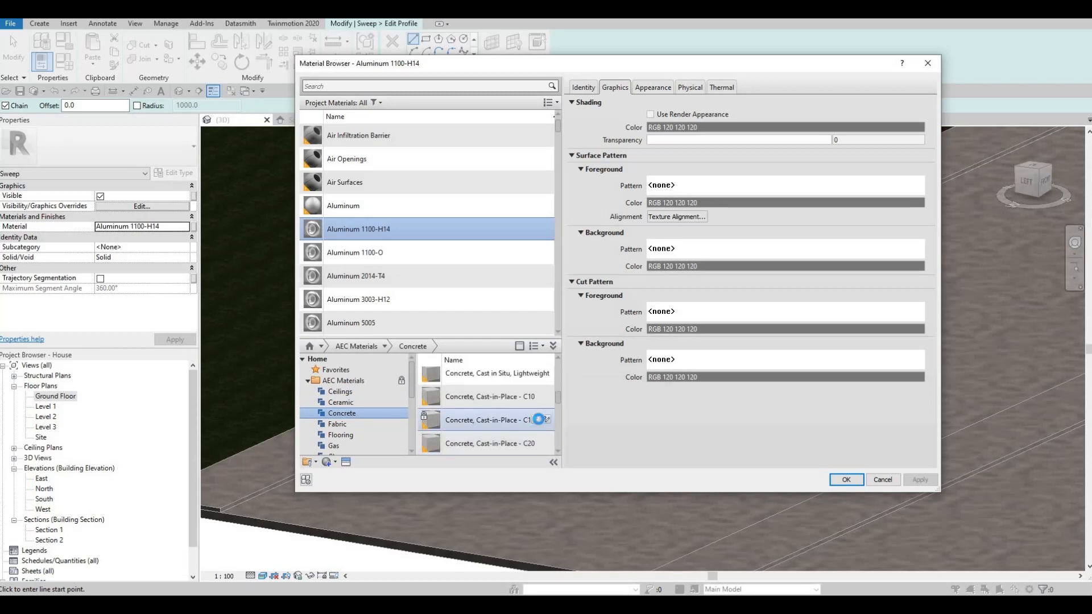
left_click(847, 479)
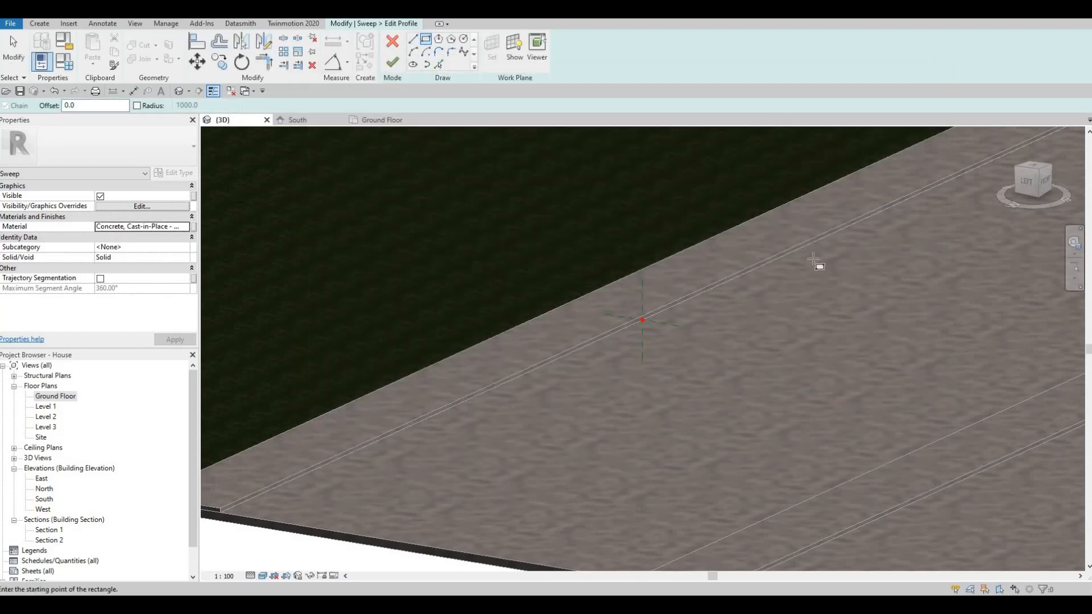
Draw a rectangular curb profile about 60 mm wide and 100 mm high from the sweep path point on the left strip
middle_click_drag(812, 258, 837, 279, "shift")
scroll(836, 282, "up", 5)
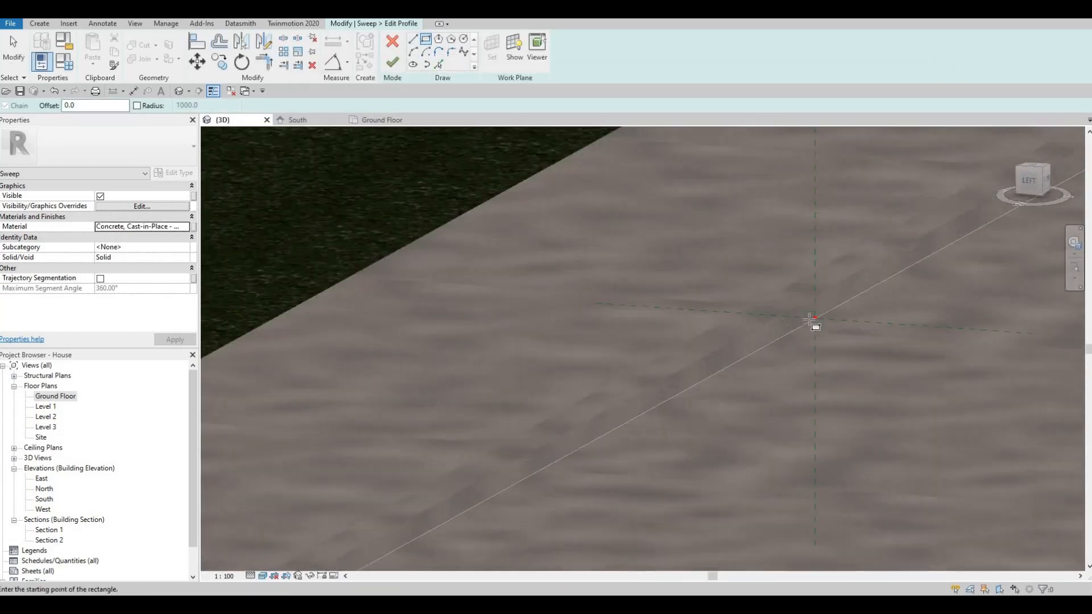
left_click(826, 293)
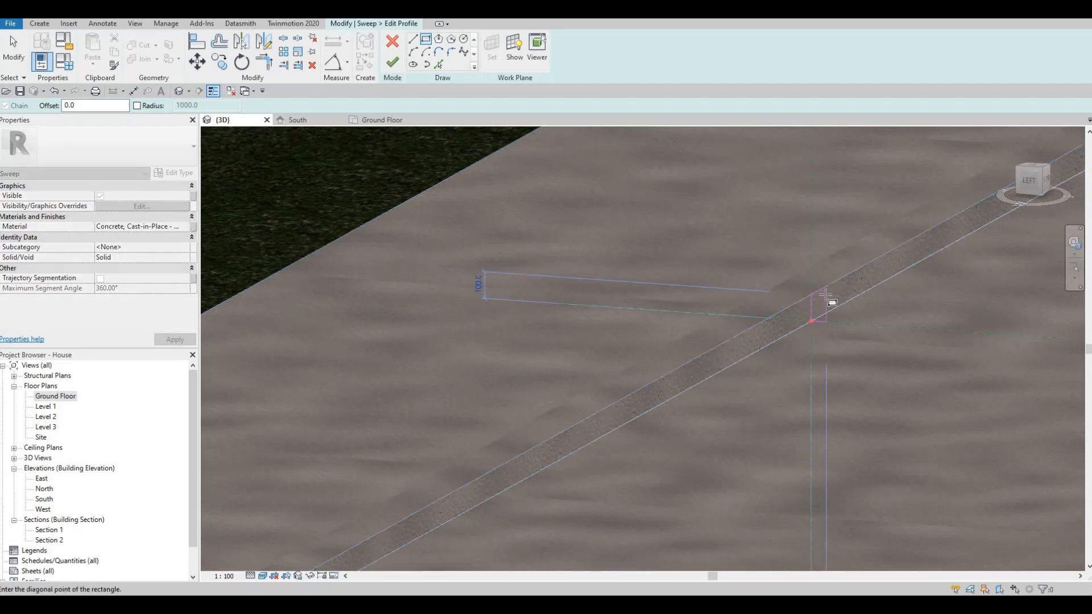
left_click(820, 338)
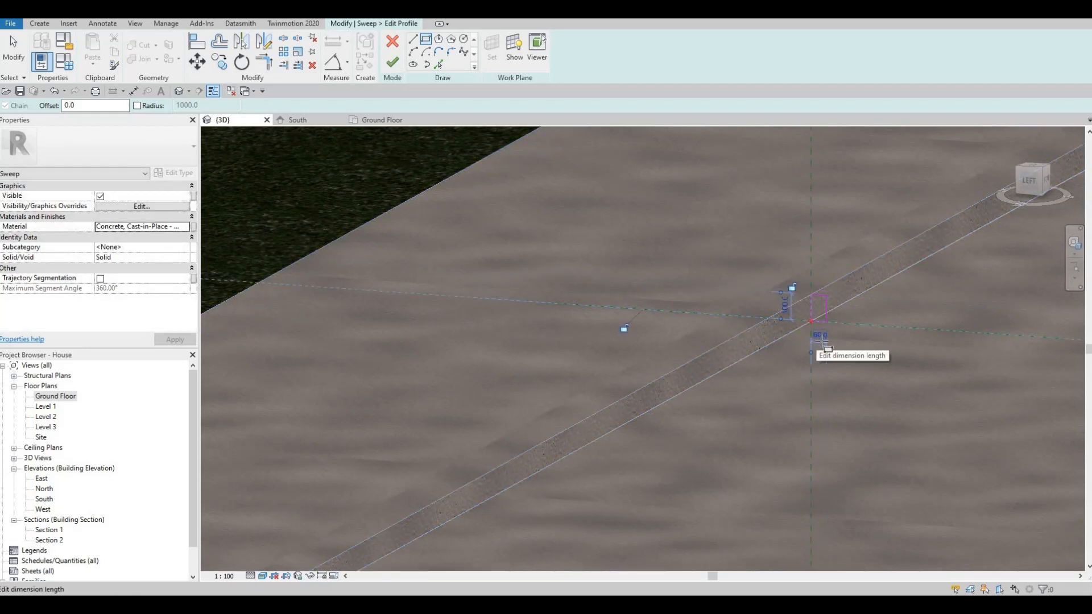
key("Escape")
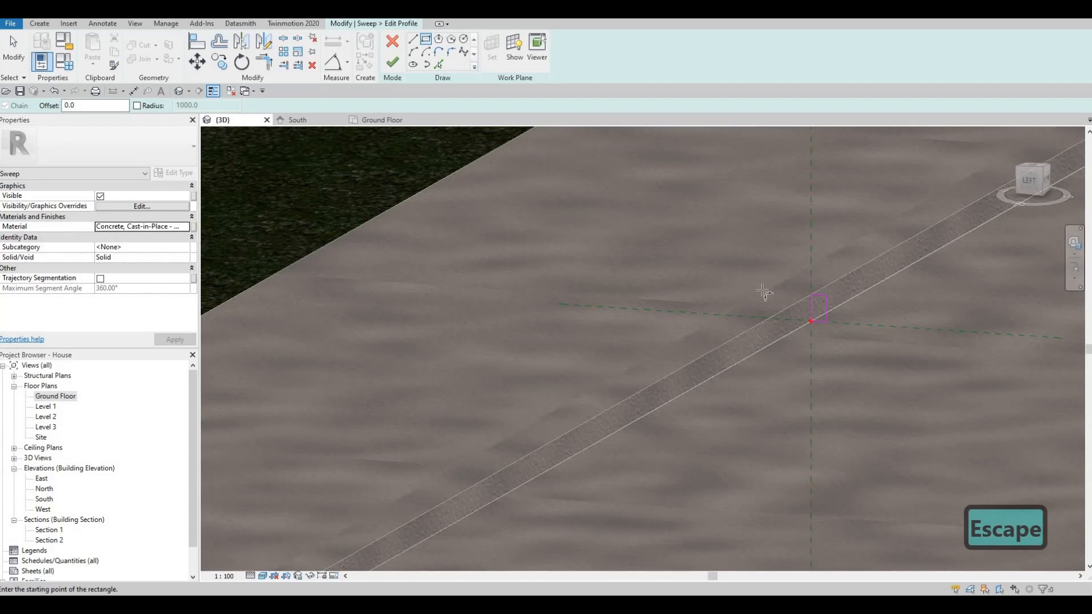
key("Escape")
scroll(833, 307, "up", 3)
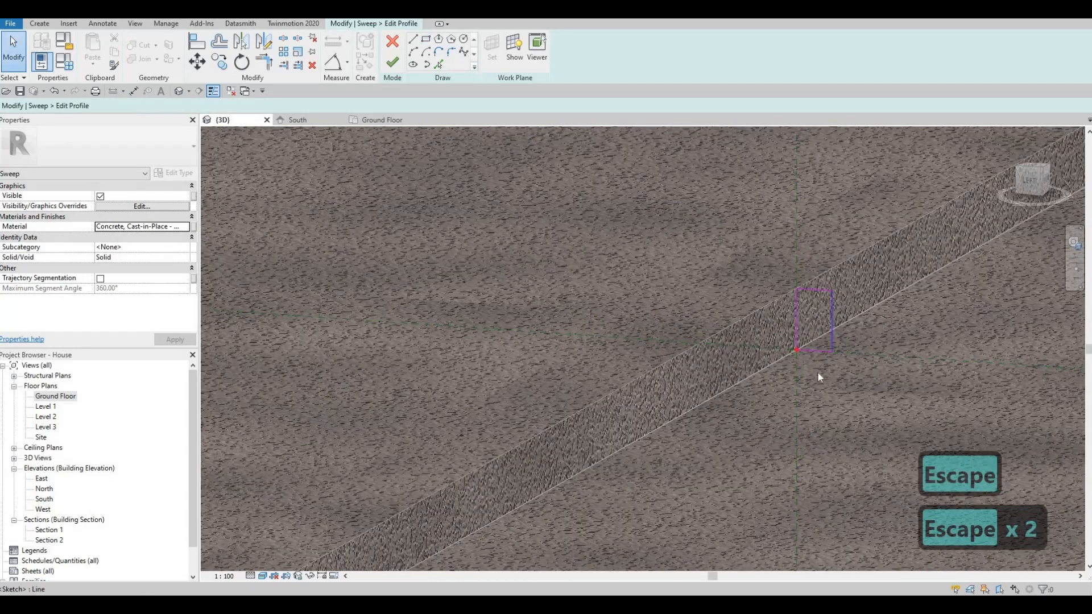
left_click(818, 368)
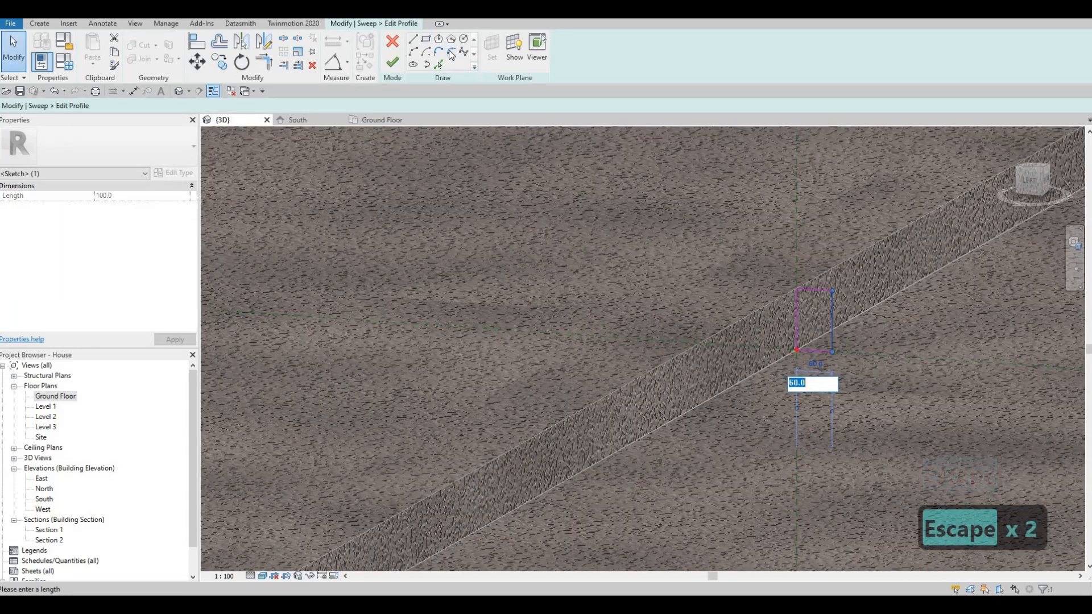
key("Escape")
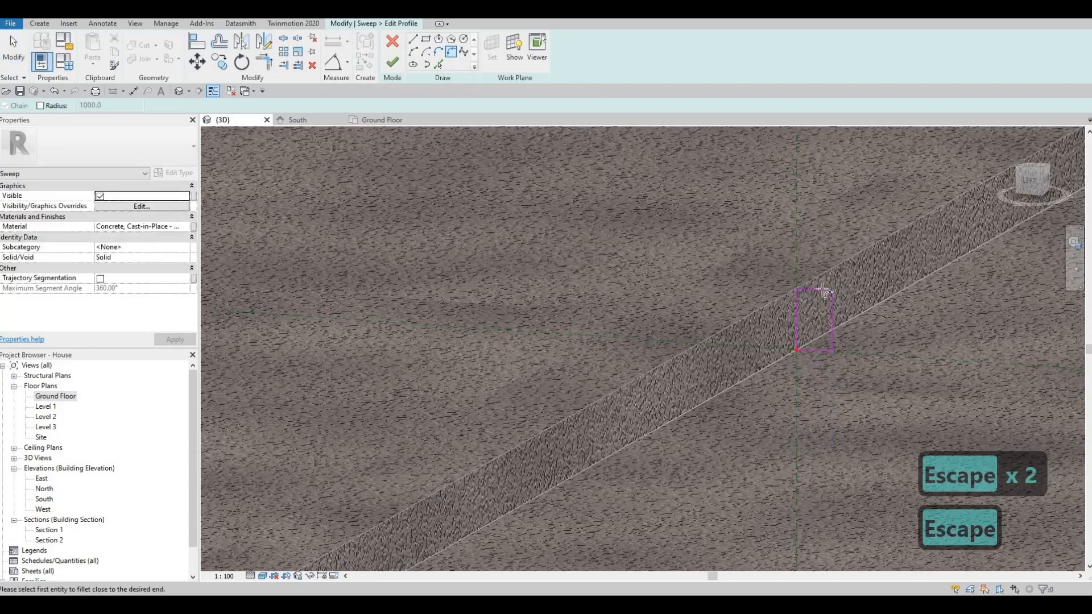
Round the profile's upper road-side corner with a fillet arc and finish the left curb sweep
left_click(831, 302)
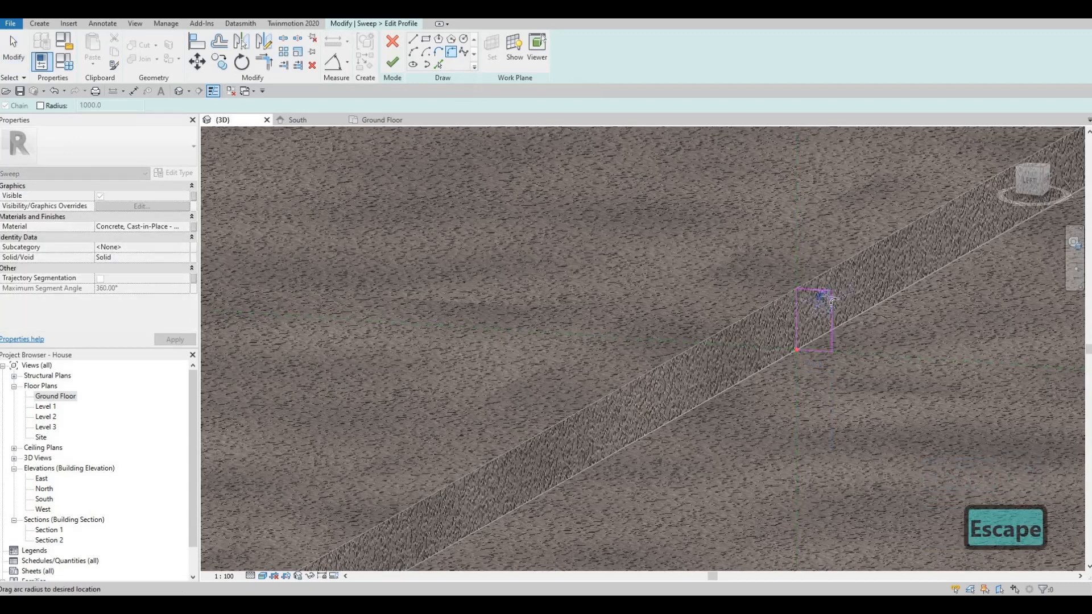
scroll(828, 295, "up", 3)
left_click(830, 310)
scroll(732, 301, "up", 2)
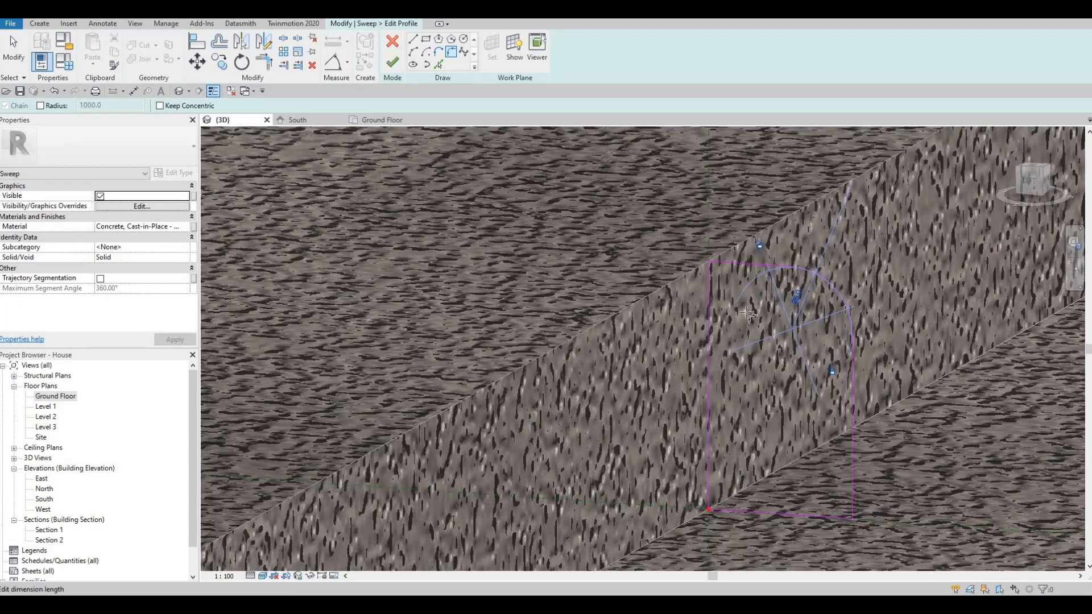
scroll(732, 302, "down", 5)
key("Escape")
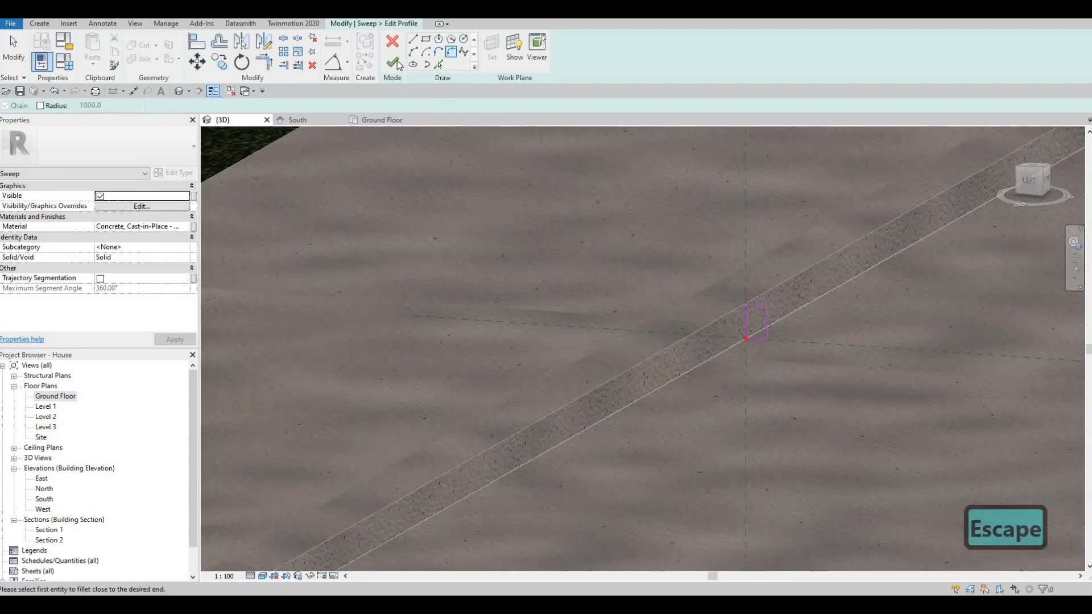
left_click(392, 62)
left_click(394, 63)
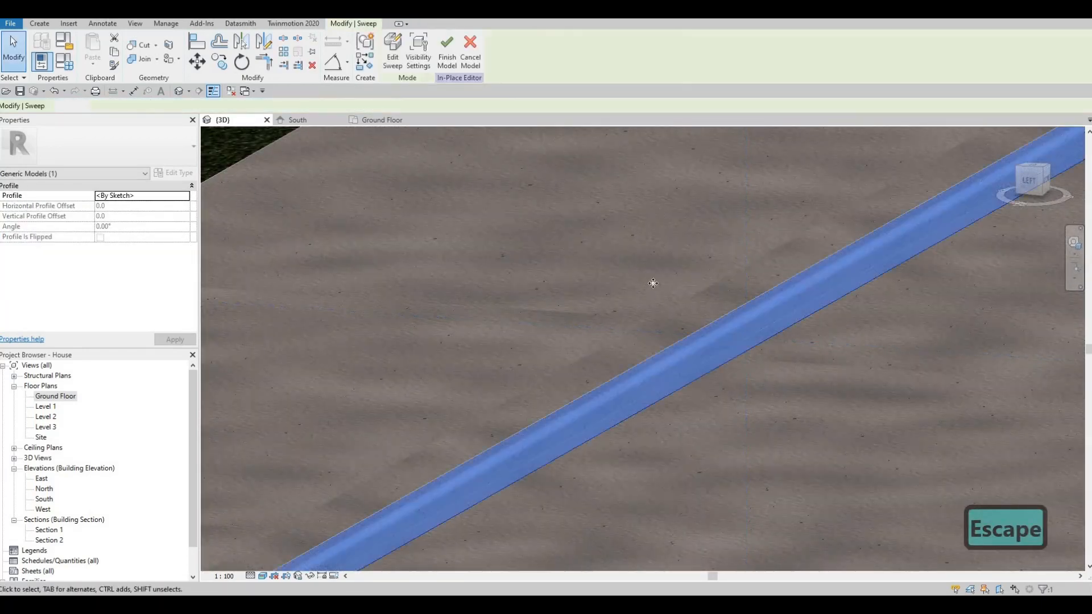
scroll(503, 409, "down", 3)
middle_click_drag(684, 346, 750, 320, "shift")
key("Escape")
Begin a second Sweep and pick the bottom road-side edge of the right strip, including its rounded corner, as the path
scroll(716, 330, "up", 5)
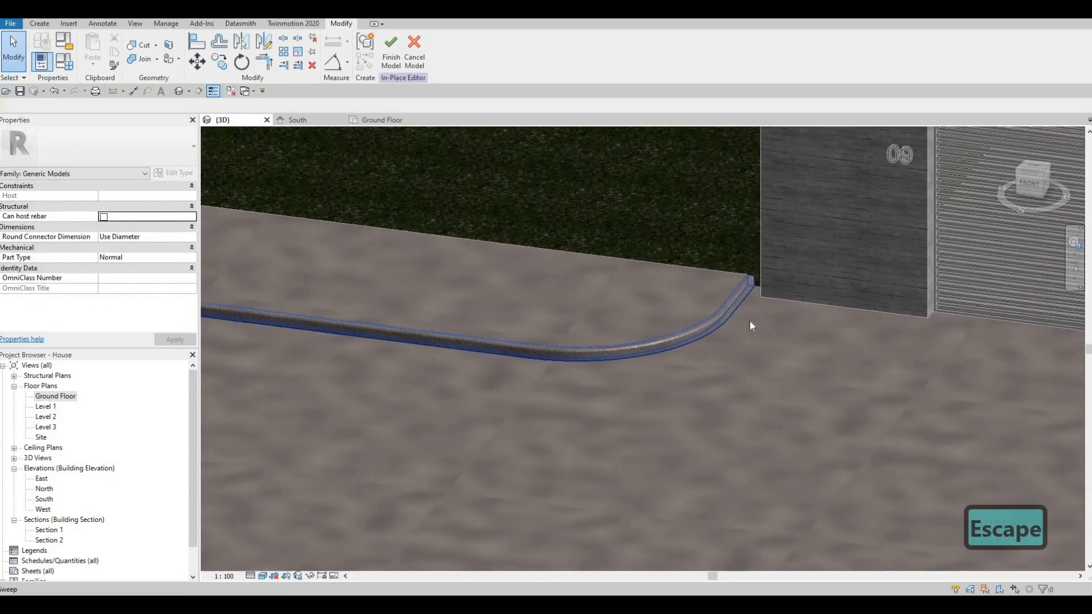
middle_click_drag(640, 328, 682, 330, "shift")
middle_click_drag(511, 228, 466, 369)
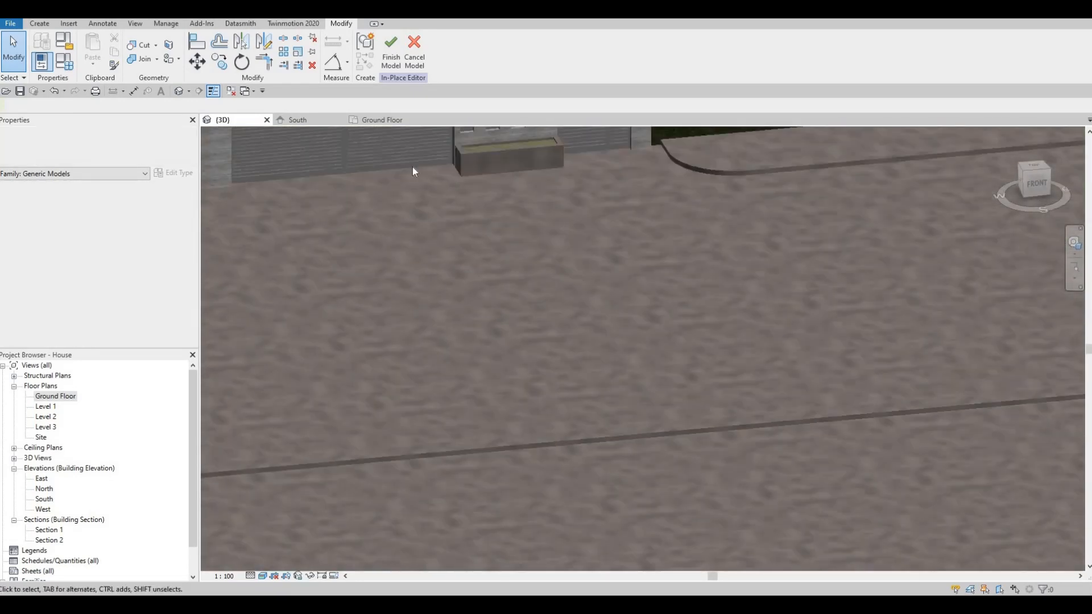
middle_click_drag(414, 171, 321, 290)
left_click(39, 23)
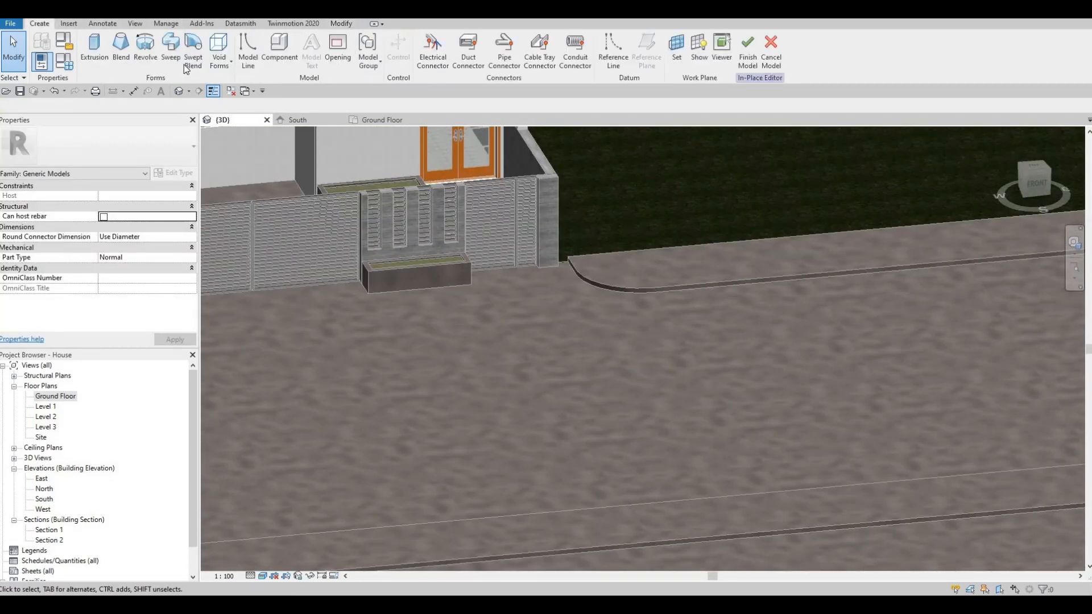
left_click(170, 48)
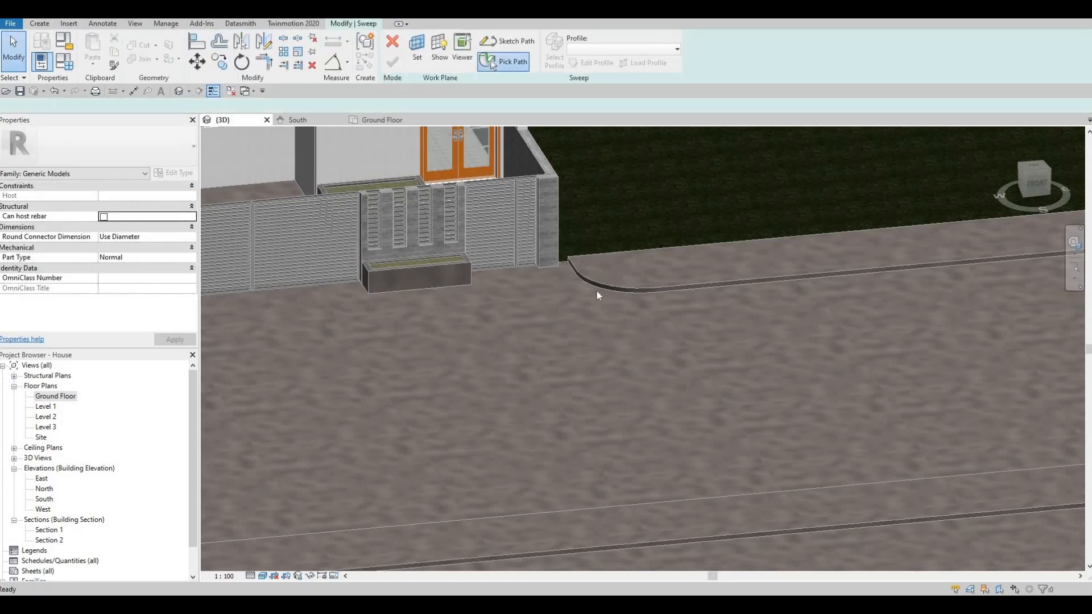
scroll(597, 290, "up", 5)
left_click(518, 243)
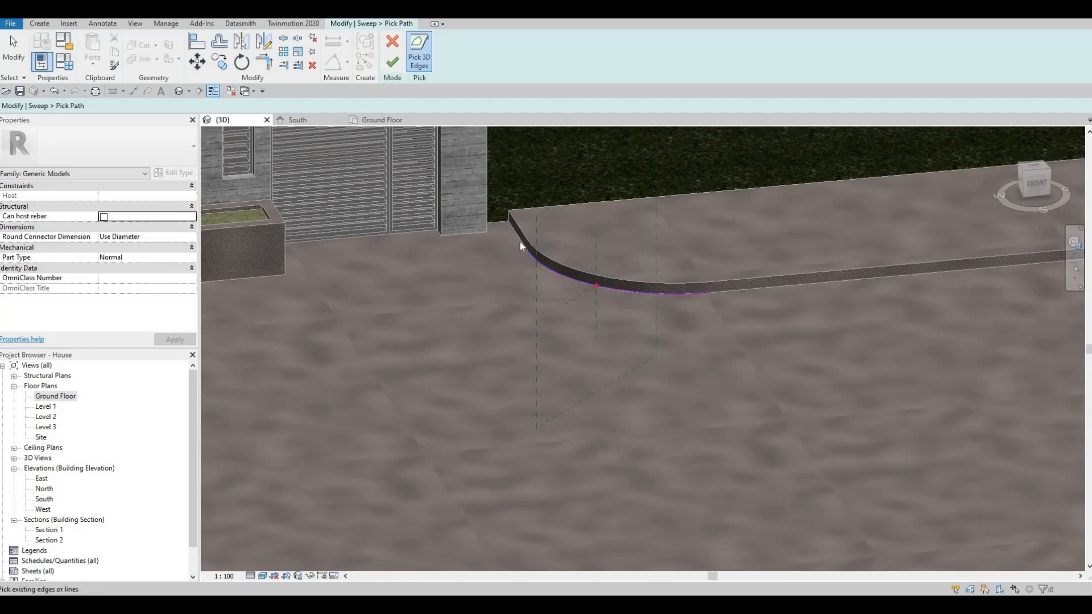
left_click(746, 290)
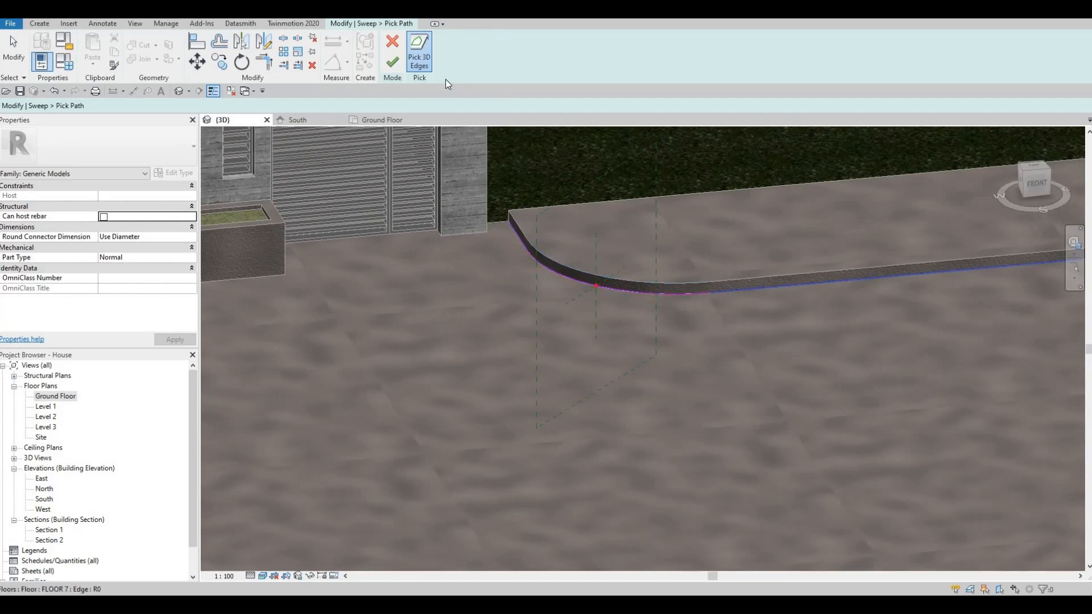
left_click(392, 61)
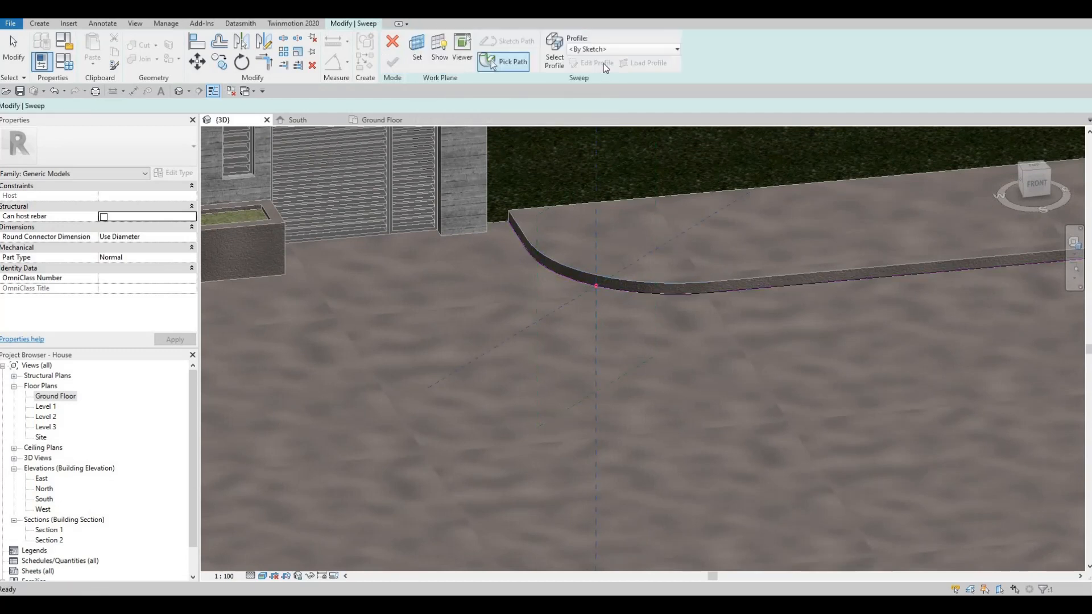
Draw a rectangular profile about 60 mm wide and 105 mm high on the road side of the right strip's path point
left_click(591, 63)
middle_click_drag(502, 83, 503, 238, "shift")
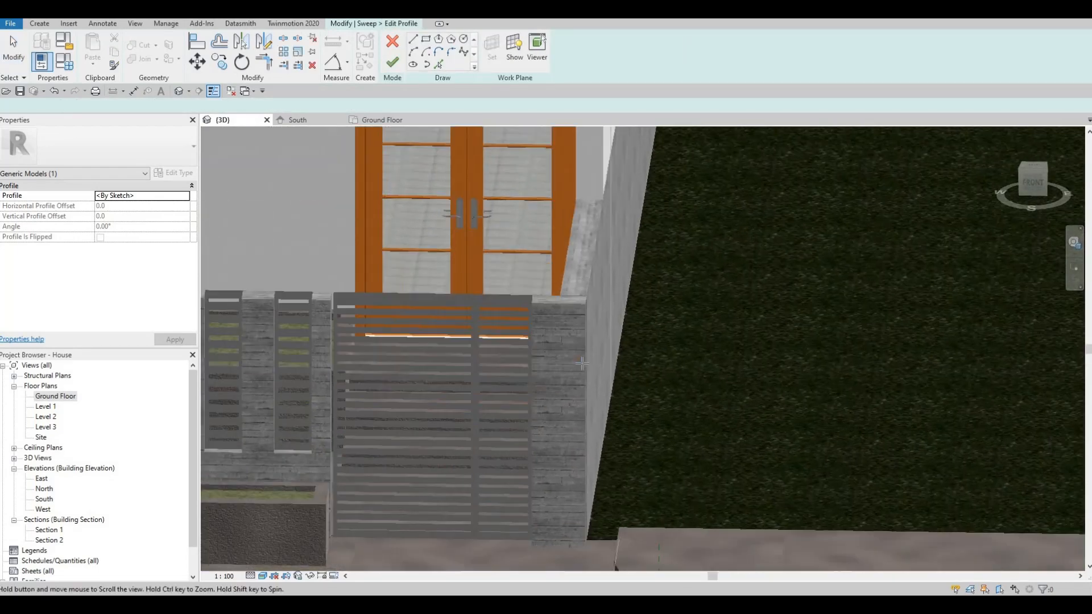
middle_click_drag(503, 341, 424, 136)
left_click(413, 39)
scroll(574, 355, "up", 3)
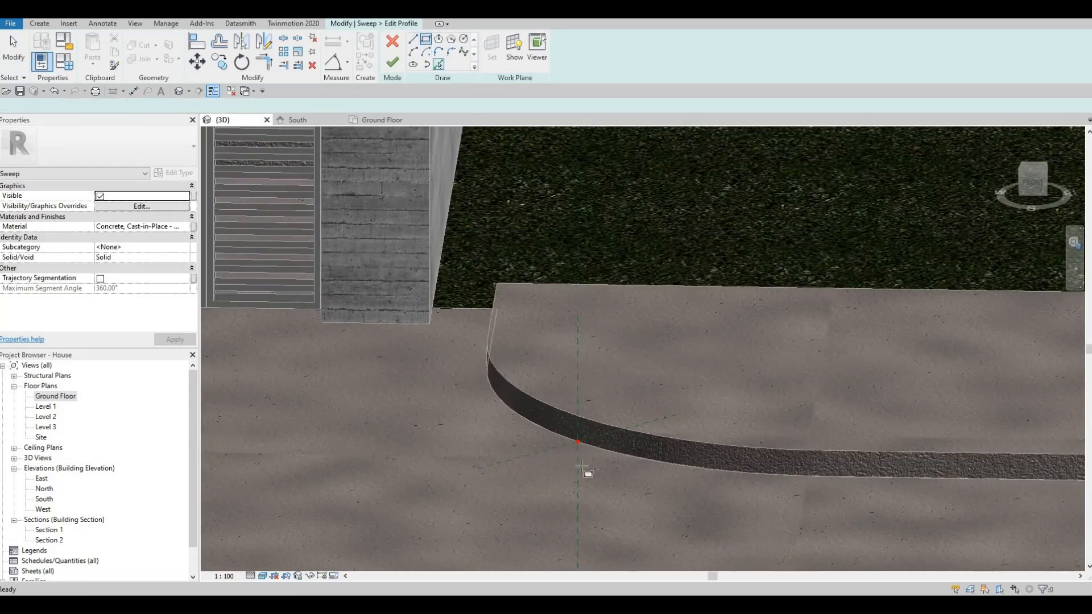
scroll(583, 478, "up", 2)
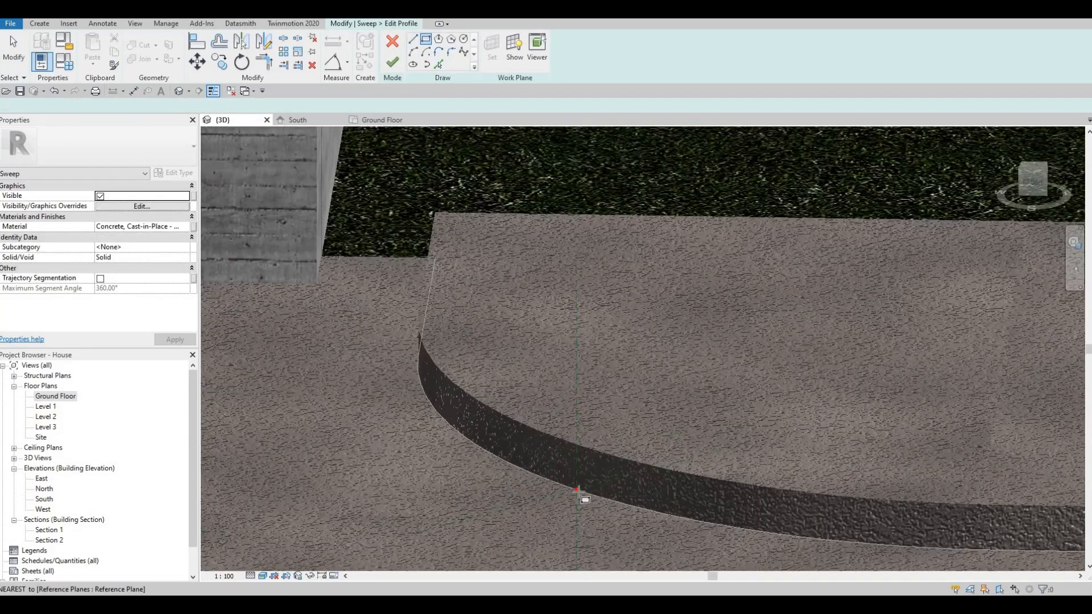
left_click(559, 451)
left_click(565, 471)
key("Escape")
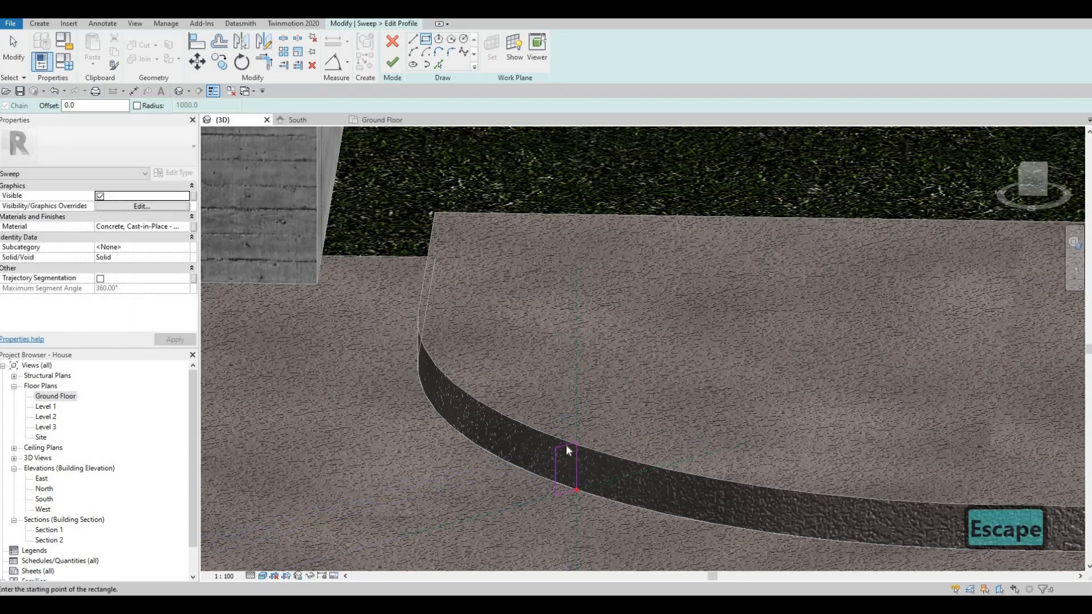
Set the height of the right curb's rectangular profile to 100 mm
key("Escape")
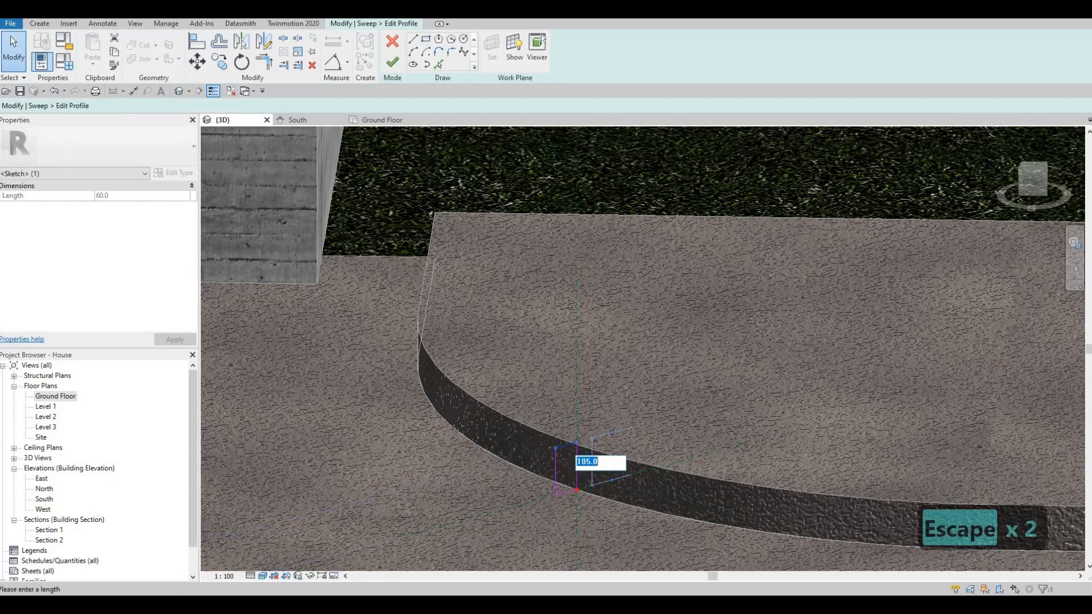
type("100")
key("Return")
key("Escape")
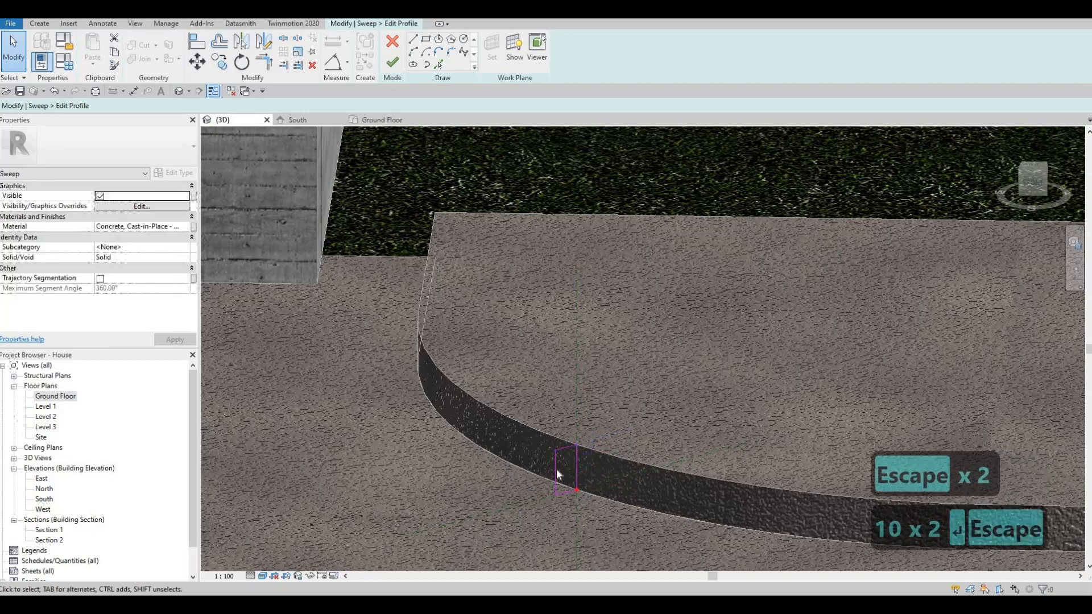
key("Escape")
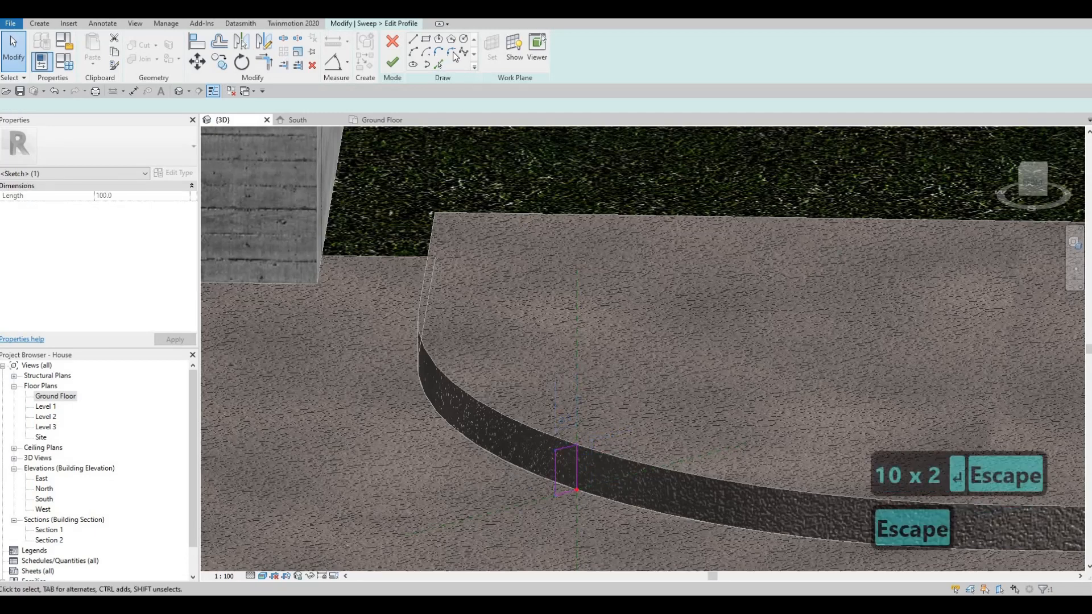
Fillet the upper road-side corner of the right curb's profile and finish the sweep
scroll(572, 458, "up", 3)
left_click(575, 453)
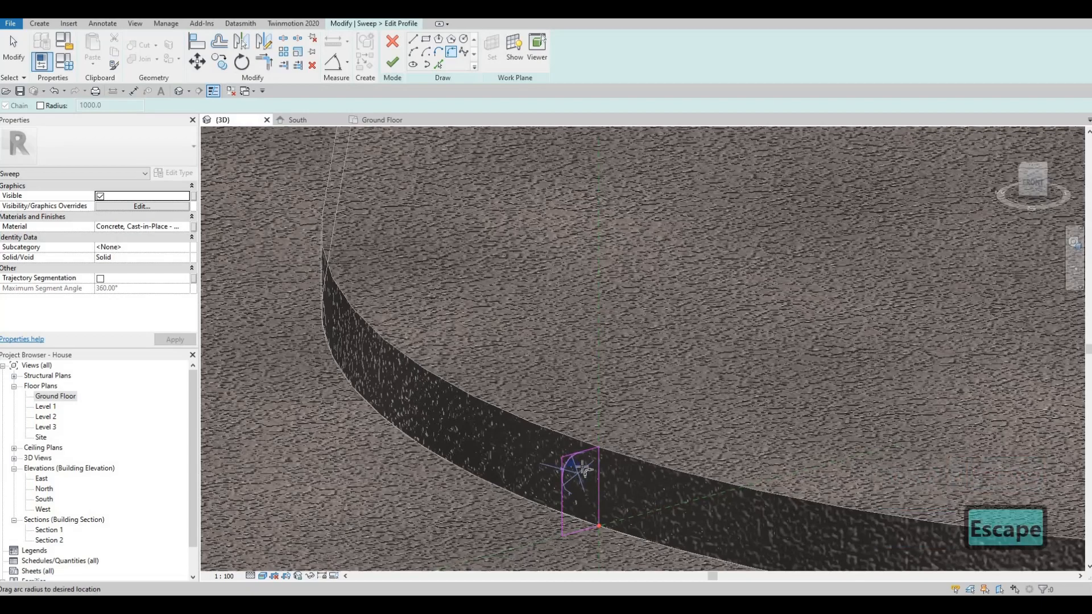
left_click(578, 465)
scroll(587, 455, "up", 4)
scroll(511, 420, "down", 6)
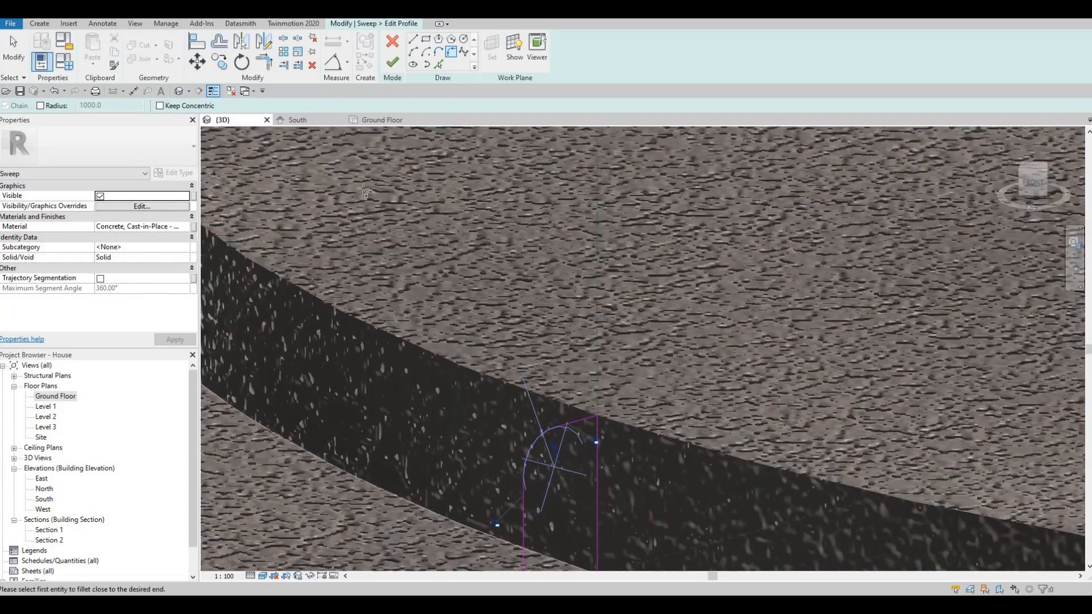
key("Escape")
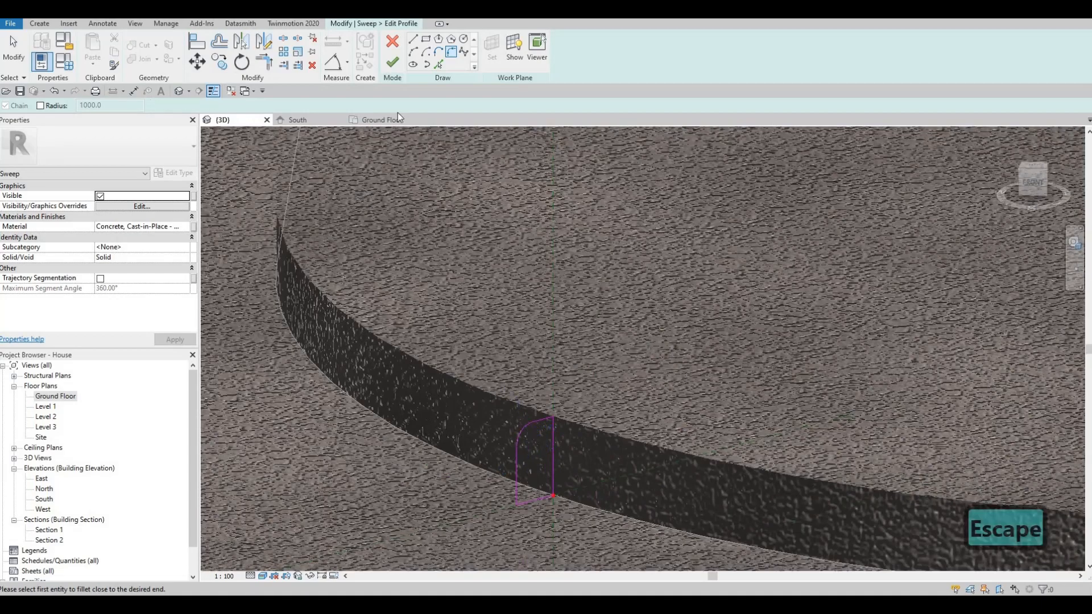
left_click(392, 63)
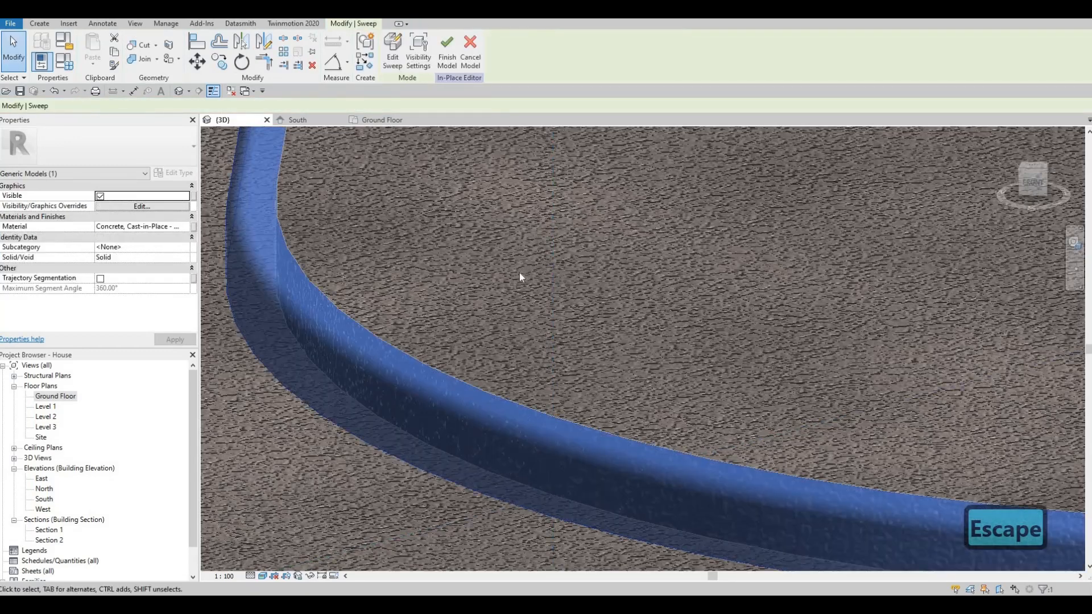
scroll(518, 271, "down", 10)
key("Escape")
key("Escape")
Inspect the rounded end of the right curb and open its sweep profile for editing
middle_click_drag(551, 324, 572, 276, "shift")
middle_click_drag(448, 136, 453, 220)
scroll(453, 220, "up", 3)
scroll(458, 244, "up", 5)
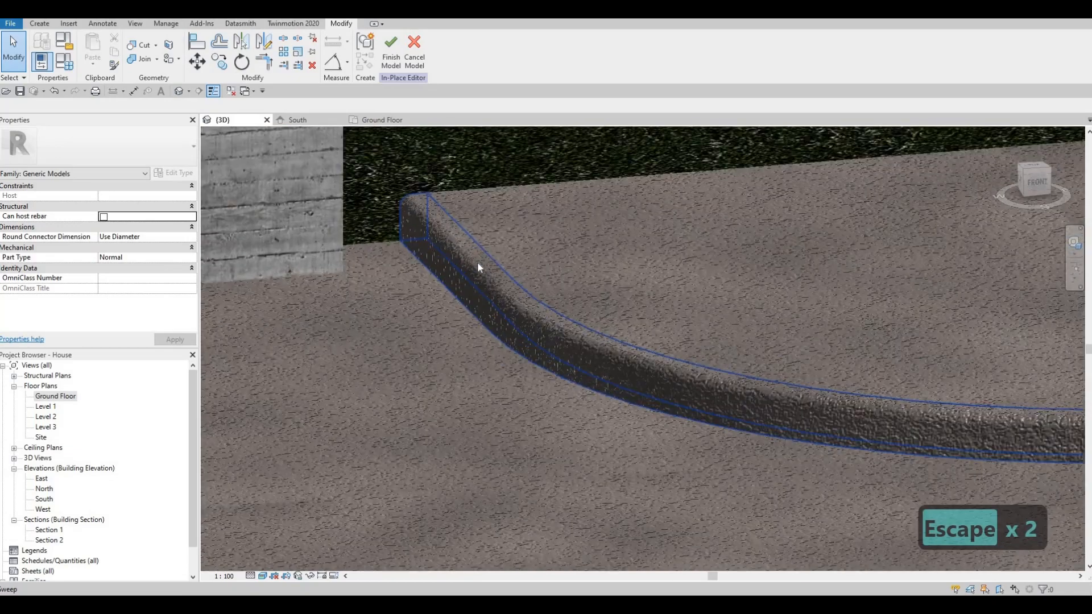
key("Escape")
left_click(409, 189)
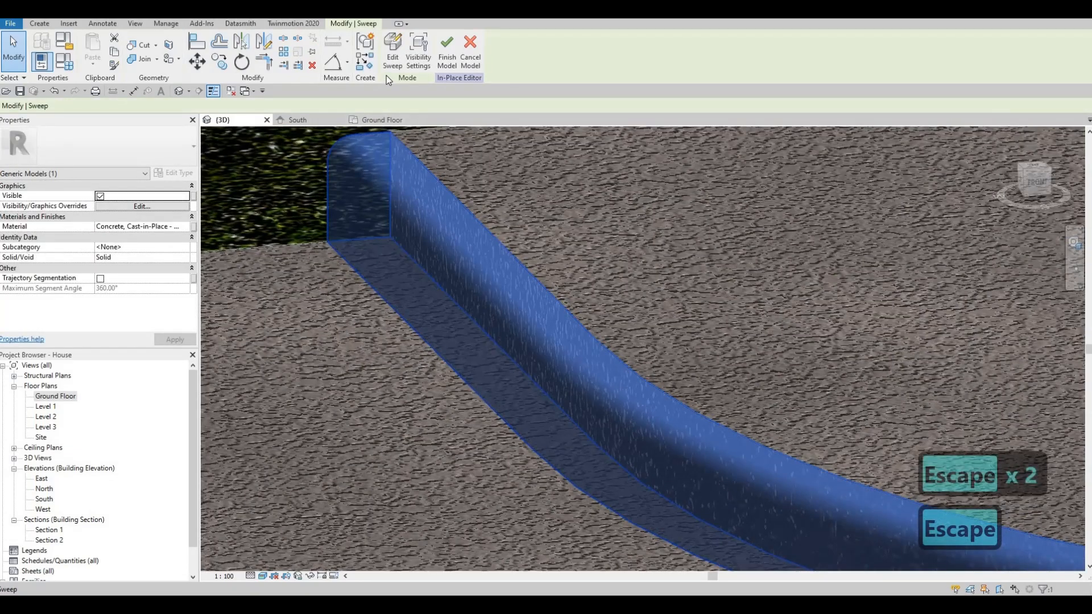
scroll(438, 167, "down", 3)
middle_click_drag(442, 174, 375, 317, "shift")
scroll(375, 316, "down", 5)
left_click(393, 57)
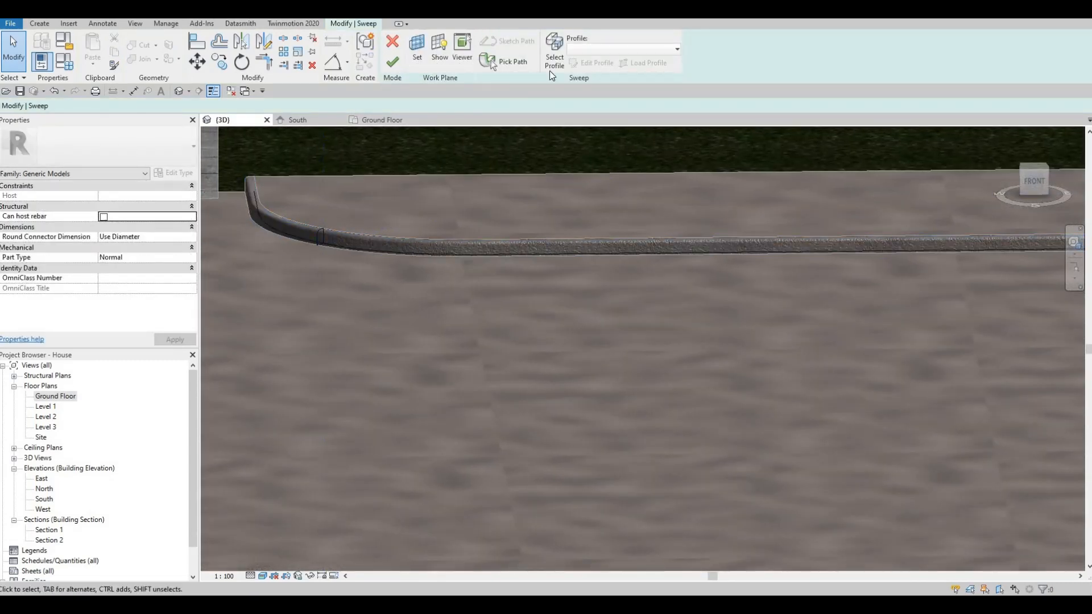
left_click(555, 54)
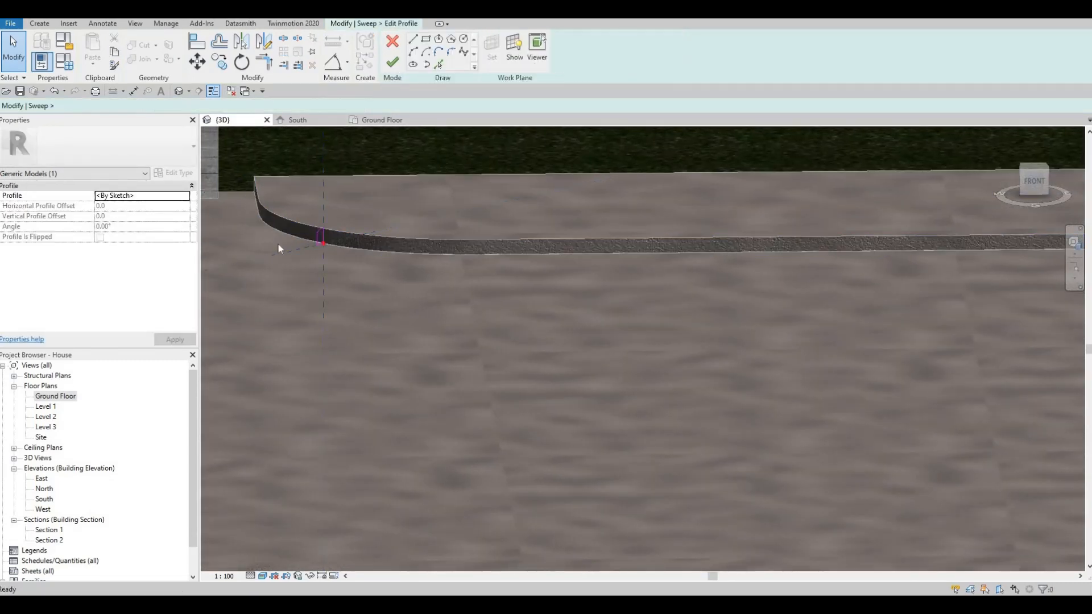
Set the height of the right curb's profile to 105 mm and finish the sweep
scroll(339, 230, "up", 8)
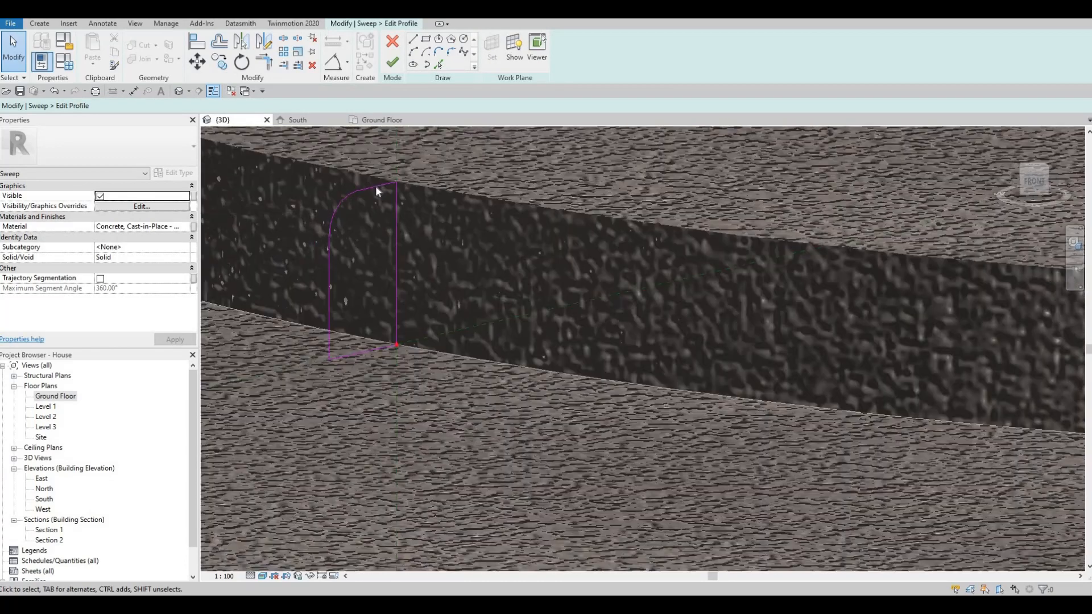
left_click(375, 191)
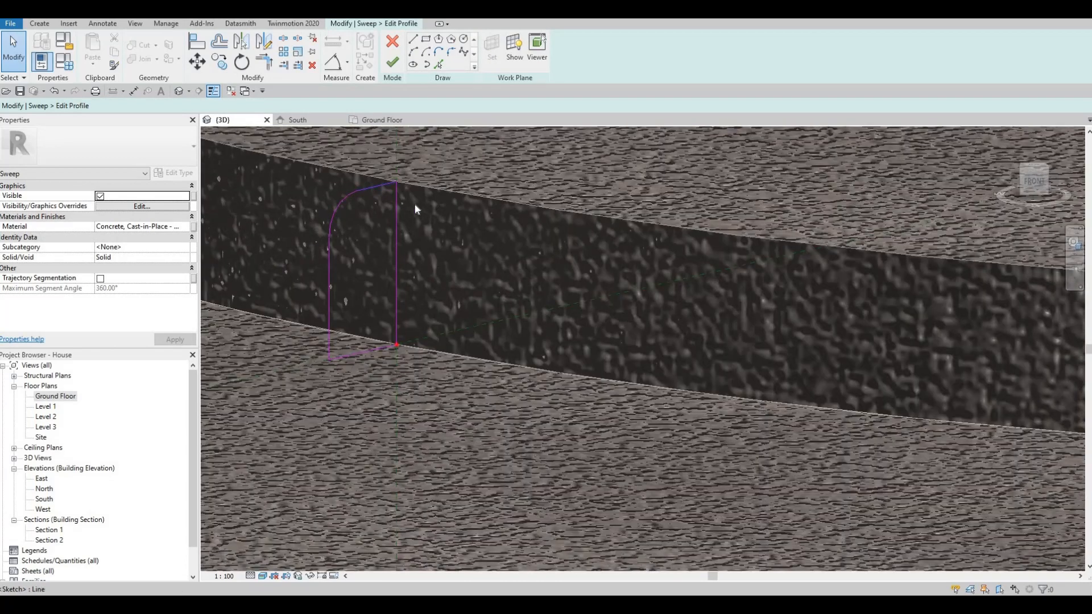
left_click(405, 255)
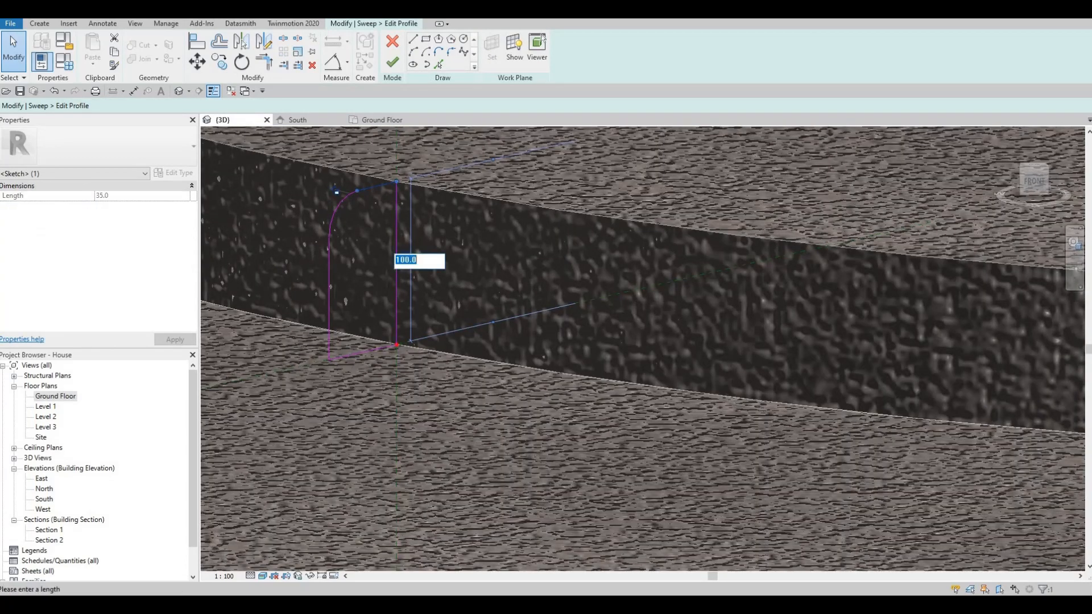
type("105")
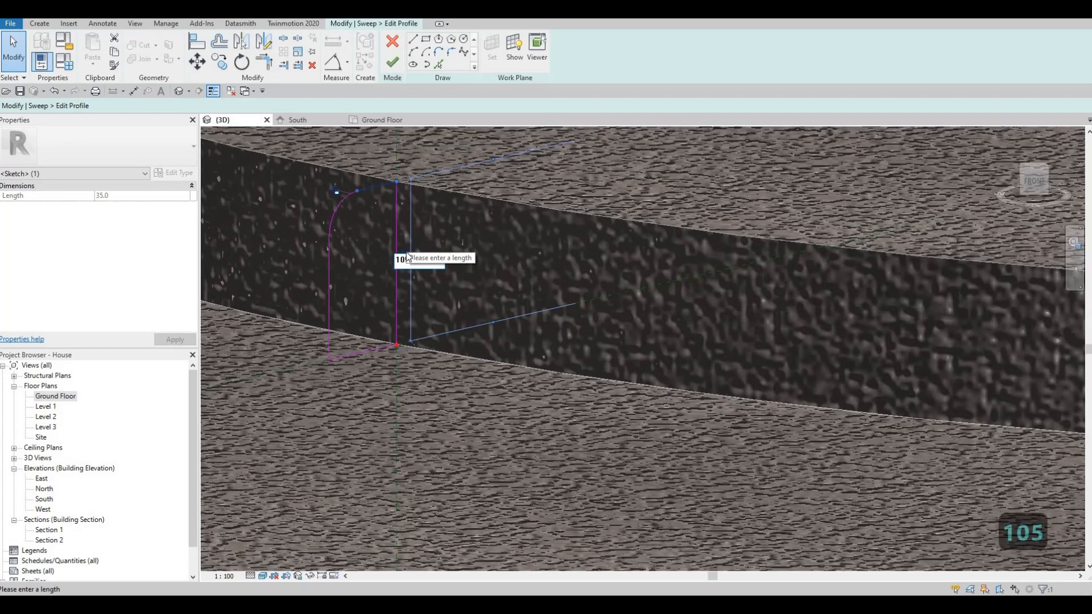
key("Return")
left_click(392, 62)
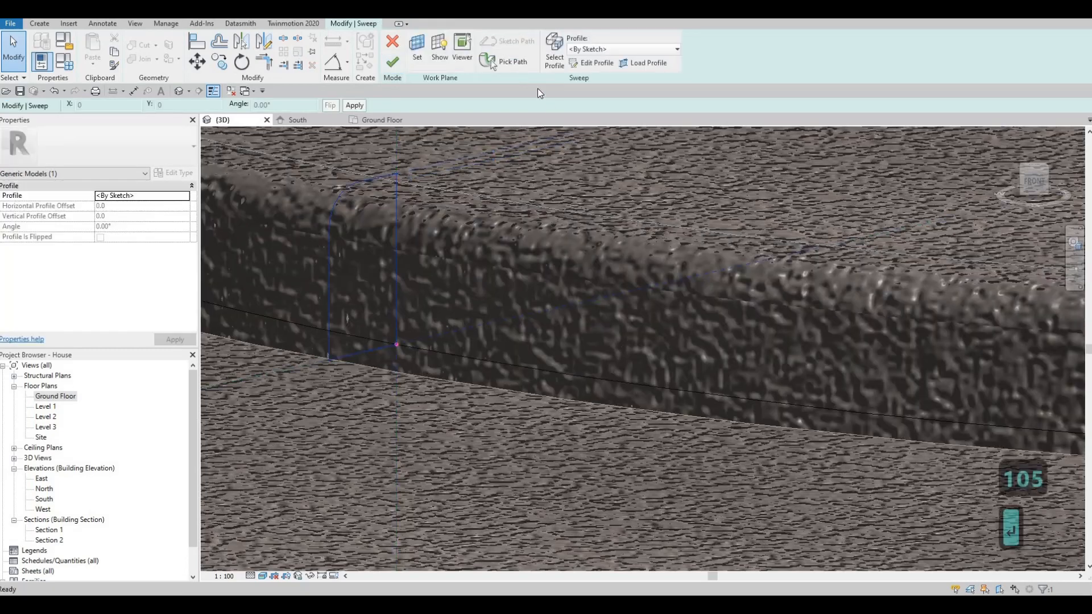
left_click(400, 63)
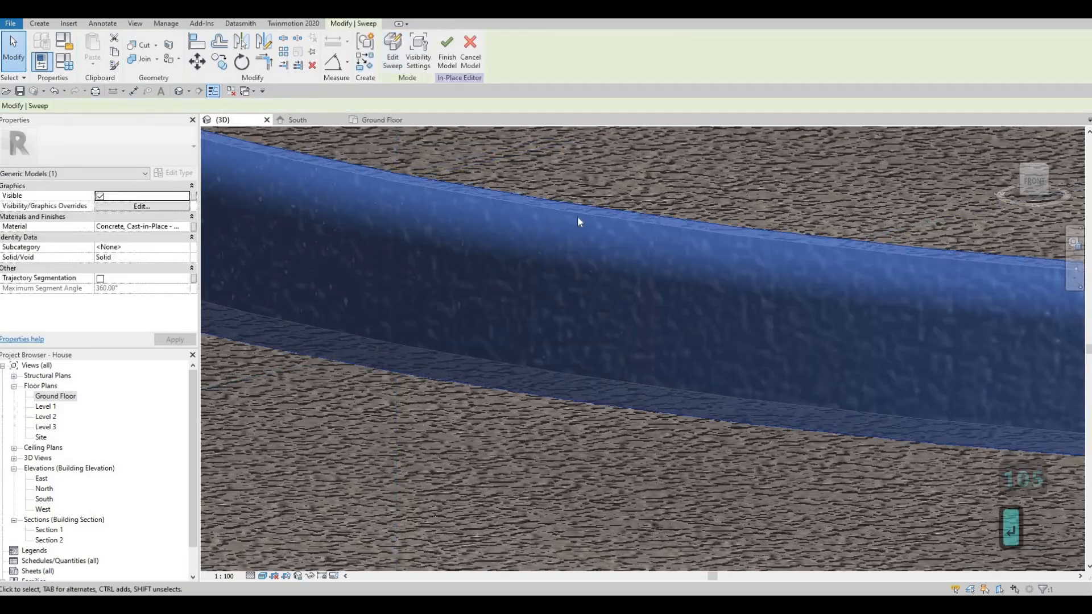
Select the left strip's curb beside the front gate and open its sweep profile for editing
key("Escape")
scroll(568, 311, "down", 4)
scroll(389, 251, "up", 3)
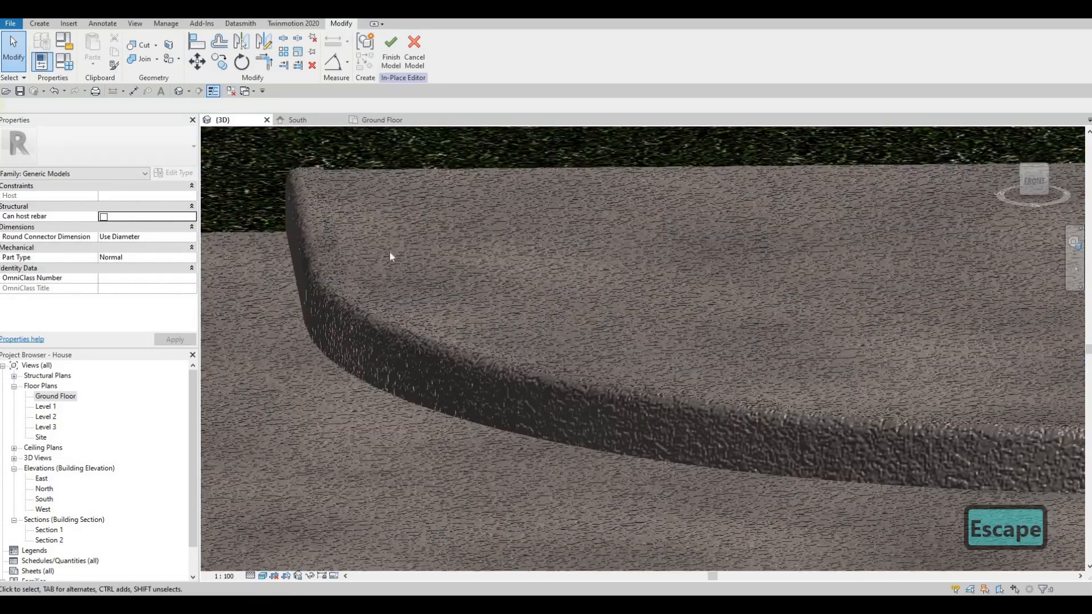
scroll(393, 256, "down", 5)
middle_click_drag(393, 256, 561, 339)
scroll(575, 319, "down", 4)
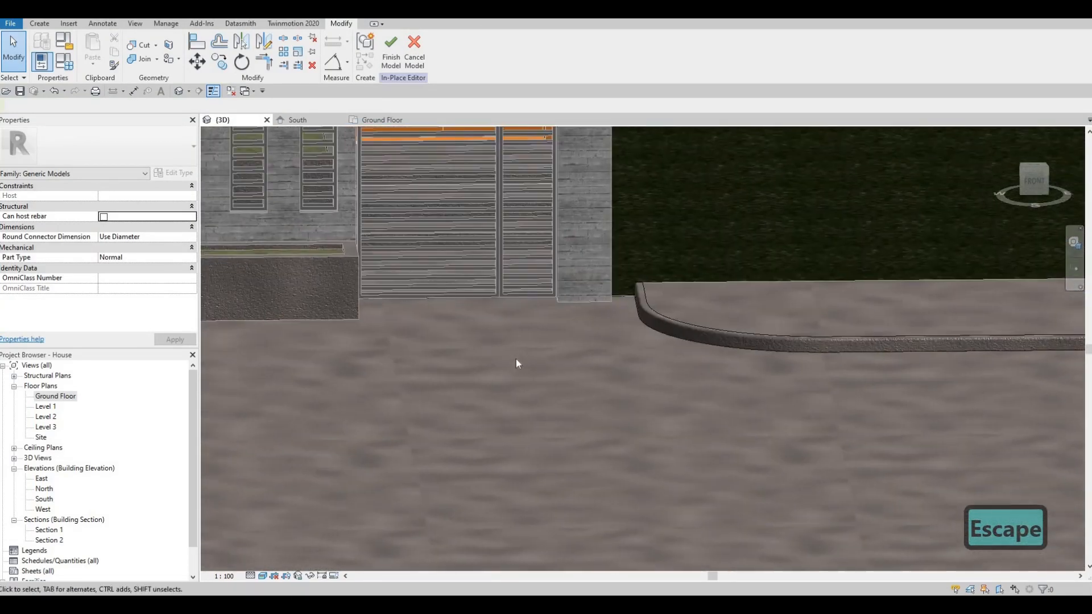
middle_click_drag(525, 373, 434, 401)
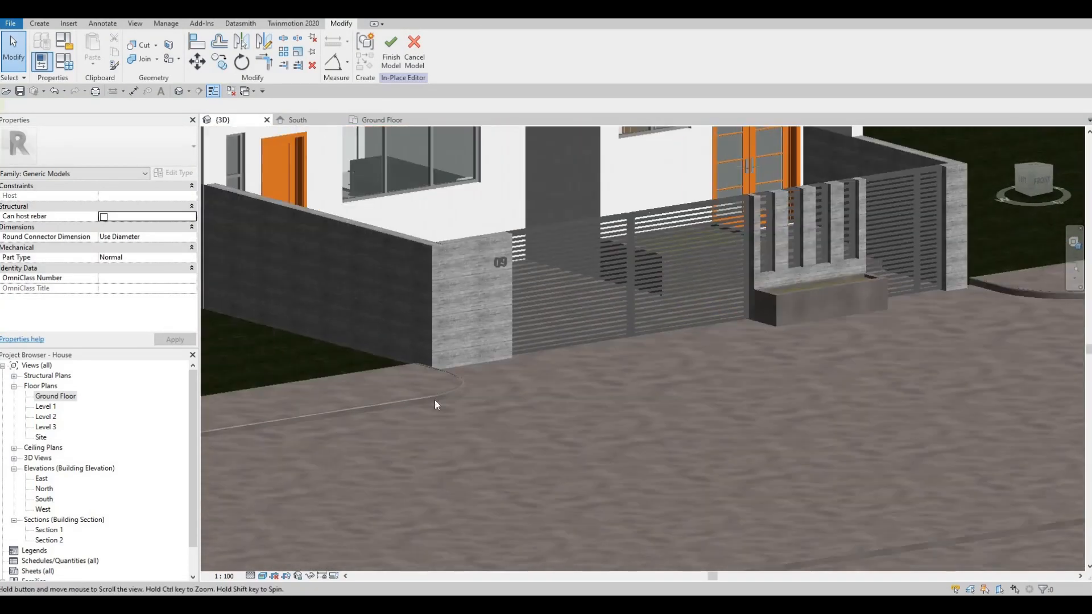
left_click(434, 402)
scroll(434, 402, "up", 3)
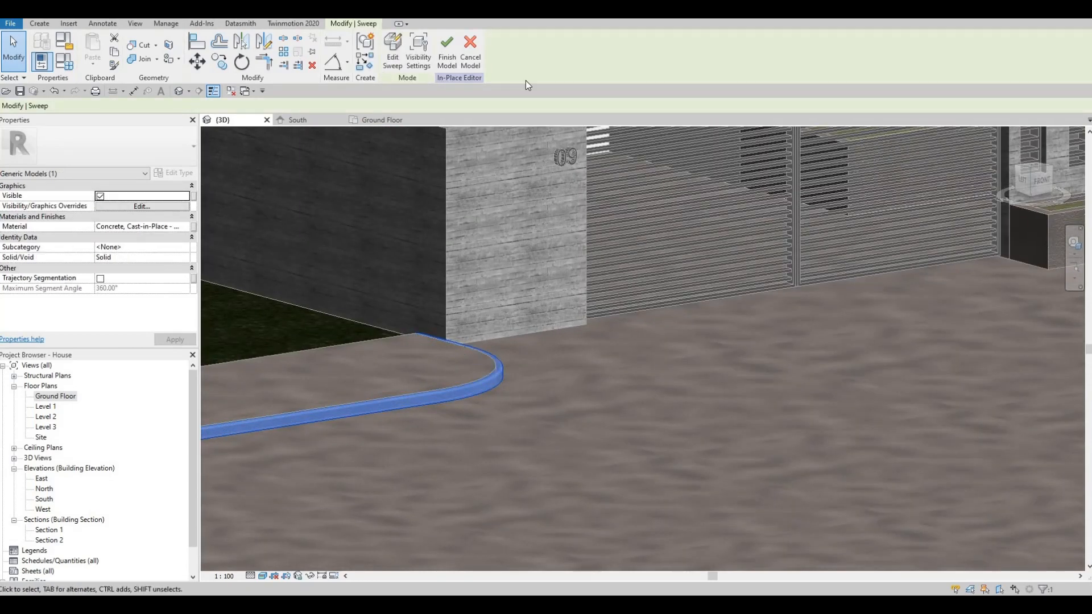
left_click(392, 51)
left_click(554, 57)
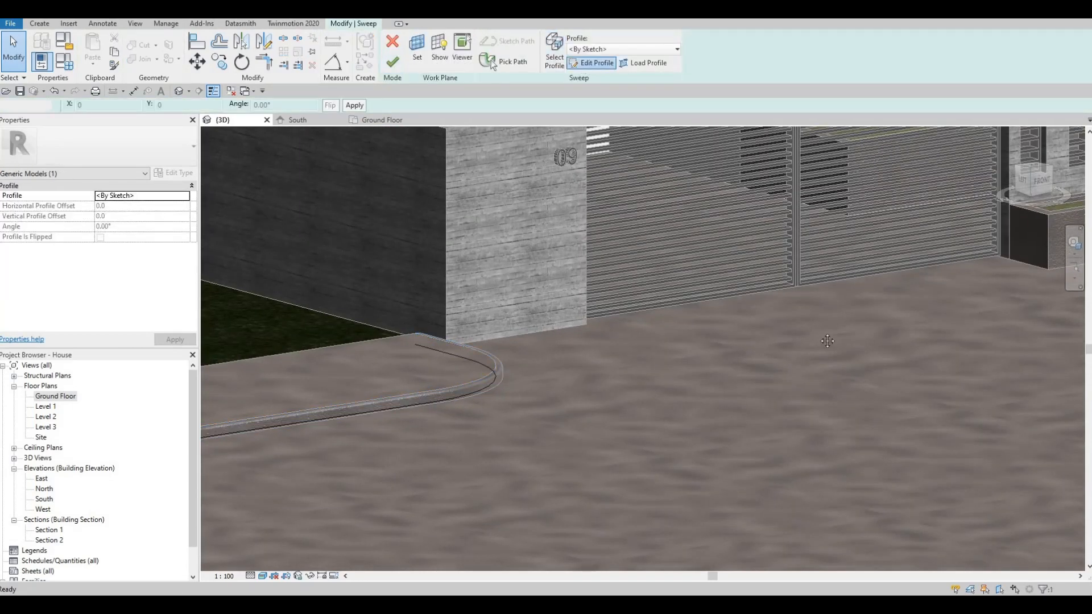
middle_click_drag(228, 393, 578, 346)
middle_click_drag(301, 395, 500, 363)
scroll(486, 353, "down", 3)
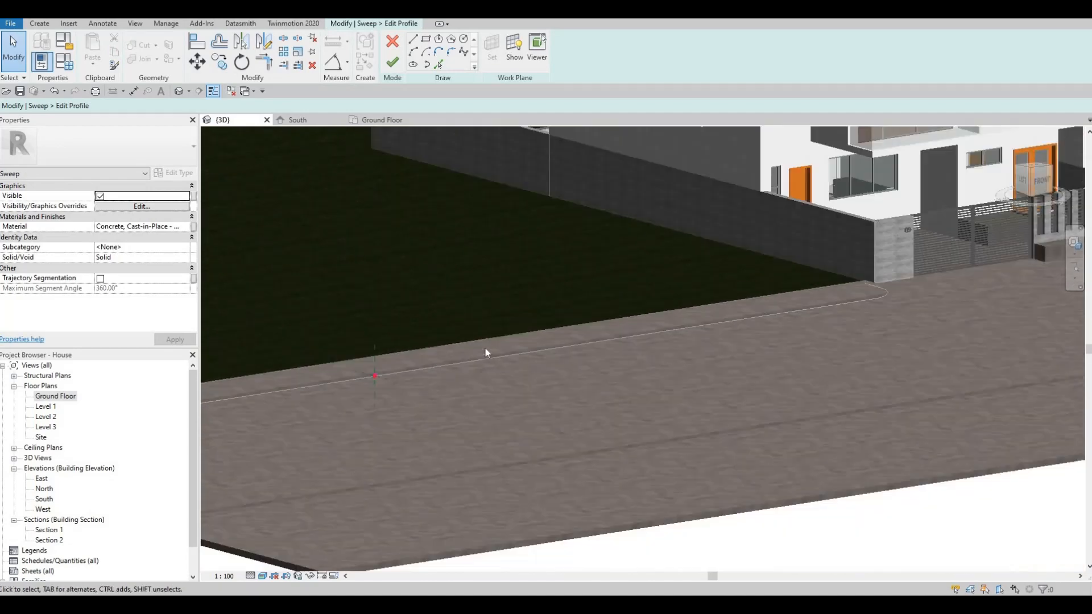
Set the height of the left curb's profile to 105 mm and finish the sweep
scroll(485, 348, "down", 1)
mouse_move(402, 369)
middle_mouse_down()
mouse_move(509, 333)
mouse_move(663, 347)
middle_mouse_up()
scroll(623, 341, "up", 4)
scroll(663, 347, "up", 4)
middle_click_drag(591, 331, 660, 349)
scroll(660, 349, "up", 5)
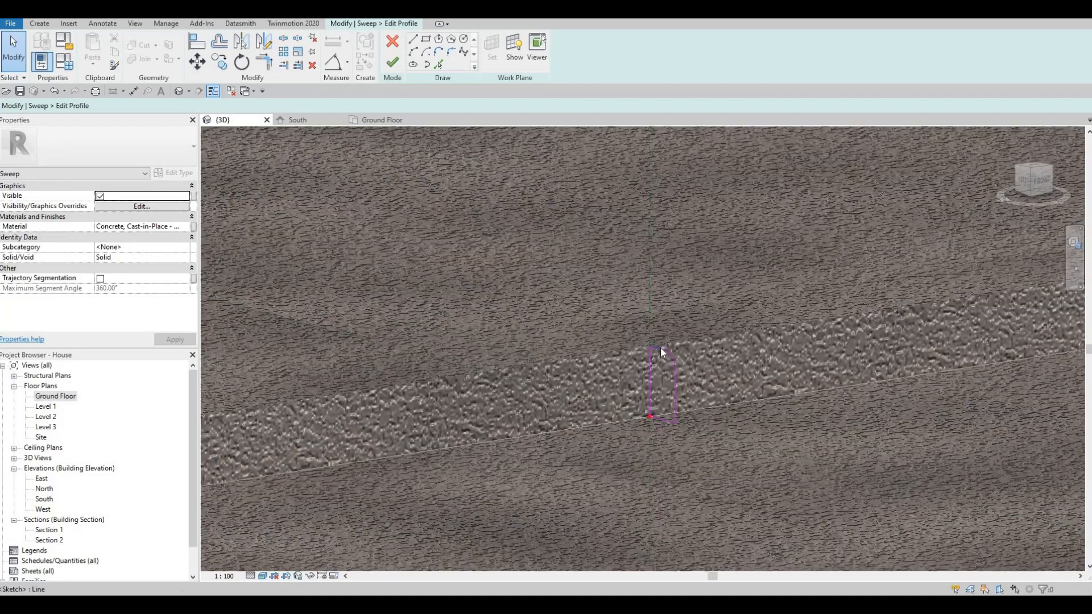
left_click(674, 390)
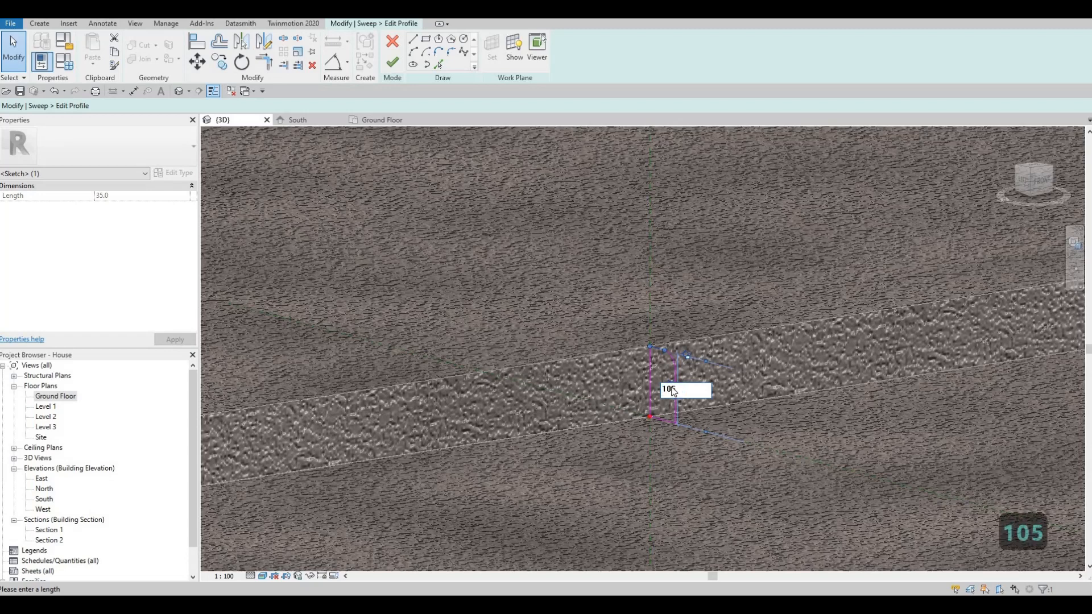
key("Return")
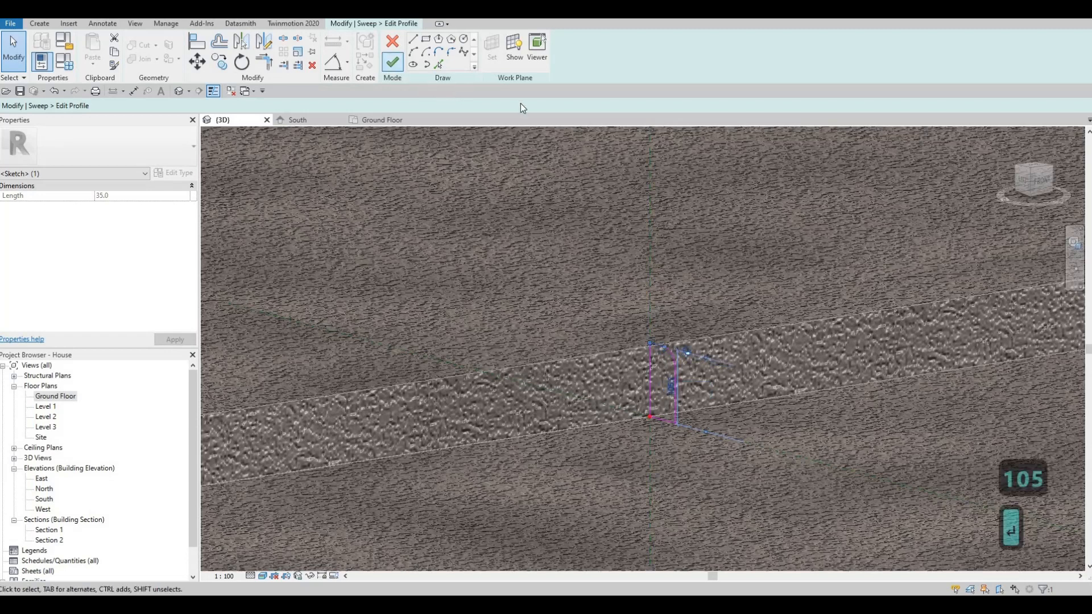
left_click(392, 61)
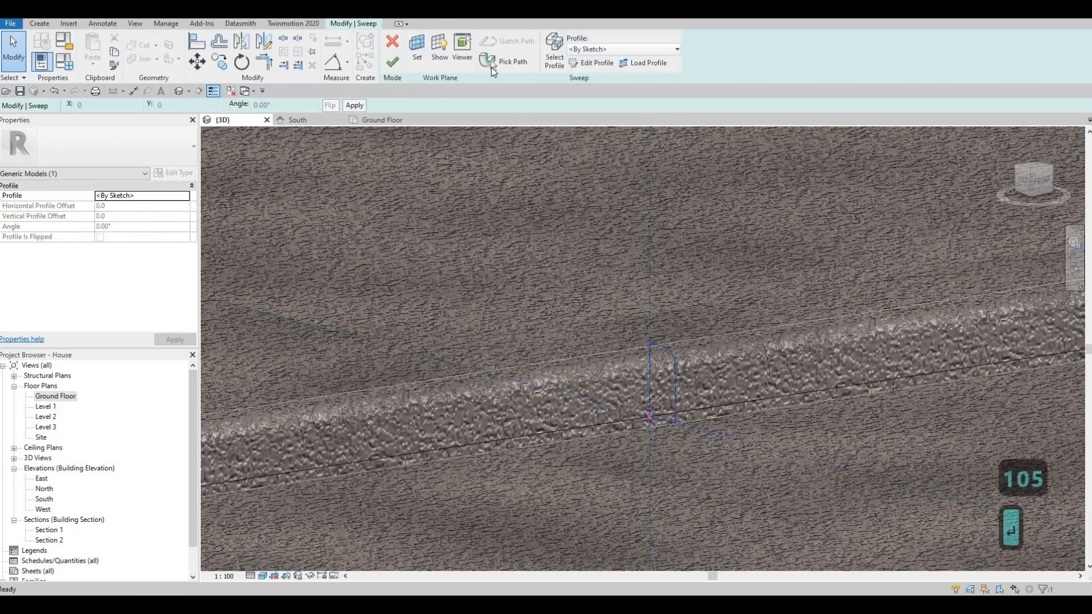
left_click(394, 62)
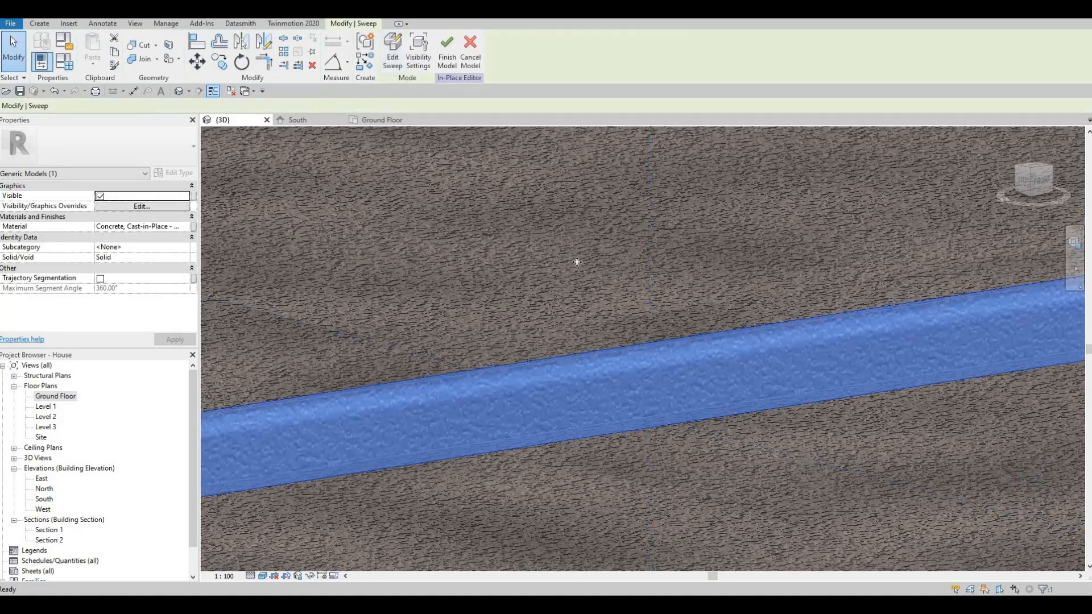
Begin a third Sweep and pick the bottom road-side edge of the strip across the road as the path
scroll(602, 283, "down", 5)
key("Escape")
middle_click_drag(908, 402, 729, 332, "shift")
scroll(728, 332, "up", 4)
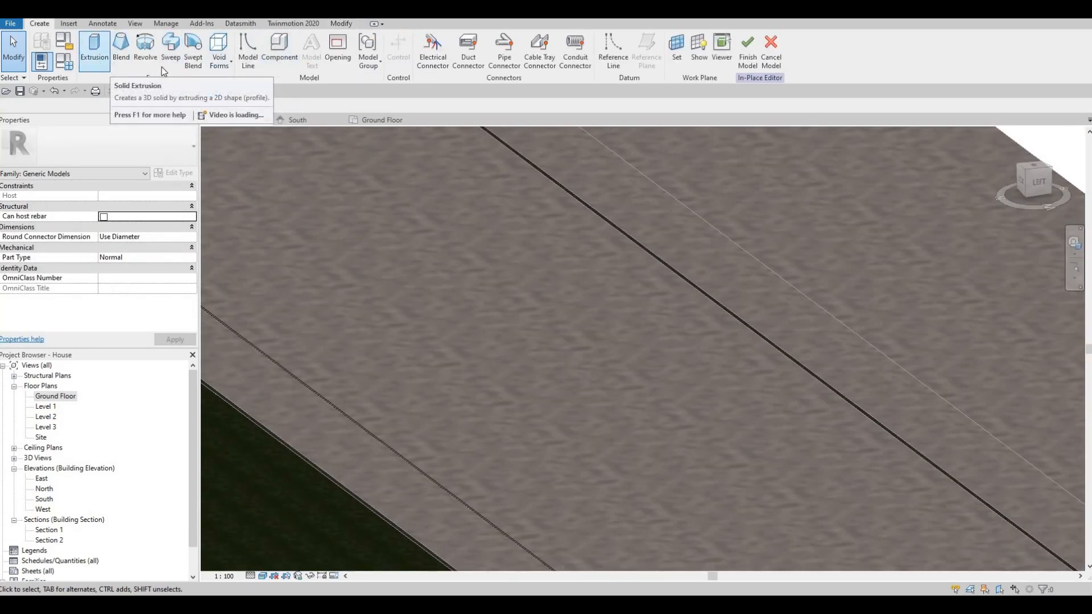
left_click(170, 49)
left_click(490, 60)
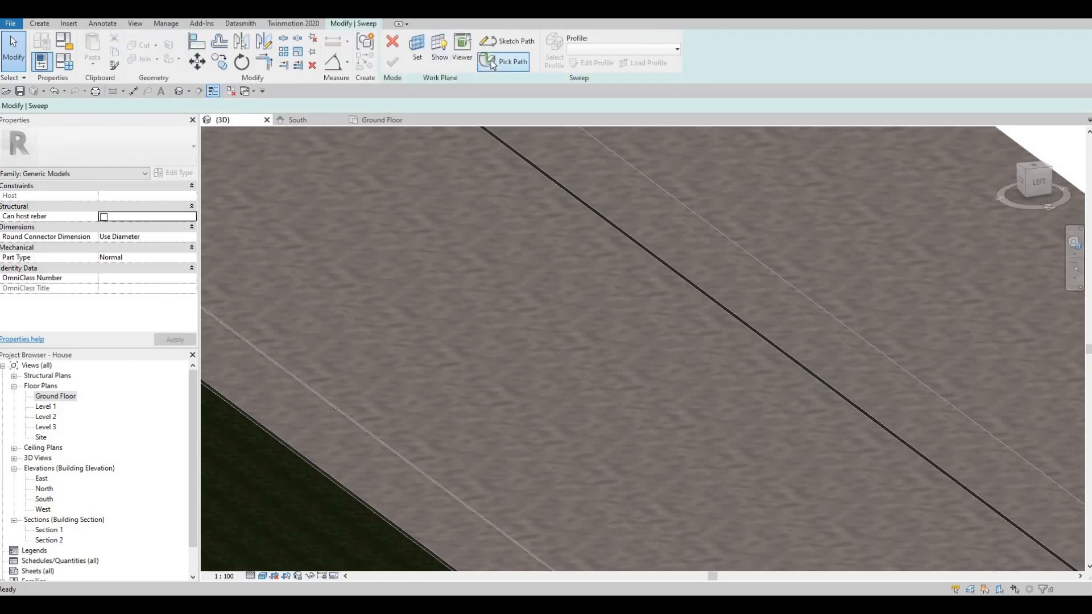
left_click(595, 215)
left_click(393, 63)
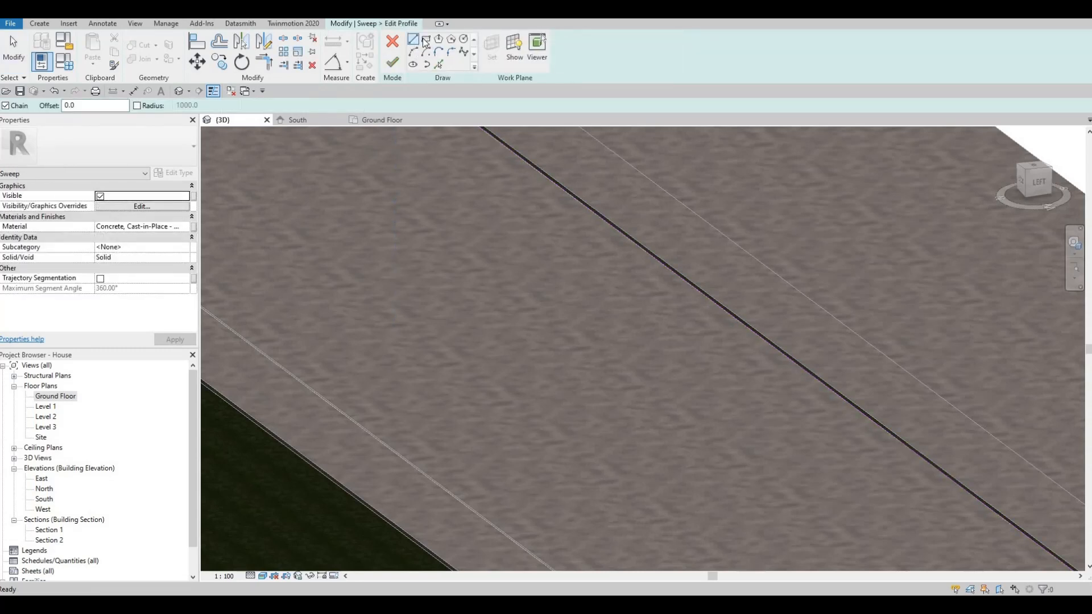
Draw a rectangular profile about 85 mm wide and 130 mm high on the road side of the far strip's path point
key("r")
key("c")
scroll(625, 258, "up", 3)
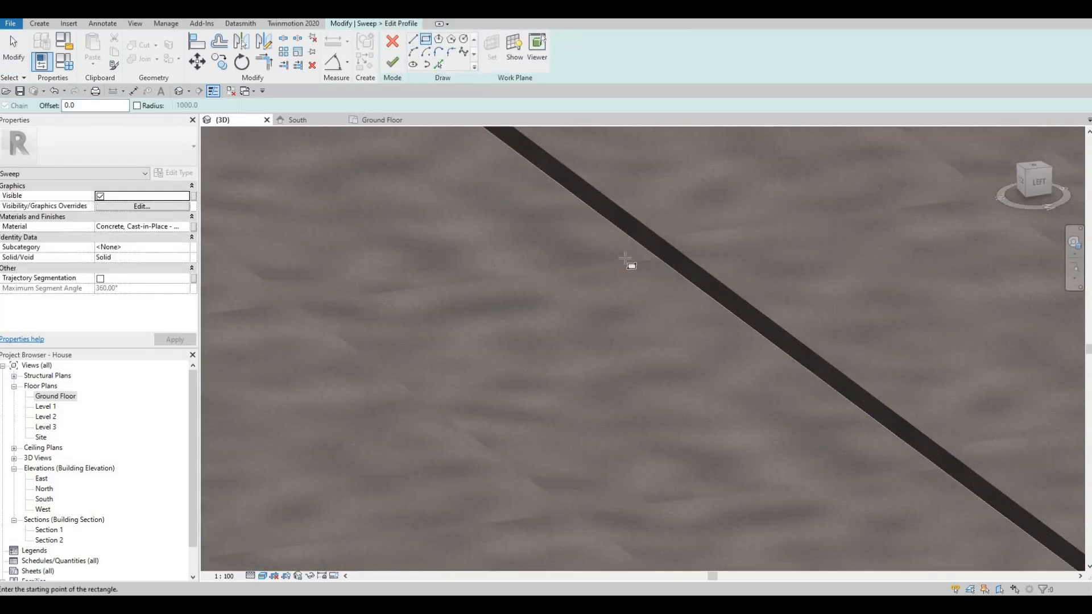
scroll(625, 268, "down", 4)
scroll(626, 284, "up", 5)
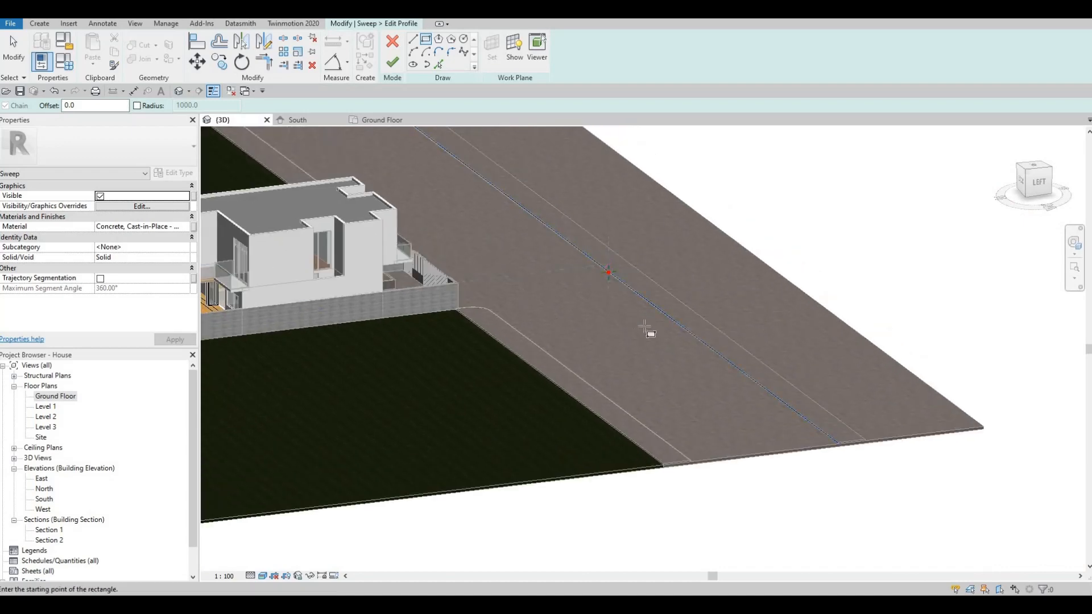
scroll(647, 293, "up", 4)
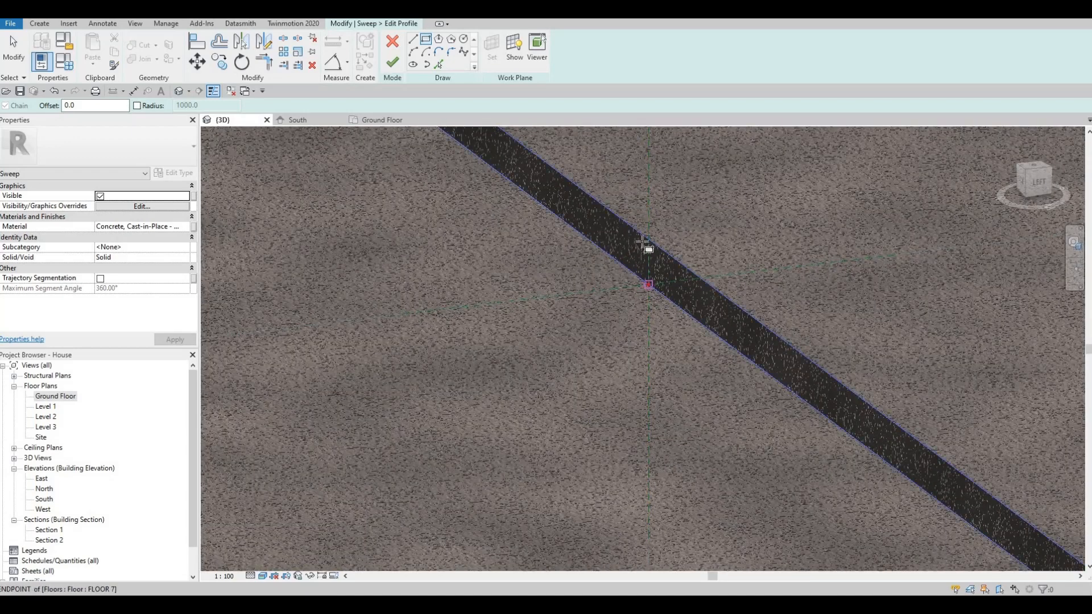
left_click(613, 231)
left_click(641, 236)
key("Escape")
key("Escape")
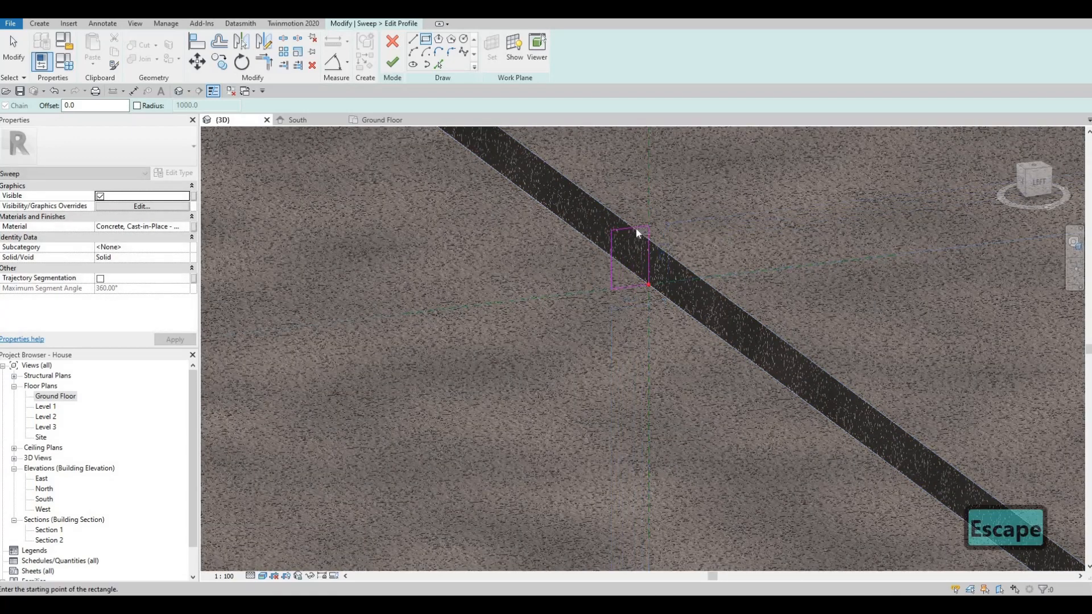
Set the far curb's rectangular profile to 105 mm high and 60 mm wide
left_click(630, 228)
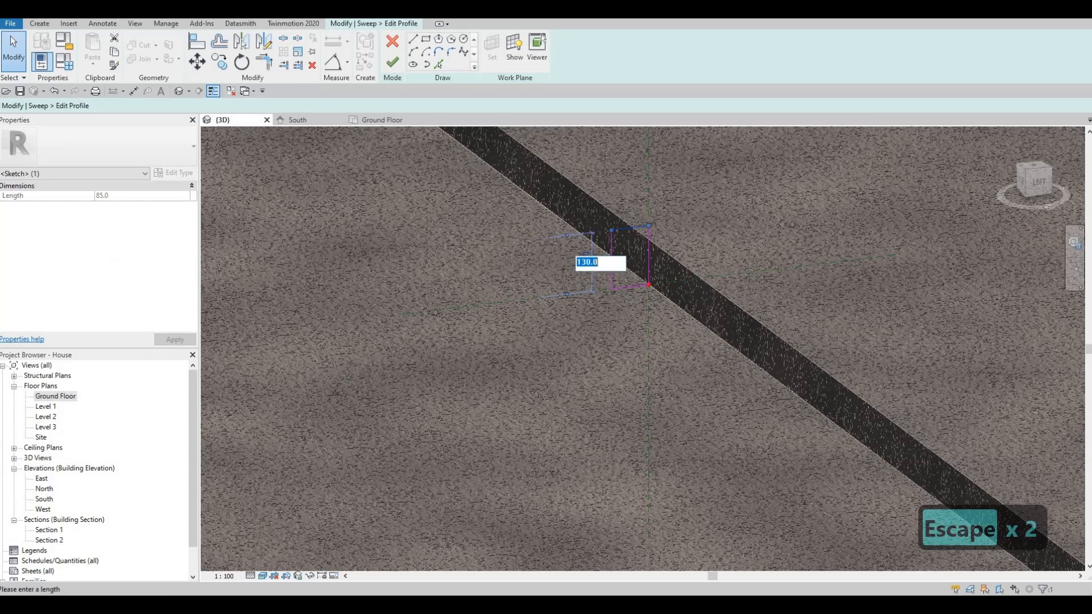
type("105")
key("Return")
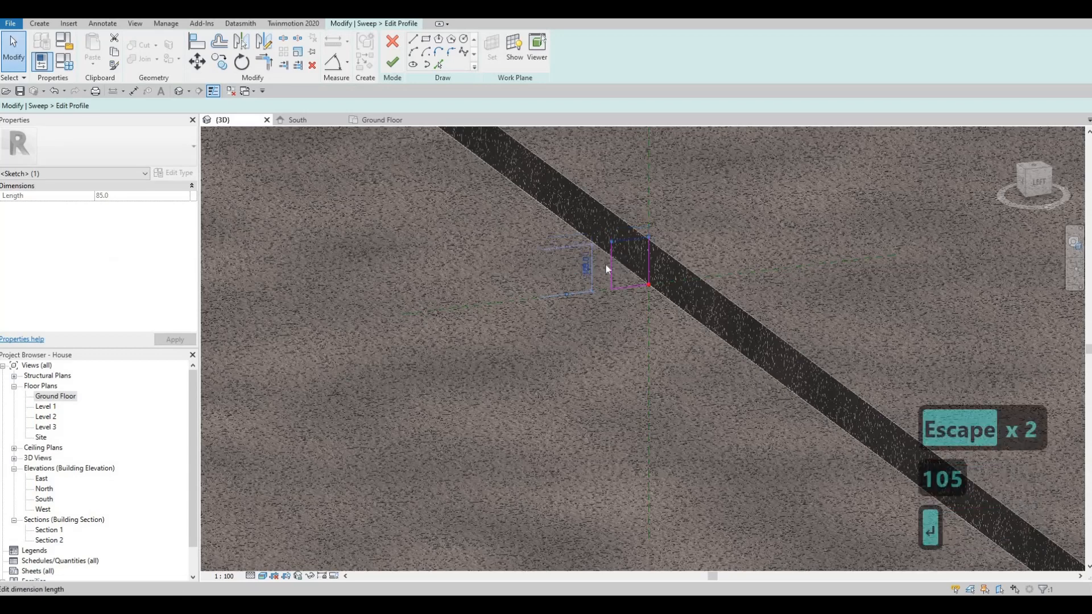
key("Escape")
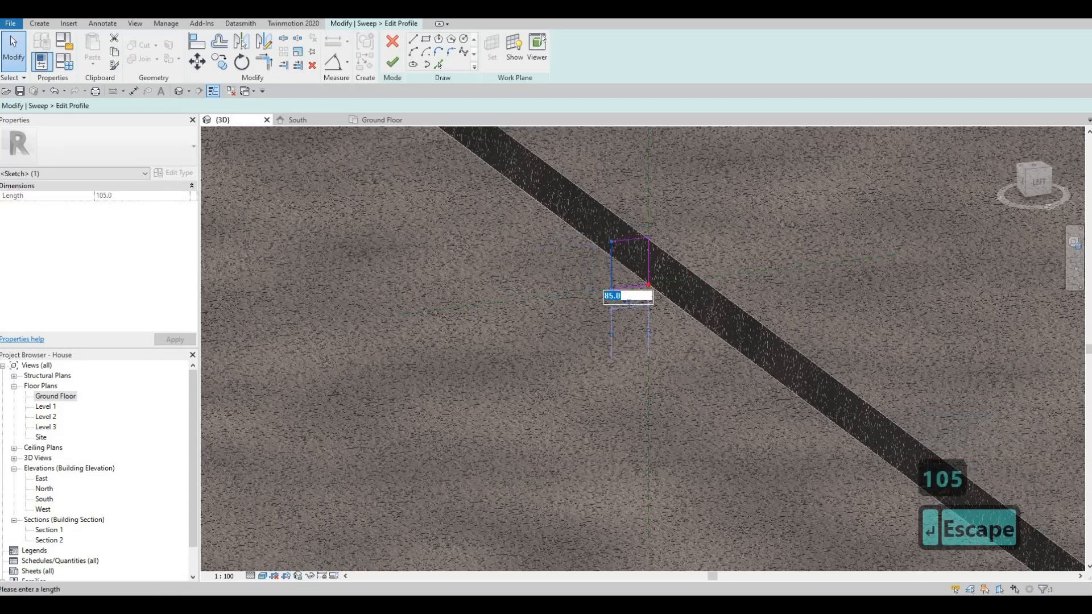
type("60")
key("Return")
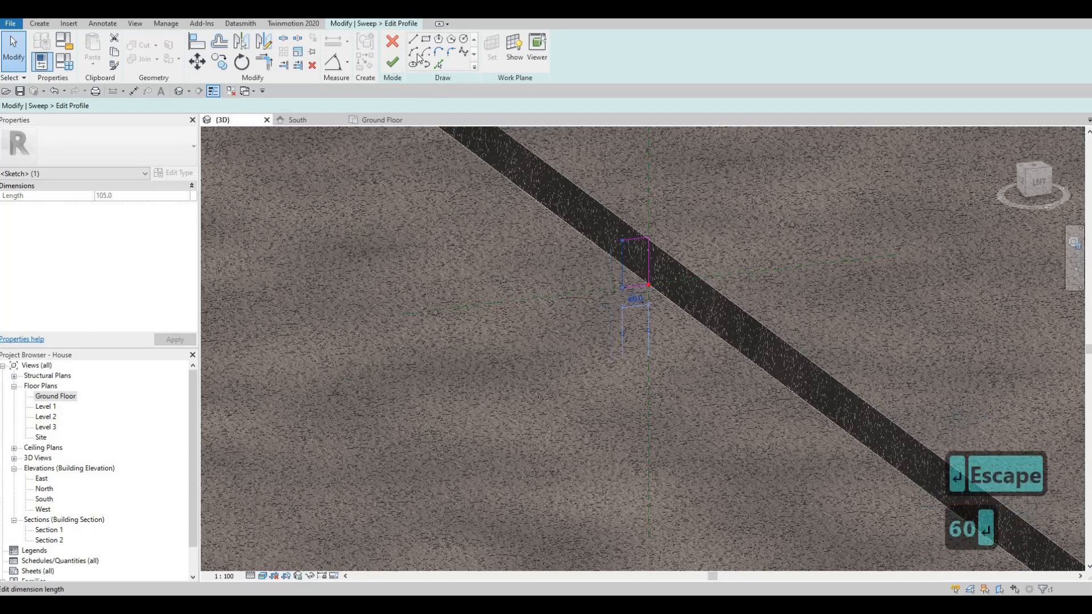
key("Escape")
Fillet the upper road-side corner of the far curb's profile with a Fillet Arc
left_click(451, 53)
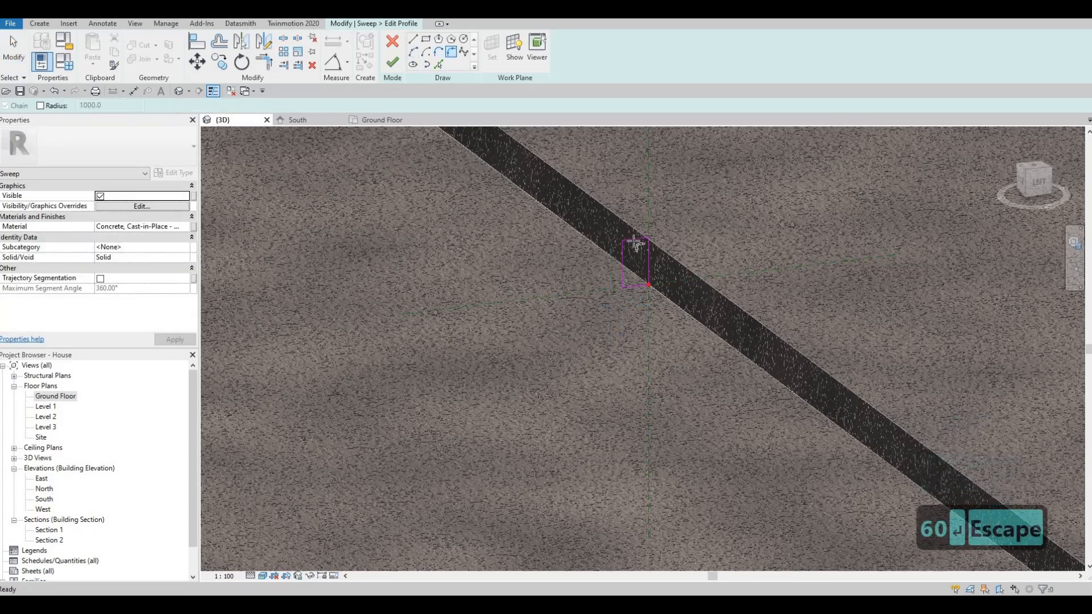
left_click(627, 251)
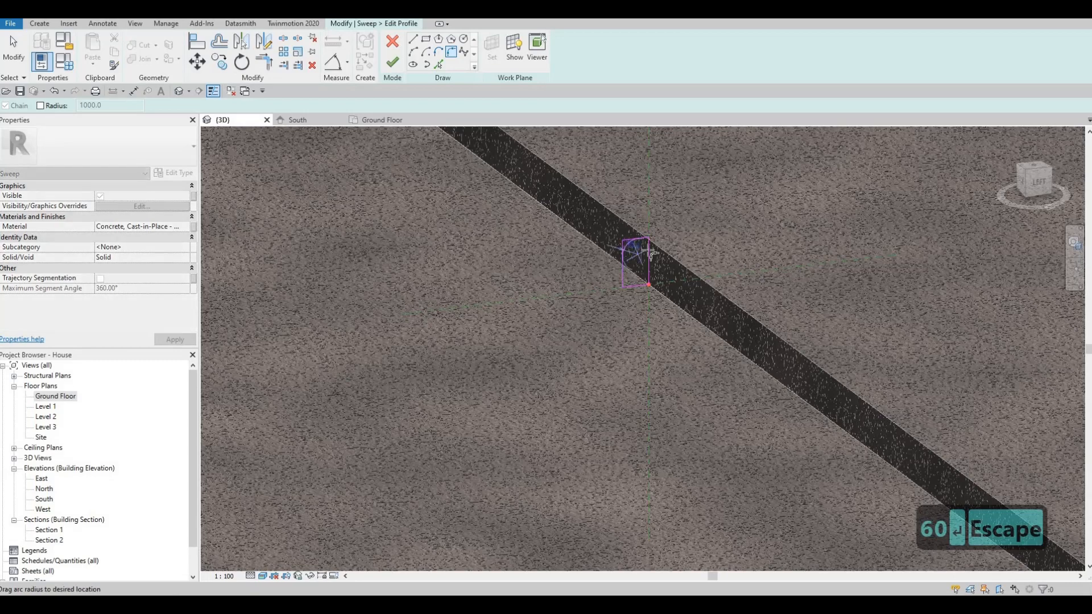
left_click(632, 249)
scroll(631, 250, "up", 6)
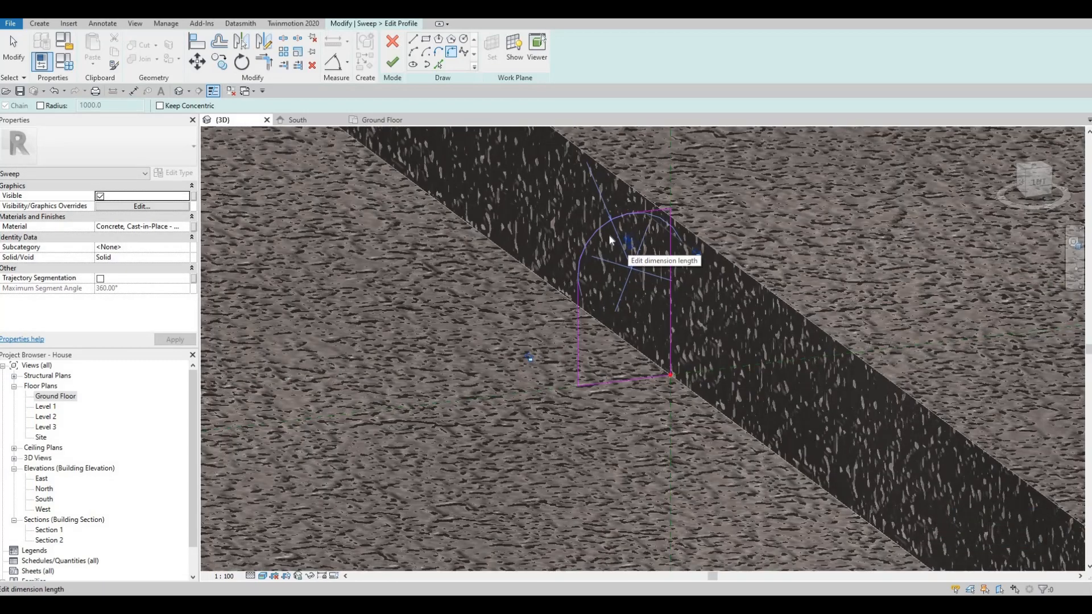
Set the radius of the fillet arc on the far curb's profile to 25 mm
key("Escape")
key("Escape")
left_click(625, 244)
left_click(625, 243)
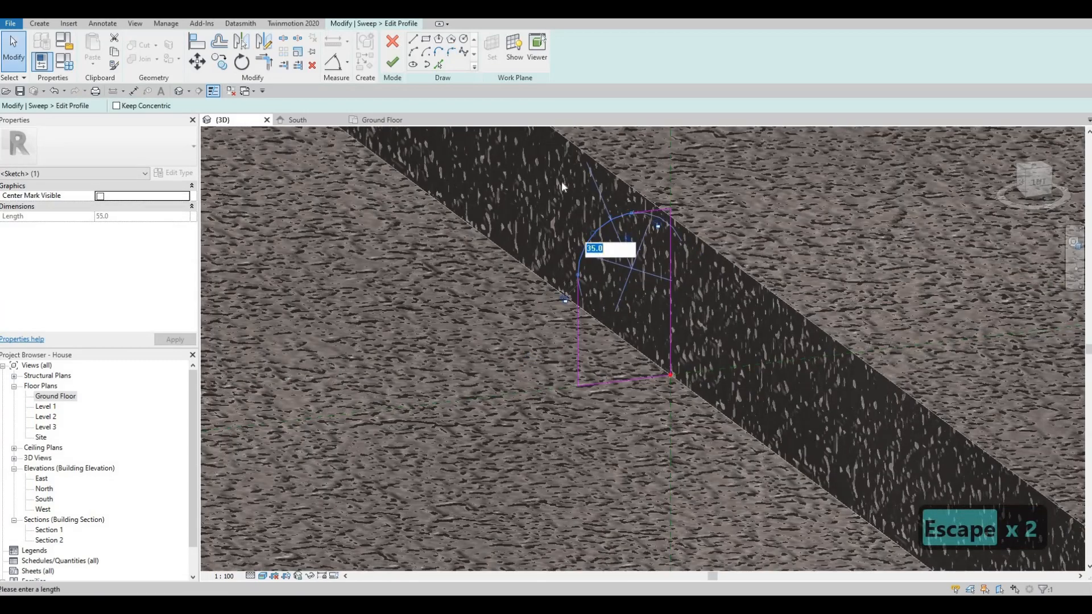
key("Escape")
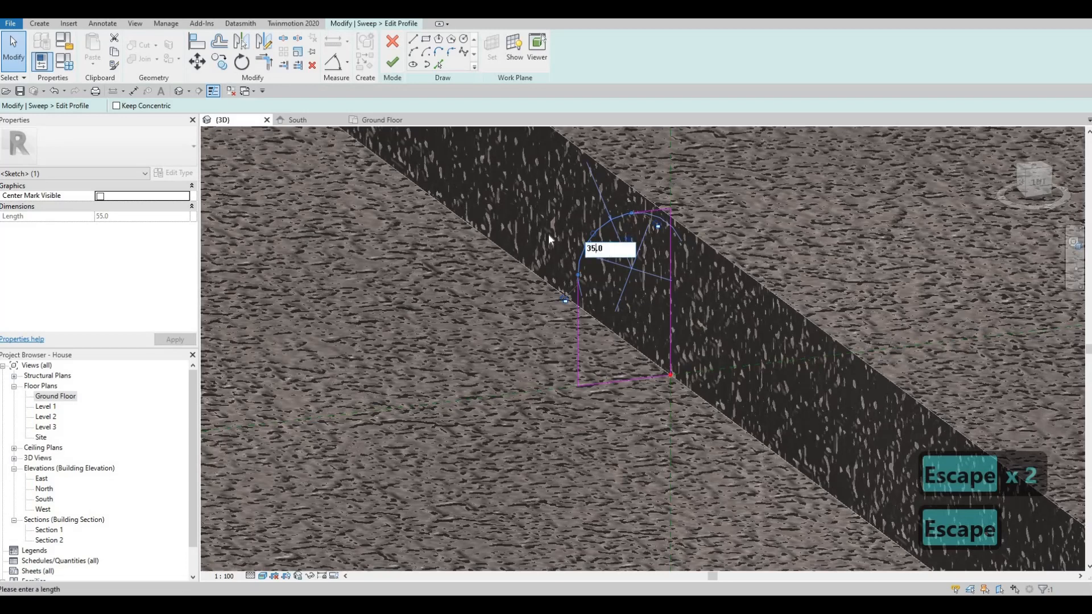
type("25")
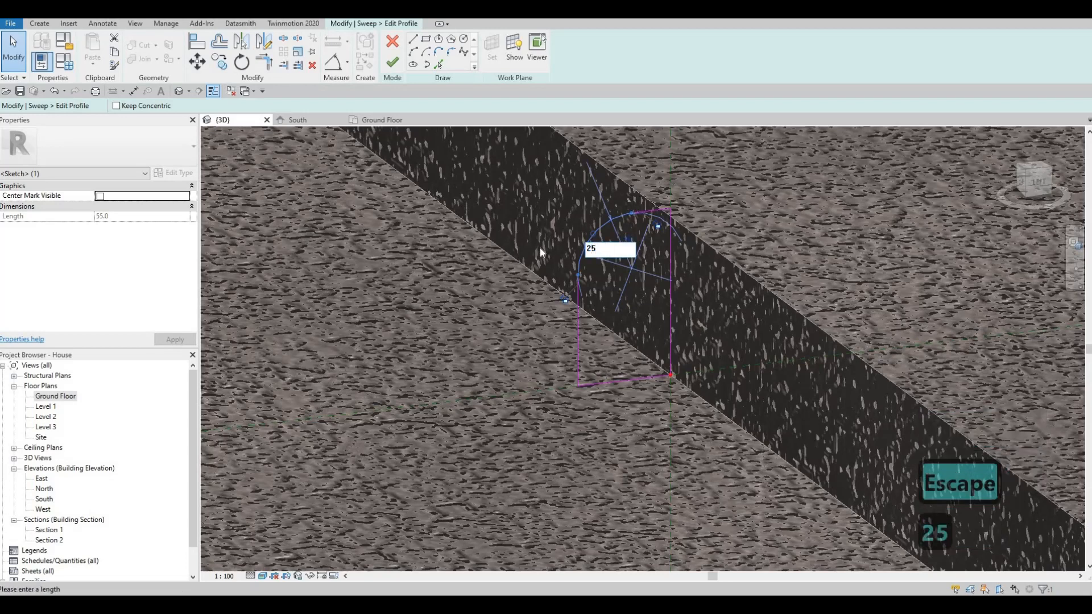
key("Return")
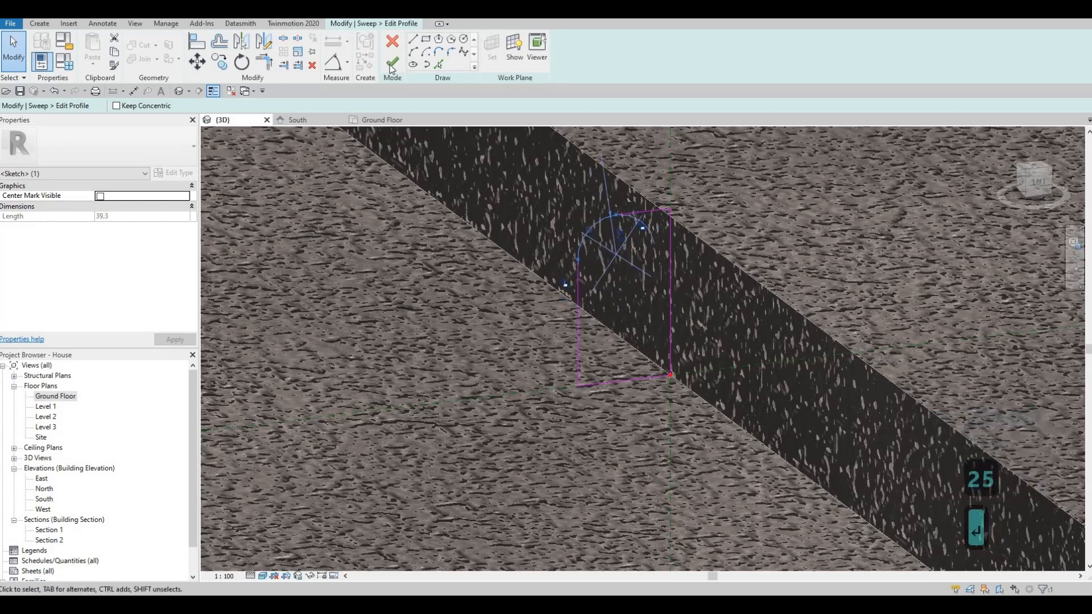
Finish the far curb's profile, sweep and in-place model
left_click(391, 63)
scroll(434, 168, "up", 3)
scroll(504, 239, "down", 5)
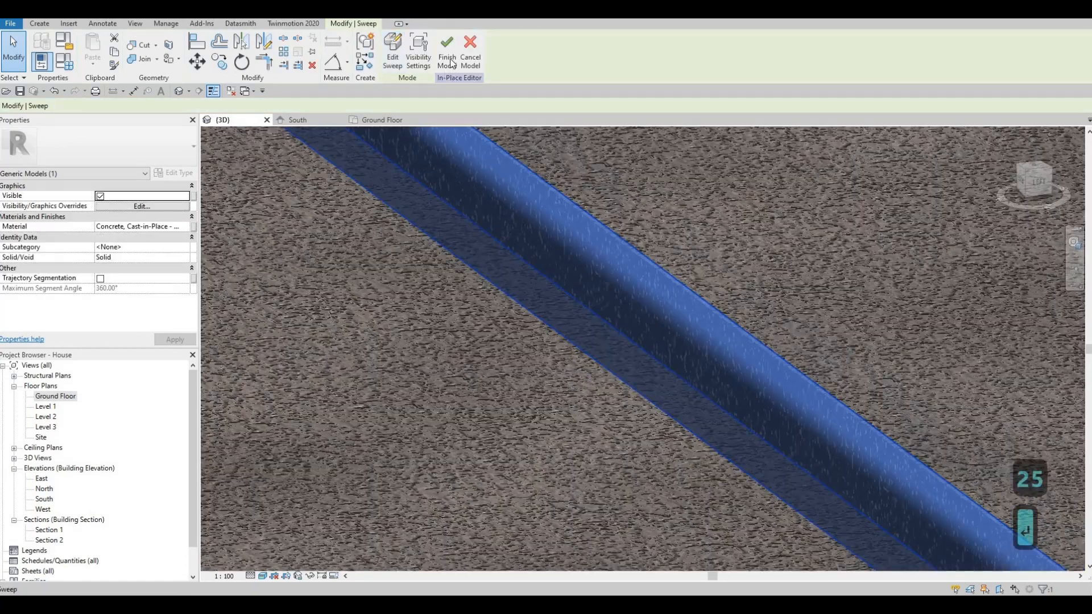
left_click(447, 52)
scroll(543, 229, "down", 6)
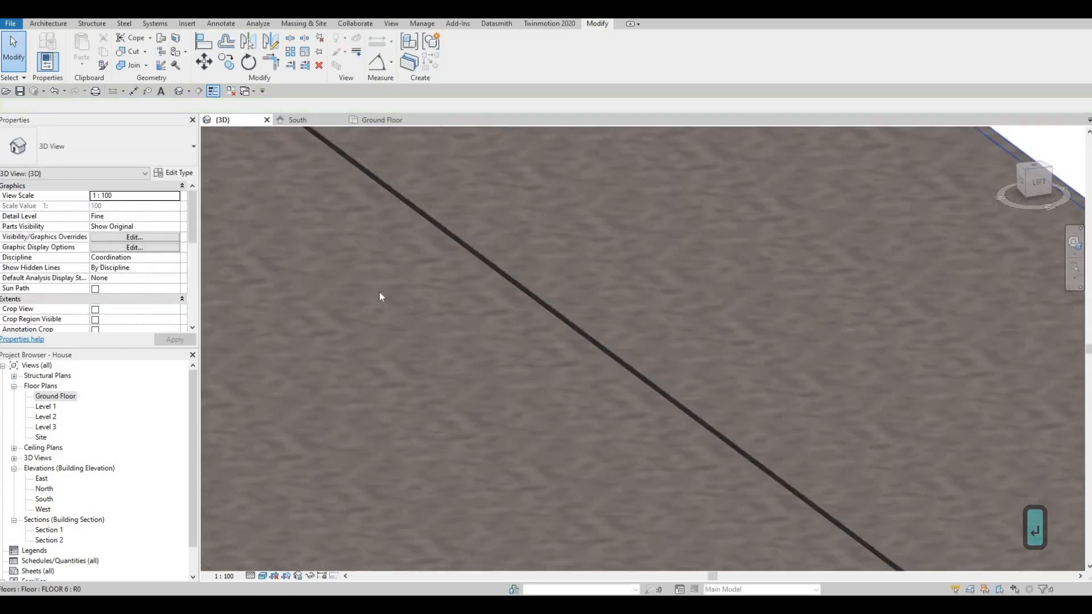
scroll(546, 306, "down", 1)
middle_click_drag(327, 302, 533, 317)
middle_click_drag(357, 345, 584, 306)
scroll(586, 304, "up", 3)
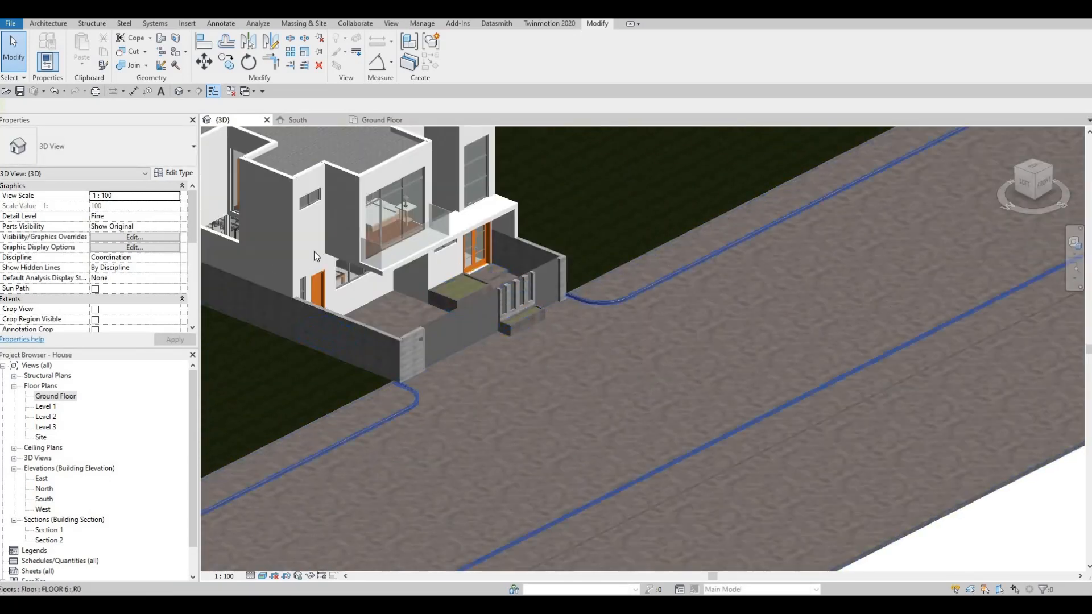
In the Ground Floor plan, edit the FLOOR 7 boundary, nudging the left strip's short end edge to about 200 mm from the house's grid line
double_click(57, 396)
scroll(504, 262, "up", 5)
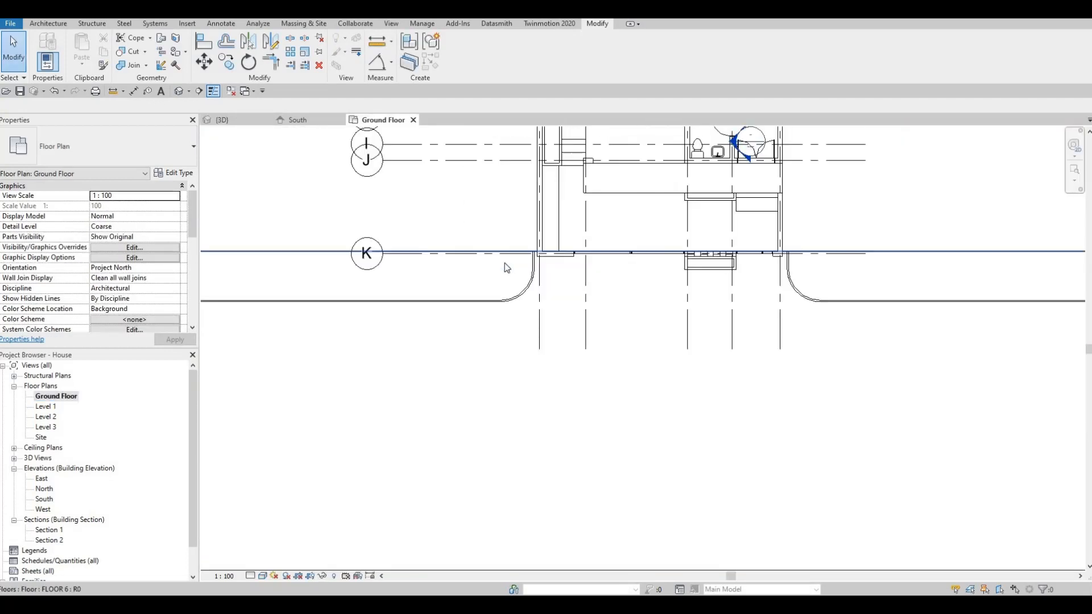
left_click(512, 298)
double_click(529, 203)
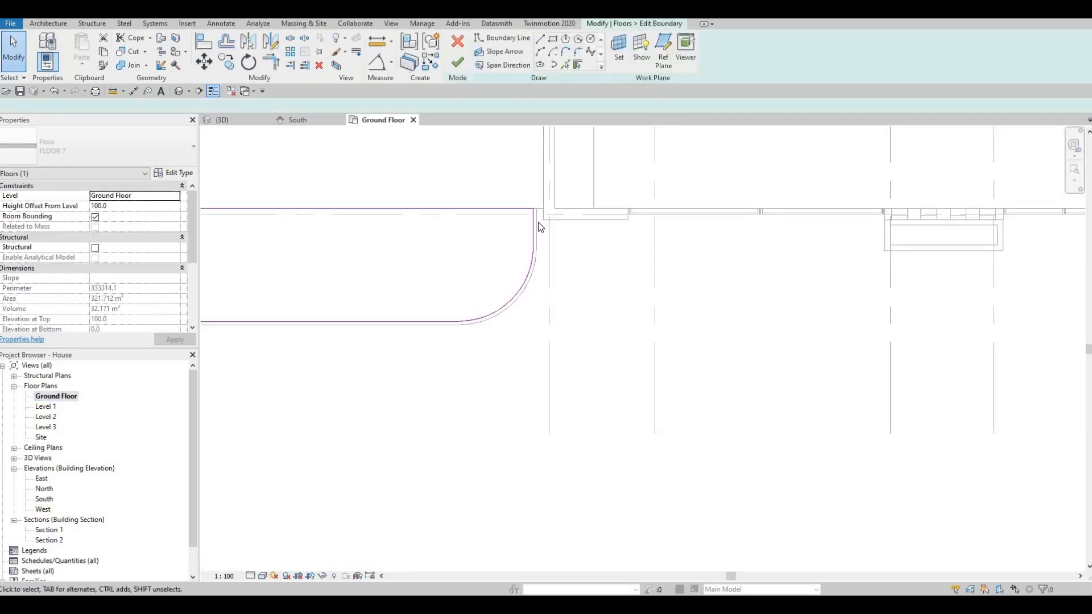
left_click(533, 223)
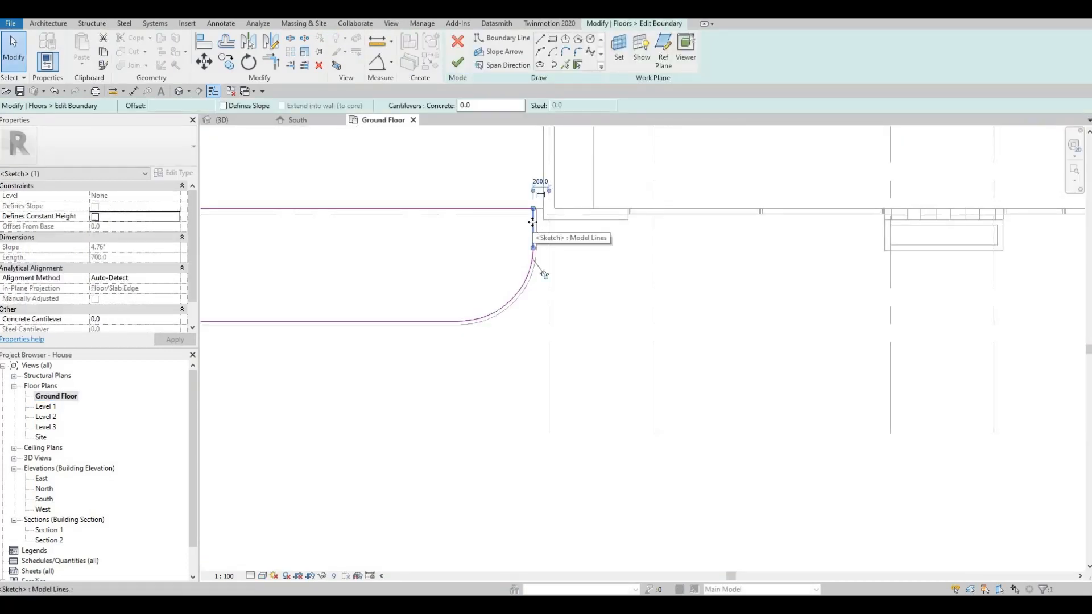
key("Right")
key("Right")
key("Right")
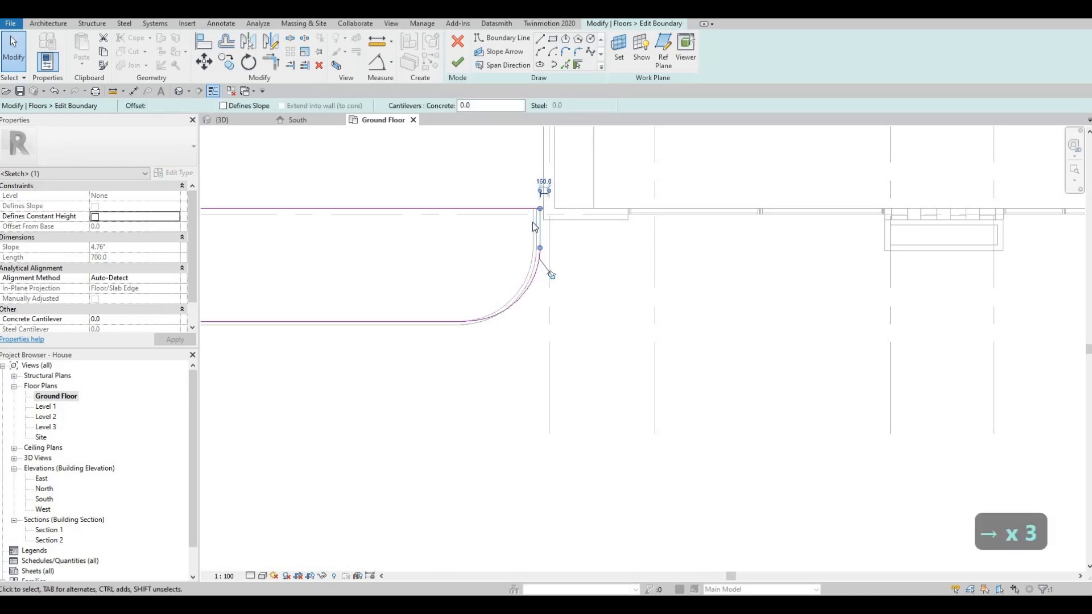
key("Left")
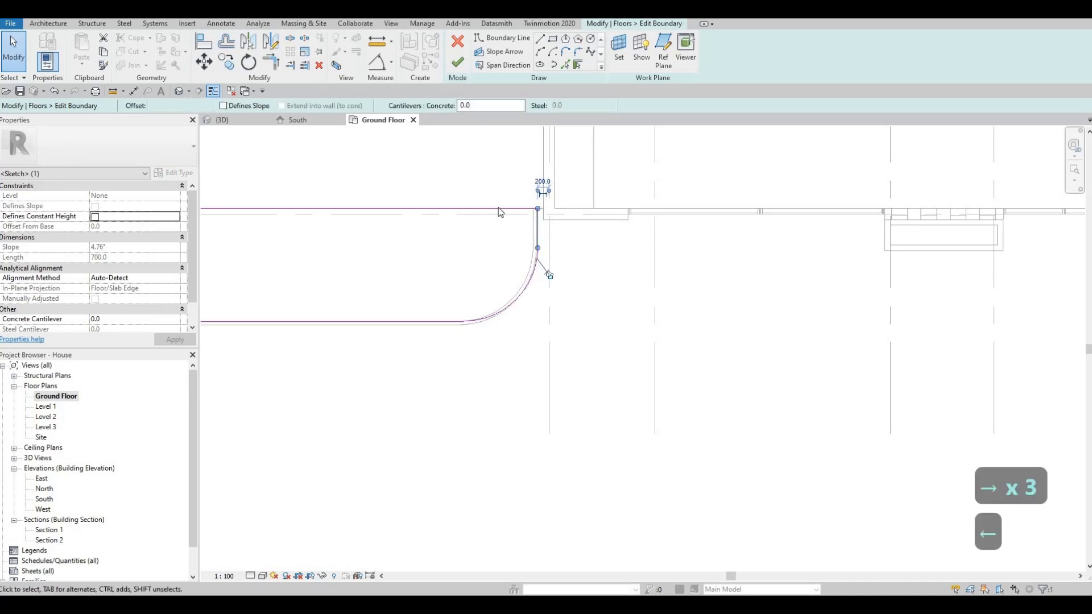
left_click(457, 61)
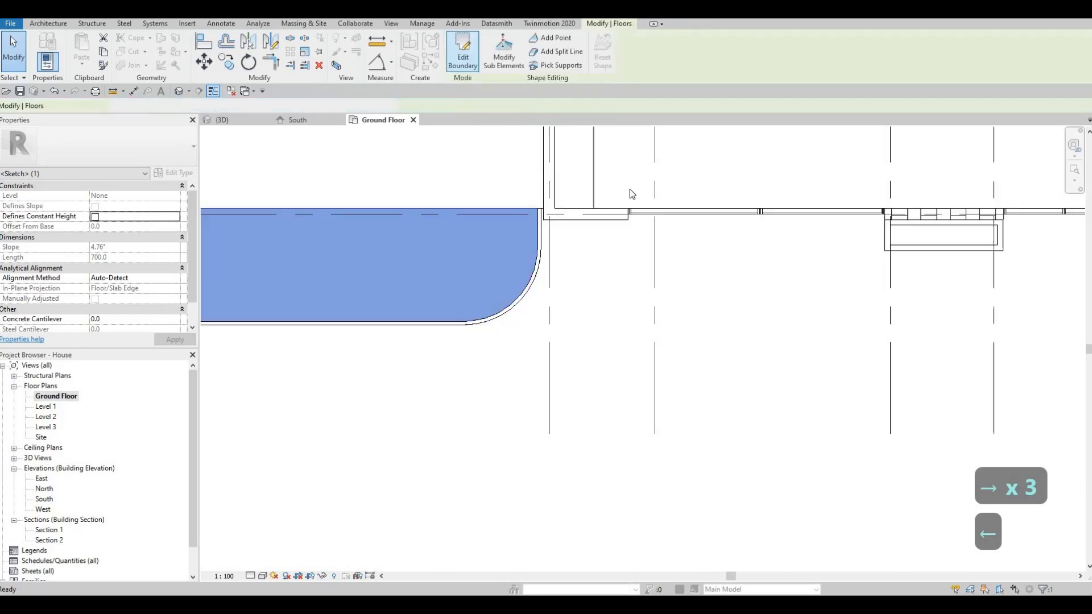
Edit the FLOOR 7 boundary again, nudging the right strip's short end edge closer to the house wall
scroll(696, 234, "down", 2)
middle_click_drag(701, 237, 710, 224)
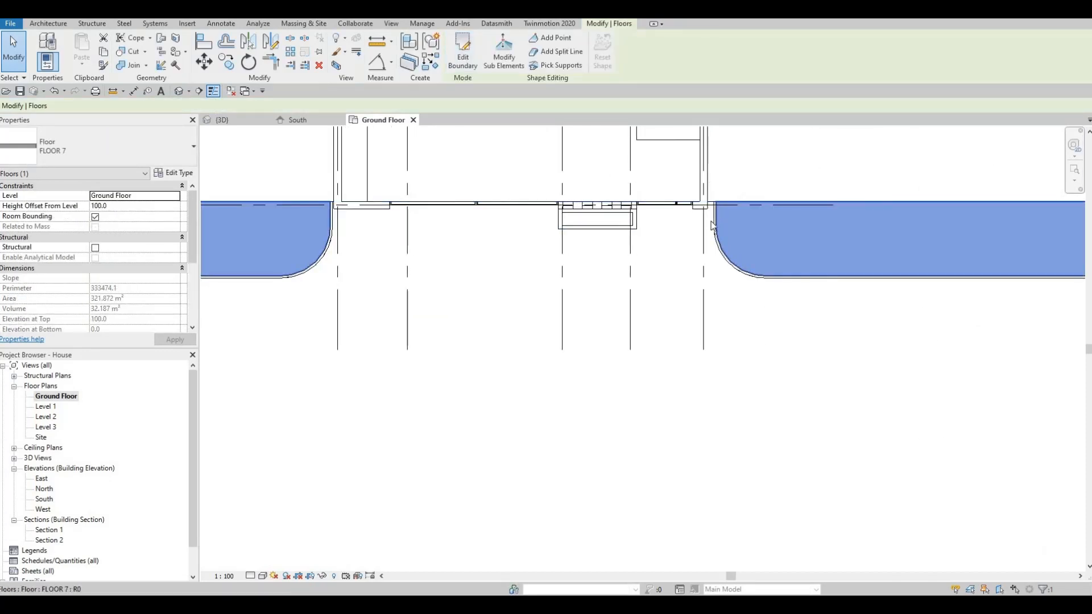
double_click(706, 213)
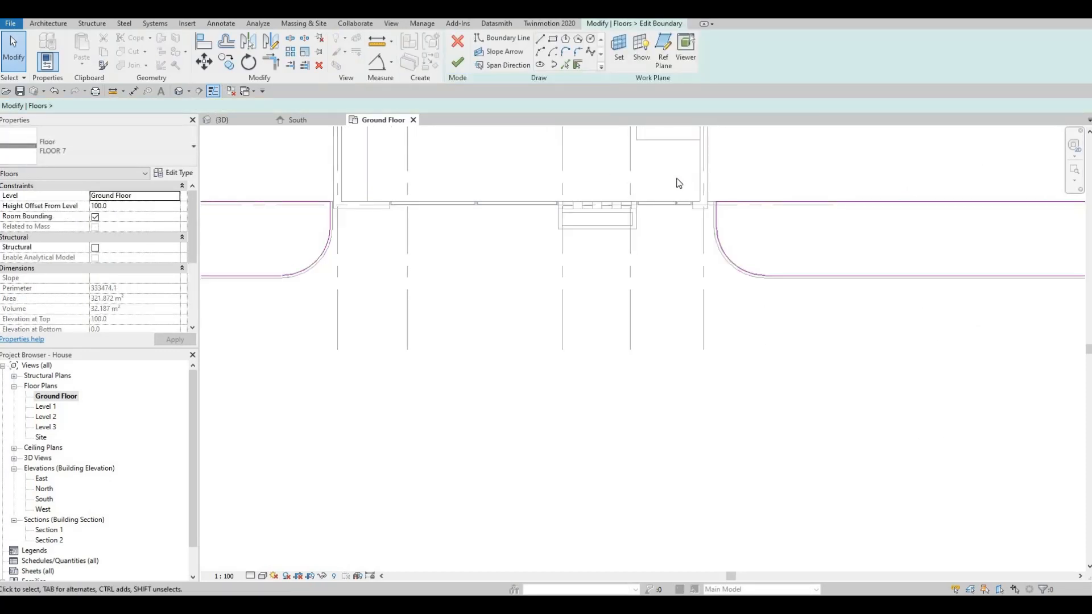
scroll(678, 181, "up", 3)
left_click(675, 182)
key("Left")
key("Left")
key("Left")
key("Left")
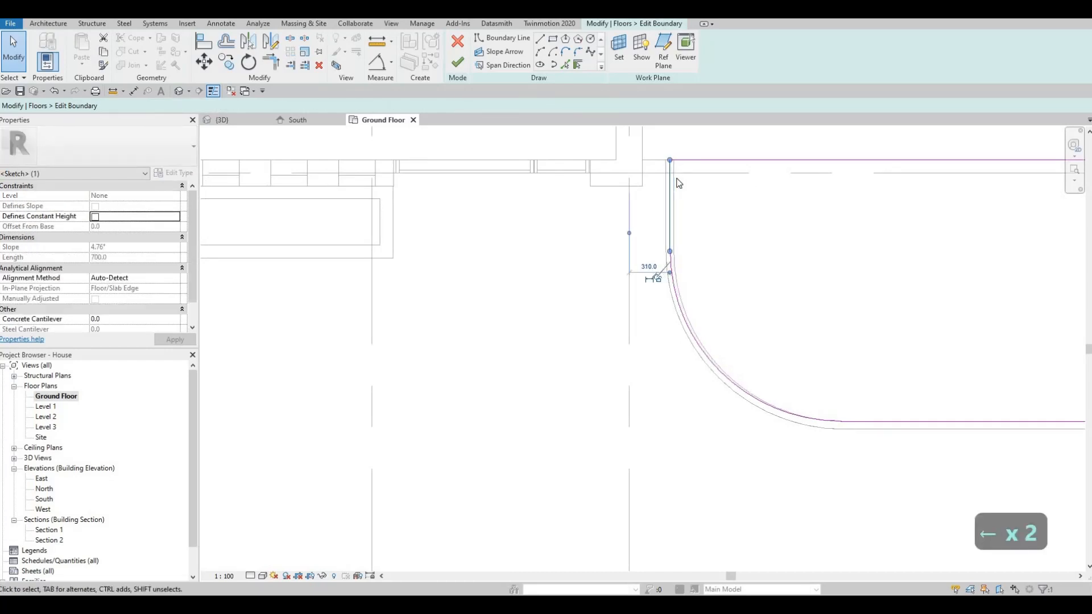
key("Left")
key("Left")
key("Left")
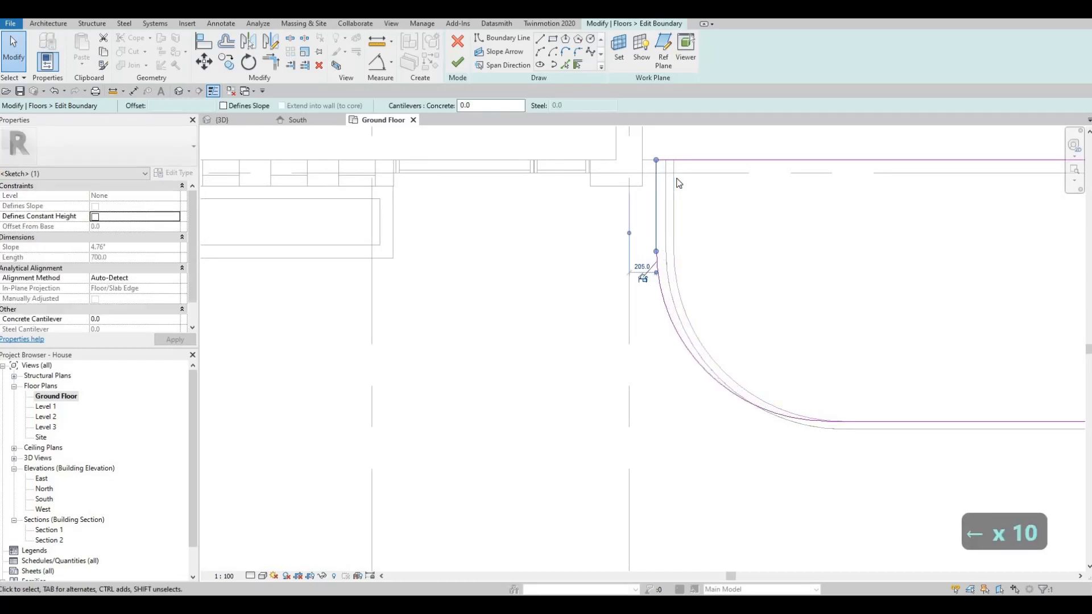
left_click(465, 69)
Nudge the left FLOOR 7 strip's short end edge slightly further toward the house wall, finish the boundary and return to the 3D view
scroll(711, 254, "down", 2)
scroll(506, 242, "down", 4)
middle_click_drag(497, 249, 831, 207)
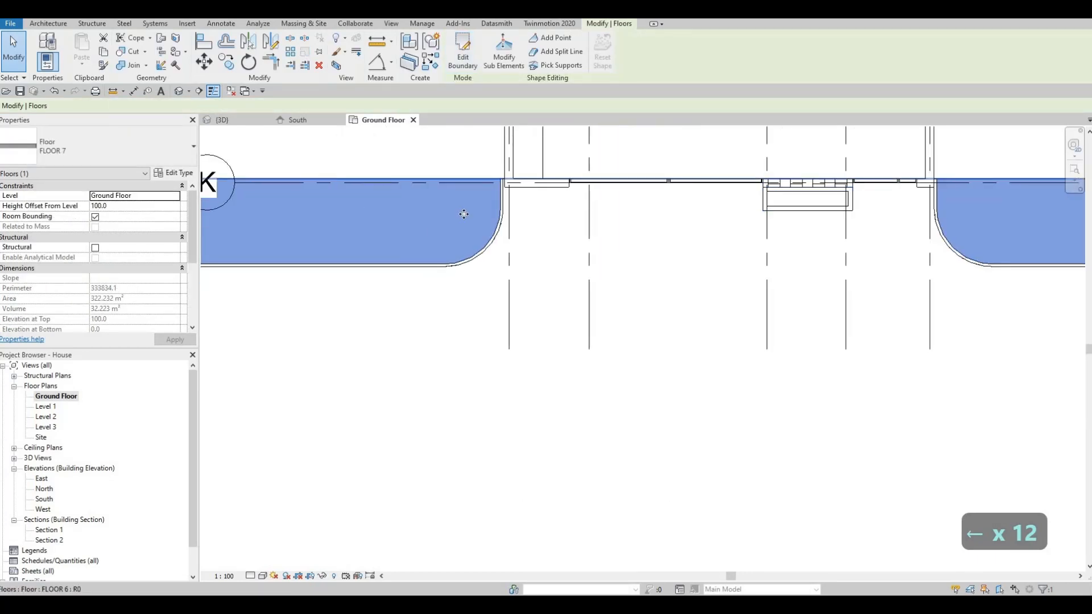
scroll(488, 210, "up", 8)
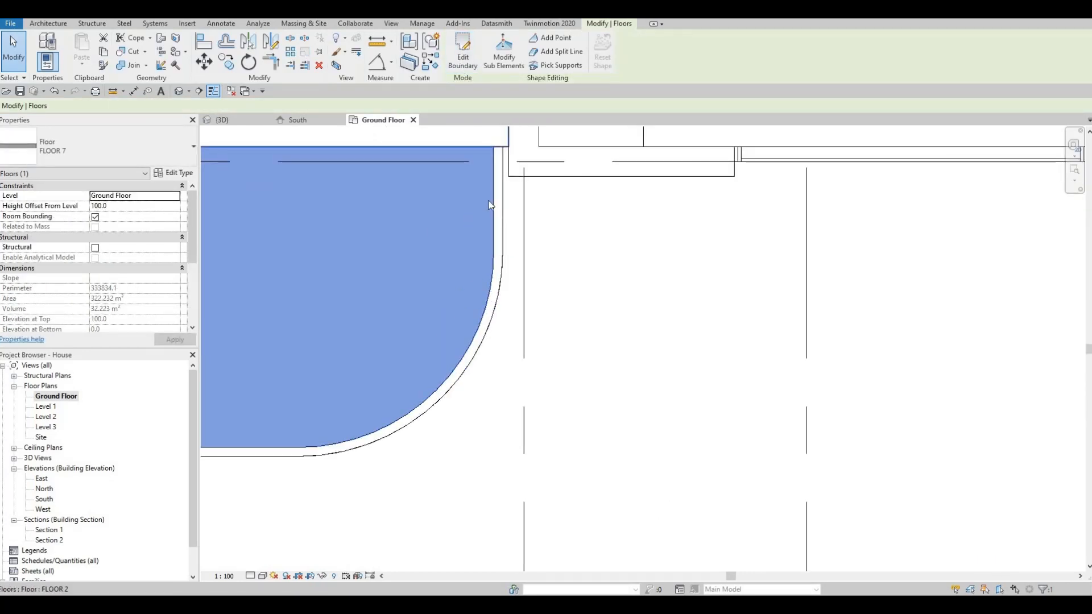
left_click(462, 66)
left_click(493, 206)
key("Right")
key("Right")
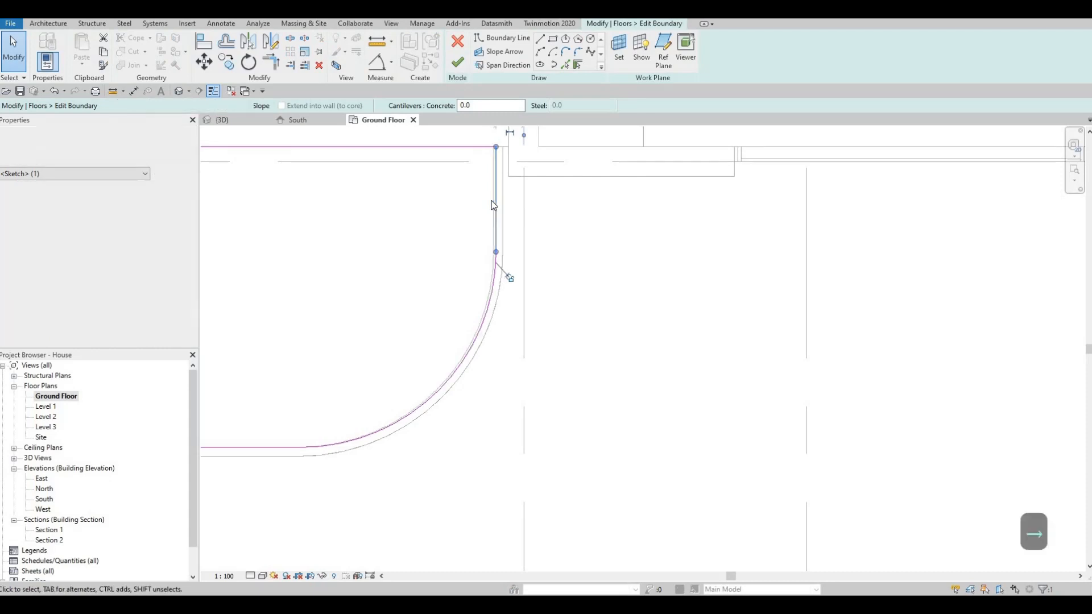
left_click(459, 60)
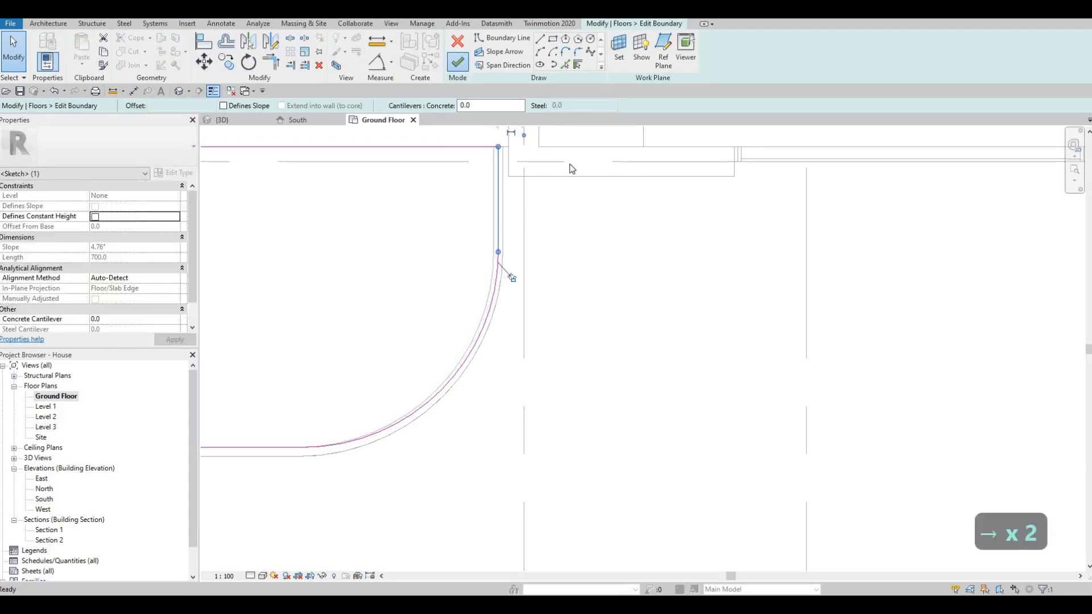
scroll(522, 199, "down", 6)
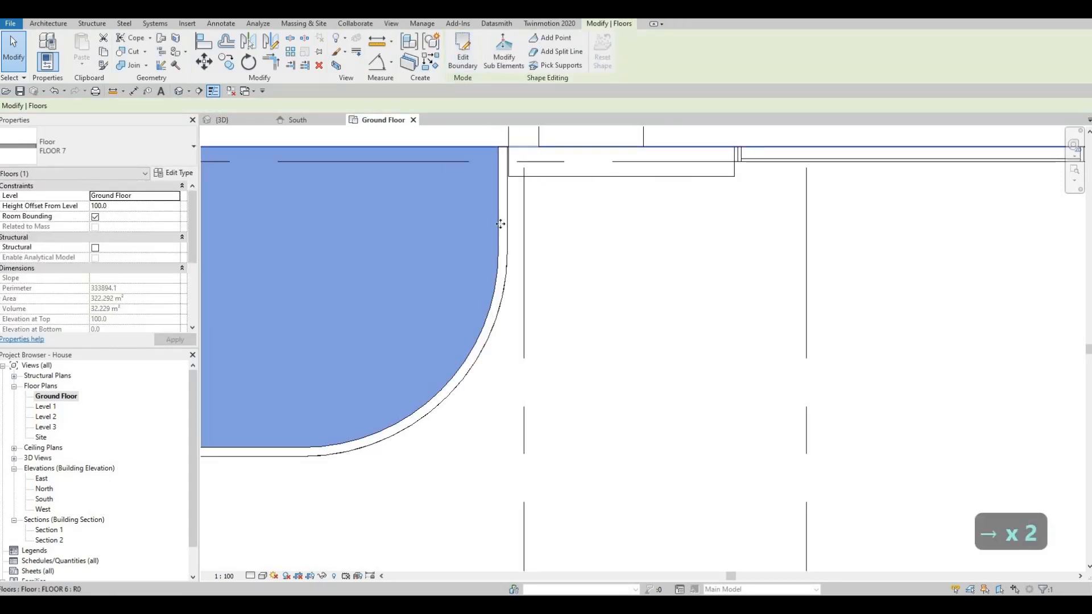
left_click(221, 119)
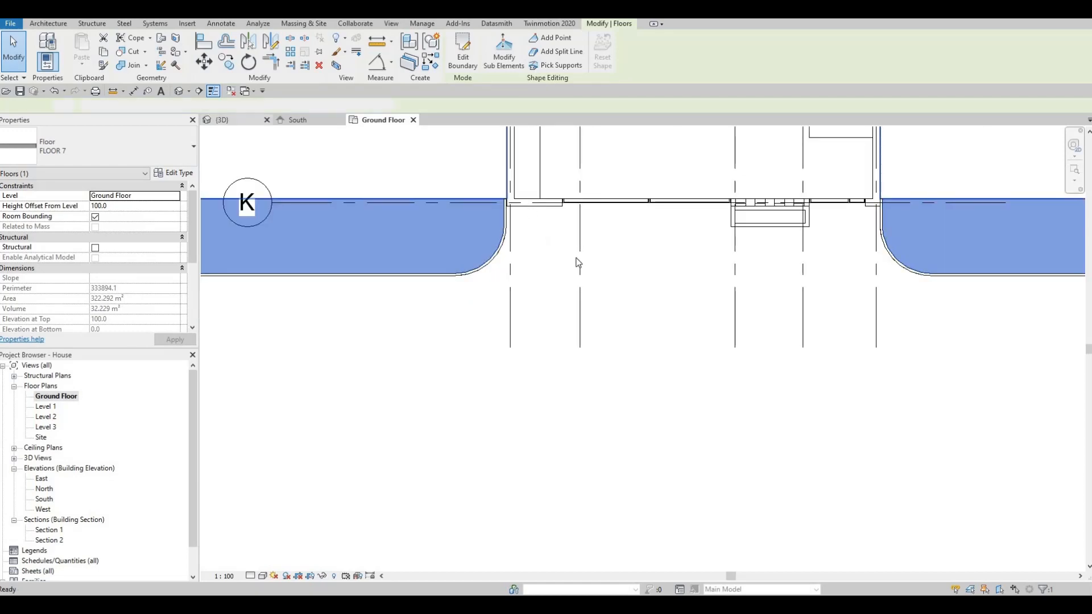
Examine the sidewalk, curbs and front gate along the street side of the house in 3D
key("Escape")
scroll(557, 282, "up", 12)
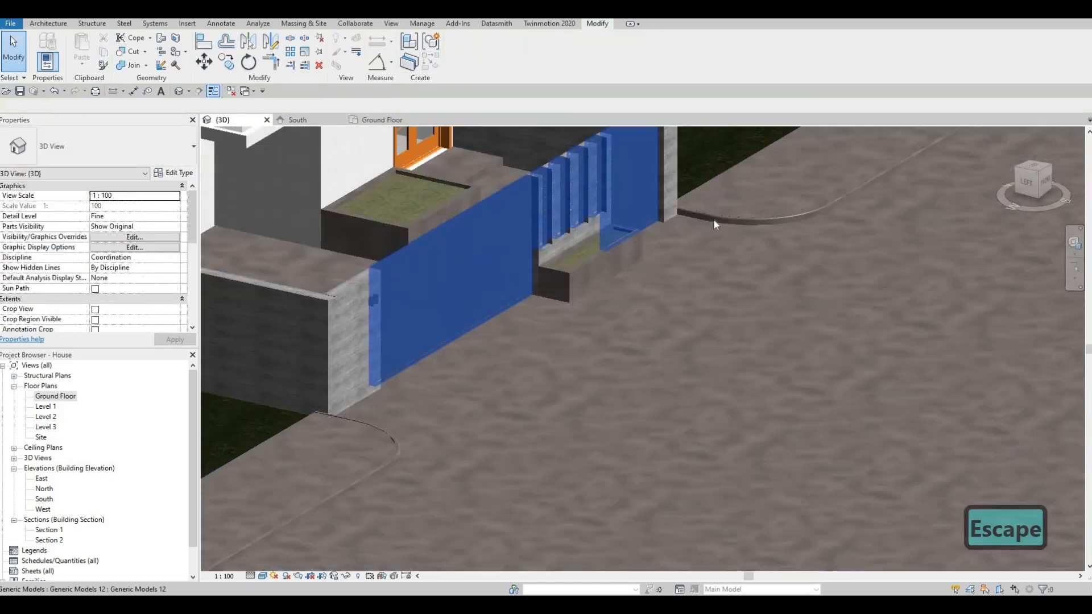
scroll(464, 308, "down", 5)
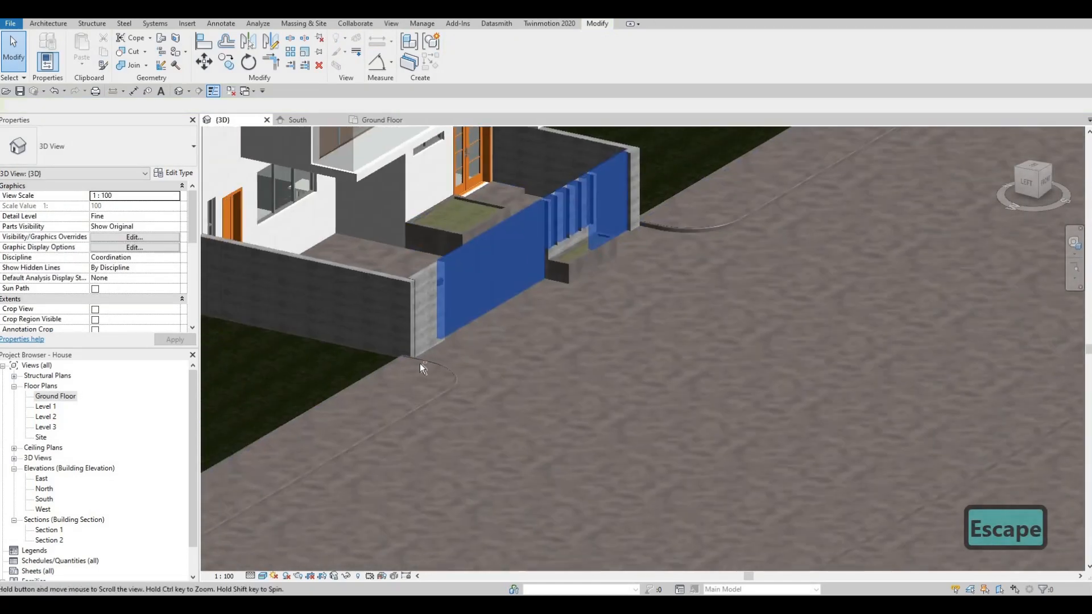
middle_click_drag(420, 363, 742, 288, "shift")
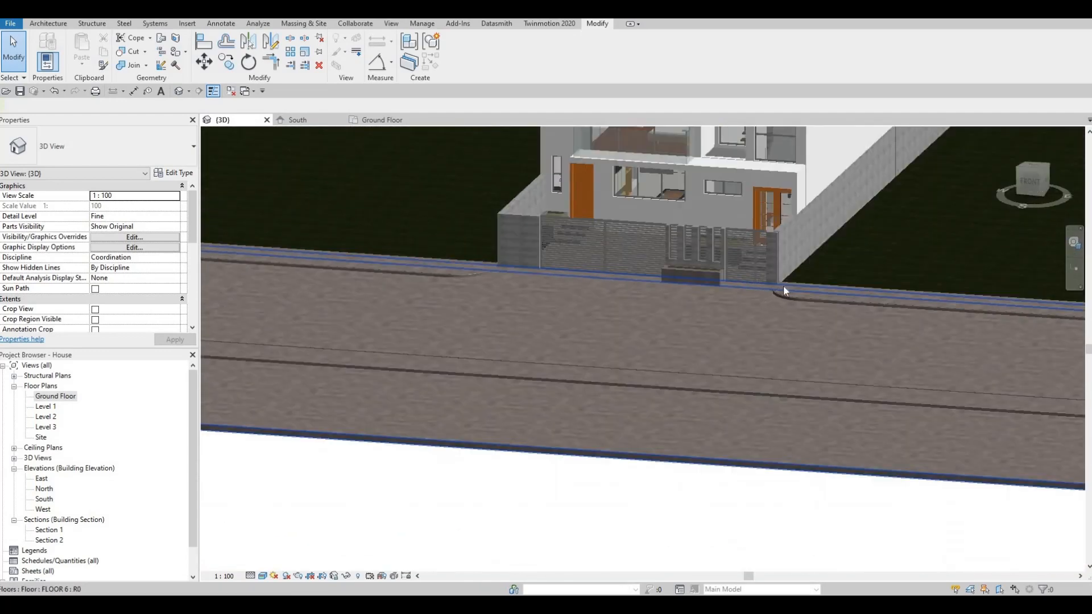
scroll(770, 286, "up", 6)
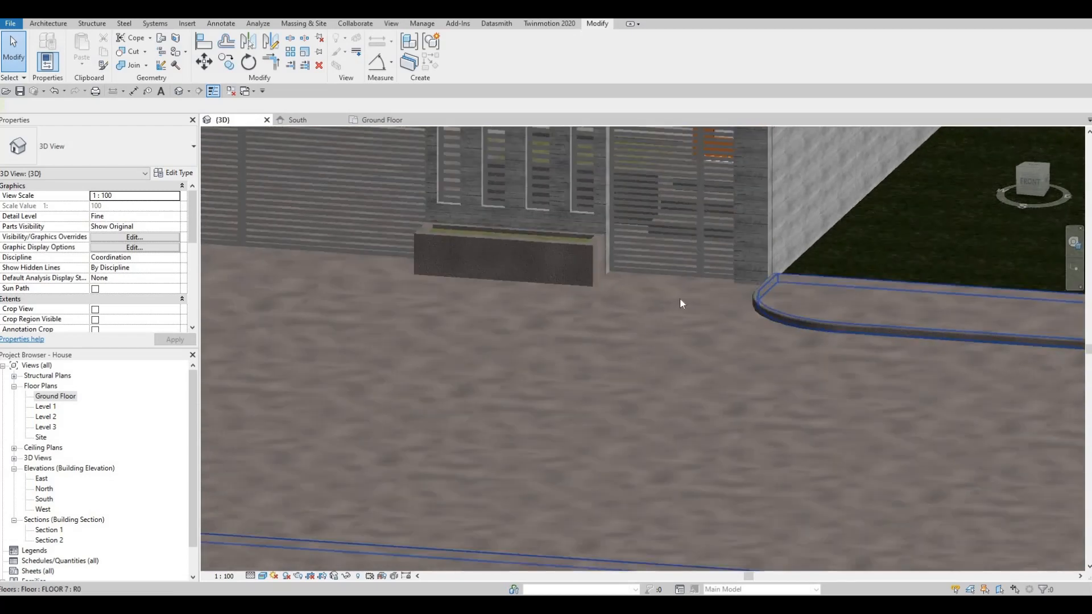
scroll(677, 300, "down", 6)
key("Escape")
middle_click_drag(686, 275, 797, 349, "shift")
scroll(796, 314, "up", 3)
scroll(740, 322, "down", 3)
middle_click_drag(705, 266, 718, 277, "shift")
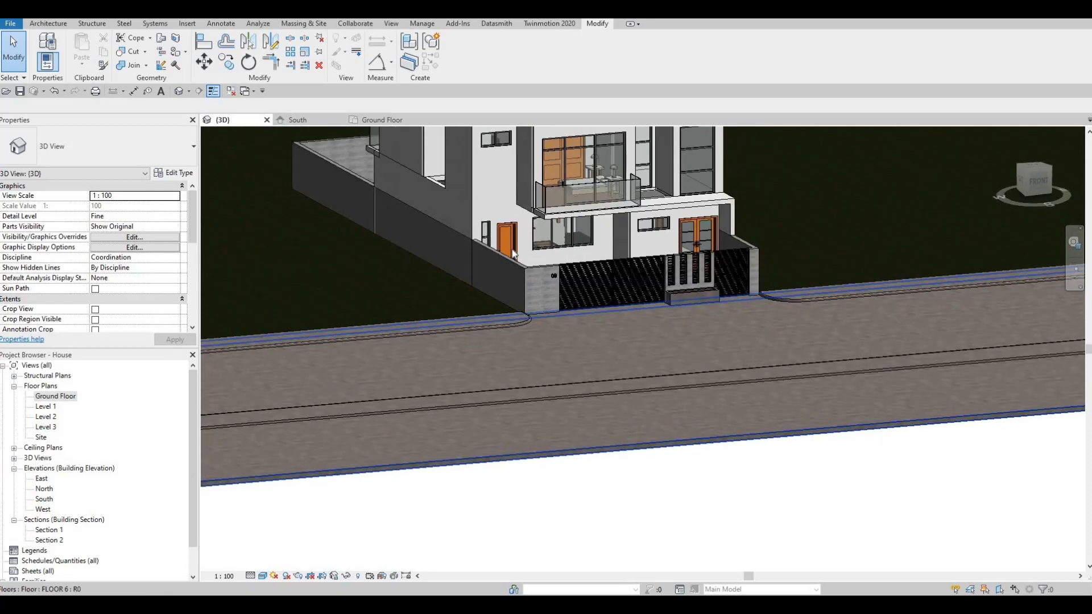
Start an in-place component in the Generic Models category and begin an extrusion for the concrete wall with the house number 09
scroll(722, 265, "up", 2)
middle_click_drag(406, 285, 519, 295)
scroll(520, 294, "up", 3)
scroll(520, 291, "up", 2)
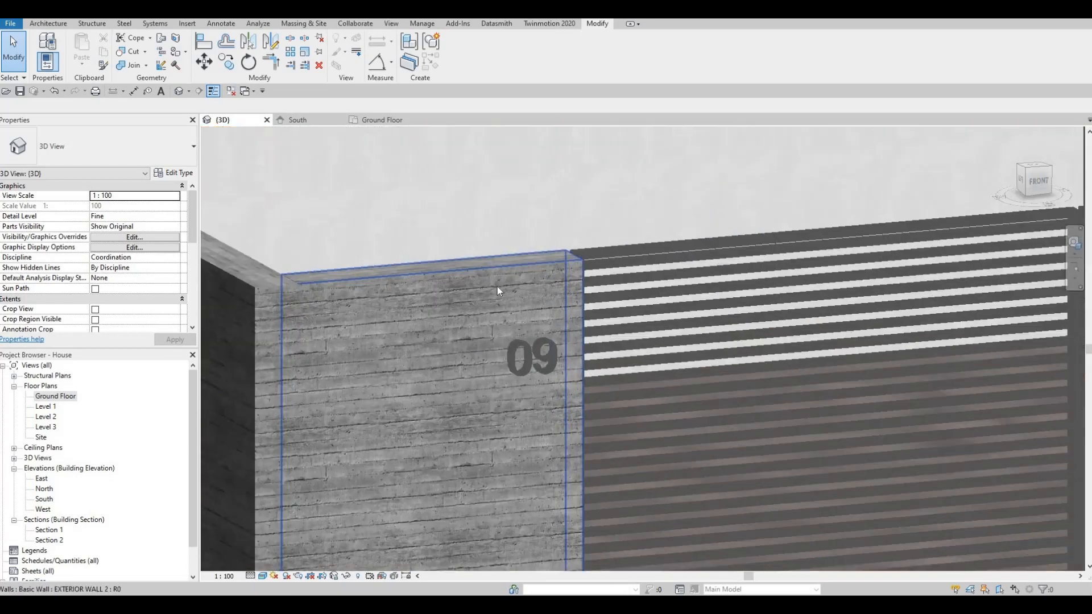
scroll(446, 256, "up", 1)
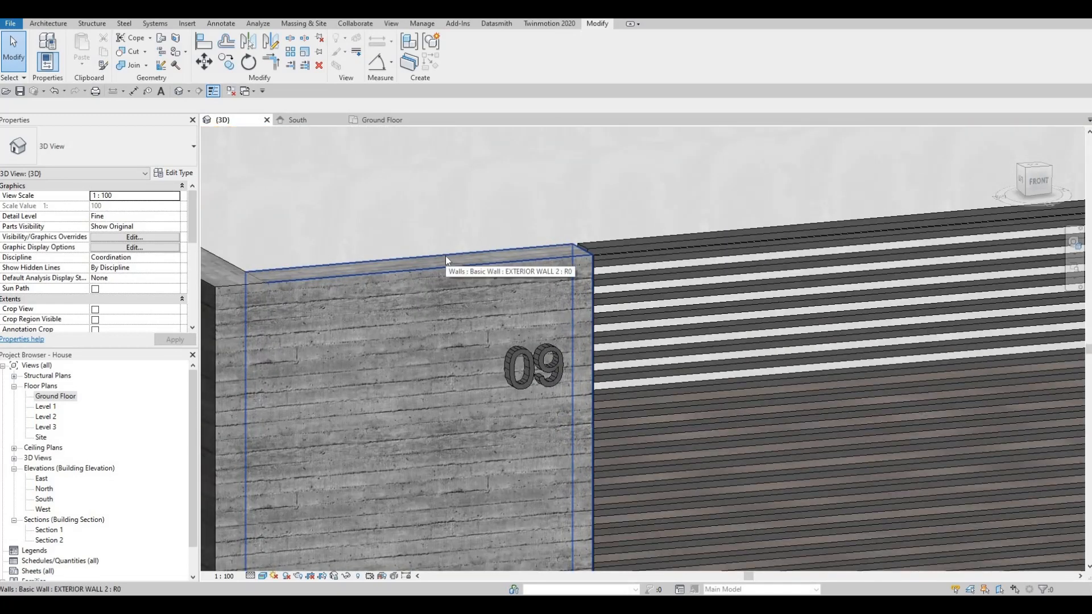
left_click(49, 24)
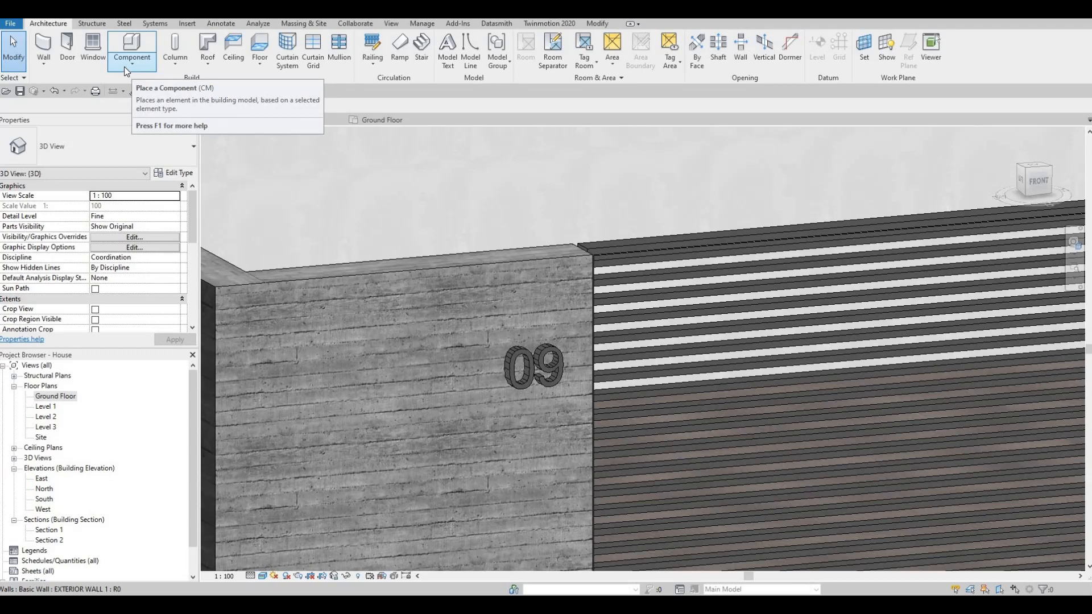
left_click(117, 66)
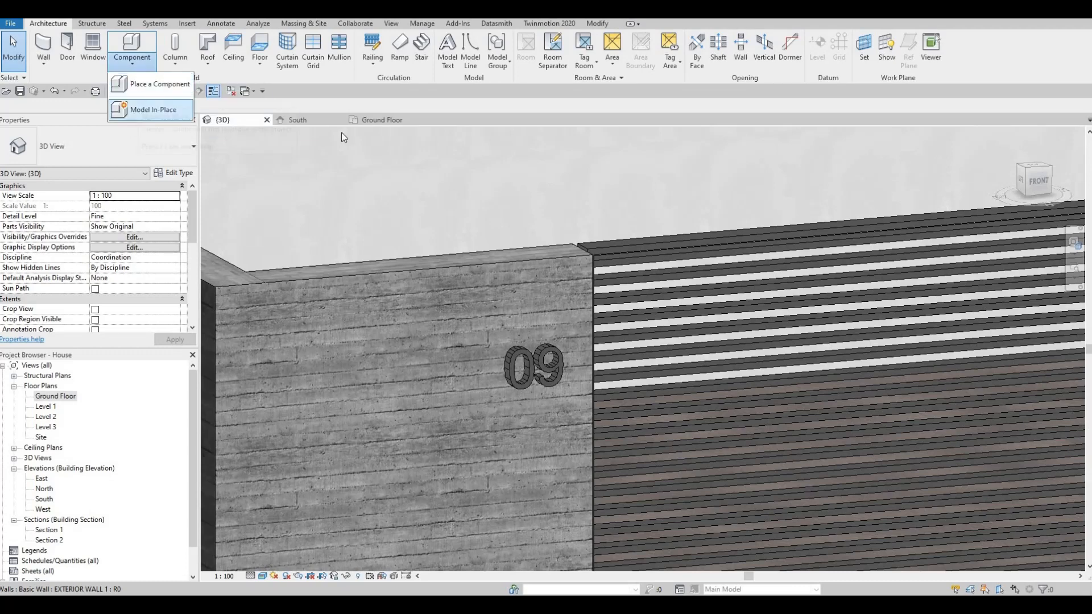
left_click(145, 108)
scroll(669, 242, "down", 3)
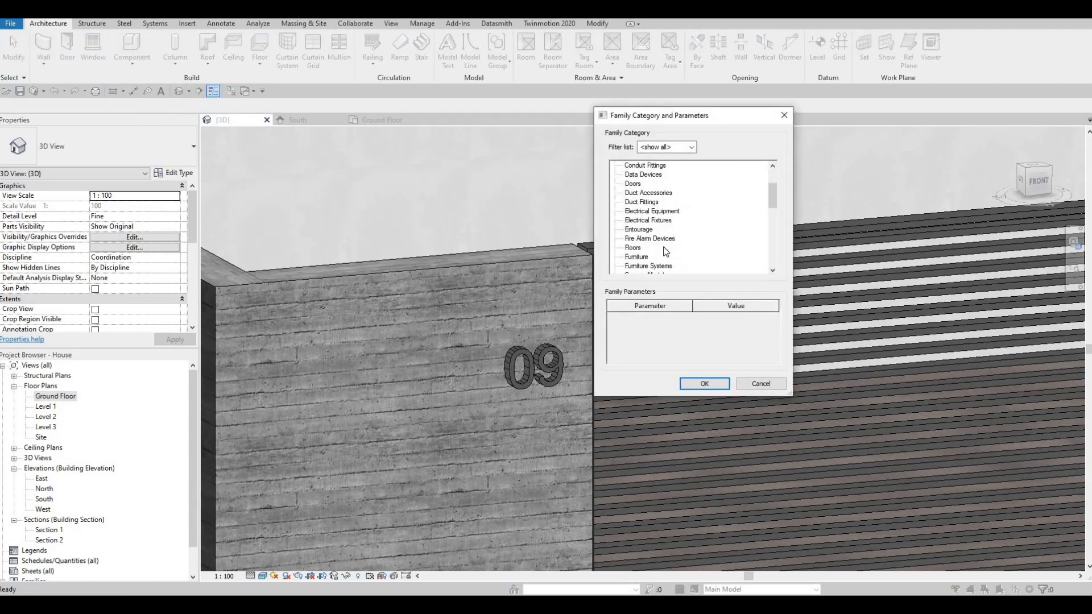
left_click(646, 248)
left_click(705, 384)
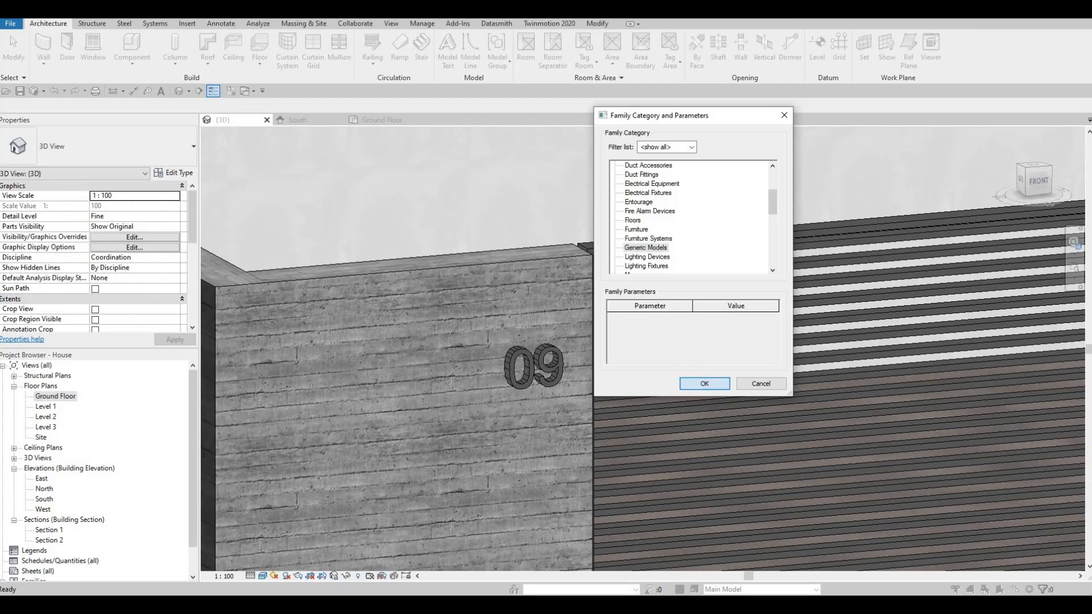
key("Return")
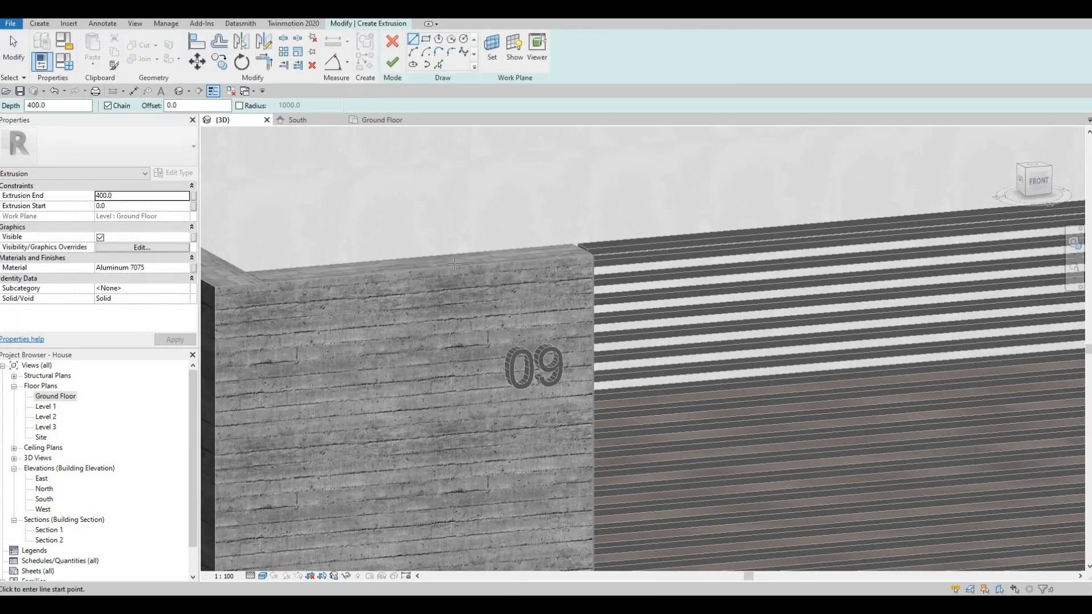
Set the wall's front face as the work plane and extrude a small rectangle 400 mm deep above the house number 09
left_click(492, 56)
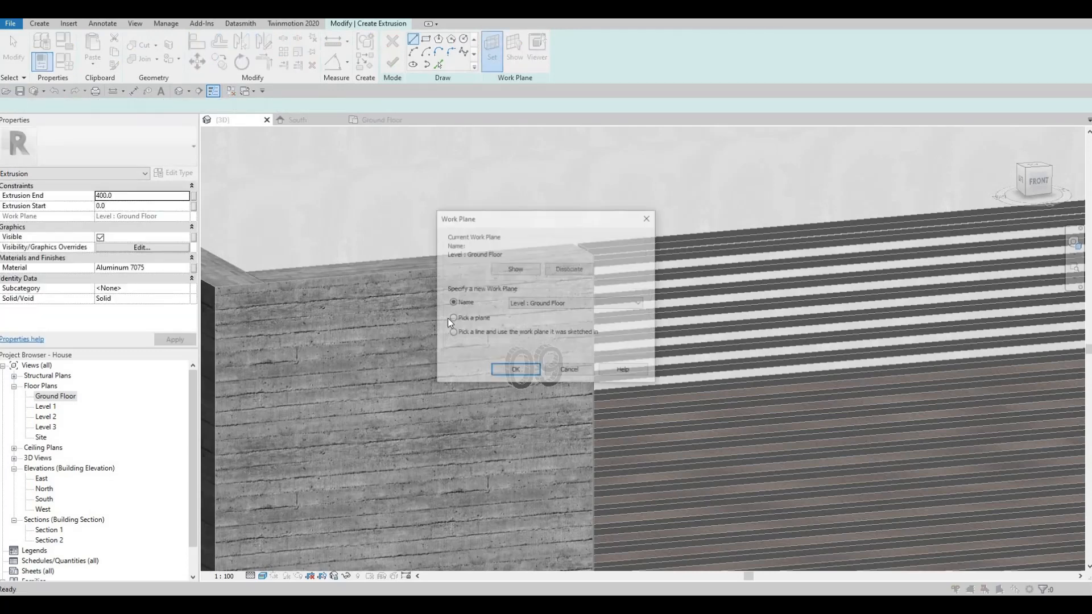
left_click(514, 370)
left_click(512, 363)
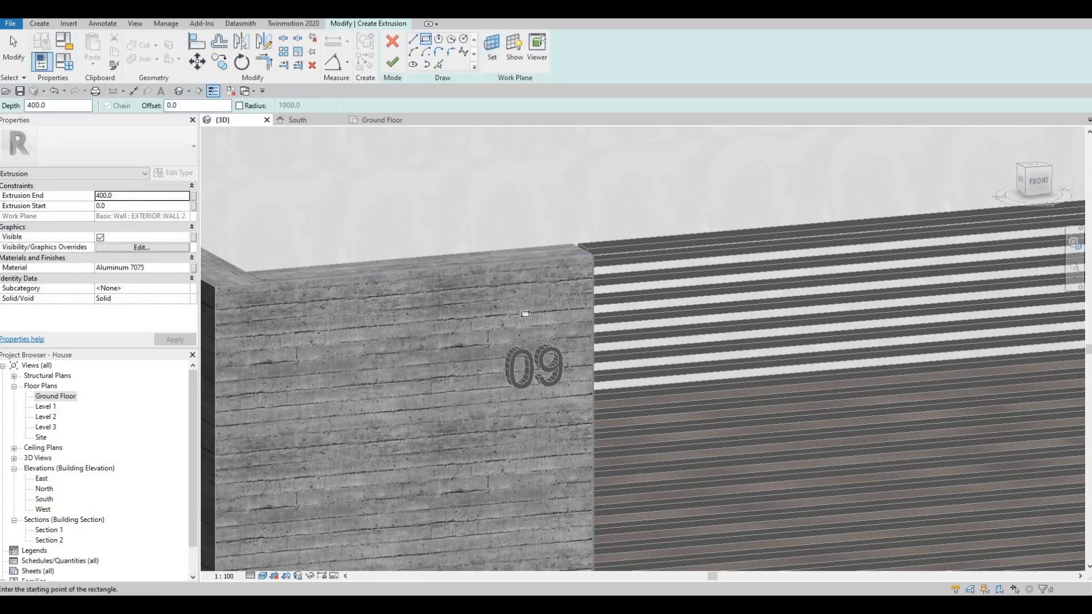
left_click(505, 285)
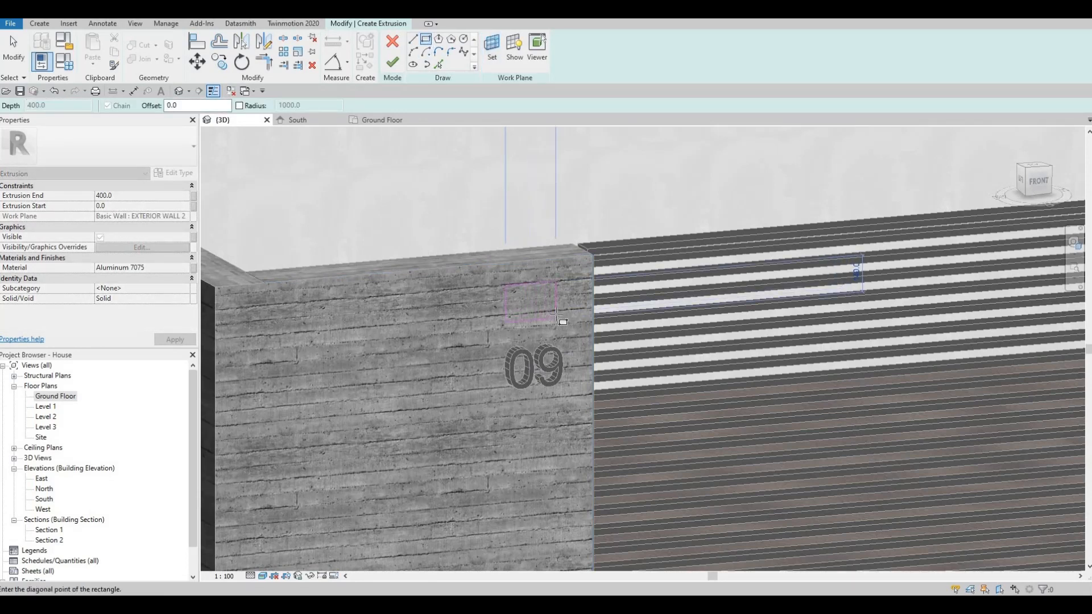
left_click(557, 315)
key("Escape")
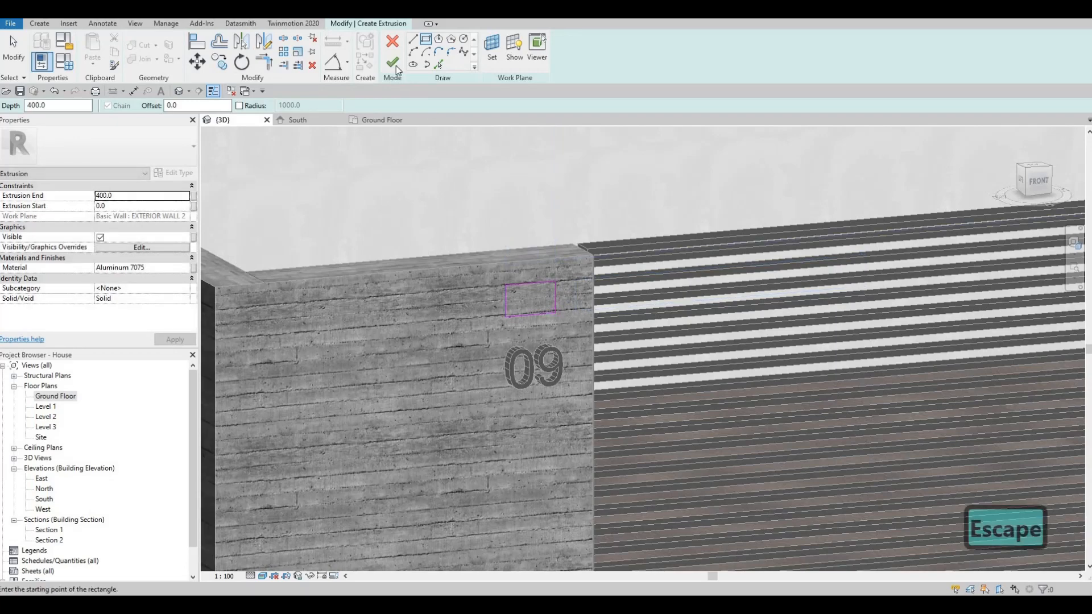
left_click(392, 62)
key("Escape")
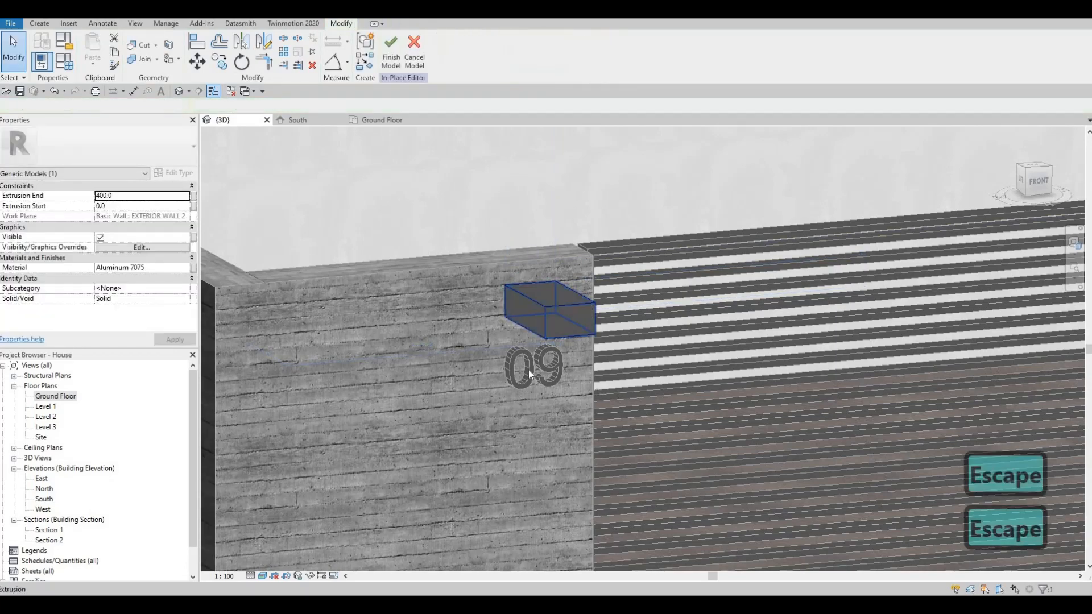
Shorten the extruded box above the house number to a depth of 50 mm
mouse_move(528, 369)
middle_mouse_down("shift")
mouse_move(650, 366)
mouse_move(723, 332)
mouse_move(657, 332)
middle_mouse_up("shift")
scroll(657, 332, "up", 3)
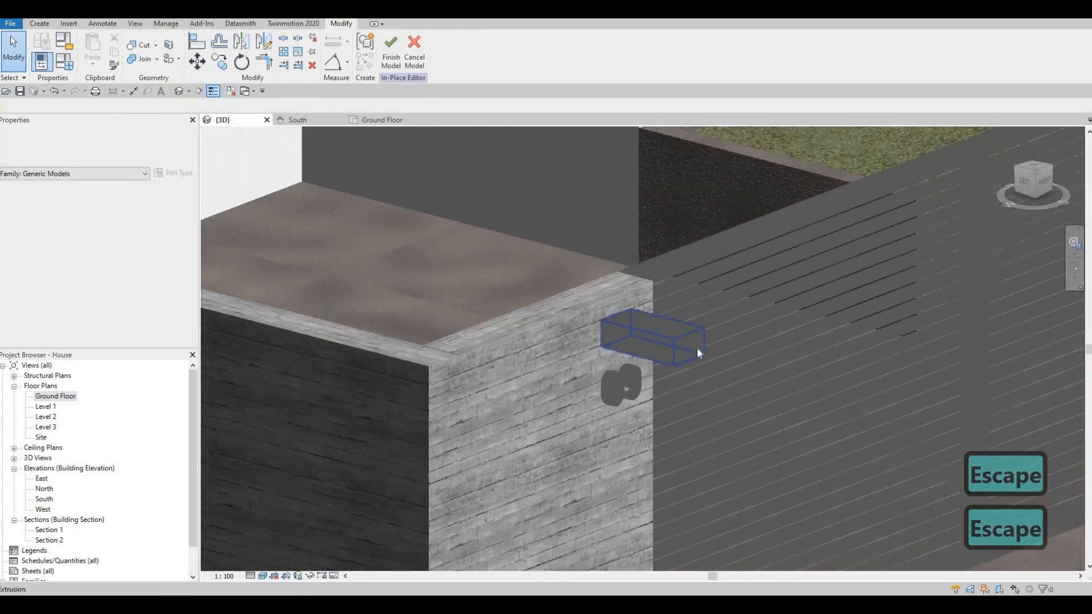
left_click(658, 337)
left_click(657, 336)
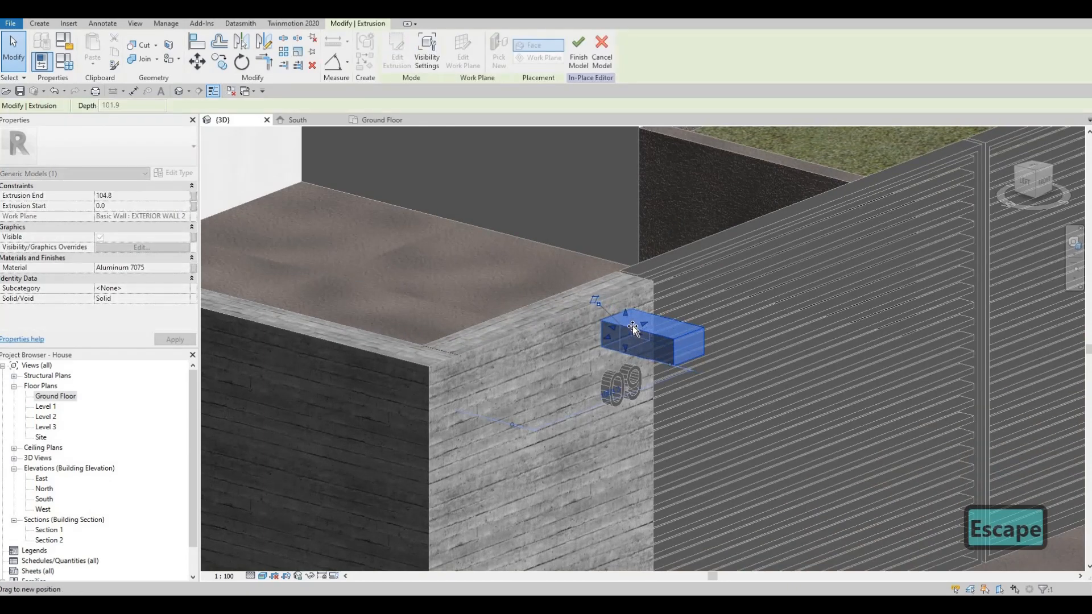
left_click_drag(626, 325, 618, 337)
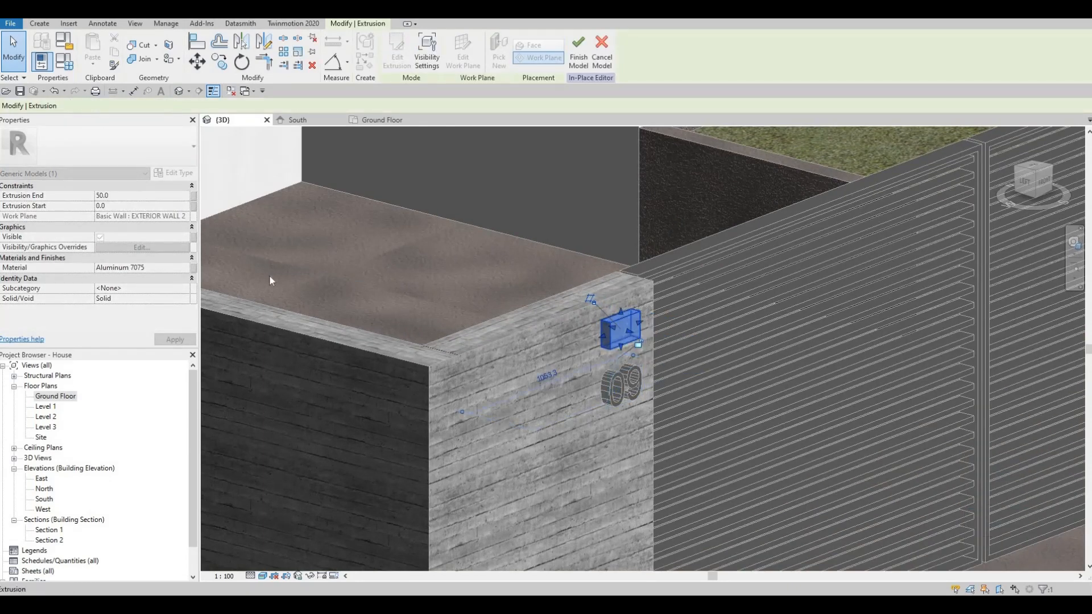
Assign the Laminate, Black material from the Plastic category of AEC Materials to the small box
scroll(567, 361, "down", 5)
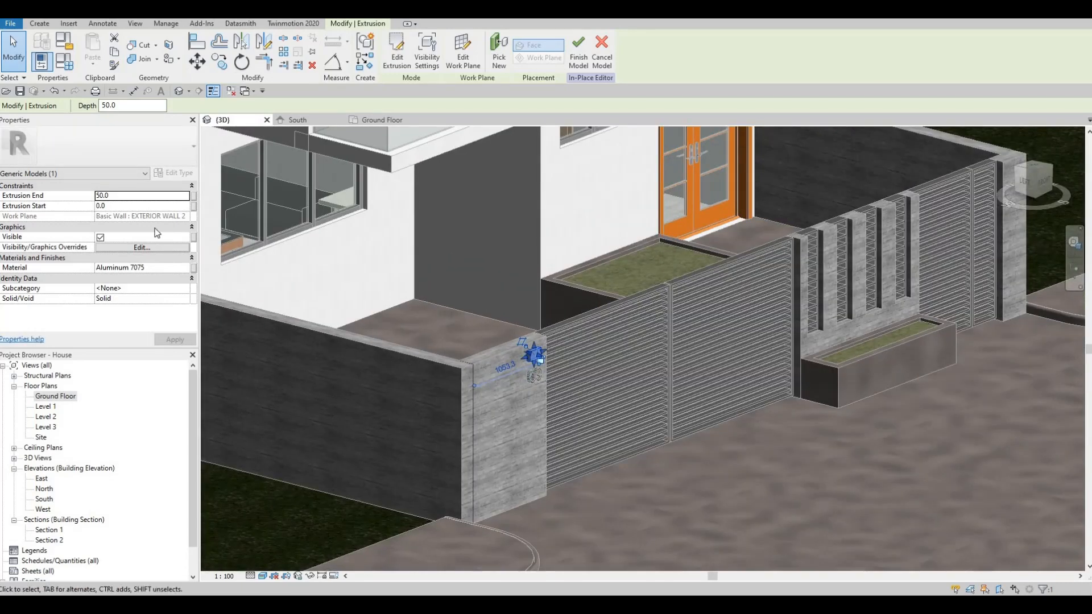
left_click(180, 268)
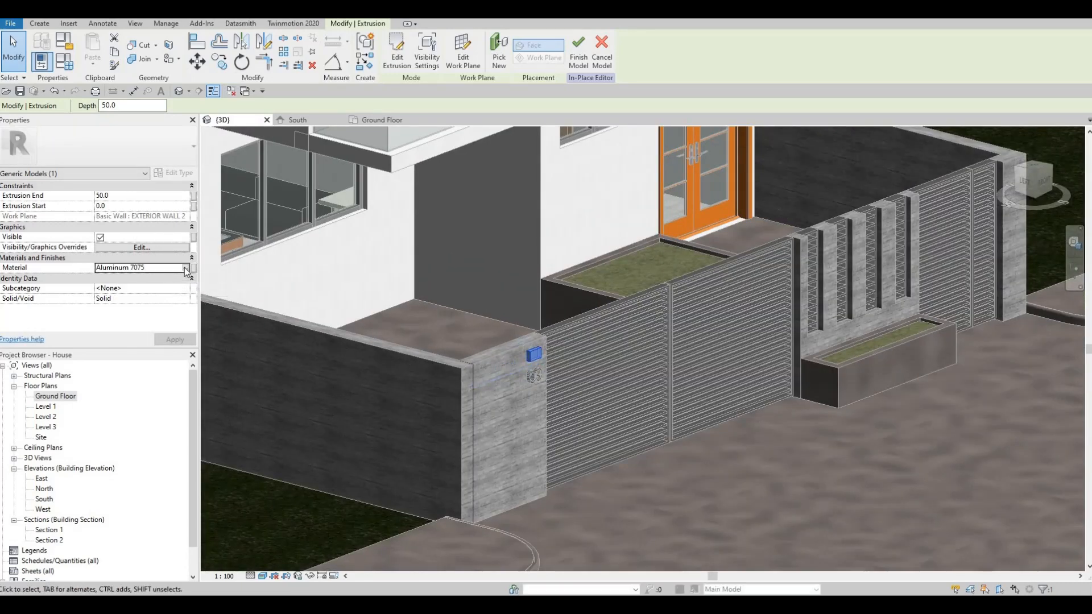
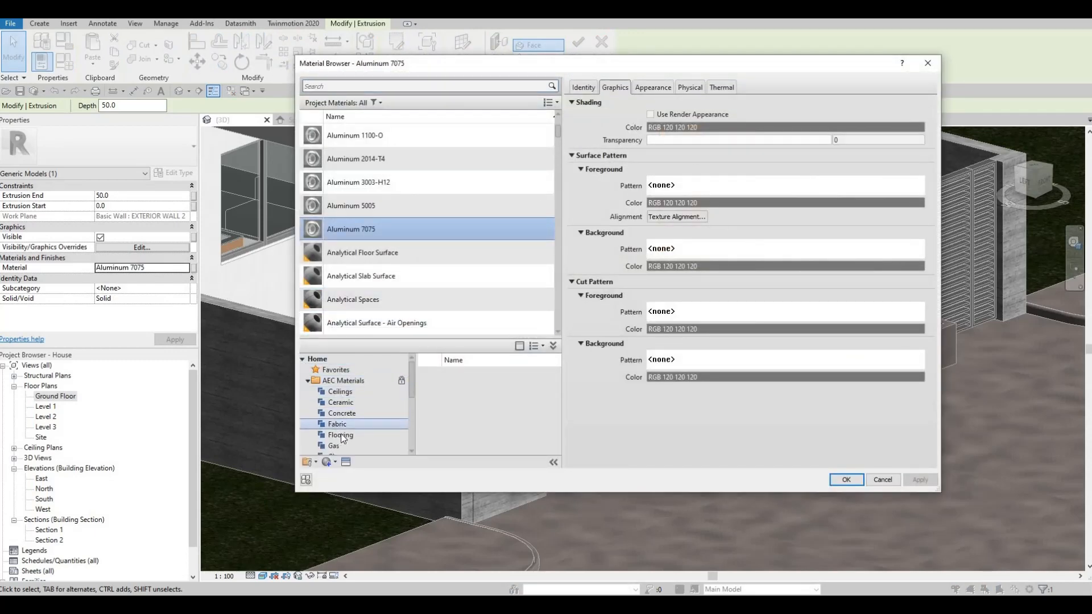
scroll(350, 436, "down", 3)
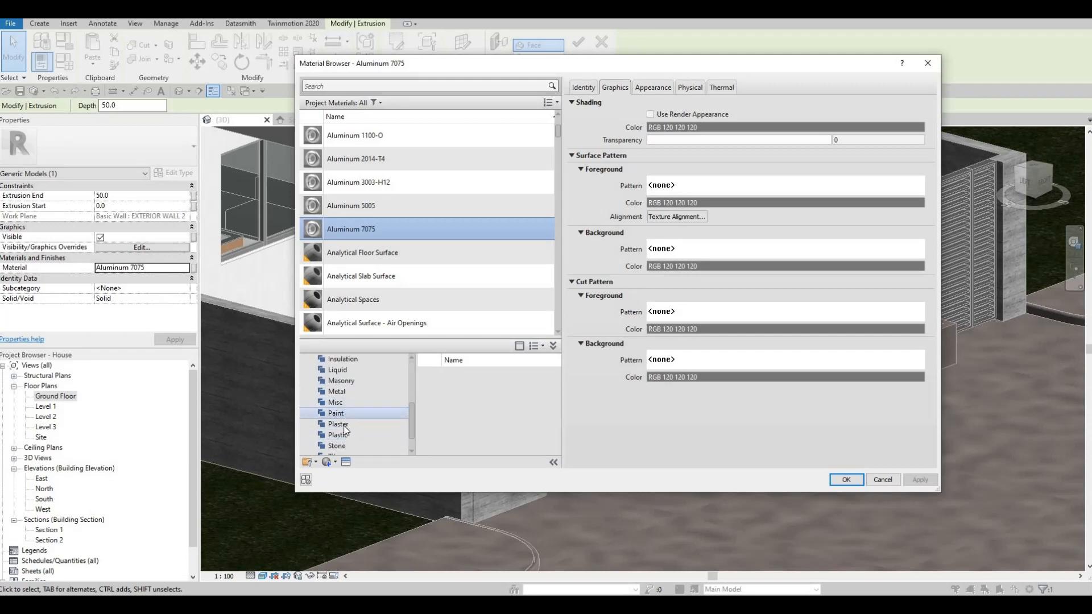
left_click(340, 435)
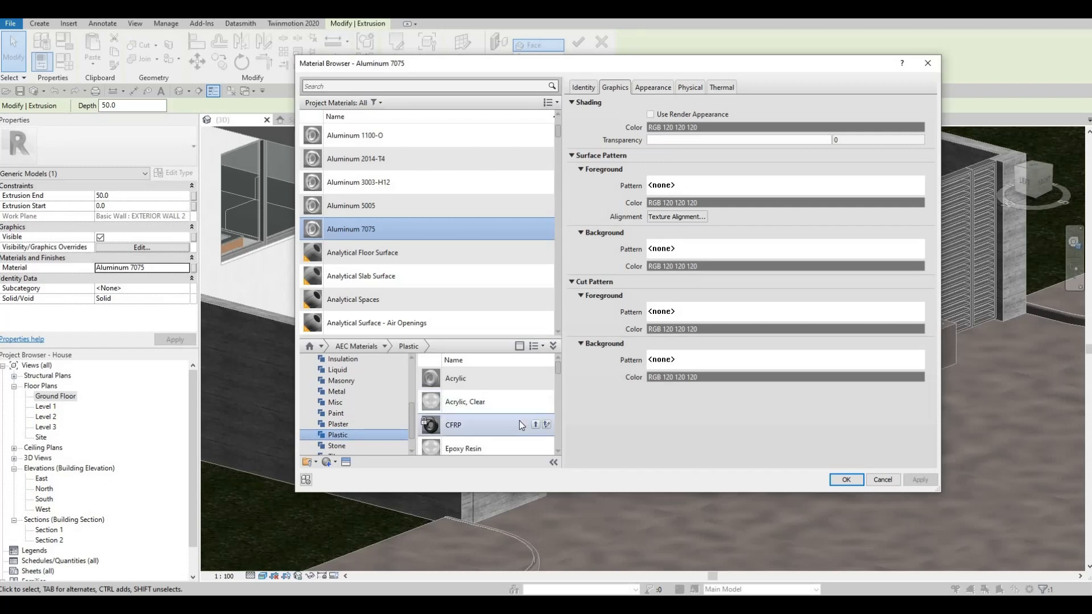
scroll(520, 421, "down", 3)
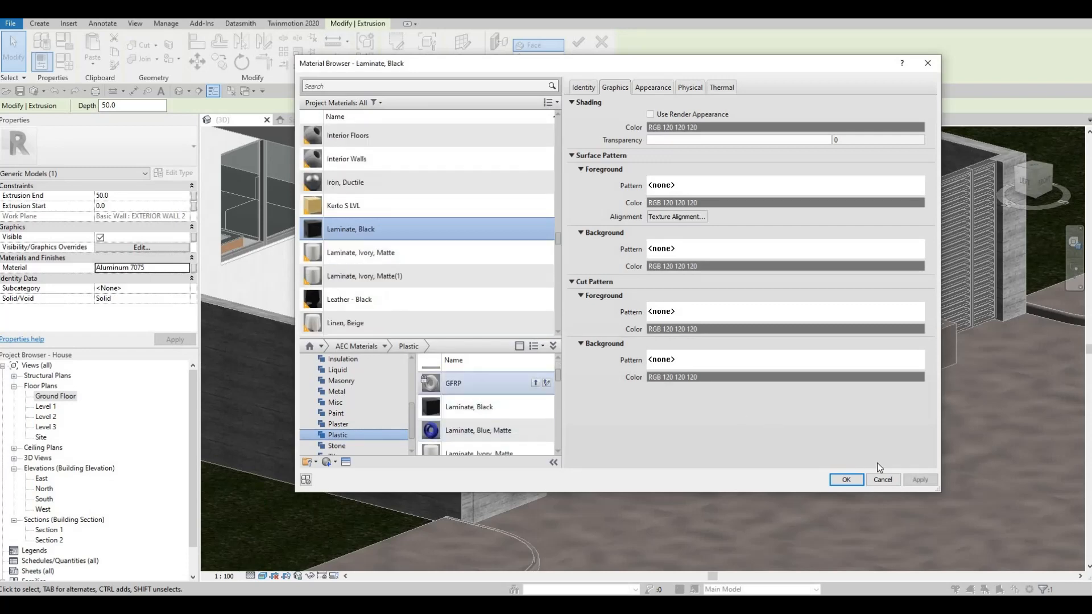
left_click(847, 481)
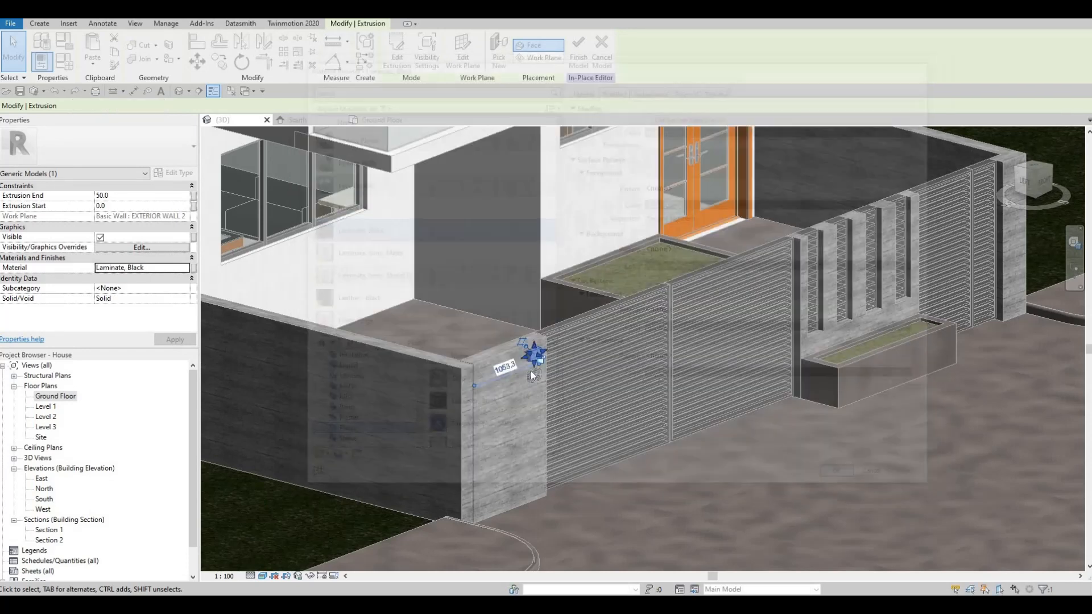
scroll(398, 355, "up", 4)
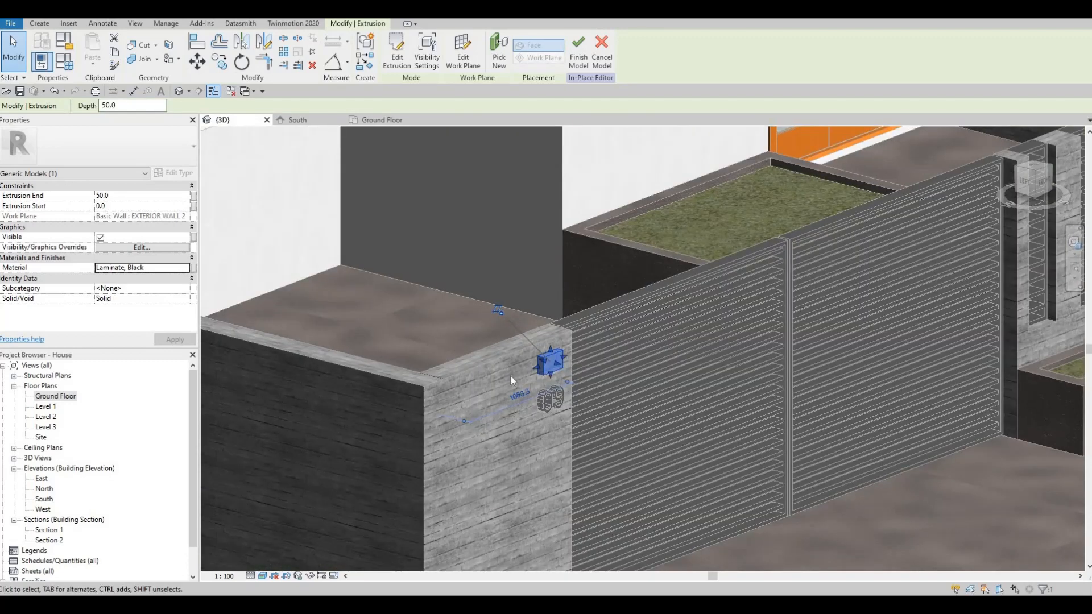
key("Escape")
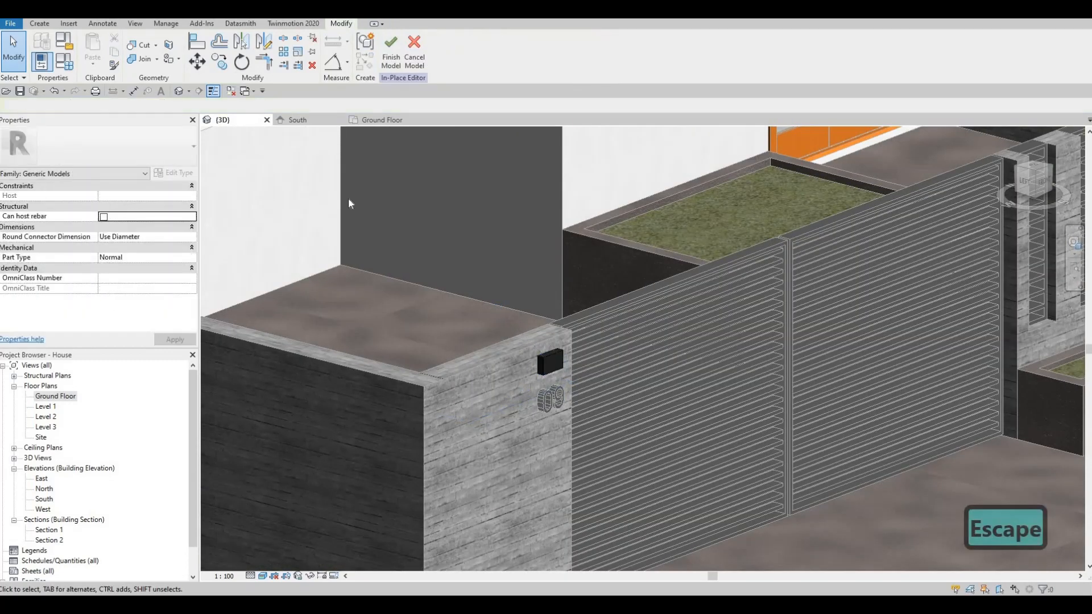
left_click(297, 120)
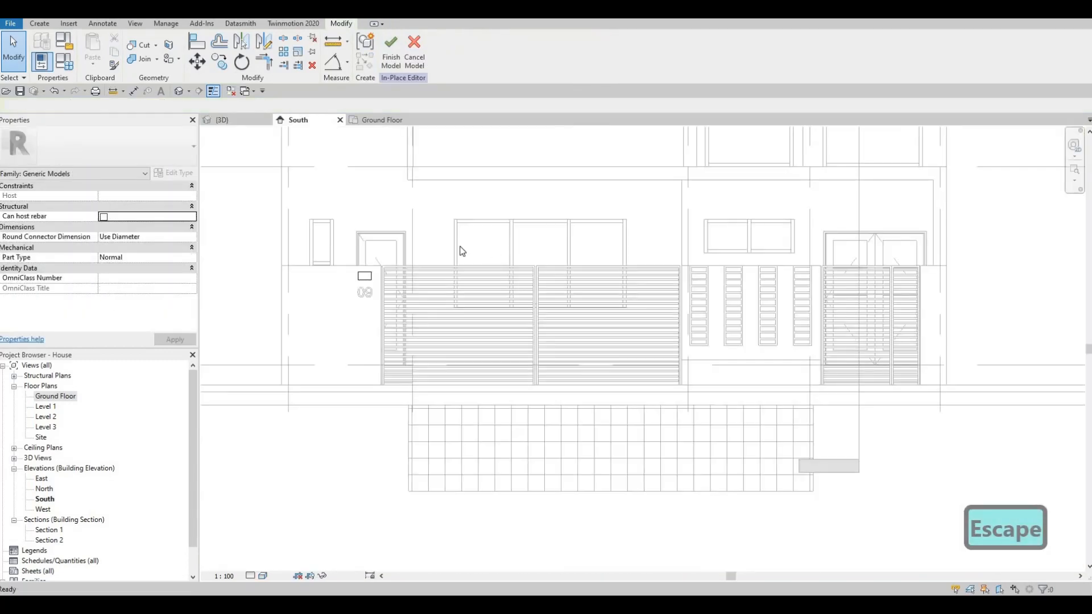
left_click(40, 24)
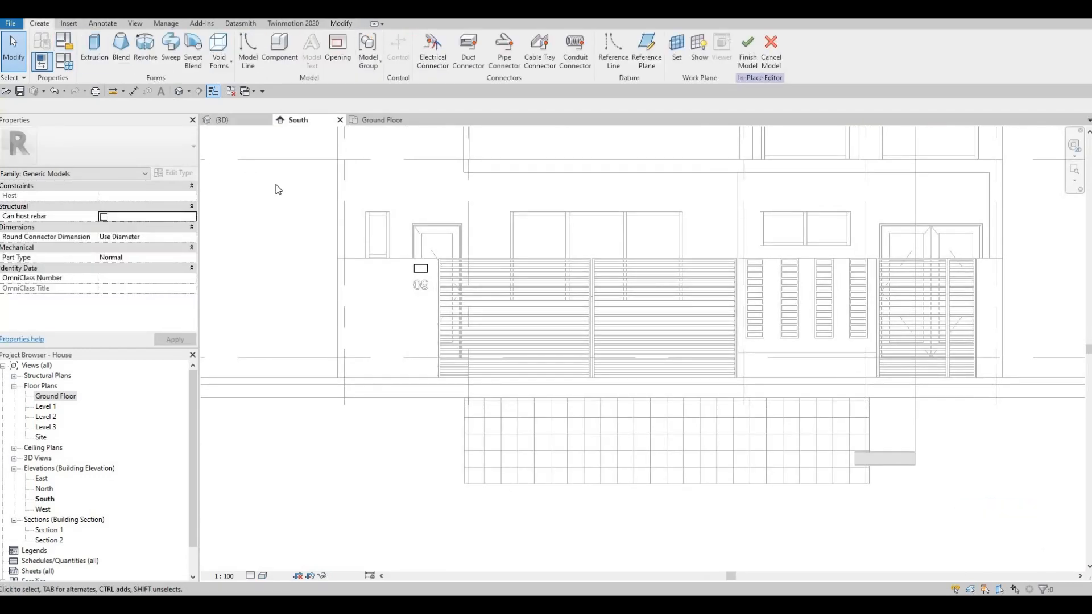
left_click(222, 120)
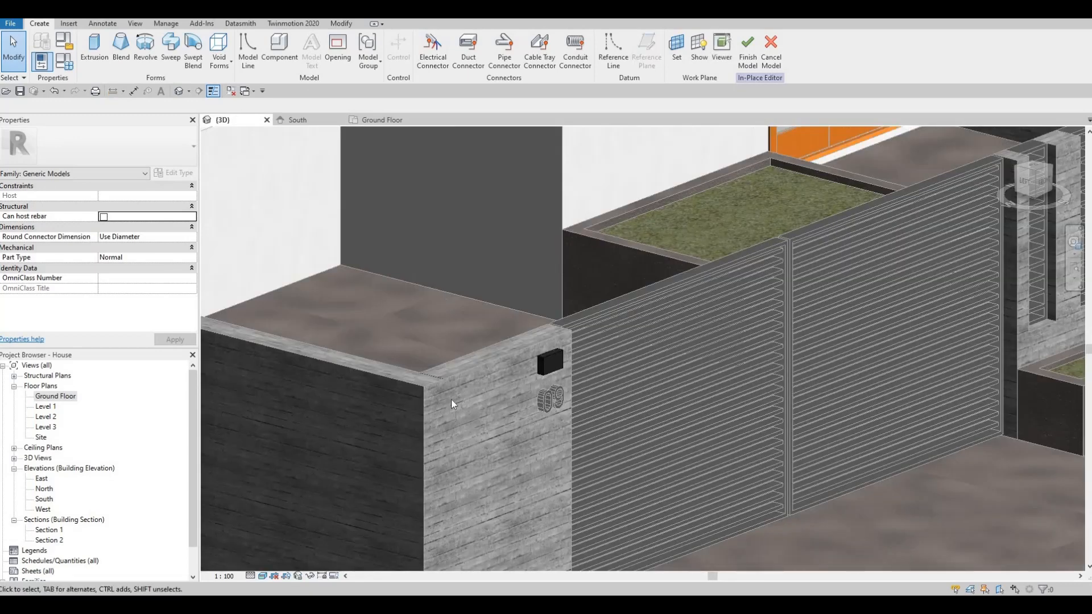
Start a new extrusion with the narrow side face of the black box as its work plane
scroll(543, 288, "down", 2)
middle_click_drag(543, 288, 606, 309, "shift")
scroll(612, 307, "up", 3)
scroll(638, 293, "up", 3)
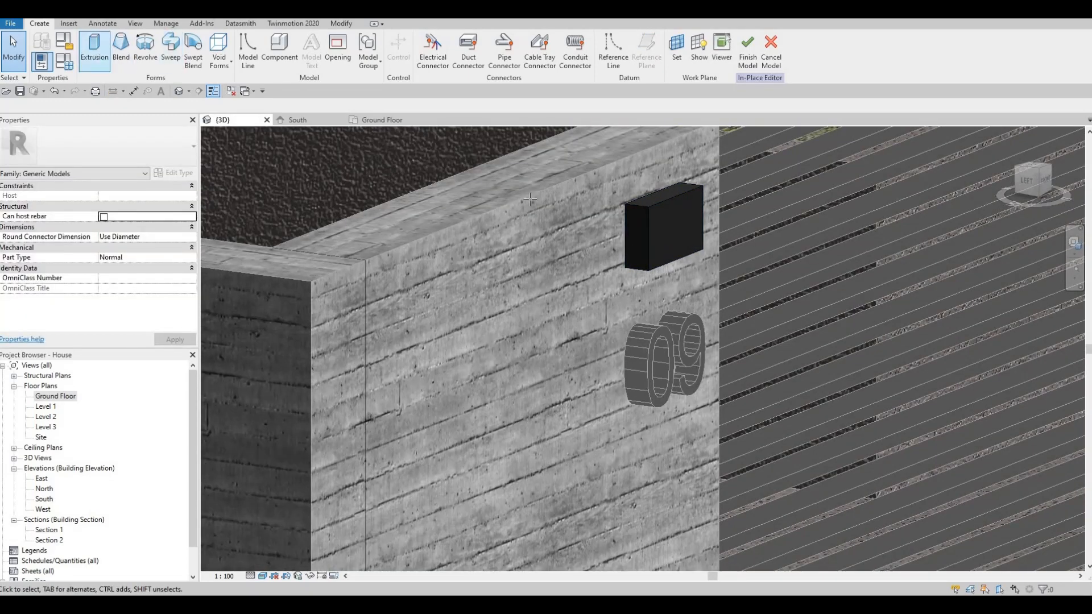
left_click(96, 50)
left_click(492, 48)
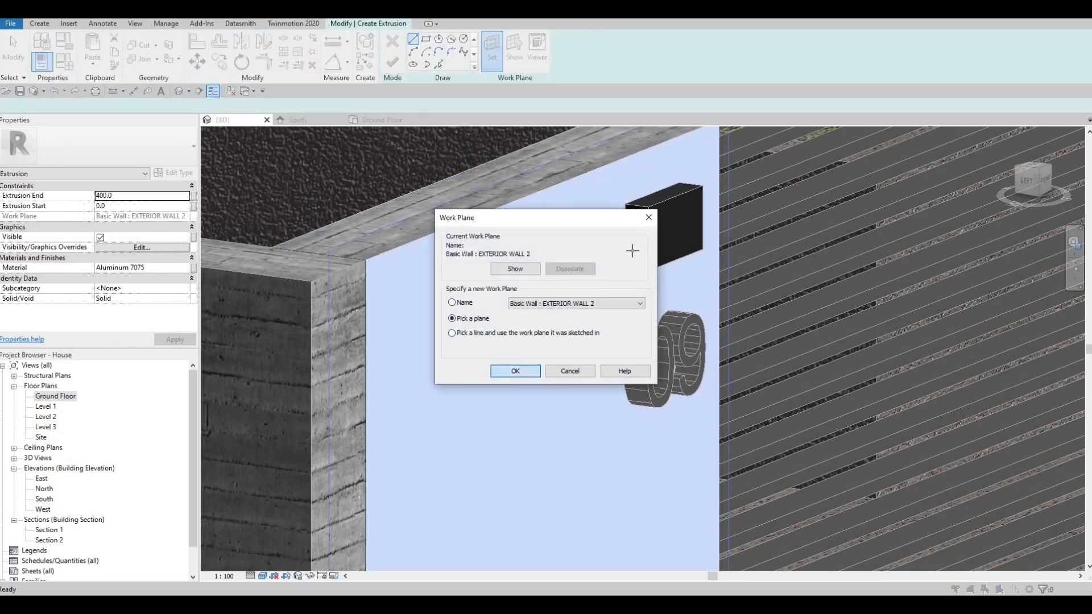
key("Return")
left_click(629, 244)
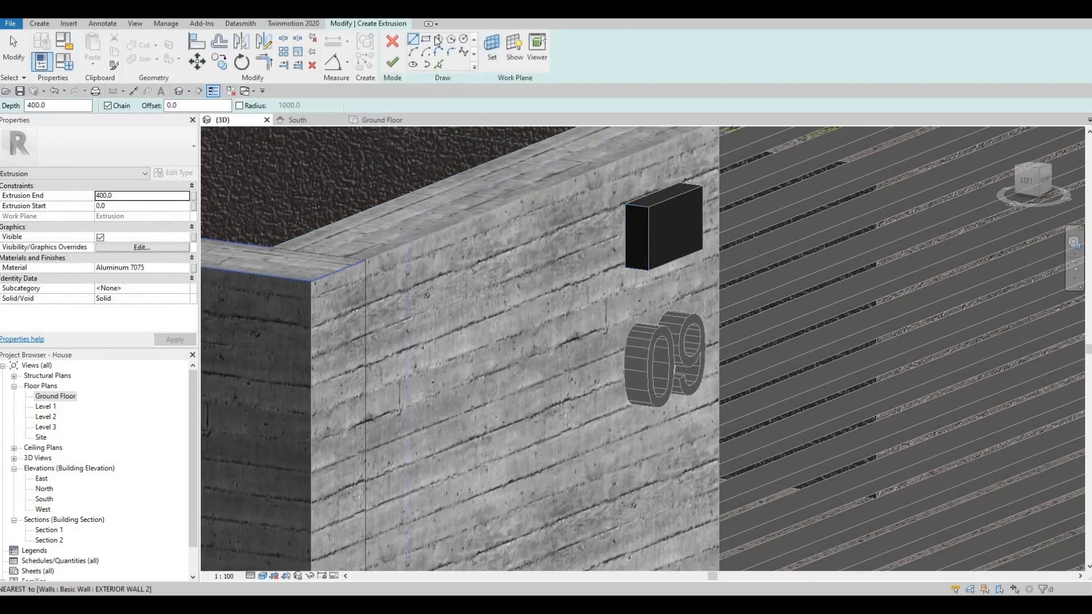
Sketch a small rectangle directly beneath the side face of the black box, matching its depth
left_click(426, 39)
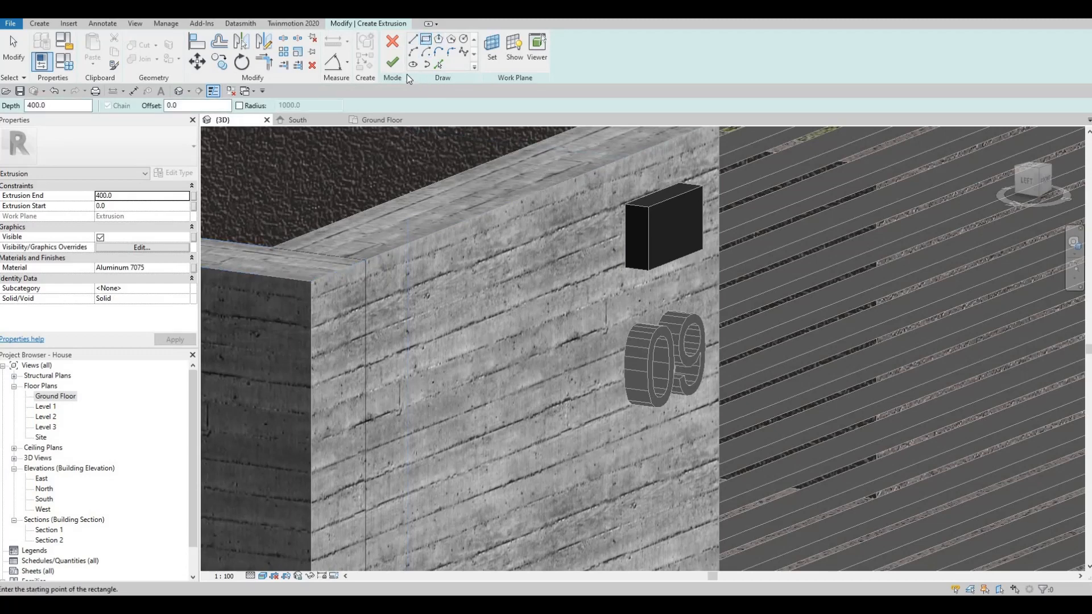
left_click(625, 271)
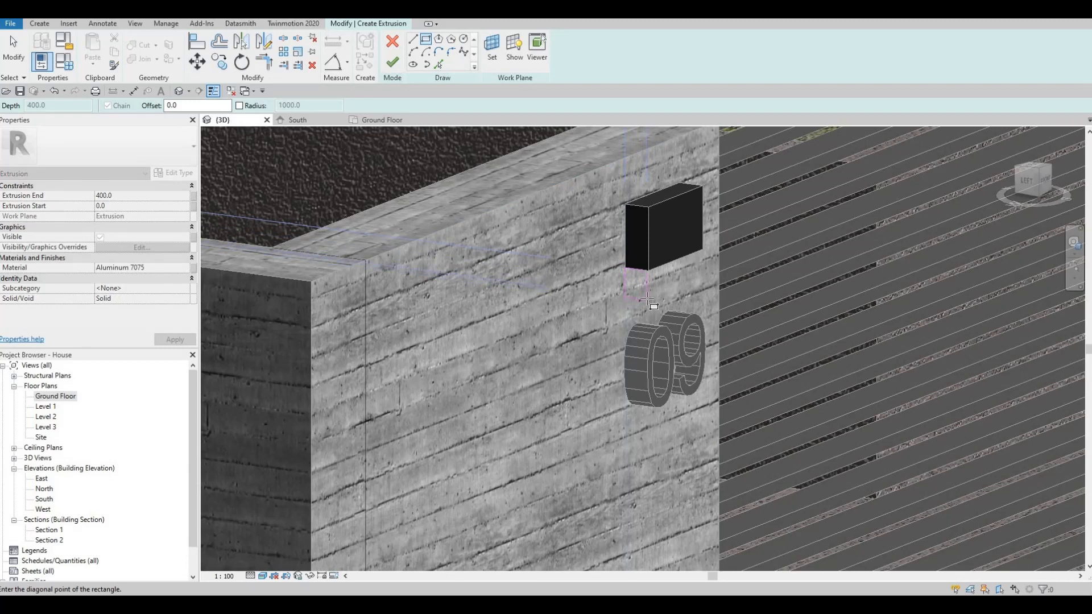
left_click(649, 296)
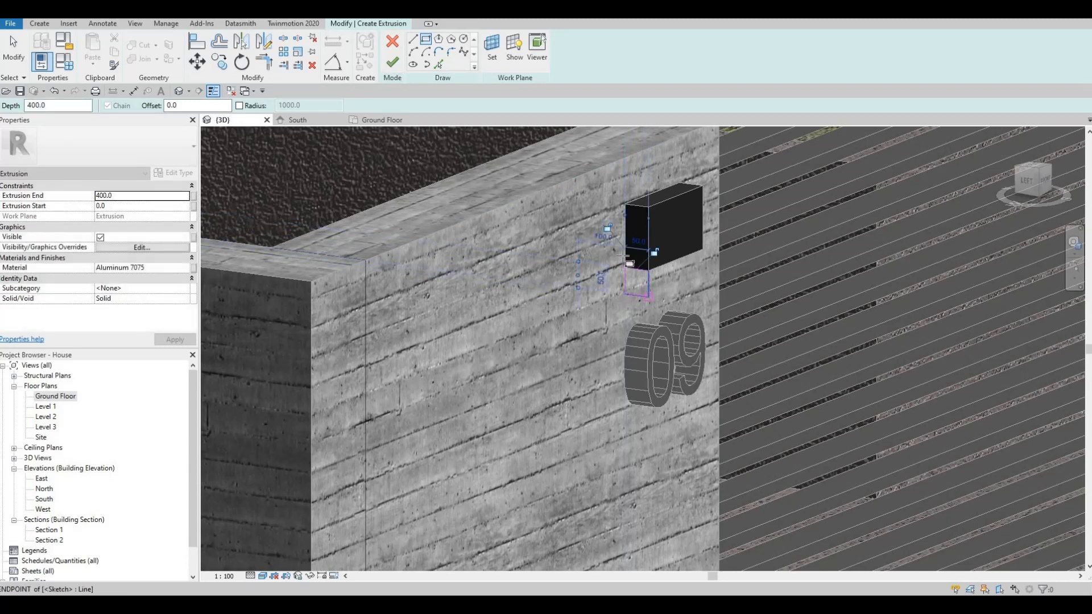
Round the rectangle's outer lower corner with a fillet arc of about 45 mm radius
scroll(676, 239, "up", 4)
key("Escape")
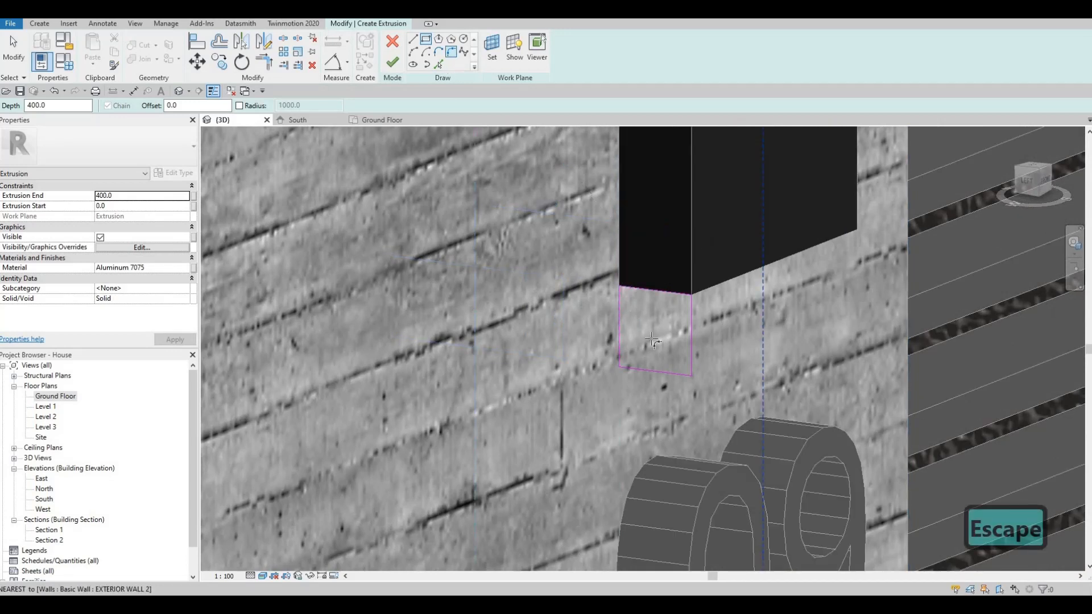
key("Escape")
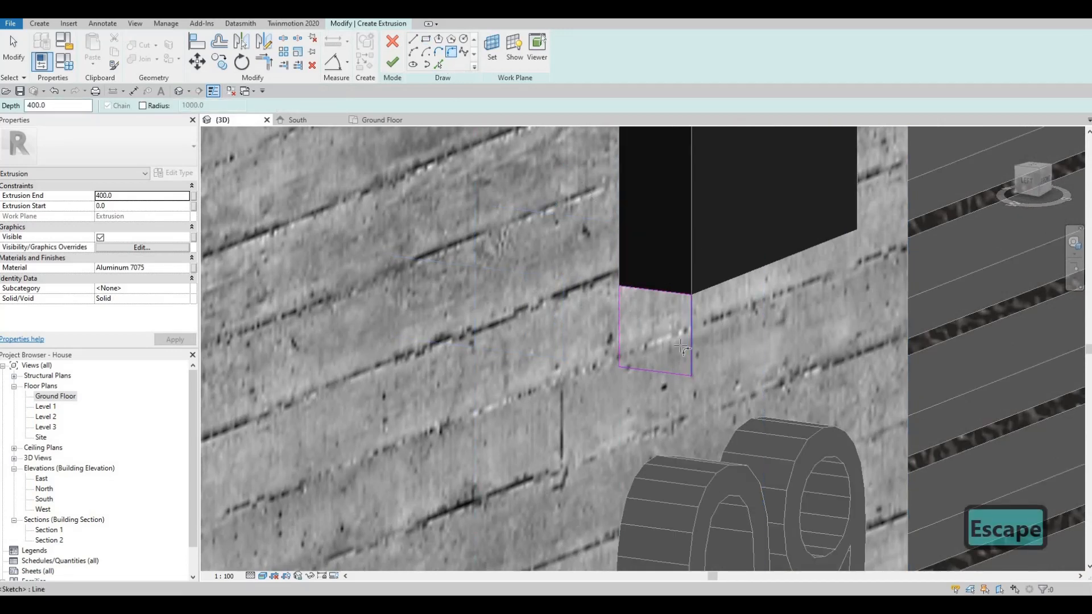
left_click(690, 348)
left_click(668, 373)
left_click(626, 335)
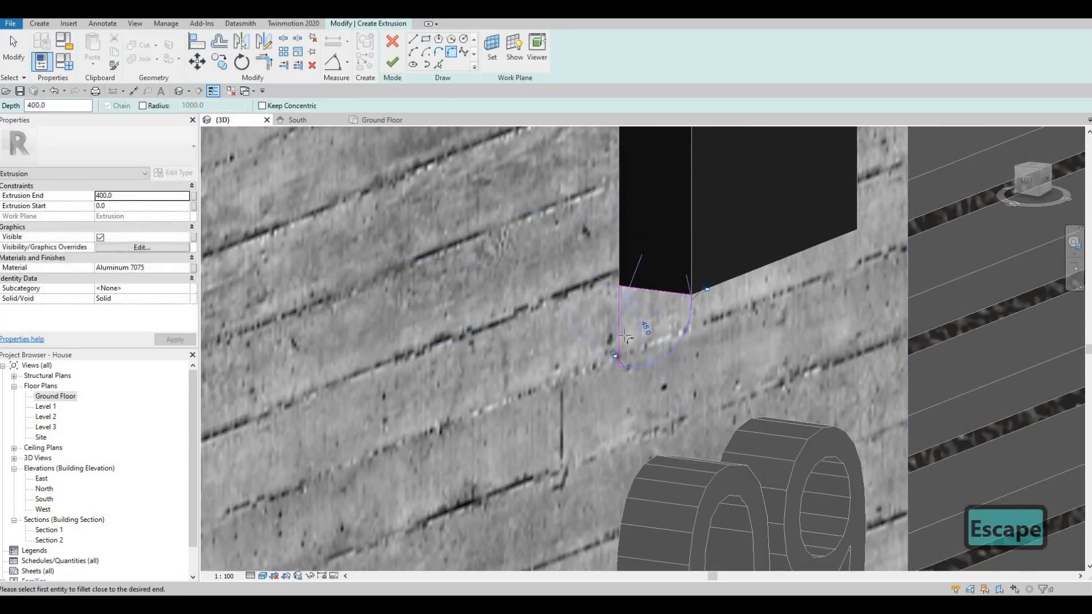
scroll(625, 336, "down", 5)
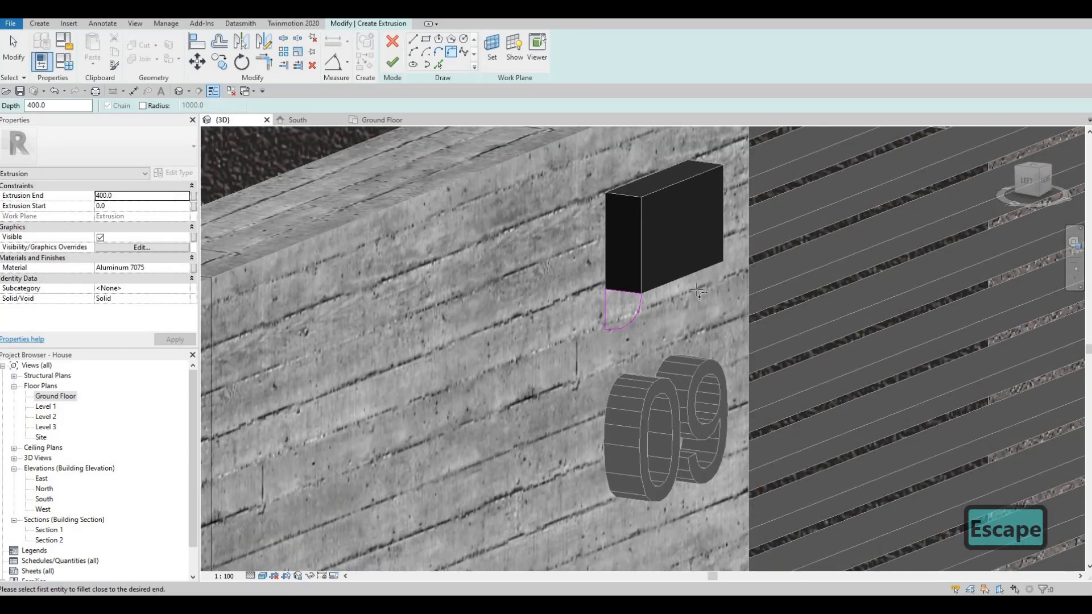
Open the material choices for the new extrusion, search them for LUMIN, and clear the search
middle_click_drag(683, 437, 747, 389)
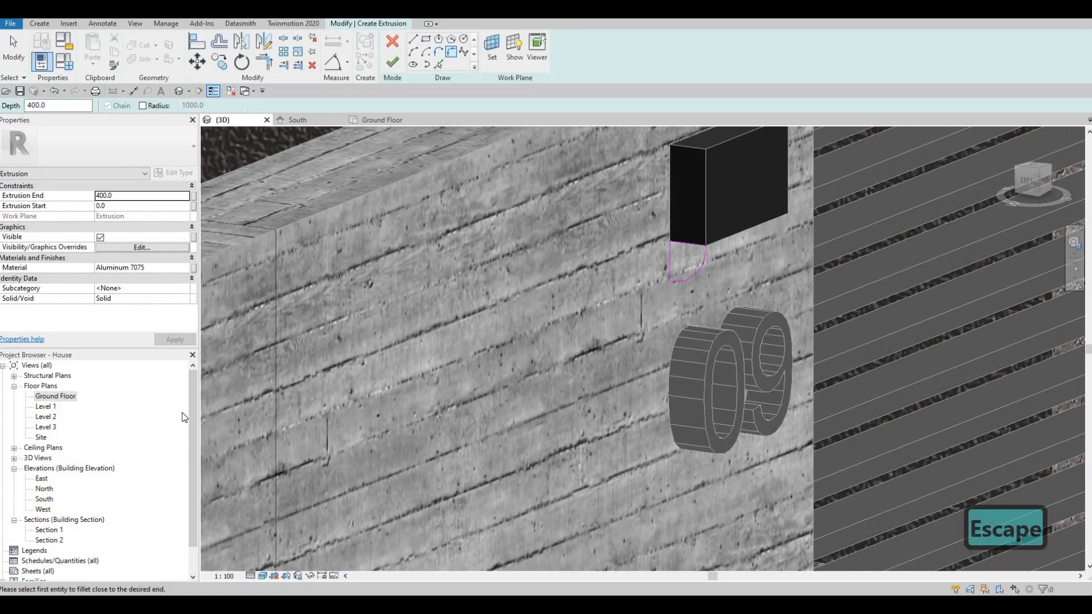
left_click(186, 267)
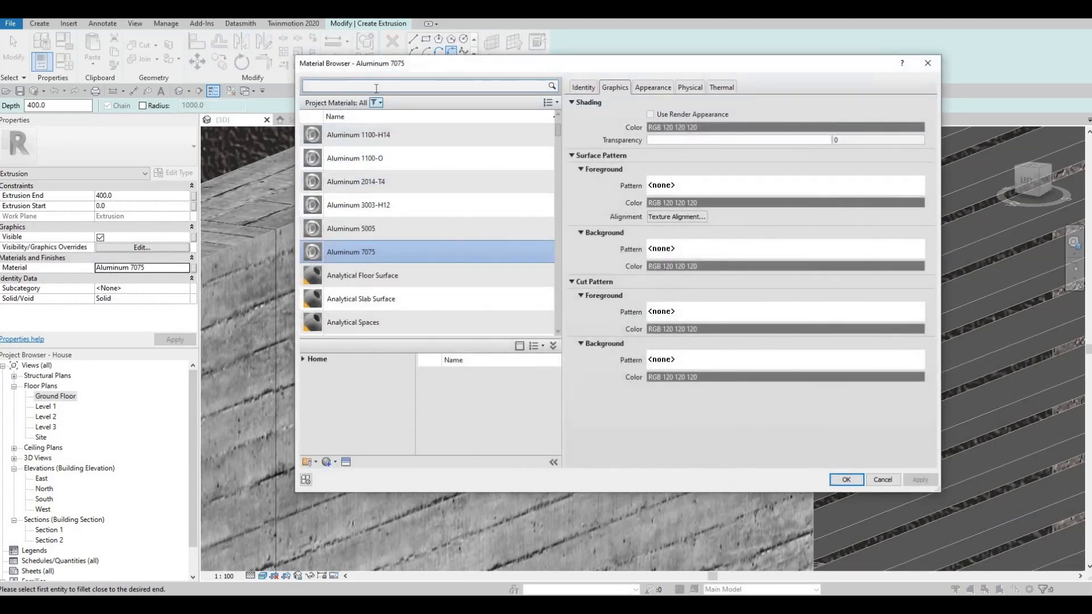
type("LUMI")
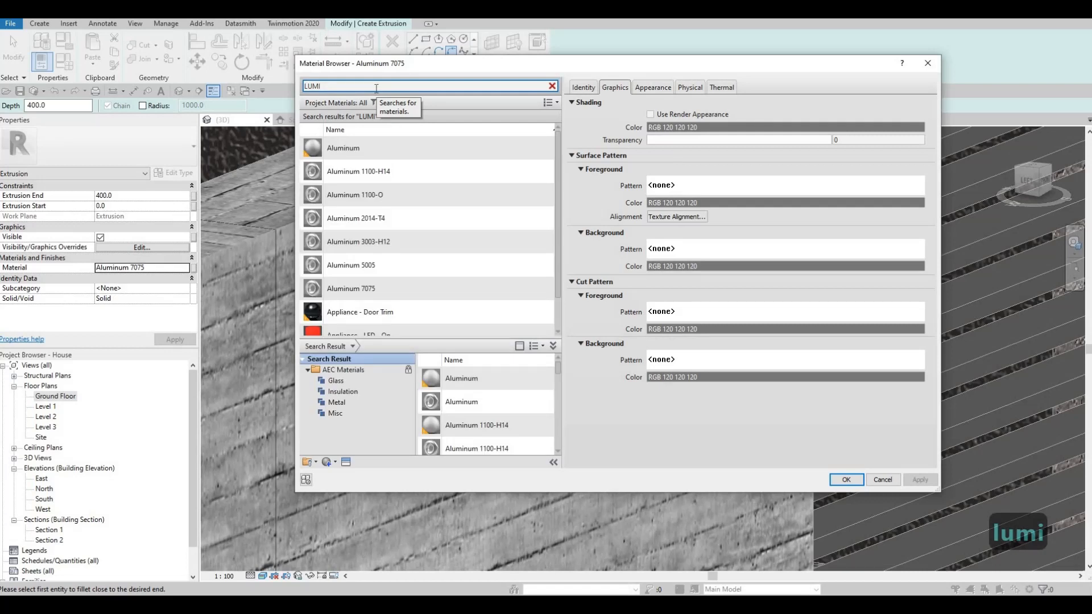
type("N")
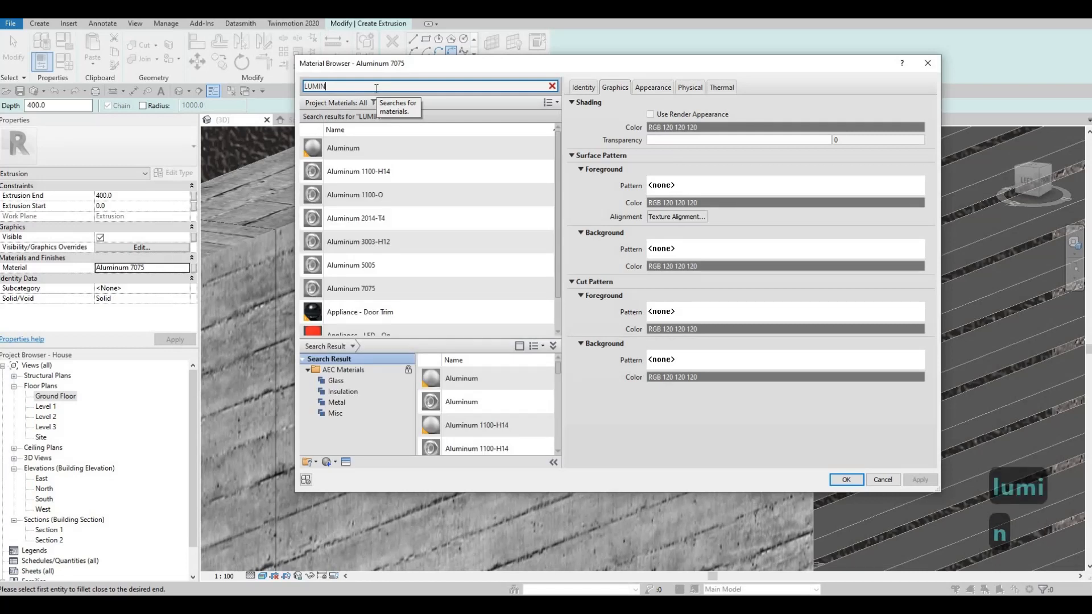
key("BackSpace")
key("BackSpace")
key("BackSpace")
key("BackSpace")
key("BackSpace")
key("BackSpace")
key("BackSpace")
key("BackSpace")
key("BackSpace")
key("BackSpace")
key("BackSpace")
key("BackSpace")
key("BackSpace")
key("BackSpace")
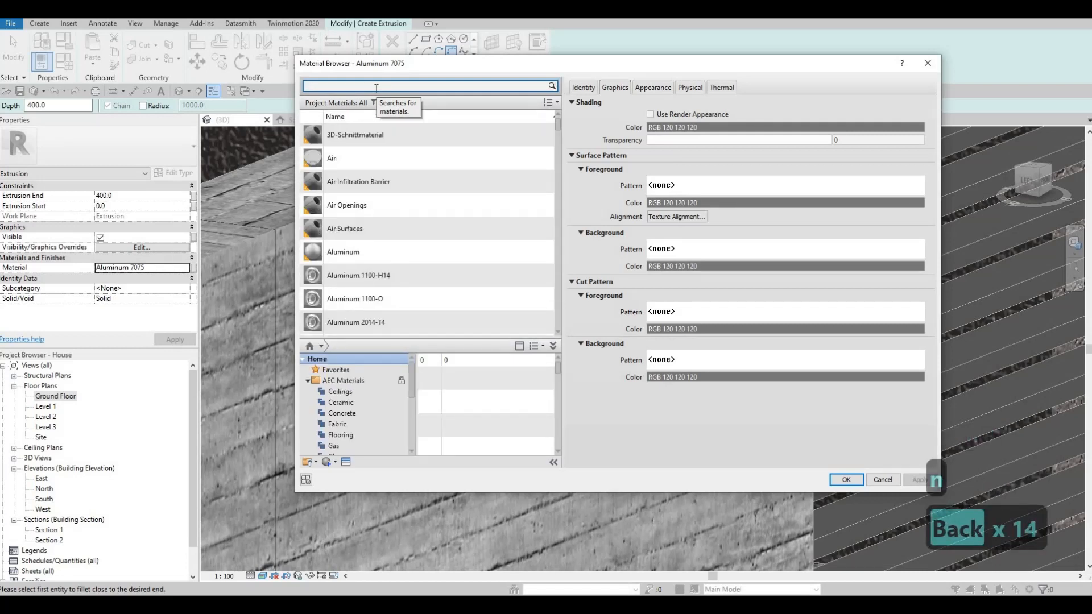
Search the materials for LIGHT and look through the results for a luminous material
type("liught")
key("BackSpace")
key("BackSpace")
key("BackSpace")
key("BackSpace")
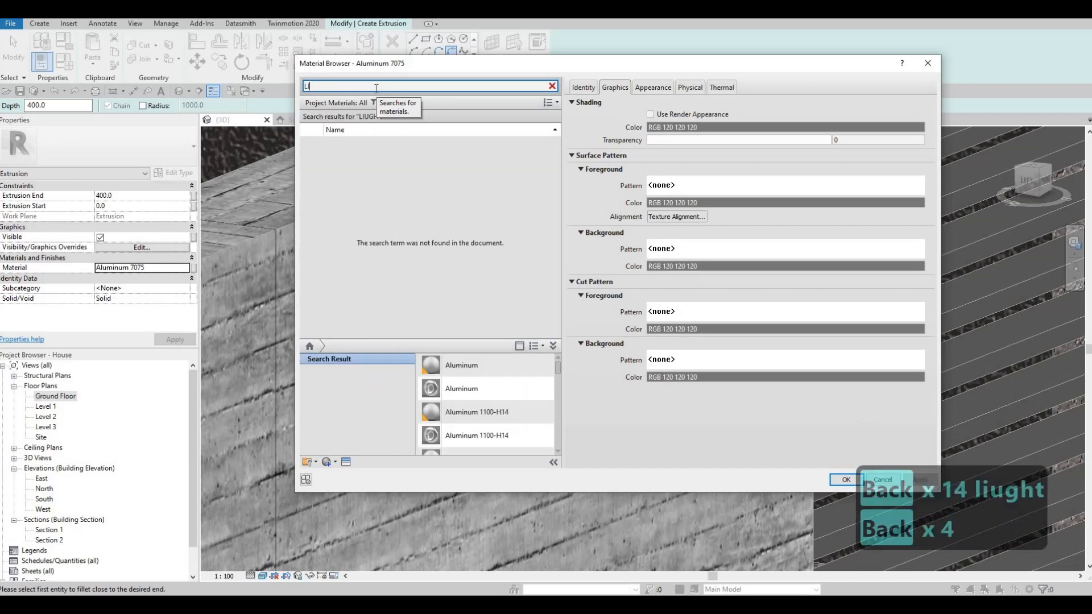
type("ght")
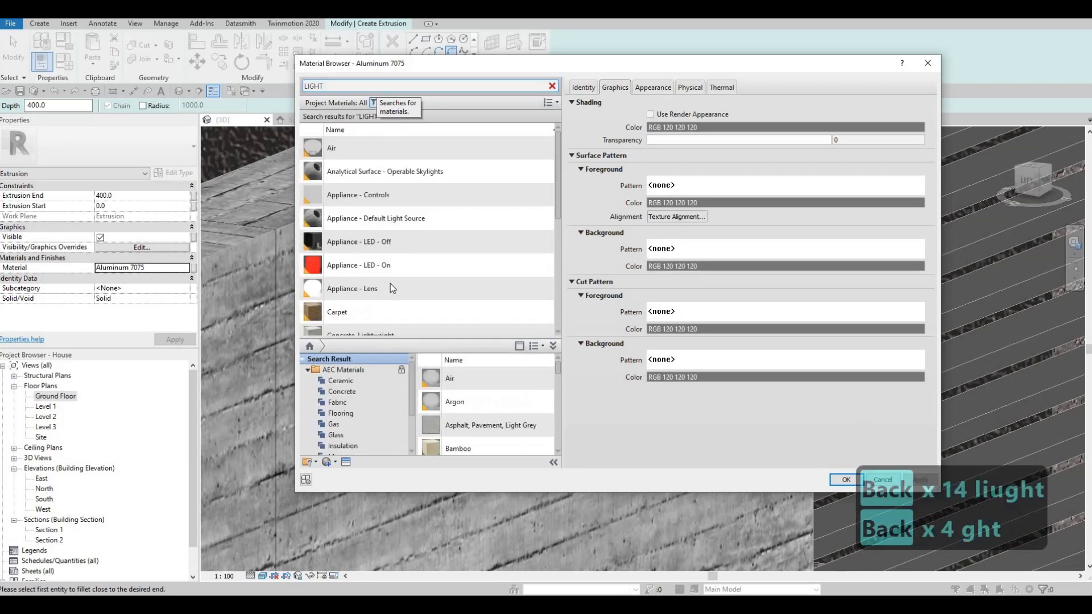
scroll(407, 282, "down", 5)
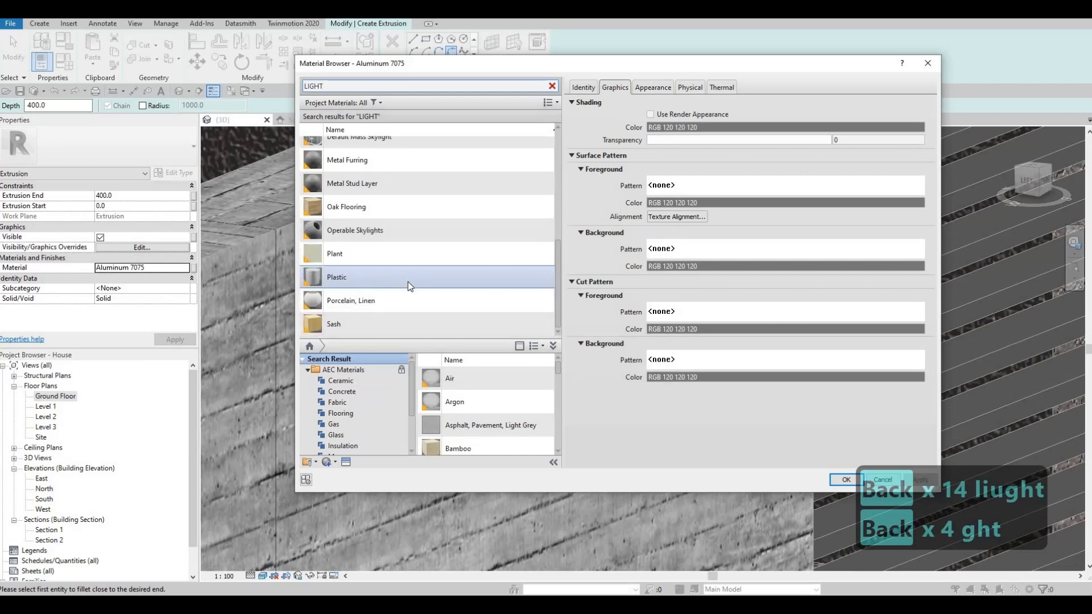
scroll(394, 300, "up", 5)
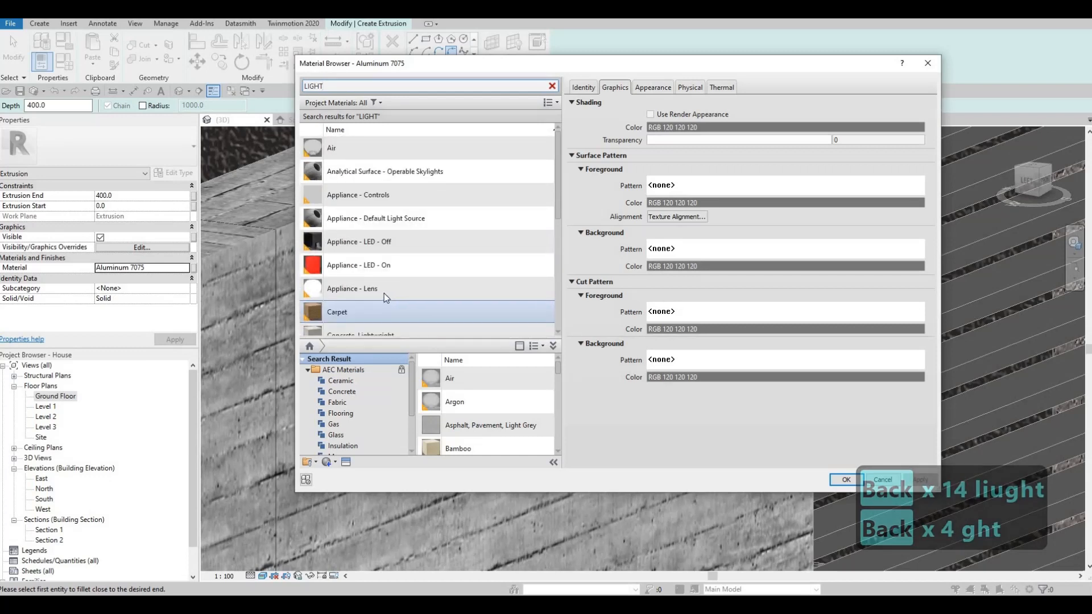
scroll(381, 292, "down", 2)
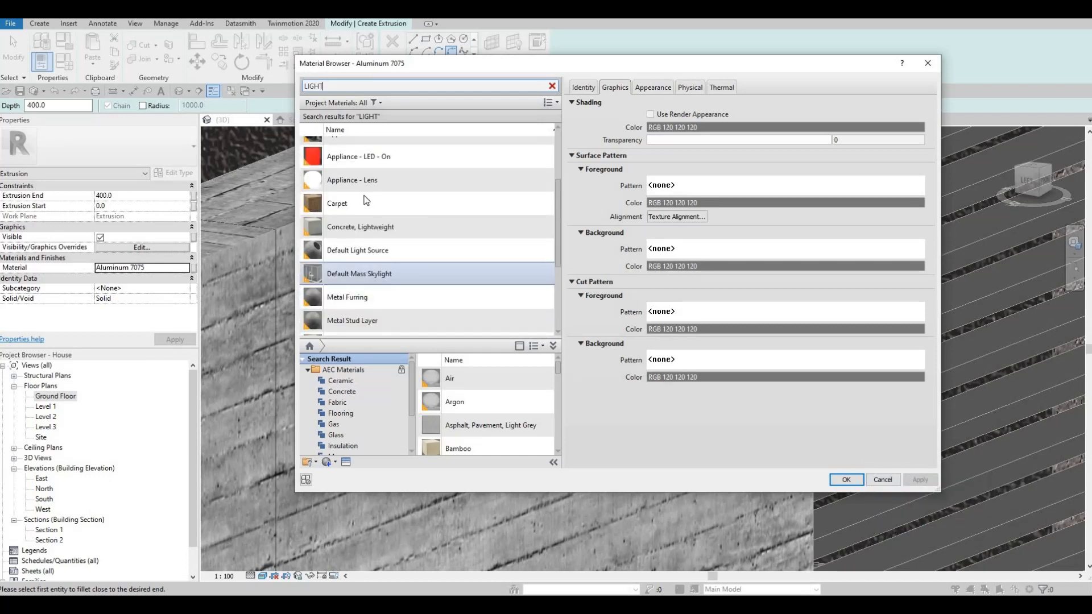
scroll(387, 117, "up", 3)
Search the materials for LUMENS and LUMINA, and clear the search
left_click_drag(365, 86, 269, 85)
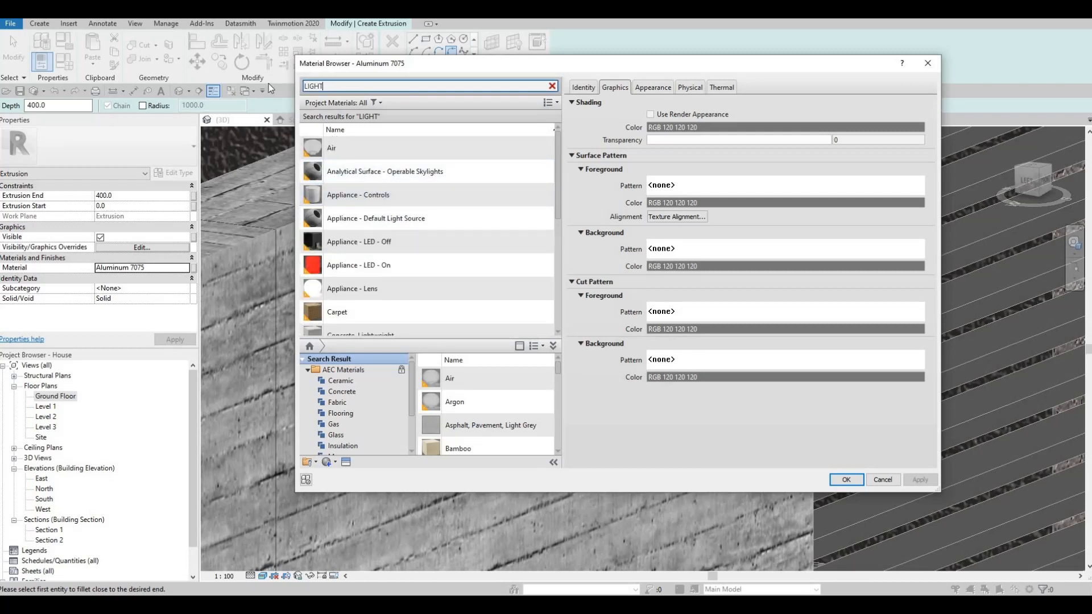
type("LUMN")
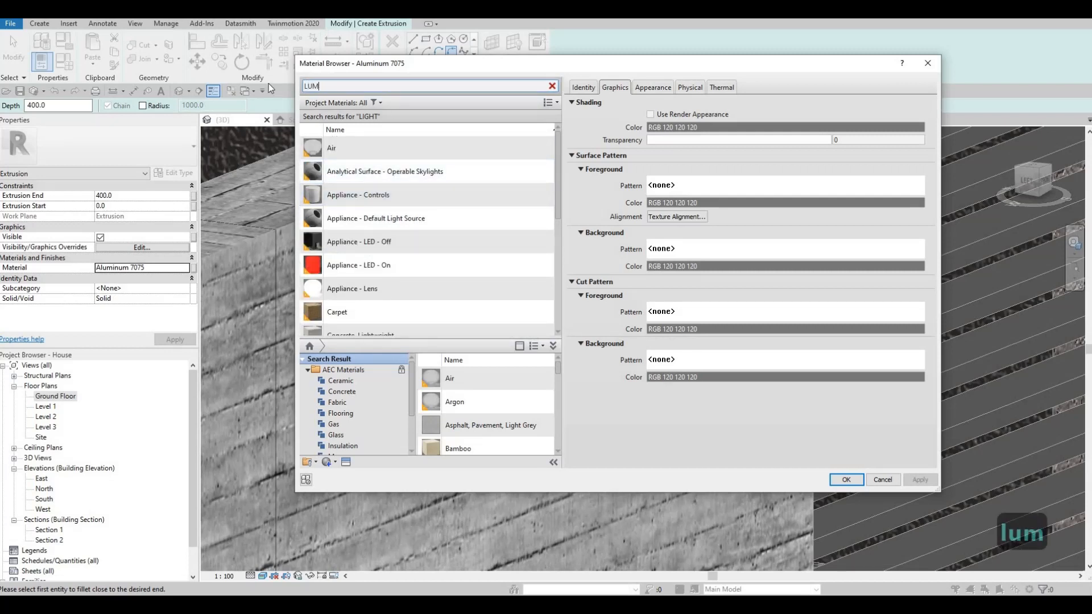
key("BackSpace")
type("ENS")
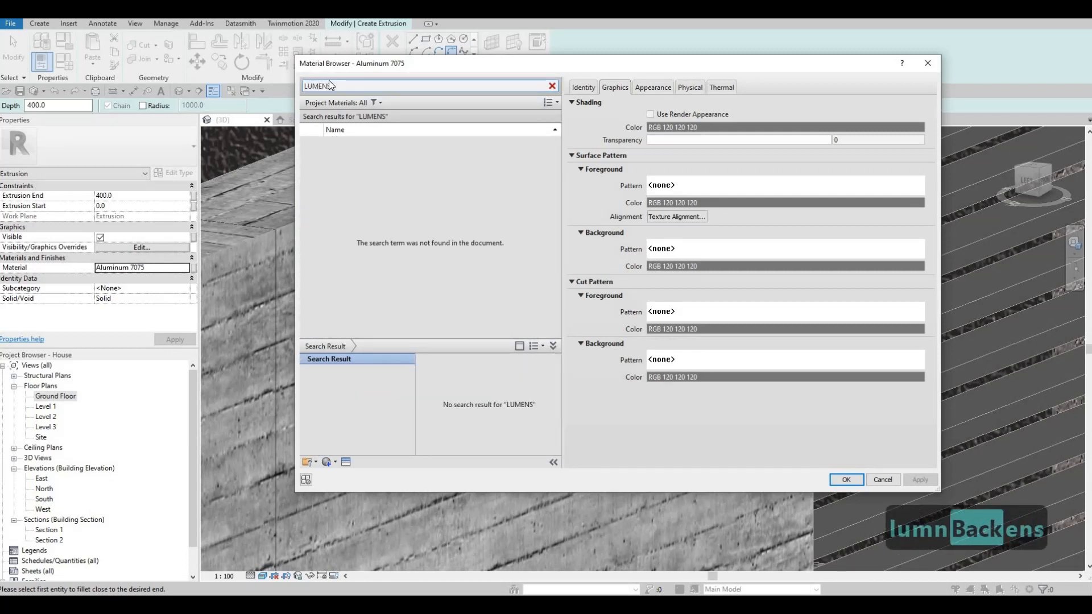
left_click_drag(342, 86, 284, 83)
type("LUMI")
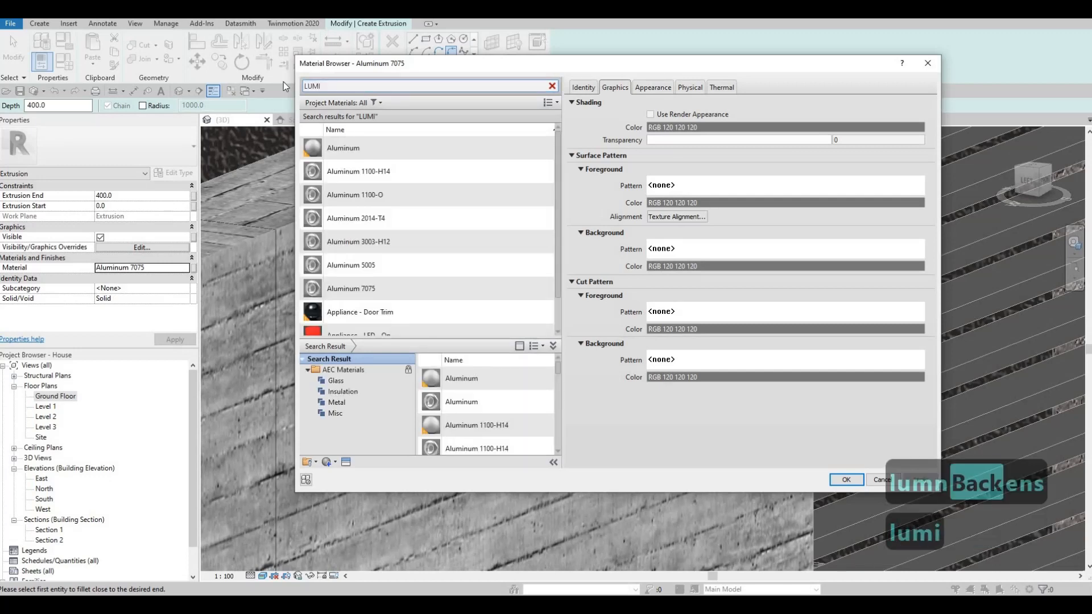
type("NA")
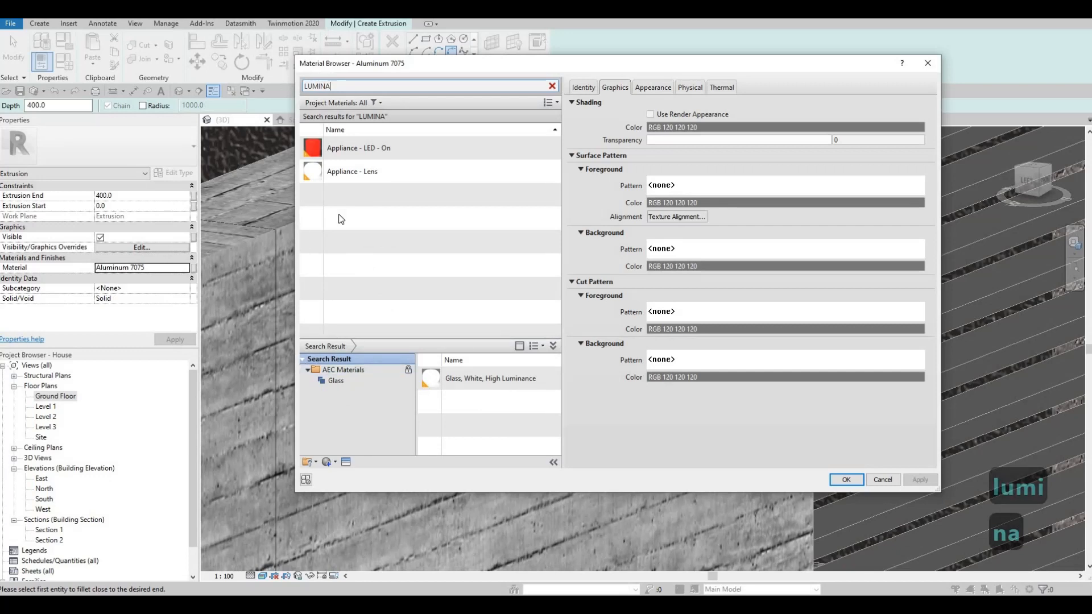
key("BackSpace")
key("BackSpace")
key("BackSpace")
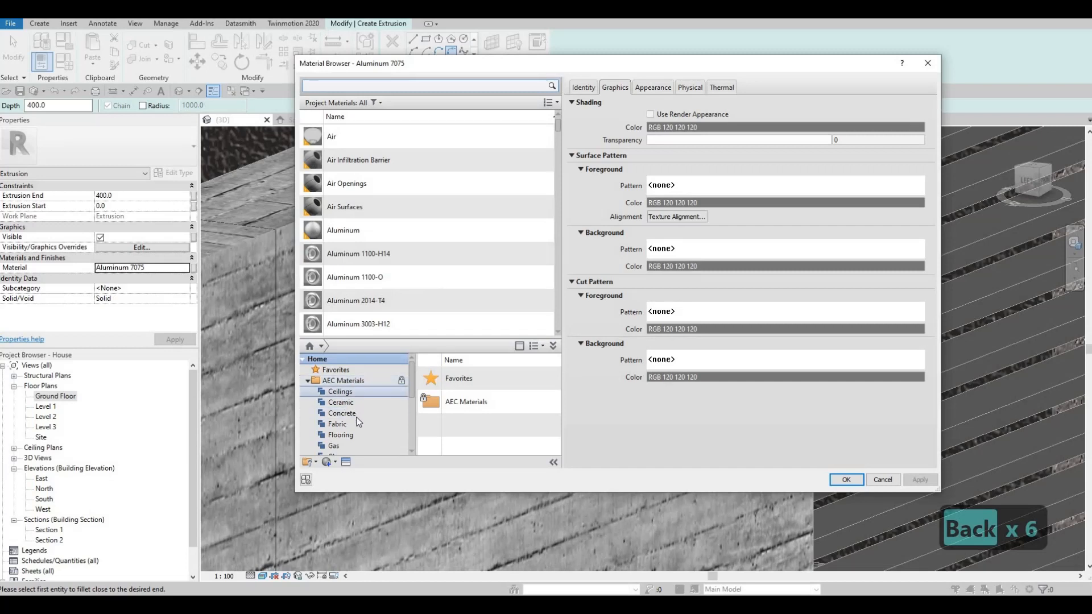
Assign the Glass, White, High Luminance material from the Glass category of AEC Materials to the extrusion
scroll(346, 429, "down", 3)
scroll(344, 427, "up", 1)
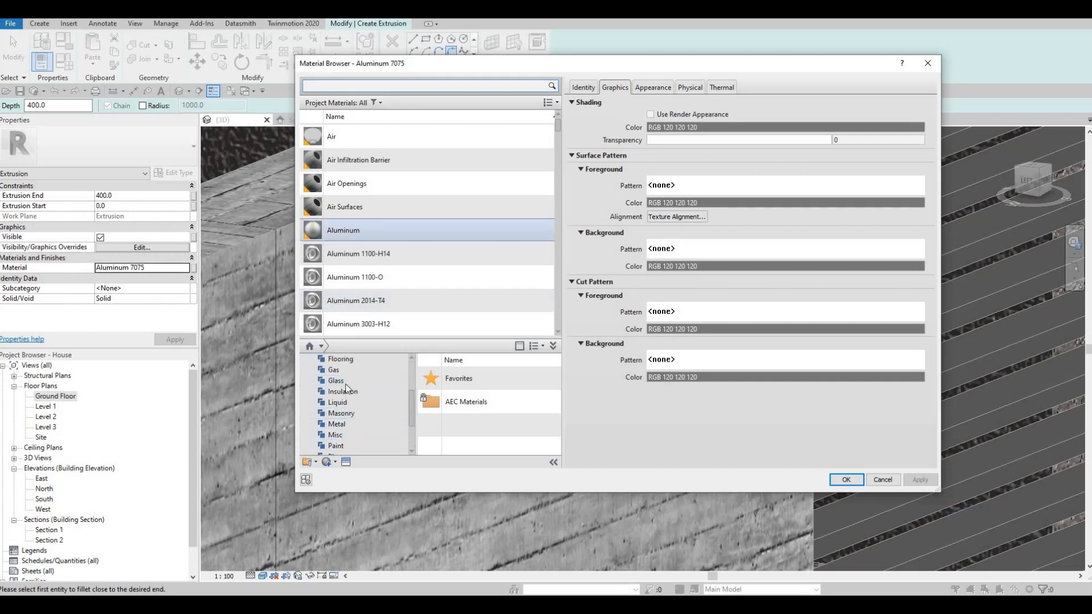
left_click(373, 382)
scroll(501, 407, "down", 4)
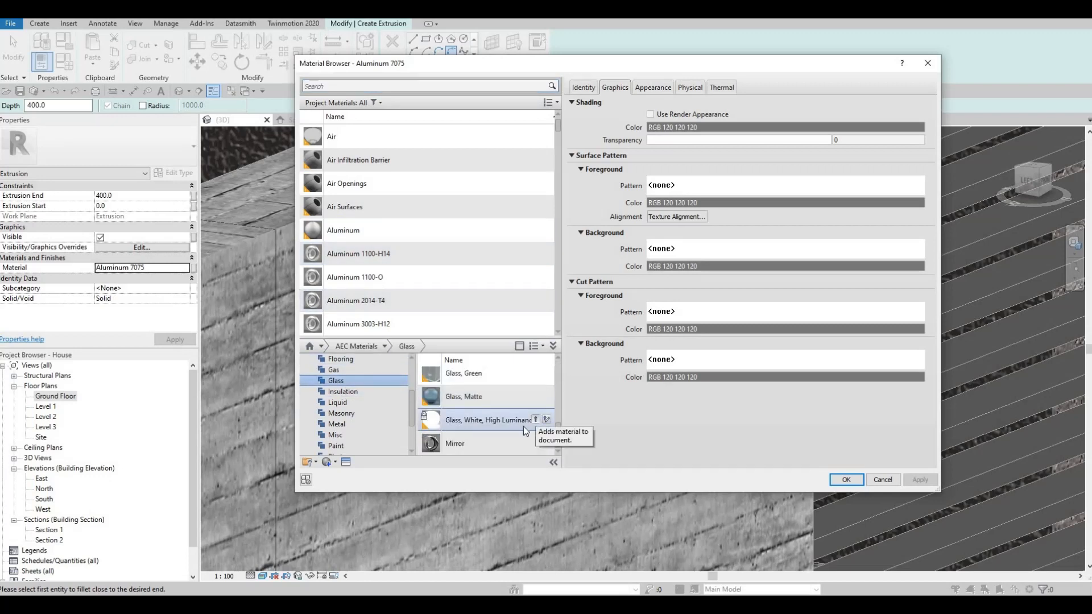
left_click(535, 419)
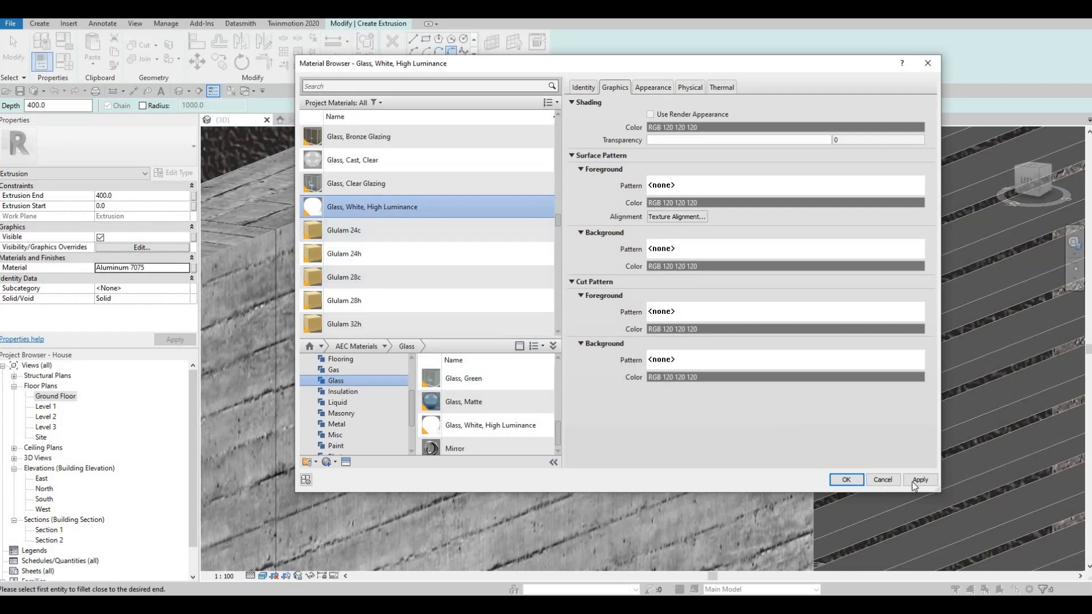
left_click(846, 480)
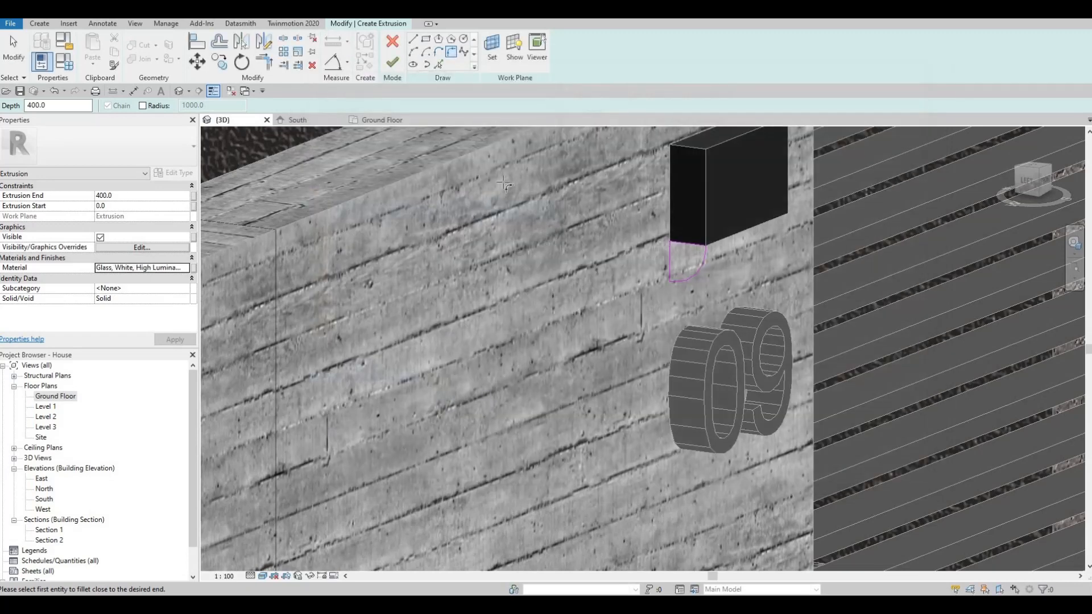
Fit the rounded extrusion's length to the black box, from -200 to 0 mm, and finish the in-place model
left_click(392, 64)
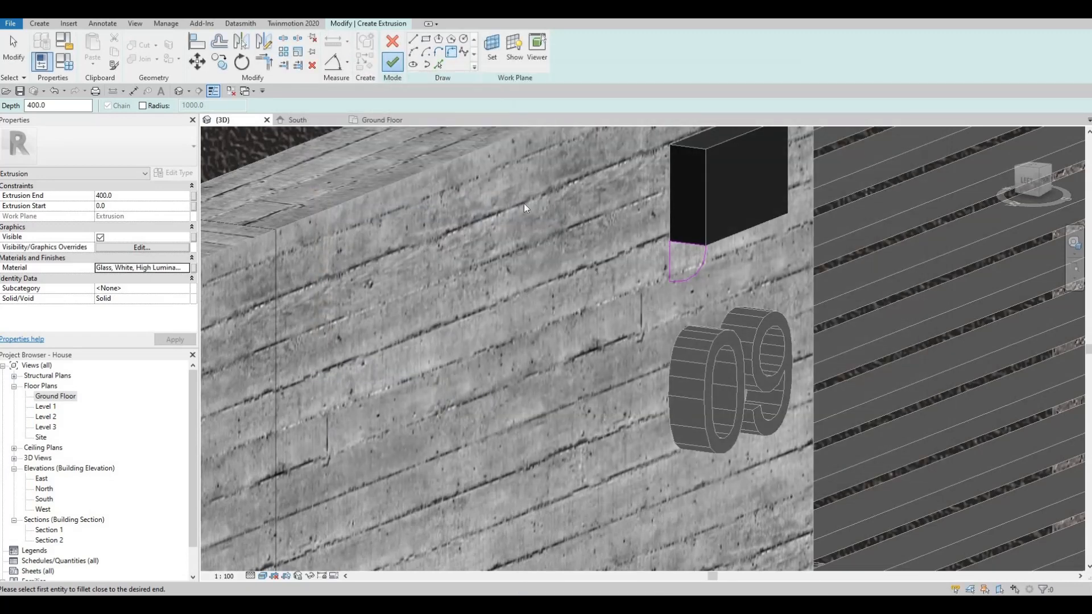
left_click_drag(693, 268, 620, 277)
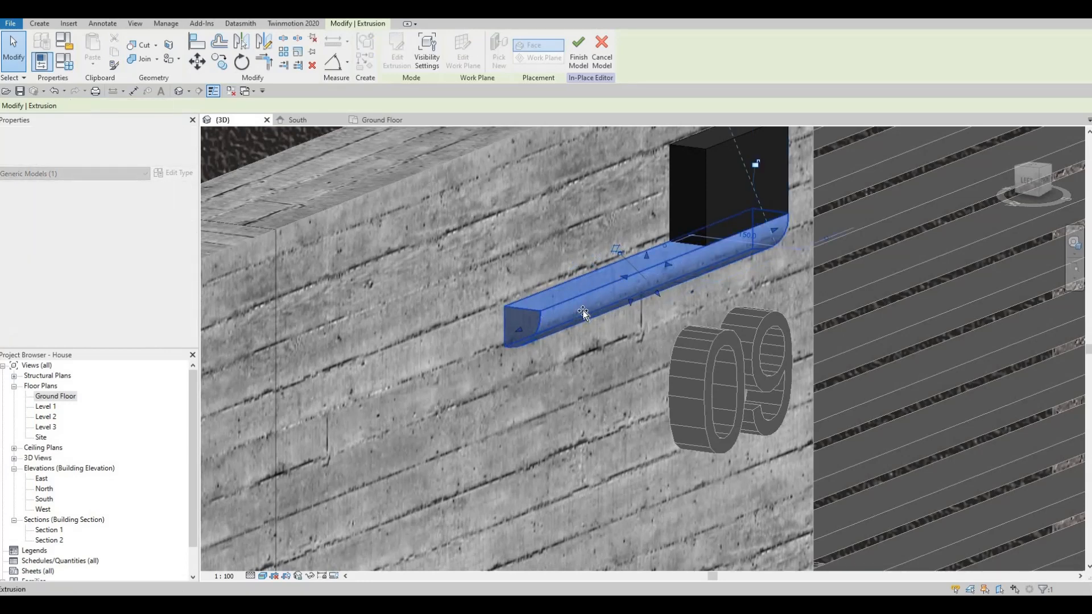
left_click_drag(692, 276, 692, 274)
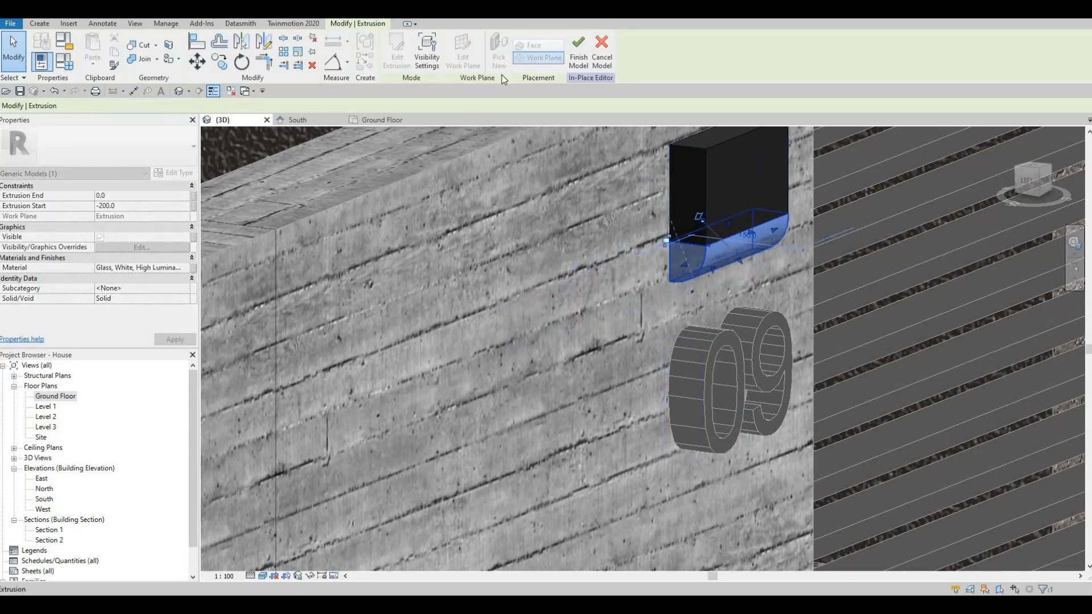
left_click(578, 52)
Examine the finished wall light above the house number 09 up close and from the front of the house
scroll(647, 284, "down", 2)
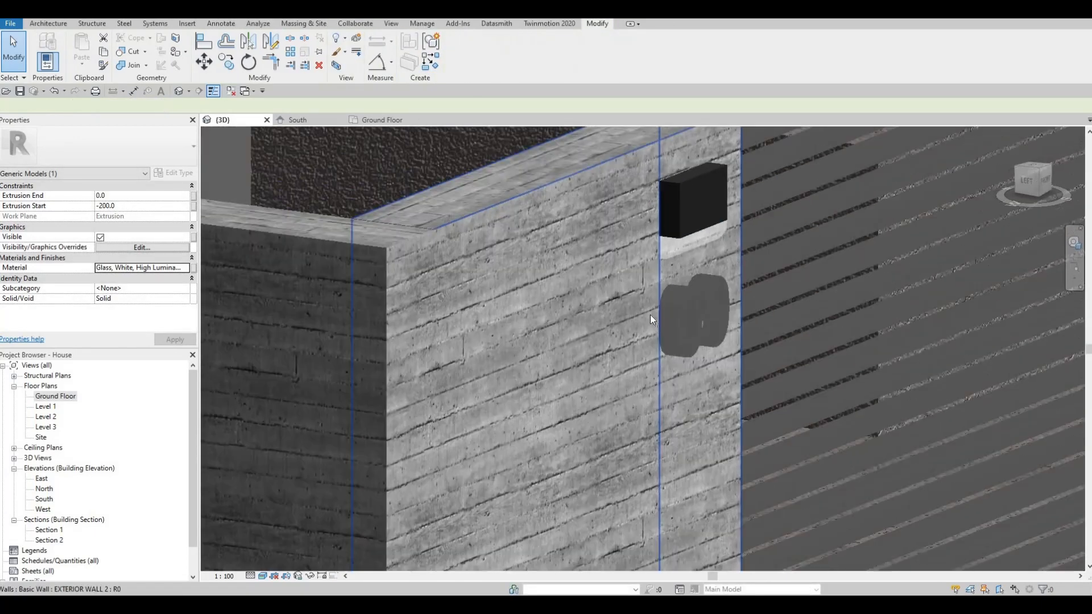
key("Escape")
scroll(620, 318, "down", 2)
mouse_move(610, 320)
middle_mouse_down("shift")
mouse_move(437, 342)
mouse_move(654, 319)
mouse_move(597, 322)
middle_mouse_up("shift")
scroll(529, 330, "down", 1)
scroll(598, 321, "down", 2)
scroll(598, 320, "down", 1)
middle_click_drag(713, 302, 598, 305)
middle_click_drag(511, 288, 565, 313, "shift")
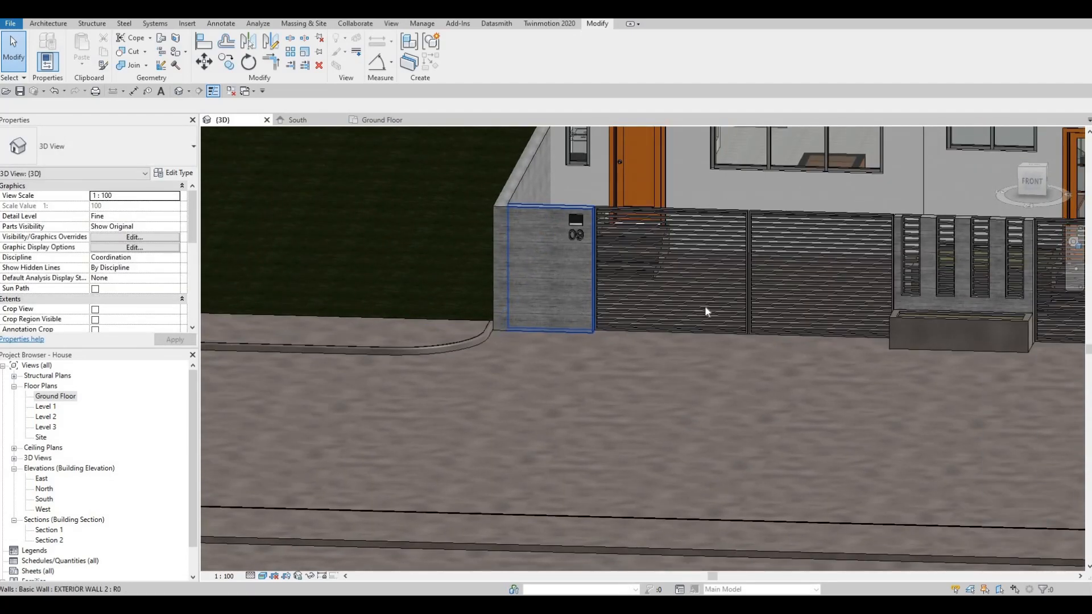
Reopen the wall light for in-place editing in the South elevation and move both of its extrusions left of the house number 09
middle_click_drag(705, 311, 590, 295, "shift")
middle_click_drag(894, 261, 941, 243, "shift")
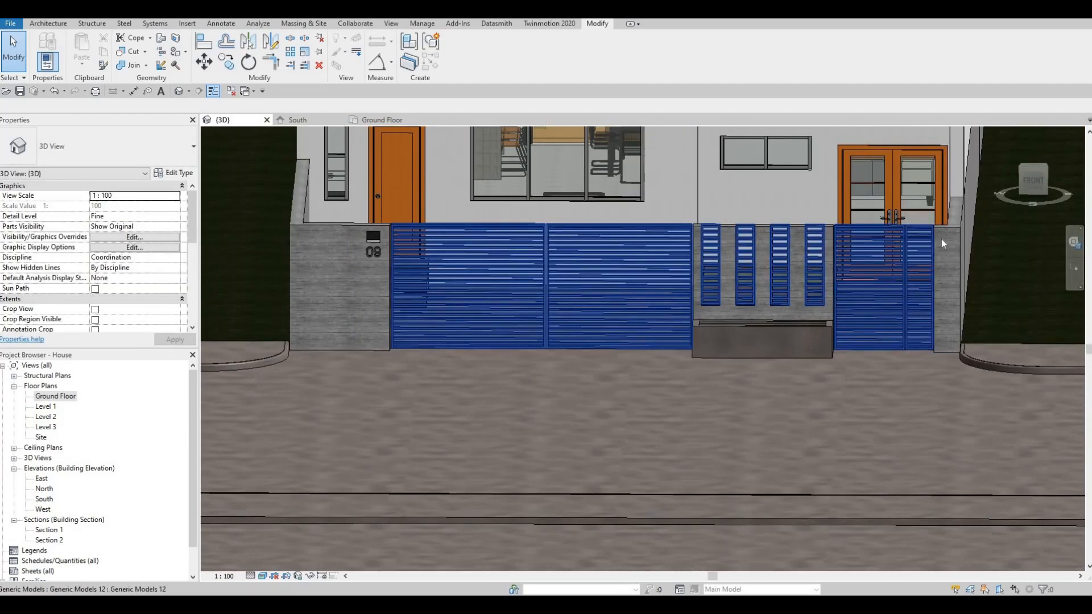
left_click(297, 120)
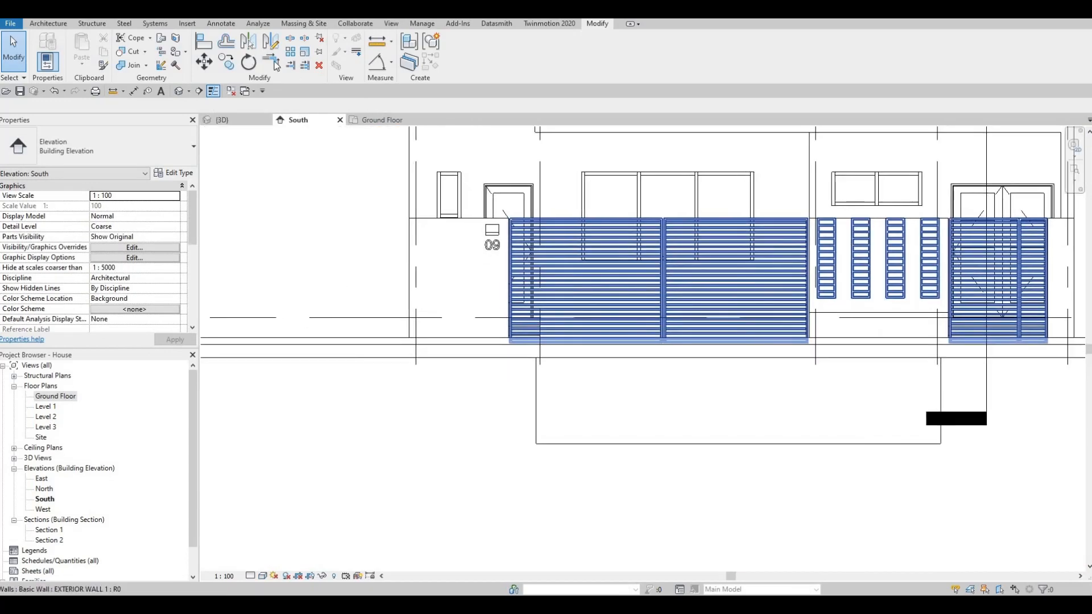
double_click(492, 233)
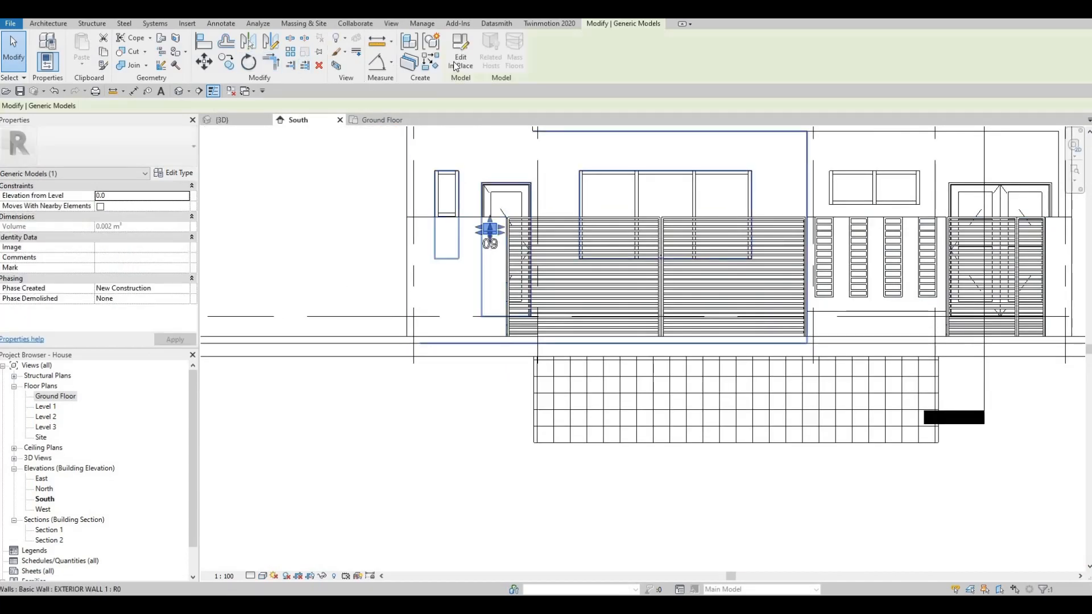
scroll(505, 221, "up", 4)
key("Escape")
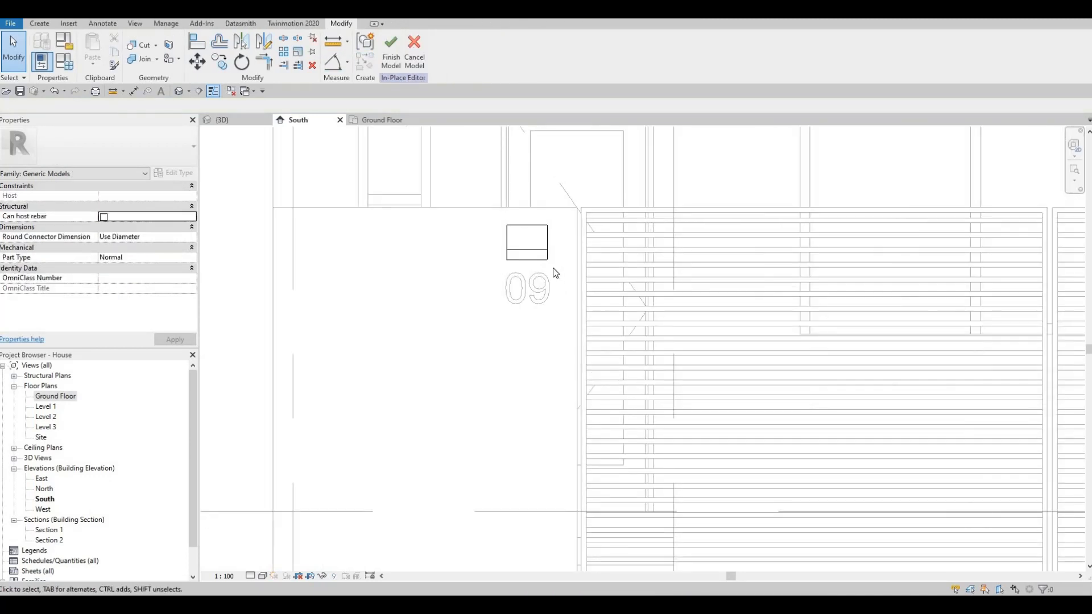
left_click(511, 240)
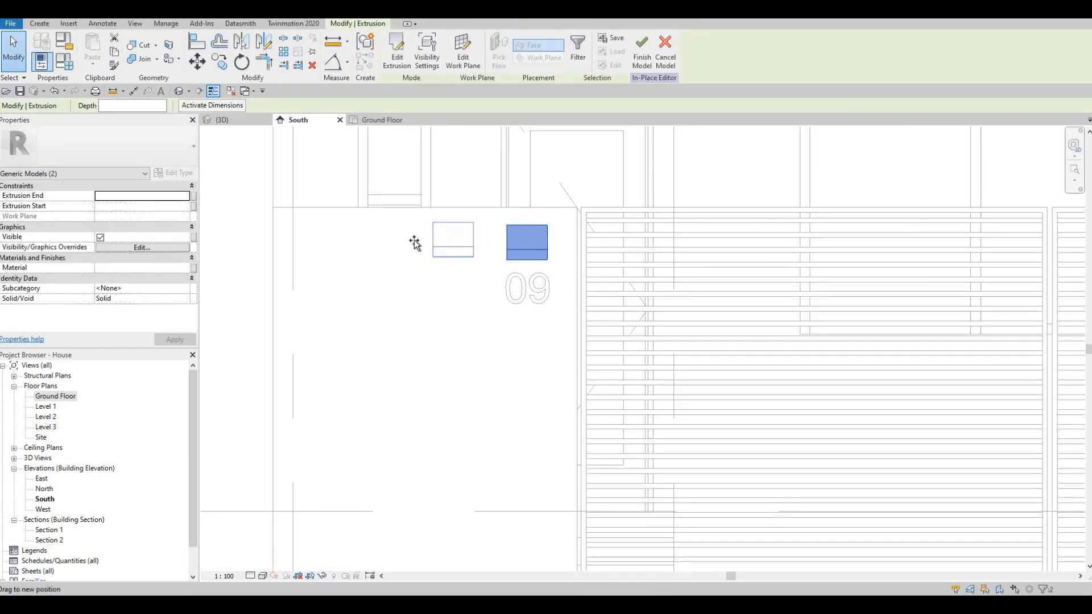
left_click_drag(414, 243, 408, 236)
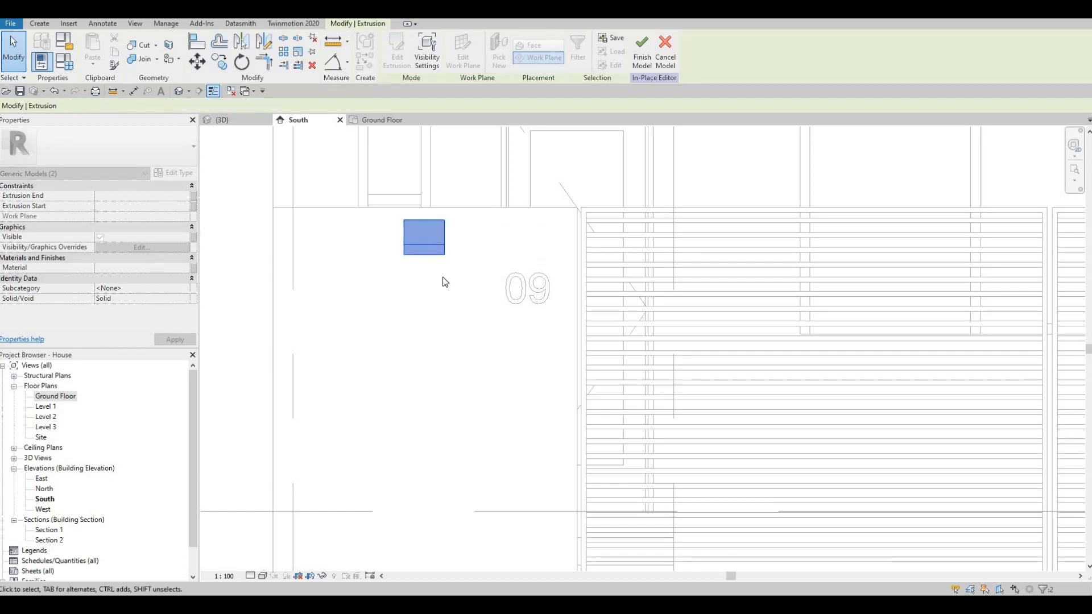
Copy the light's two extrusions from the left fence pillar to the pillar right of the pedestrian gate, near its top edge
middle_click_drag(503, 339, 428, 316)
scroll(441, 315, "down", 2)
key("Escape")
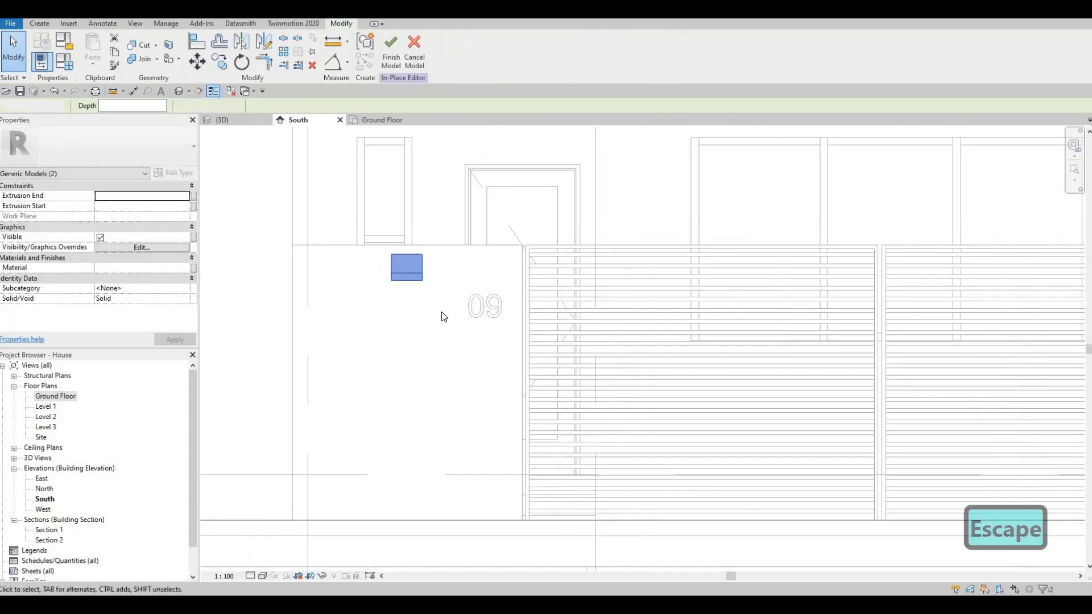
left_click_drag(441, 314, 435, 308)
key("c")
key("o")
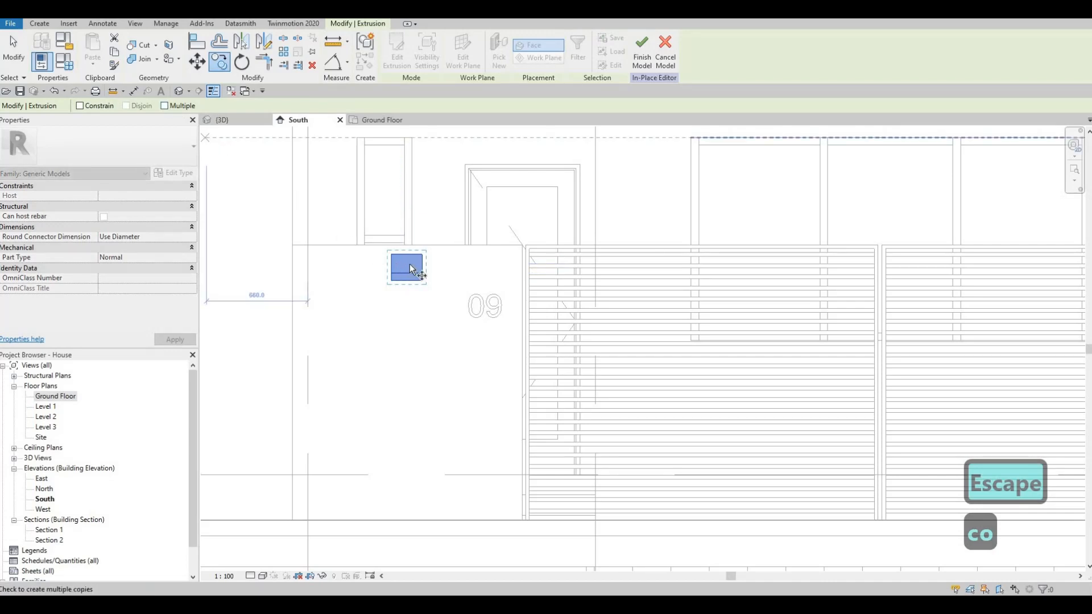
left_click(406, 264)
scroll(495, 263, "down", 2)
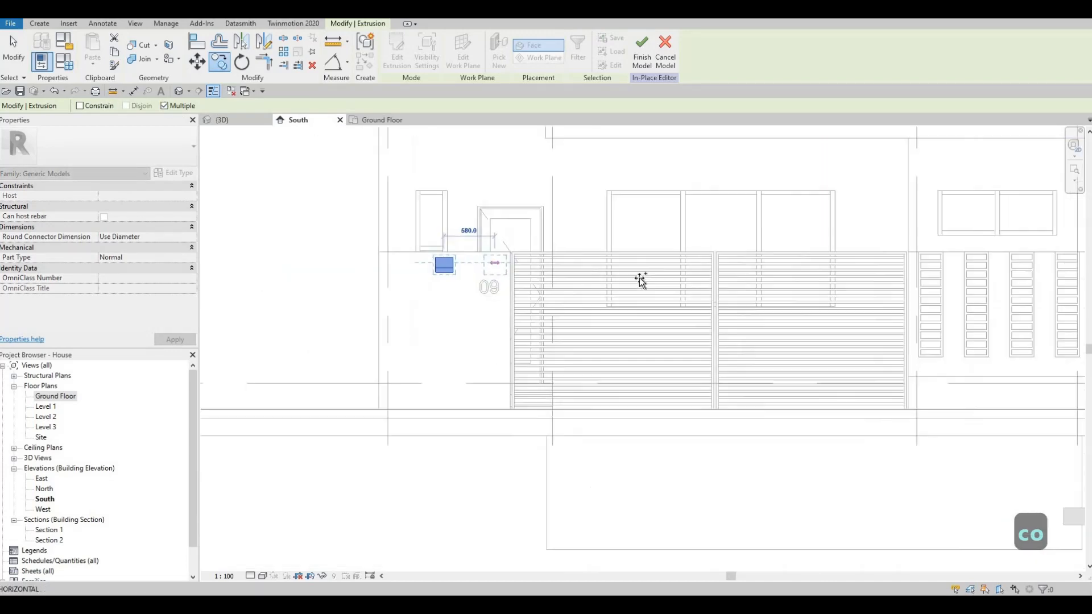
middle_click_drag(787, 275, 580, 262)
middle_click_drag(762, 255, 621, 242)
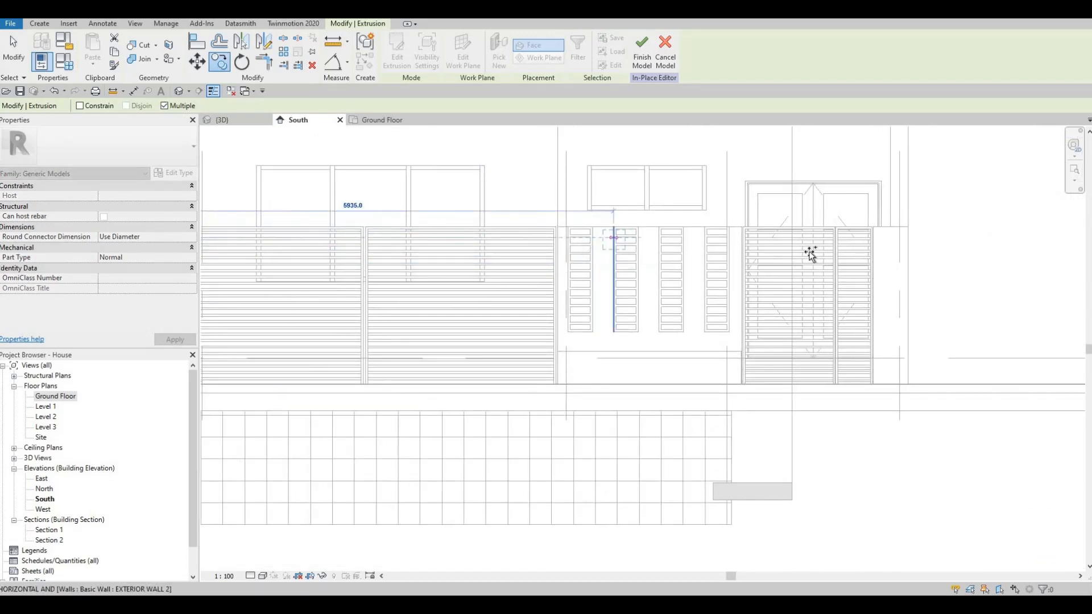
scroll(894, 248, "up", 2)
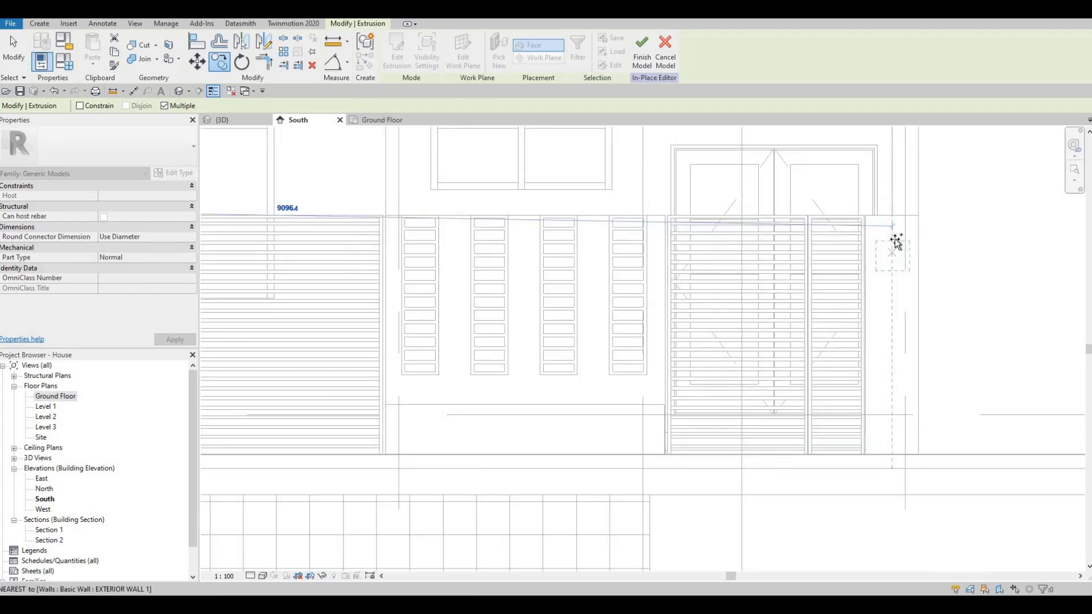
left_click(875, 245)
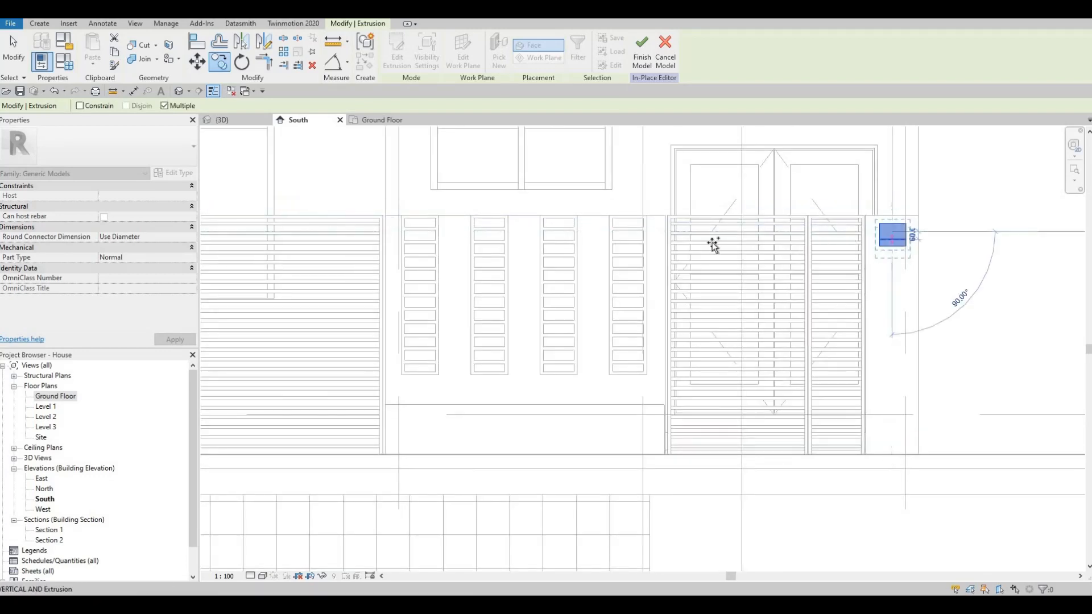
End the copying and finish the in-place light model
middle_click_drag(707, 285, 746, 270)
scroll(739, 271, "down", 3)
middle_click_drag(619, 280, 671, 323)
scroll(668, 310, "down", 1)
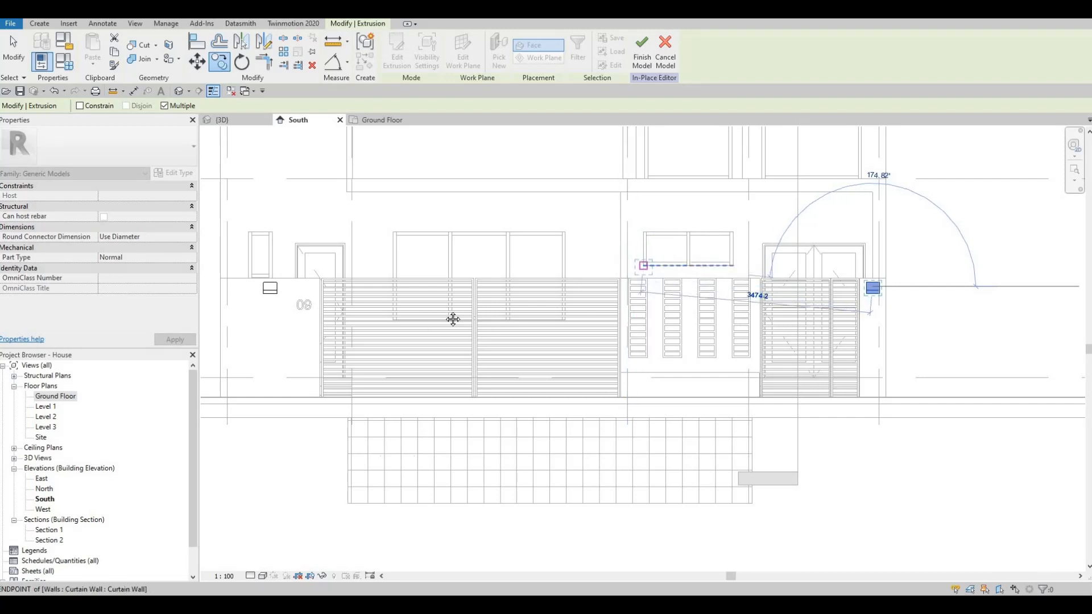
key("Escape")
middle_click_drag(291, 330, 392, 294)
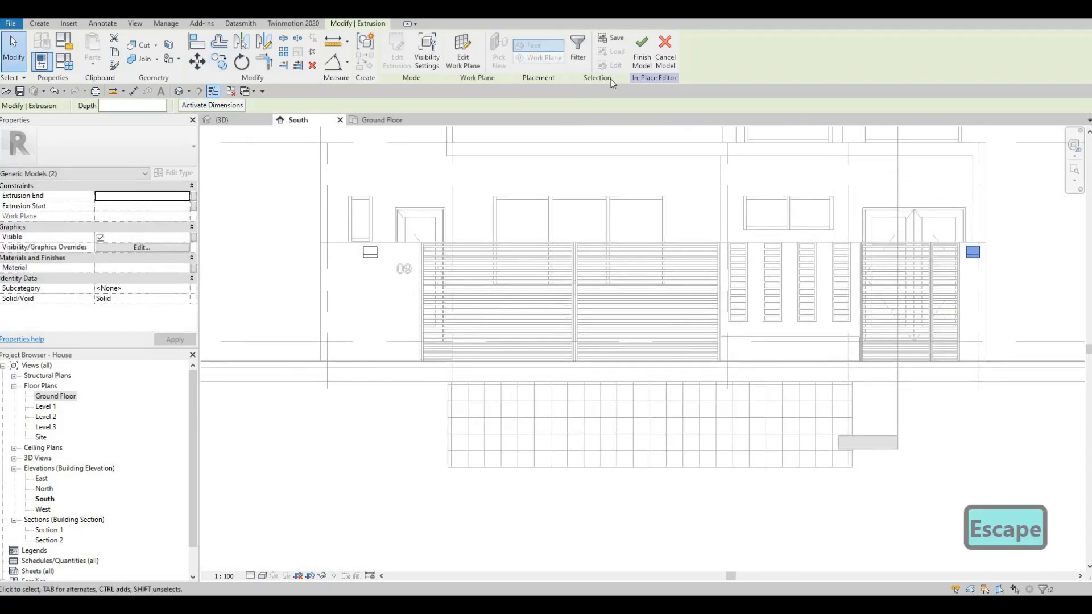
left_click(642, 51)
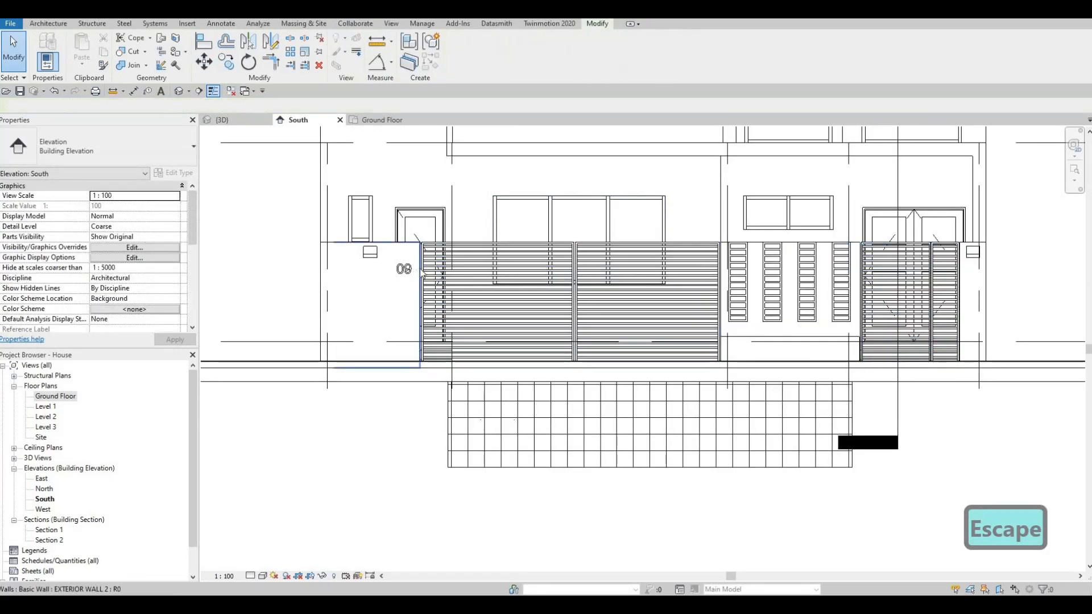
Move the house number 09 left so it sits directly below the wall light
scroll(380, 276, "up", 5)
key("Escape")
left_click(419, 262)
left_click_drag(418, 263, 351, 267)
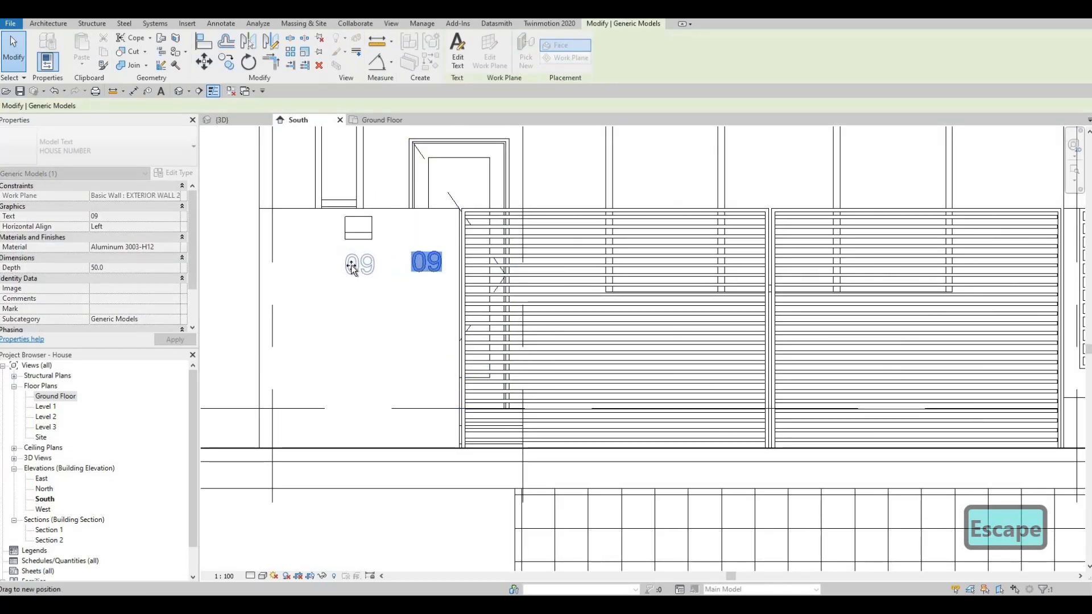
key("Escape")
scroll(444, 276, "down", 4)
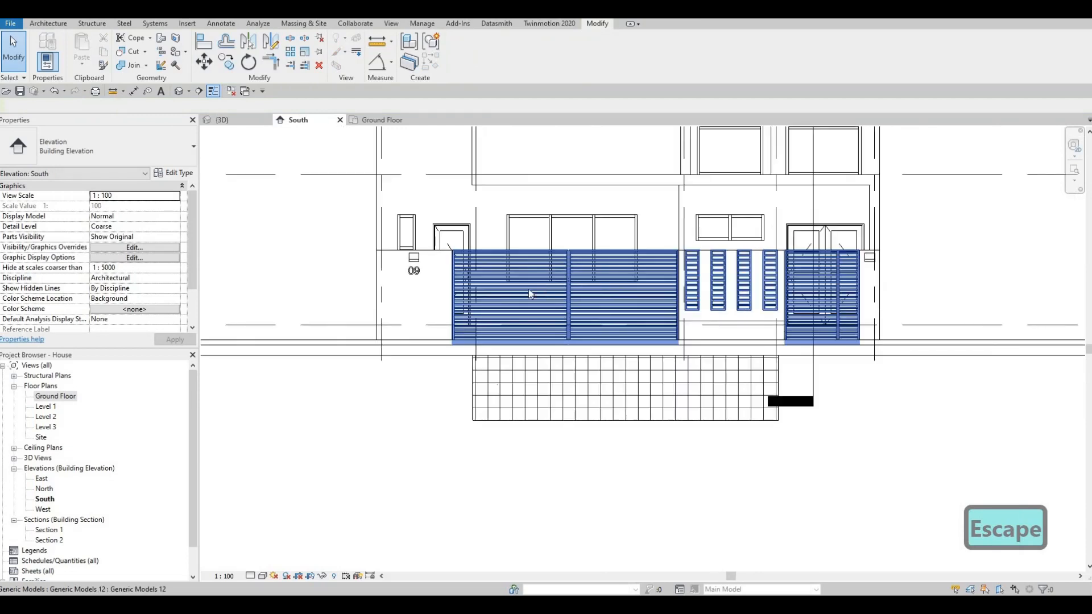
Examine both wall lights and the house number on the front fence in the 3D view
left_click(223, 120)
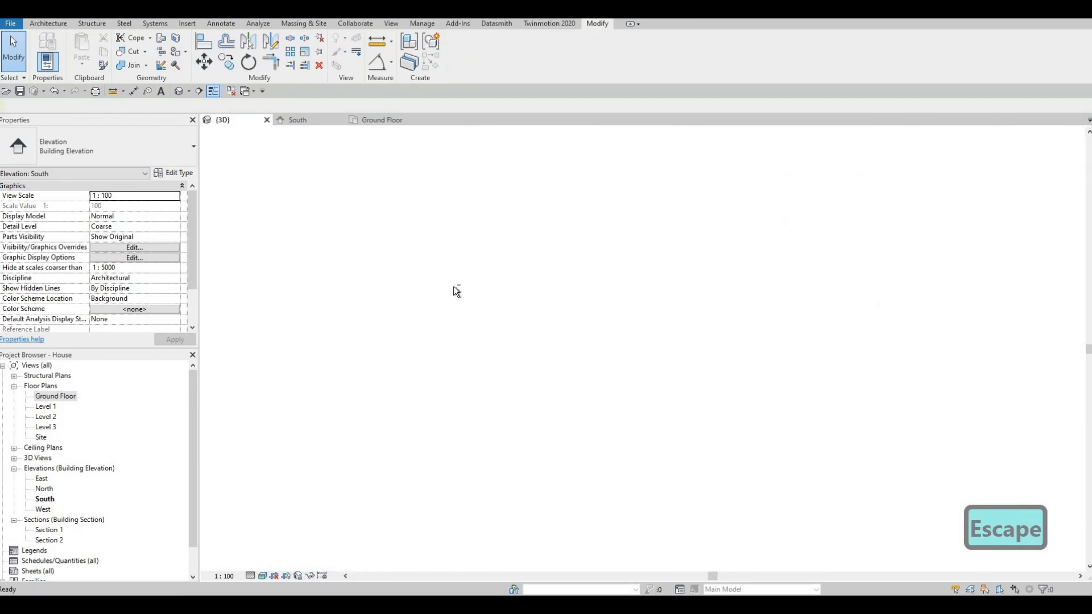
middle_click_drag(528, 283, 552, 445, "shift")
middle_click_drag(552, 349, 571, 389)
middle_click_drag(555, 324, 567, 368)
scroll(563, 395, "down", 1)
scroll(517, 340, "up", 1)
middle_click_drag(478, 421, 571, 313)
scroll(495, 343, "up", 8)
scroll(546, 321, "down", 6)
middle_click_drag(664, 351, 644, 380)
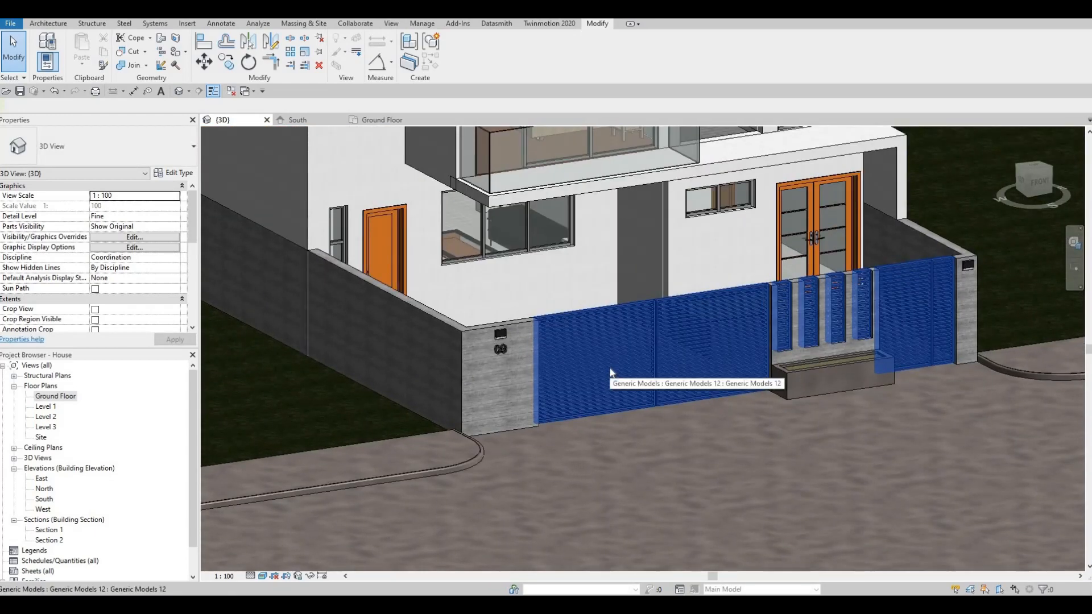
Start an extrusion in a new in-place model and pick the top face of the left side fence wall as its work plane
key("F1")
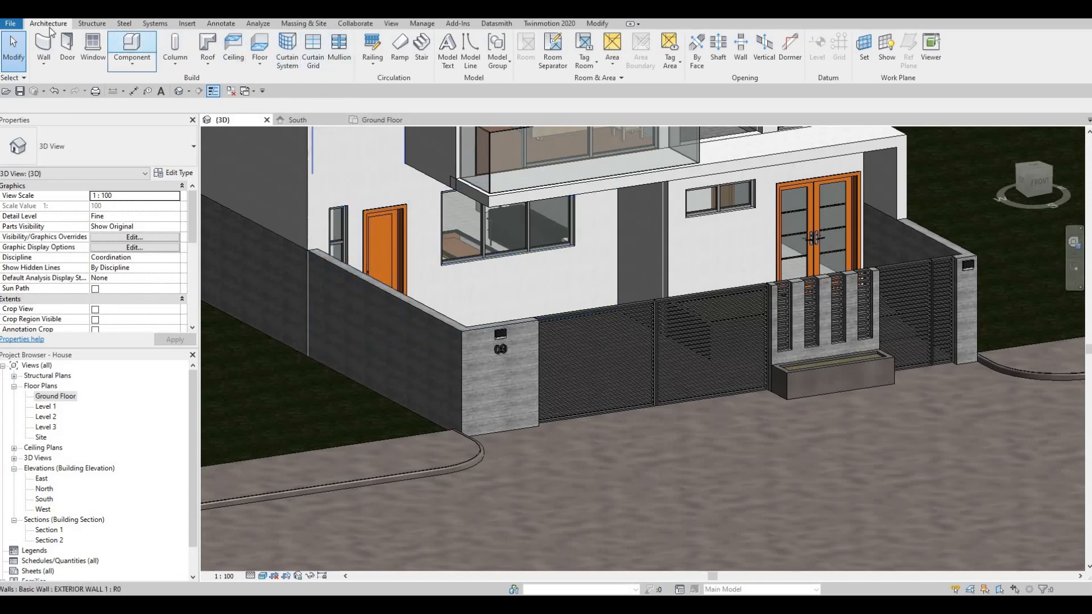
left_click(132, 61)
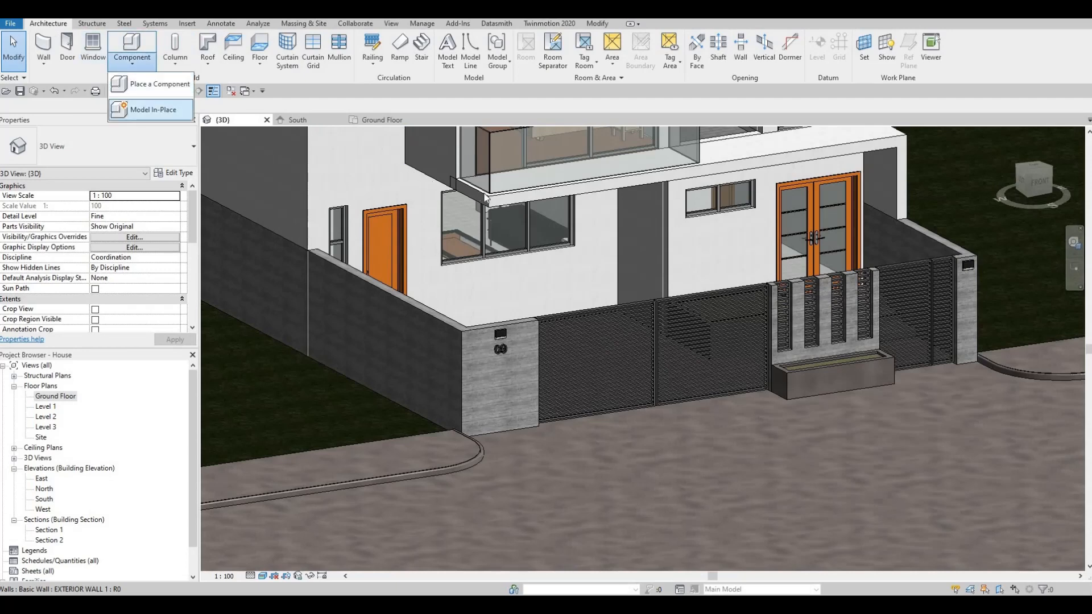
left_click(156, 105)
scroll(637, 253, "down", 4)
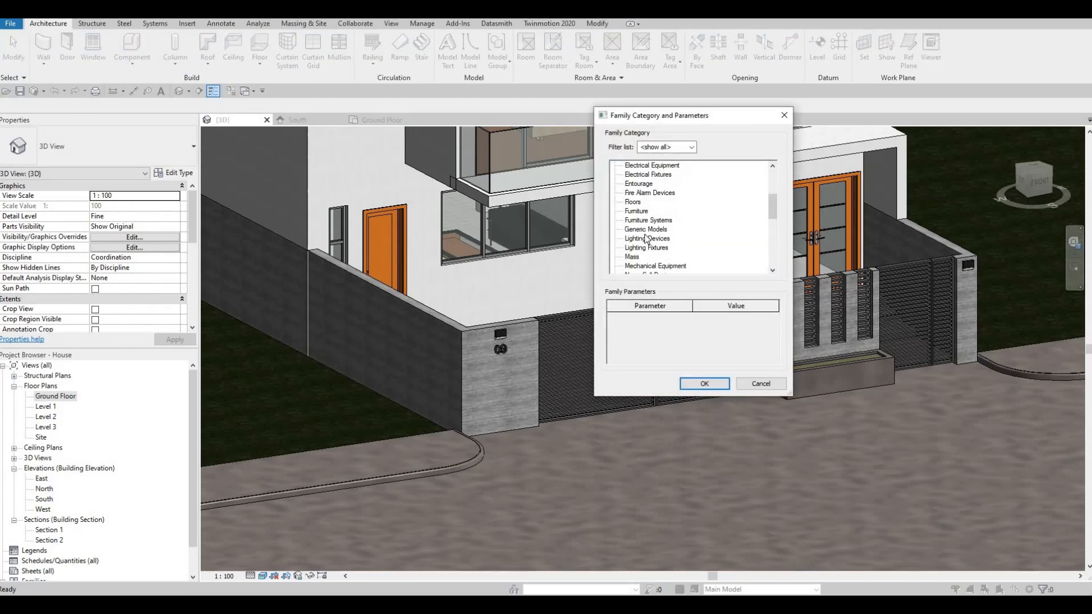
left_click(705, 384)
key("Return")
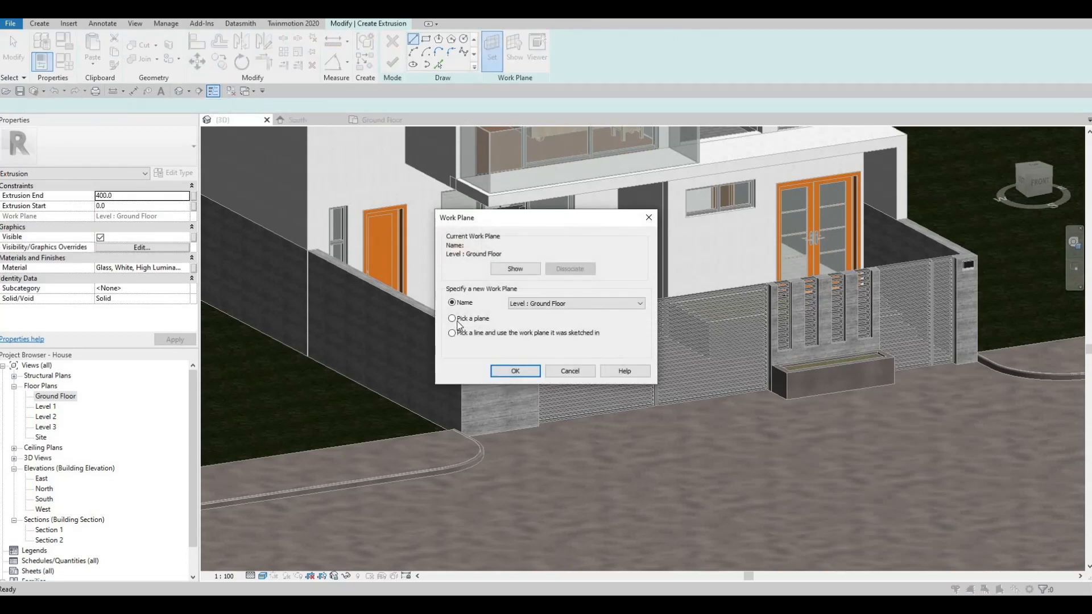
left_click(514, 370)
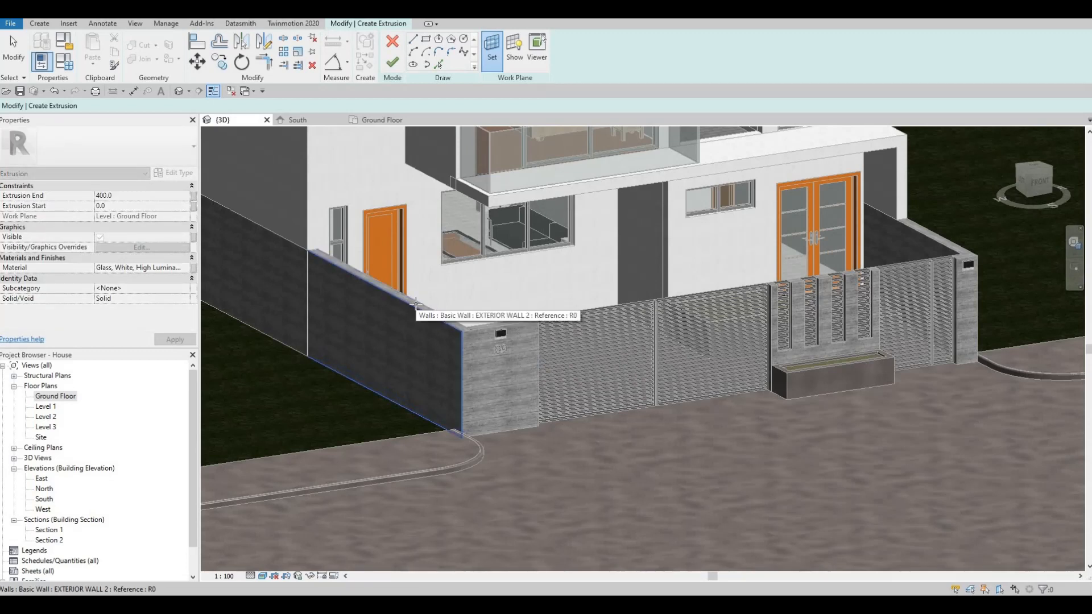
key("Tab")
left_click(415, 303)
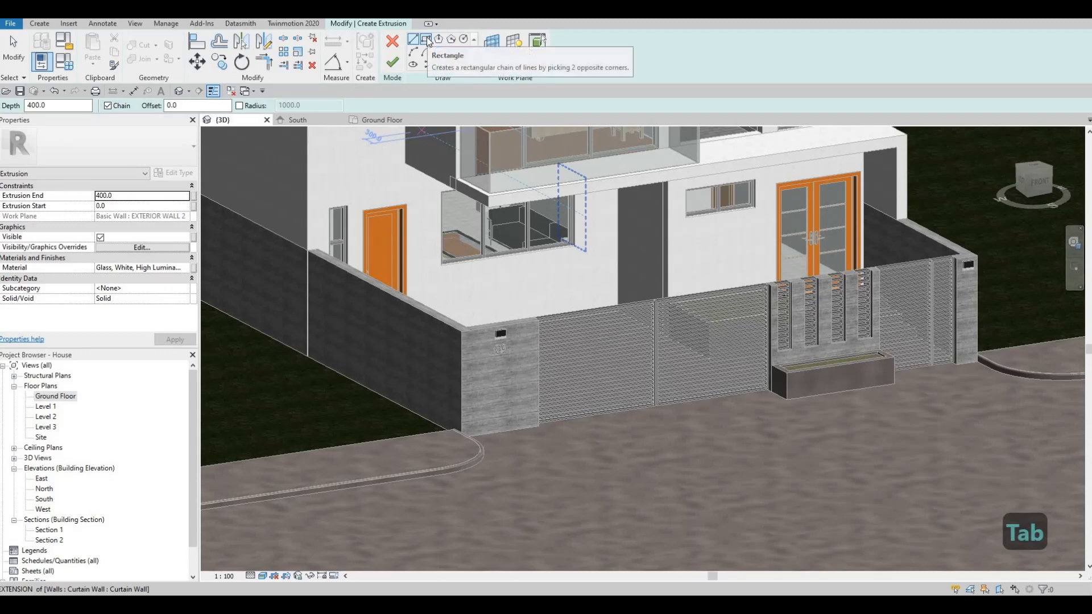
In the Ground Floor plan, sketch a rectangle about 3420 mm long over the left side wall and one about 480 by 280 mm on the front wall
double_click(45, 396)
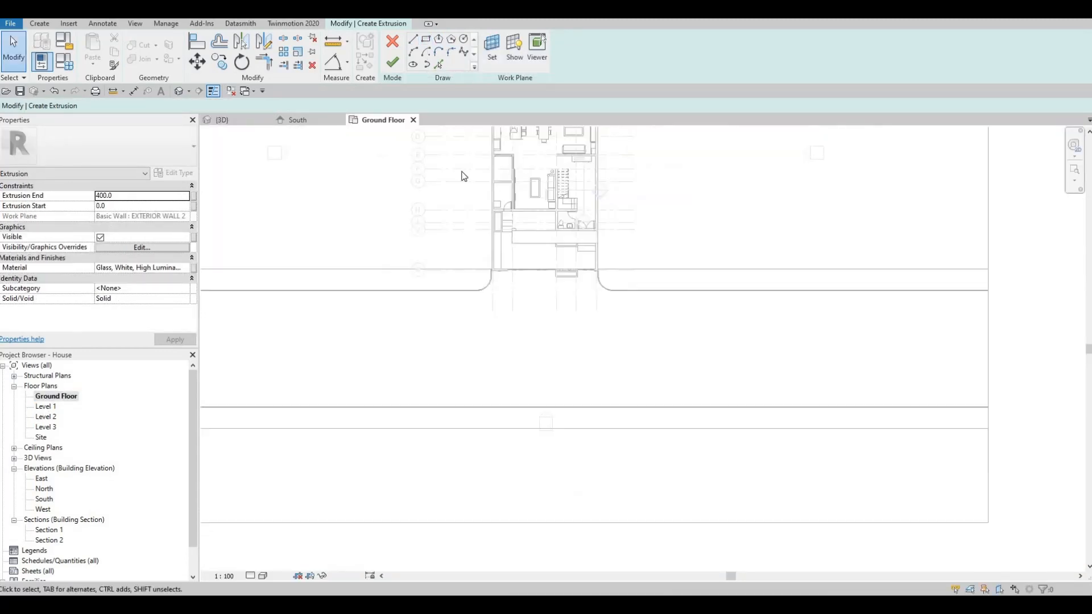
scroll(449, 168, "up", 3)
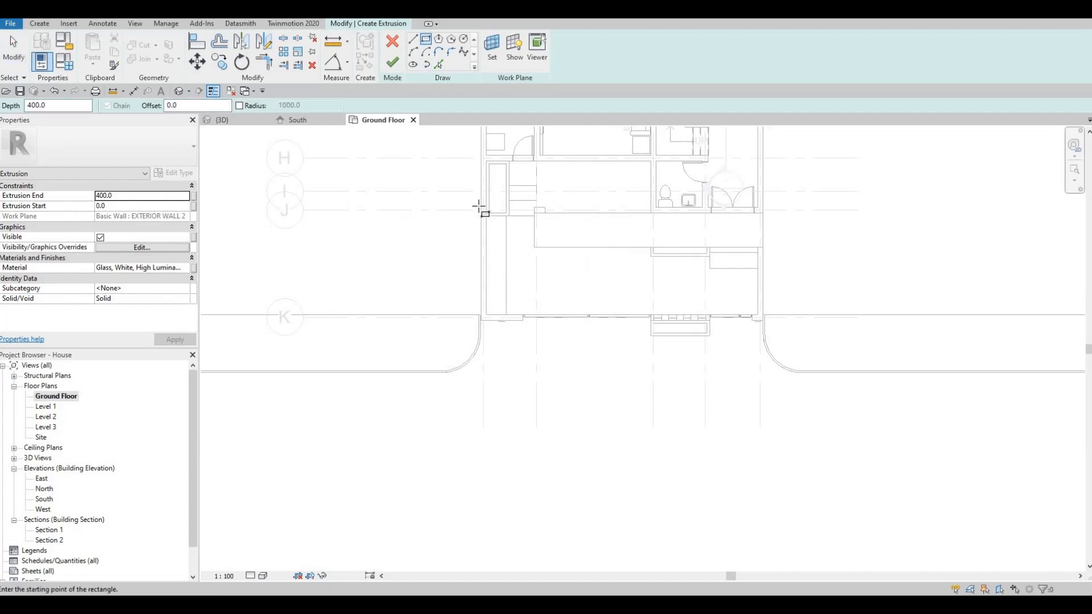
scroll(480, 207, "up", 3)
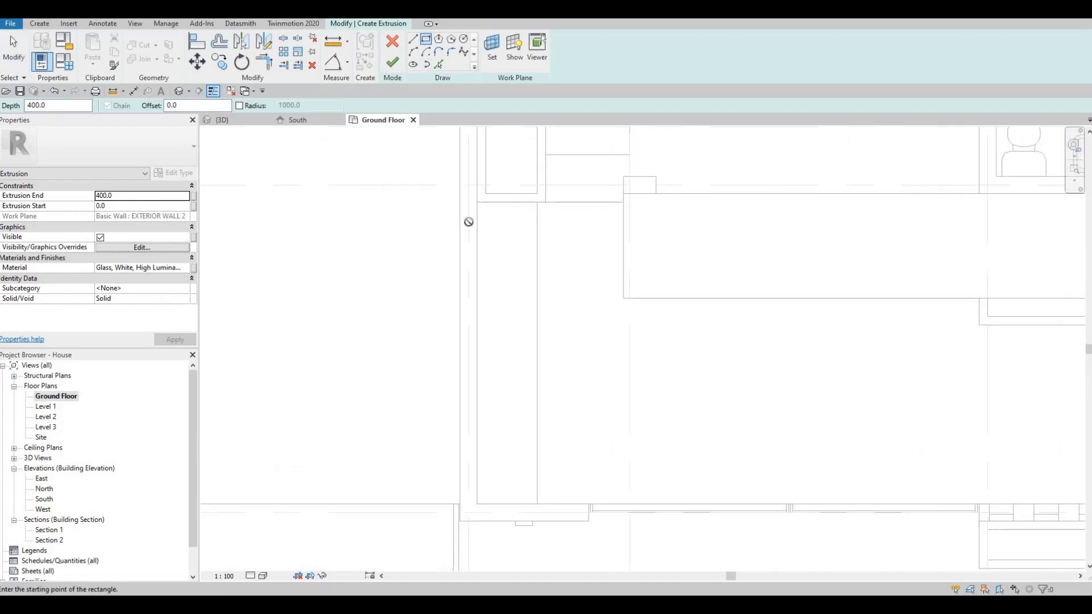
left_click(453, 504)
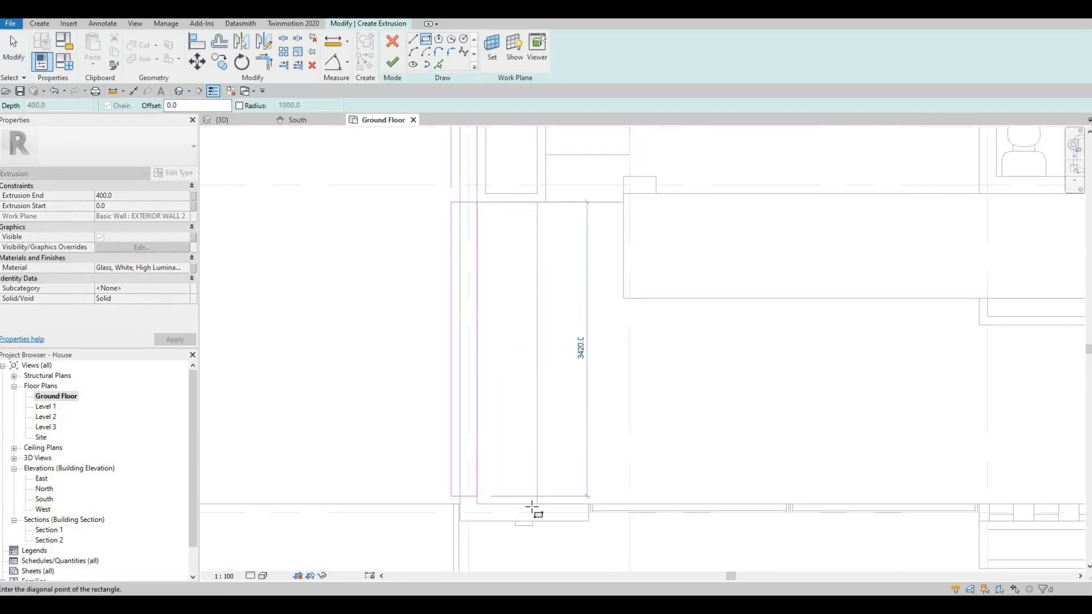
key("Escape")
left_click(561, 529)
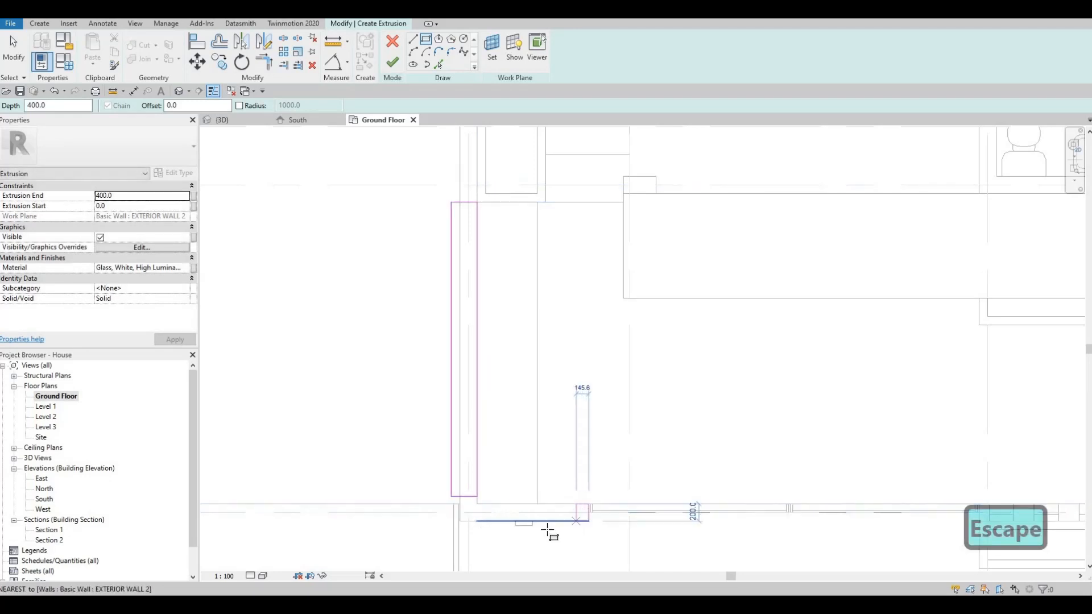
key("Escape")
key("Escape")
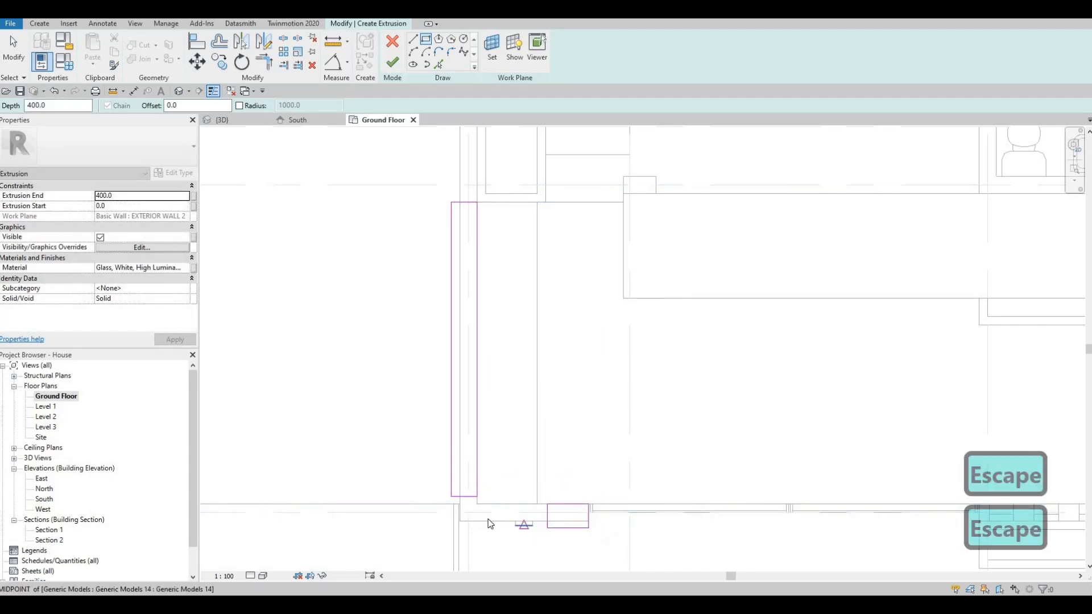
Set the depth of the small rectangle on the front wall to 300 mm
left_click(477, 243)
key("Escape")
left_click(535, 527)
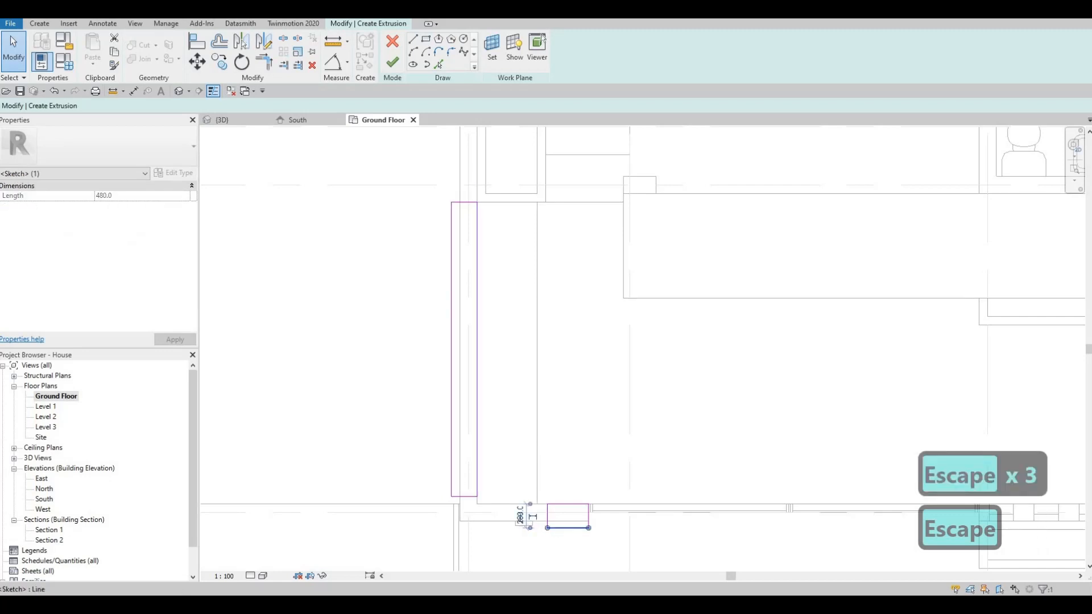
type("300")
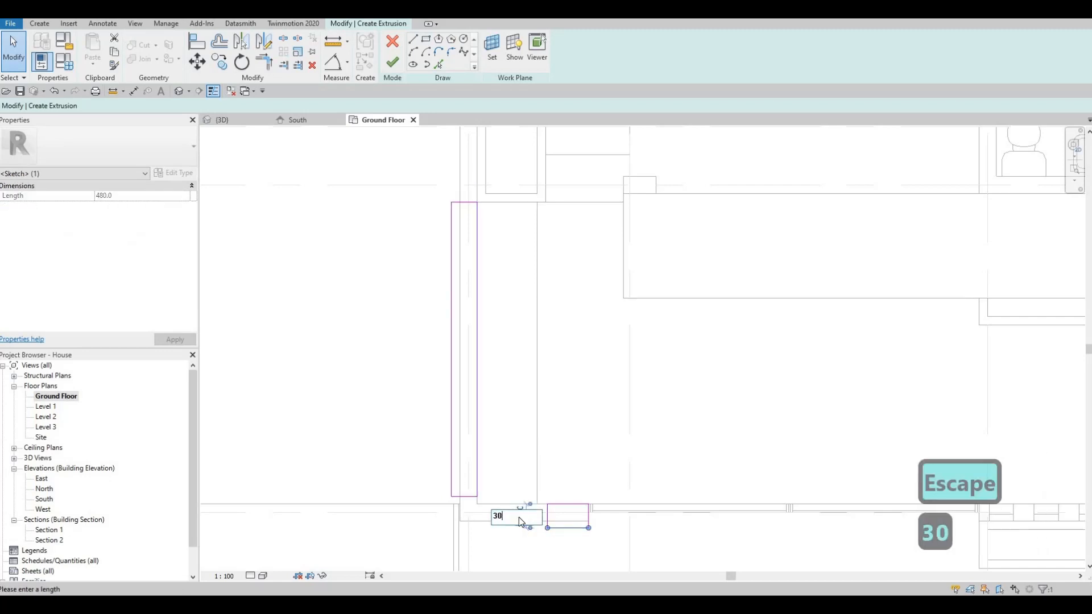
key("Return")
key("Escape")
key("Escape")
Trim the two left-hand sketch rectangles into a single L-shaped outline and delete the leftover lines at the corner
key("r")
left_click(550, 505)
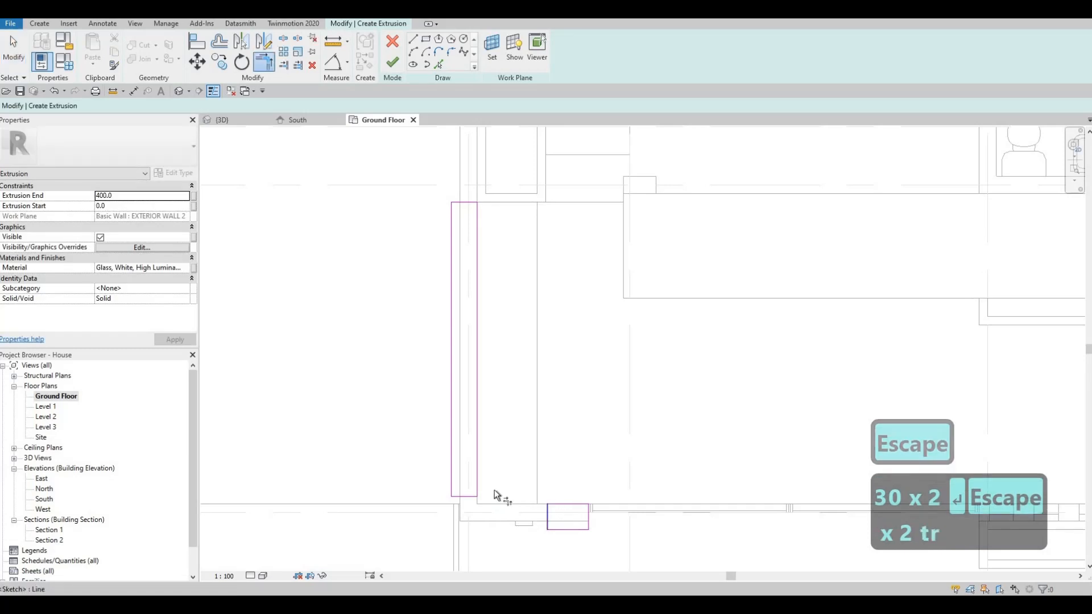
left_click(477, 479)
left_click(451, 489)
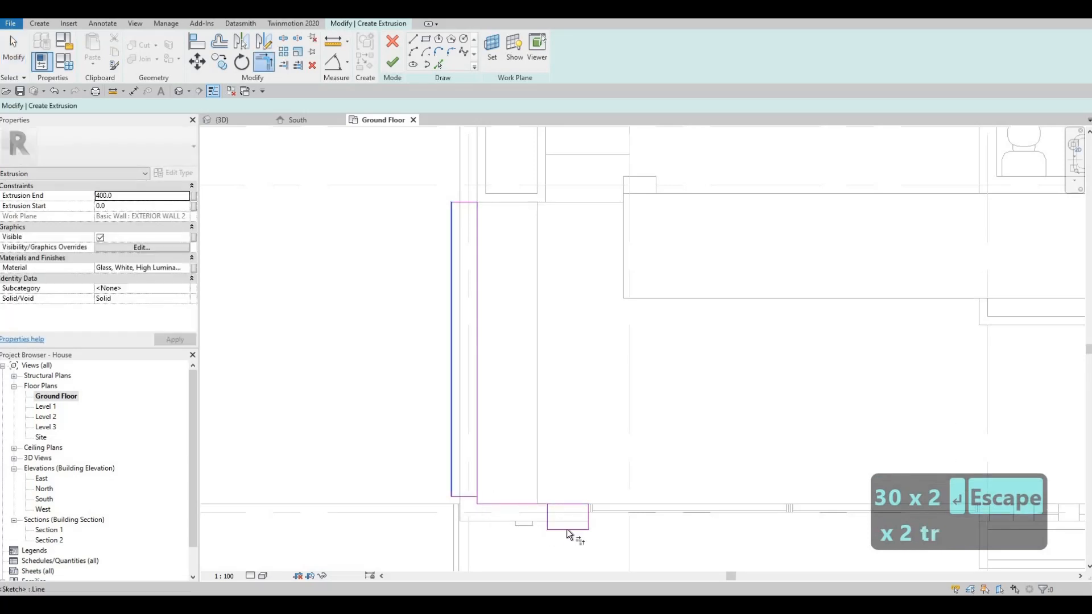
left_click(566, 529)
key("Escape")
key("Escape")
left_click_drag(427, 472, 559, 553)
key("Delete")
Sketch a rectangle about 260 by 2390 mm over the right side wall, ending at the front fence line
scroll(551, 542, "down", 3)
middle_click_drag(540, 385, 421, 306)
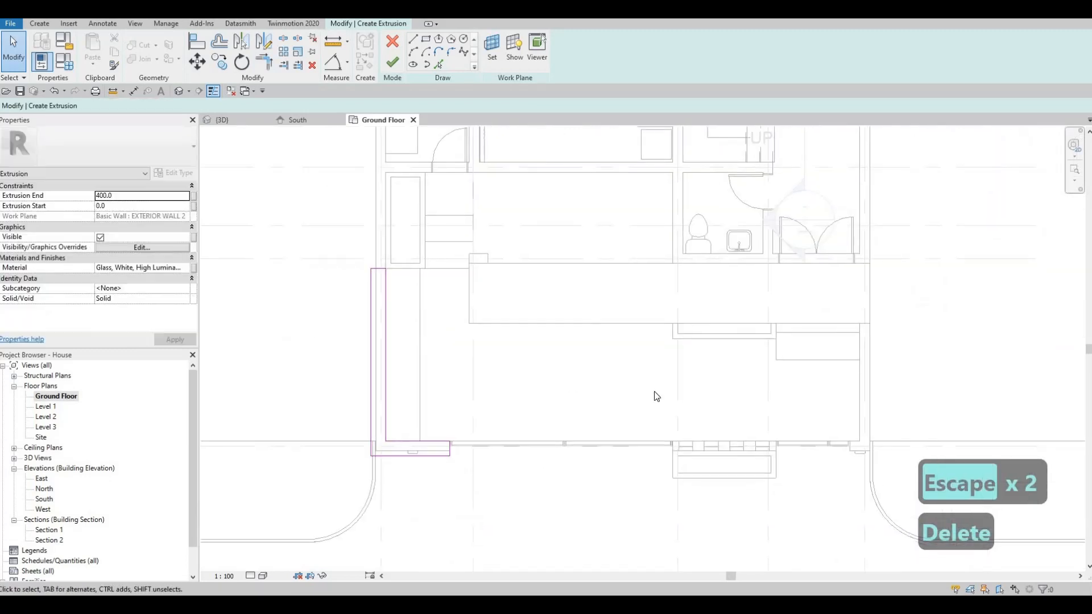
middle_click_drag(494, 216, 406, 192)
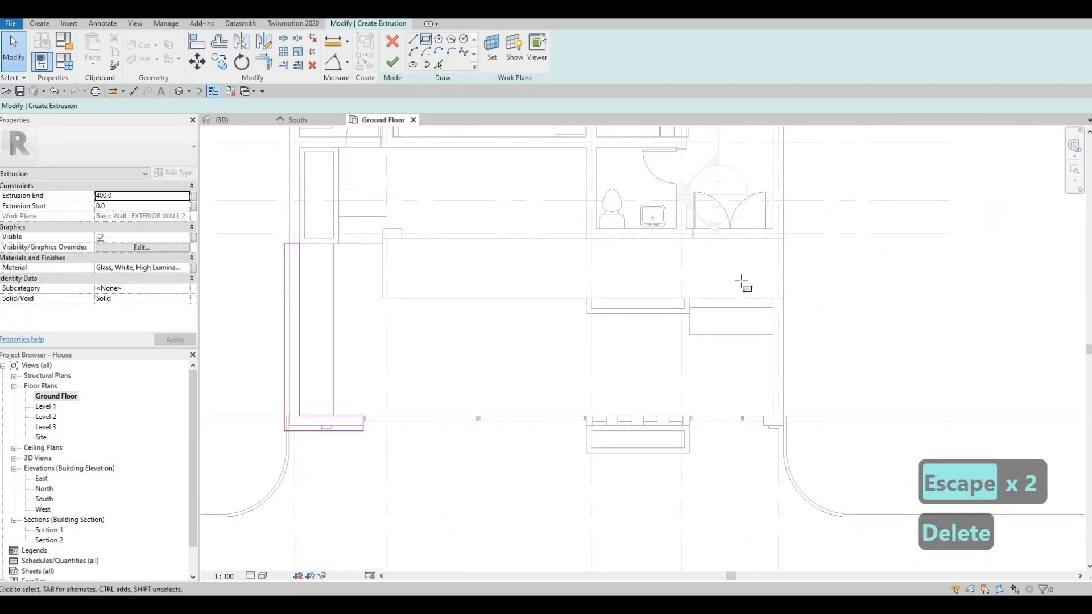
key("l")
key("i")
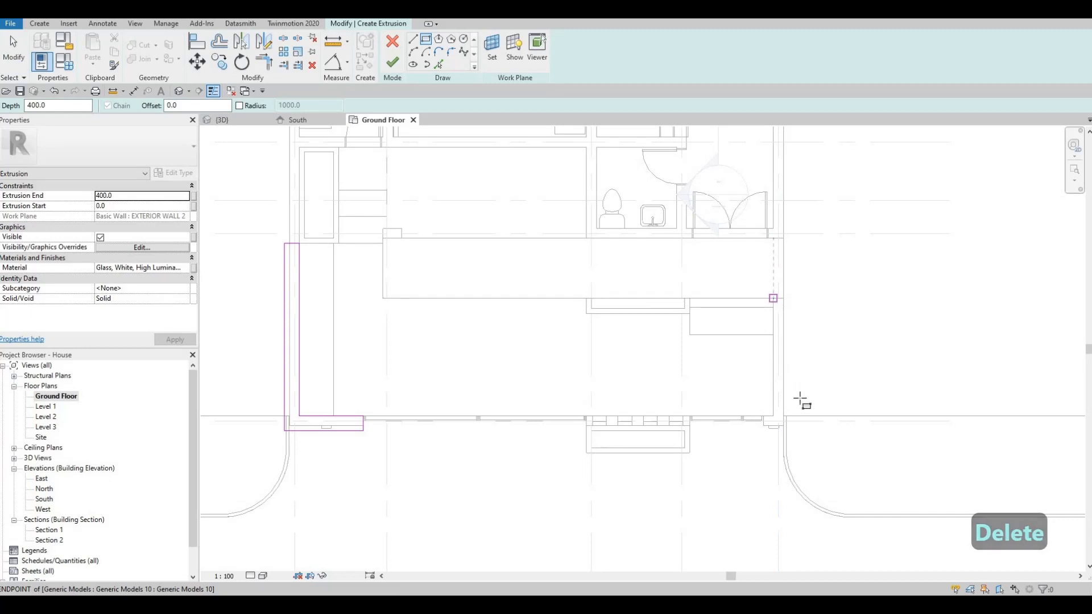
key("Escape")
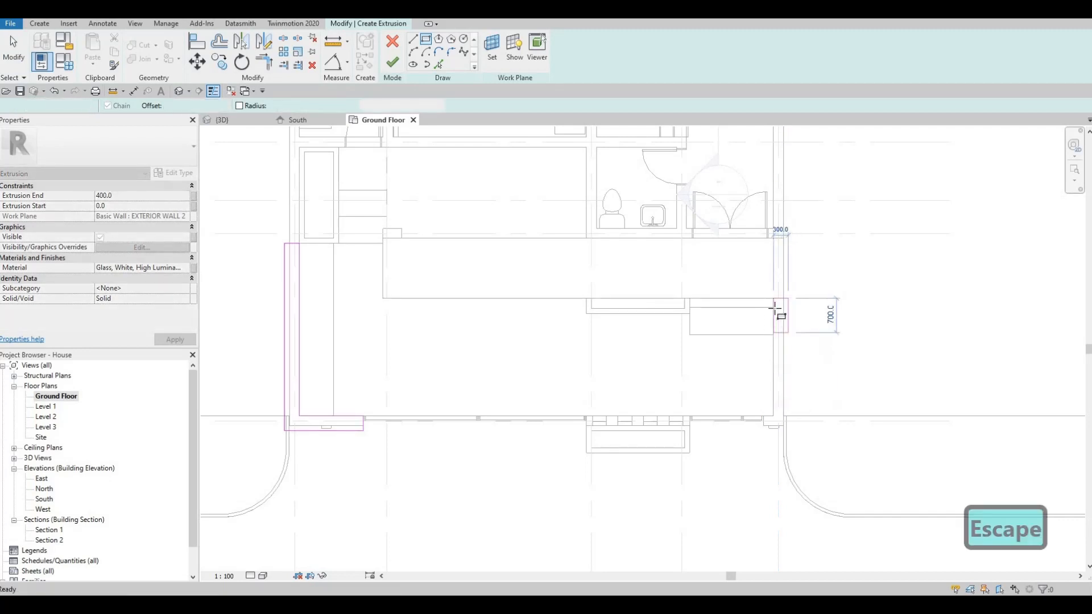
left_click(774, 298)
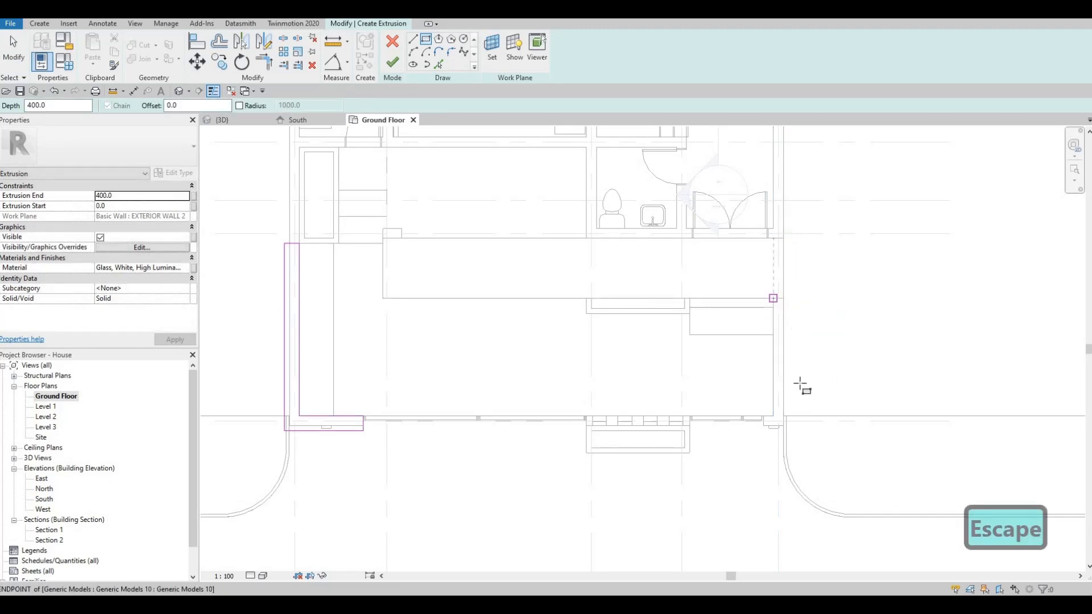
left_click(792, 416)
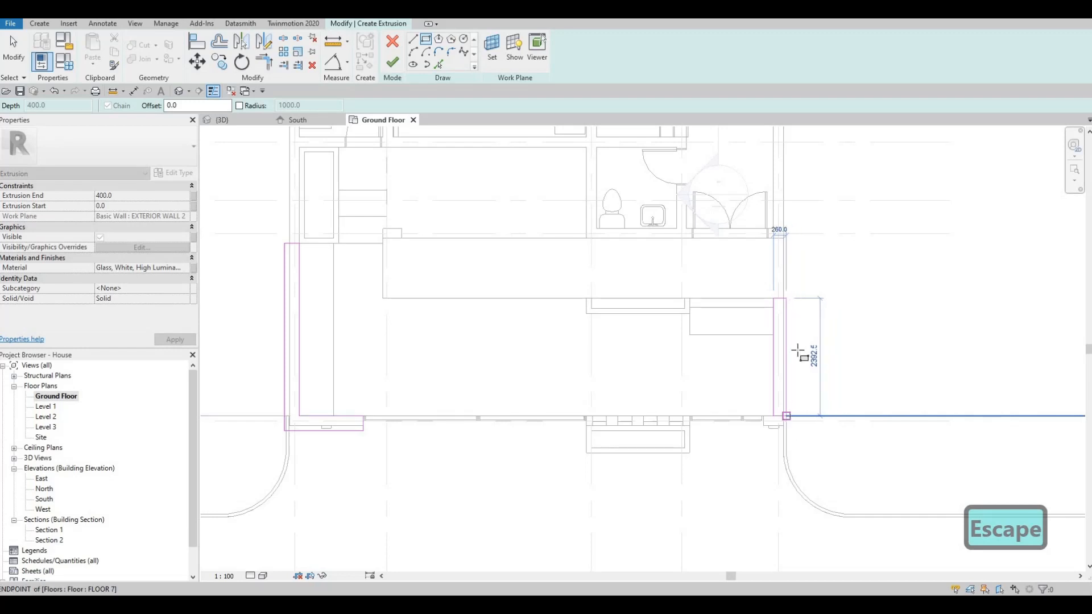
key("Escape")
Set the width of the right side wall rectangle to 300 mm
scroll(810, 347, "up", 3)
left_click(768, 441)
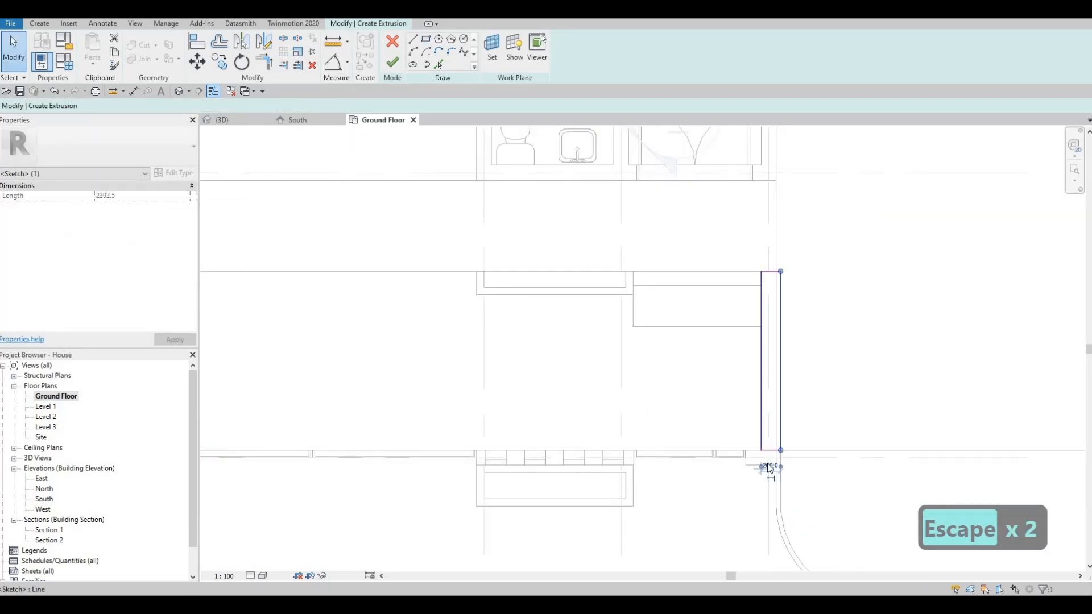
type("300")
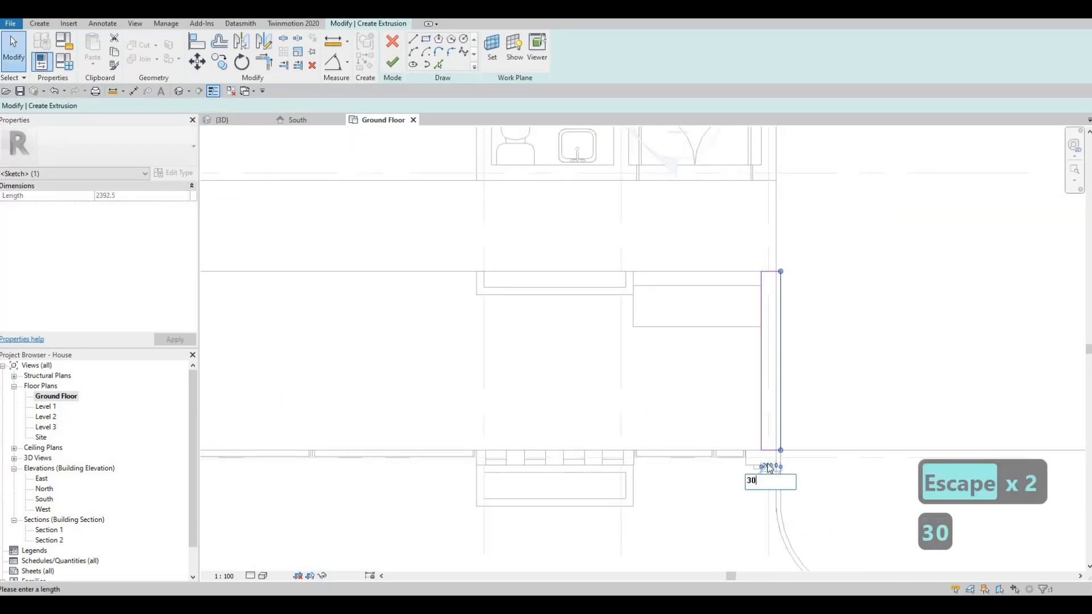
key("Return")
key("Escape")
key("Escape")
Sketch a rectangle about 500 by 250 mm over the right front pillar, adjoining the side wall rectangle
left_click(426, 40)
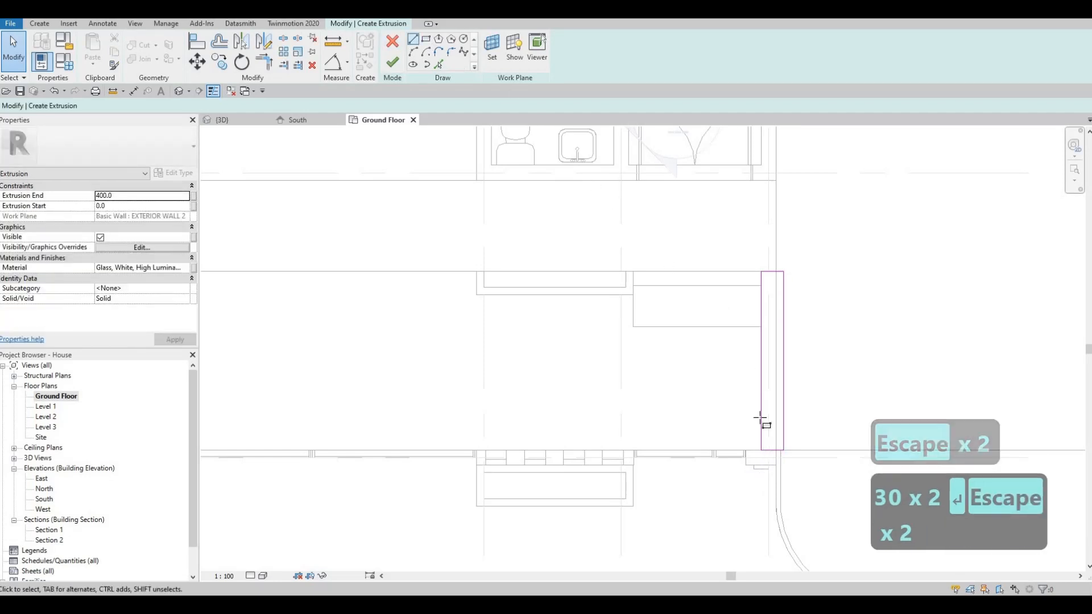
scroll(743, 449, "up", 2)
left_click(795, 482)
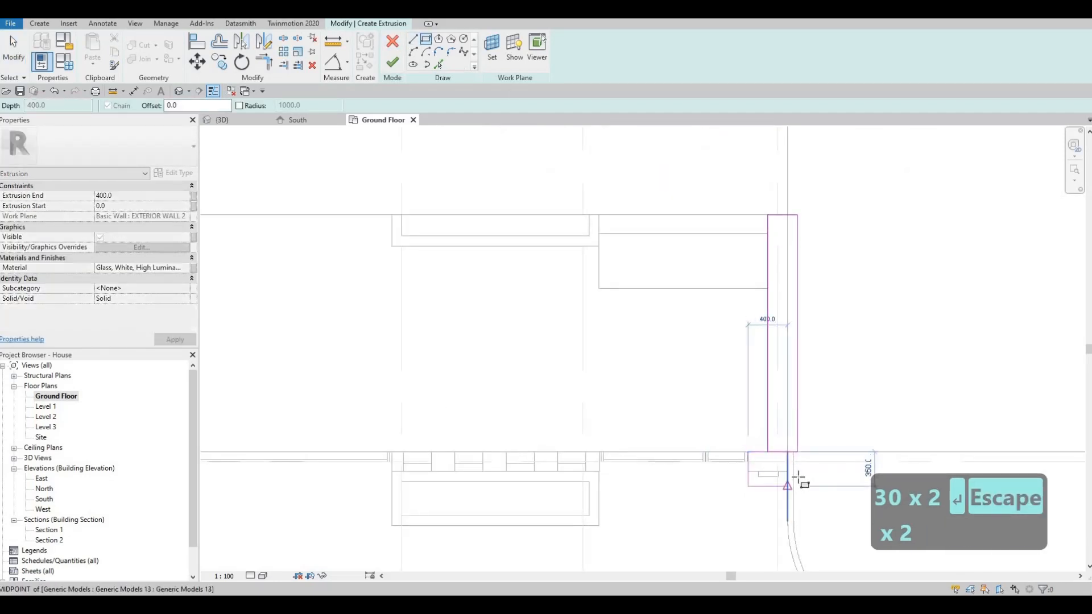
key("Escape")
key("Escape")
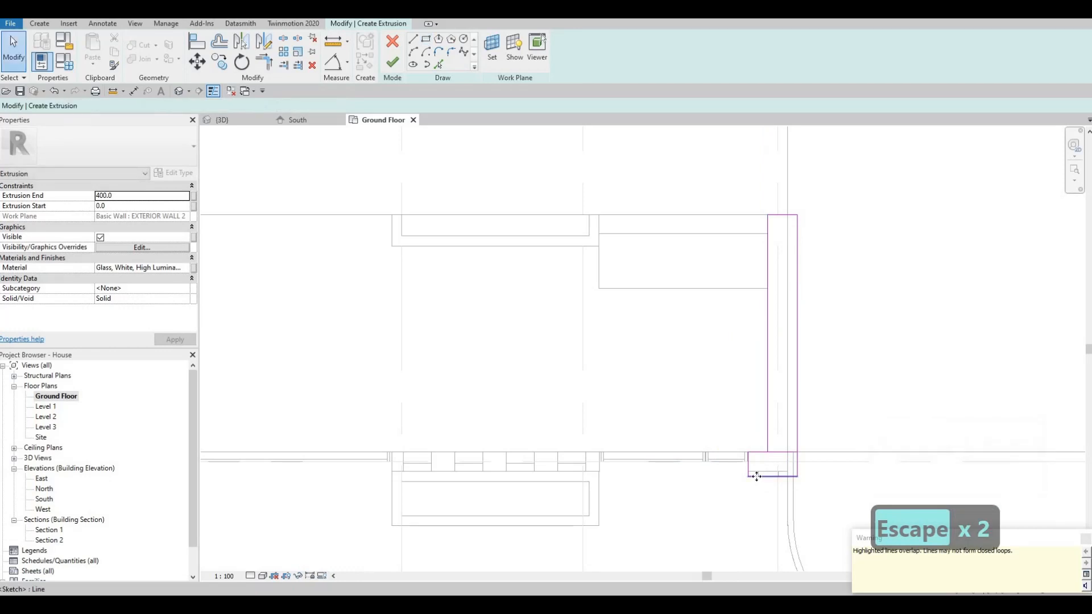
Set the depth of the right pillar rectangle to 300 mm
left_click(755, 476)
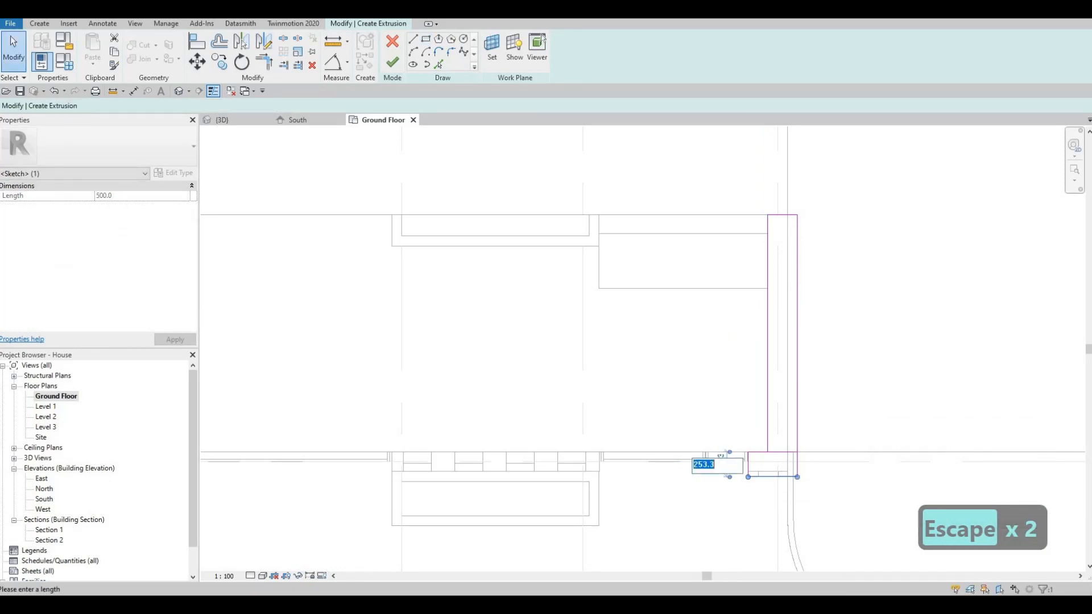
type("300")
key("Return")
key("Escape")
key("Escape")
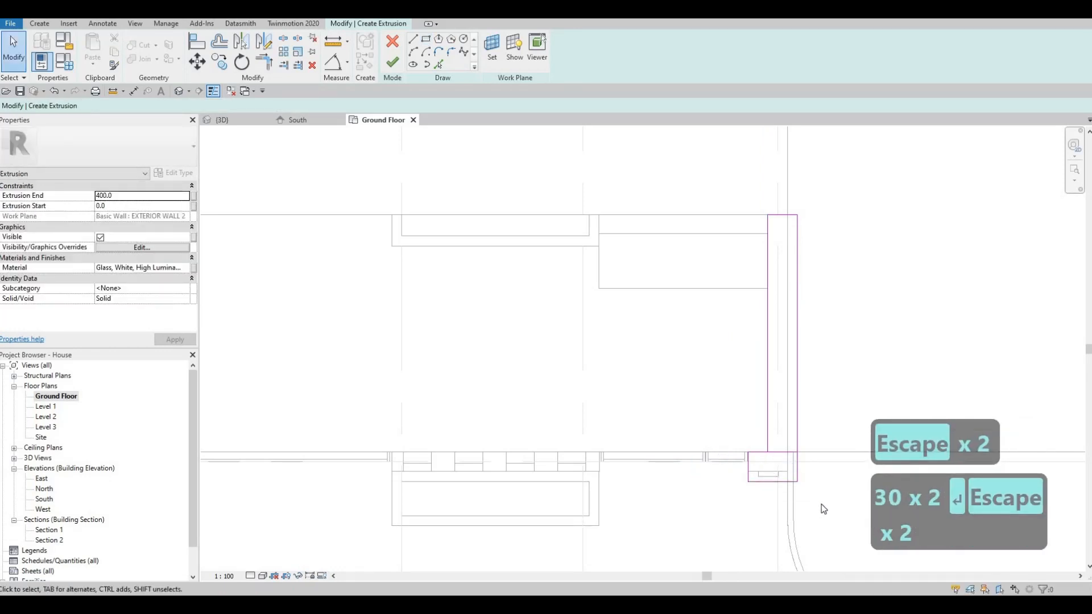
Remove the overlapping sketch lines where the right side wall rectangle meets the pillar rectangle
left_click_drag(811, 480, 821, 503)
key("Escape")
left_click_drag(715, 425, 813, 471)
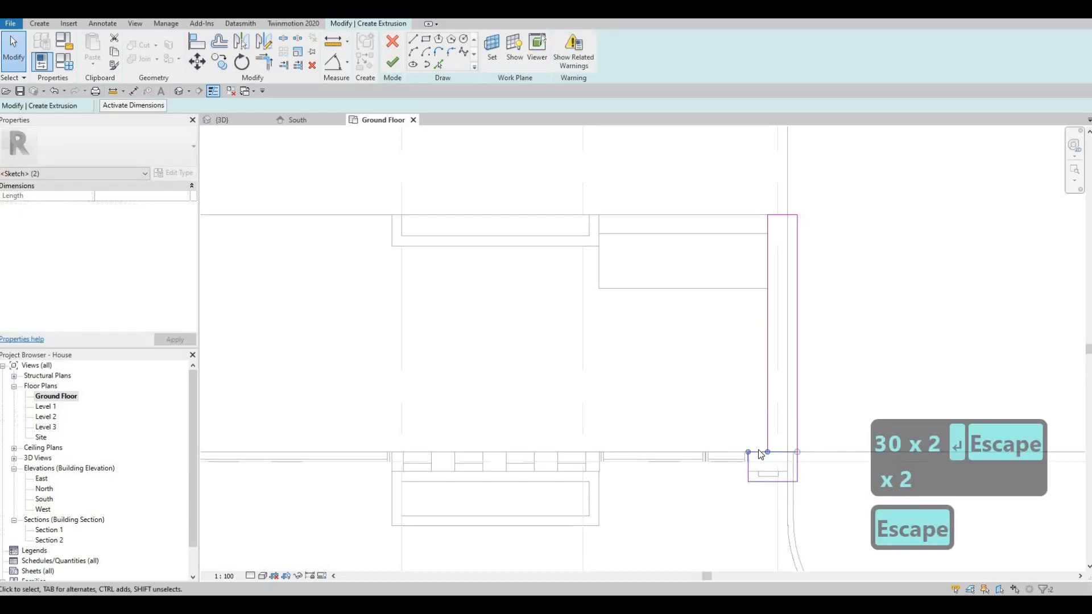
key("Escape")
key("Escape")
key("t")
key("r")
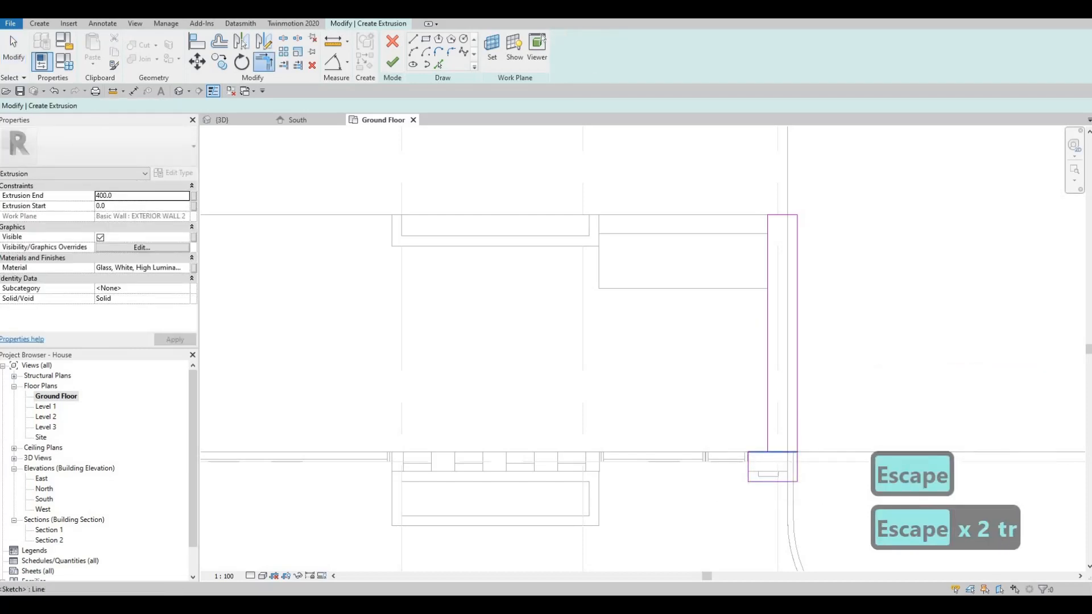
key("Escape")
left_click(792, 454)
key("Delete")
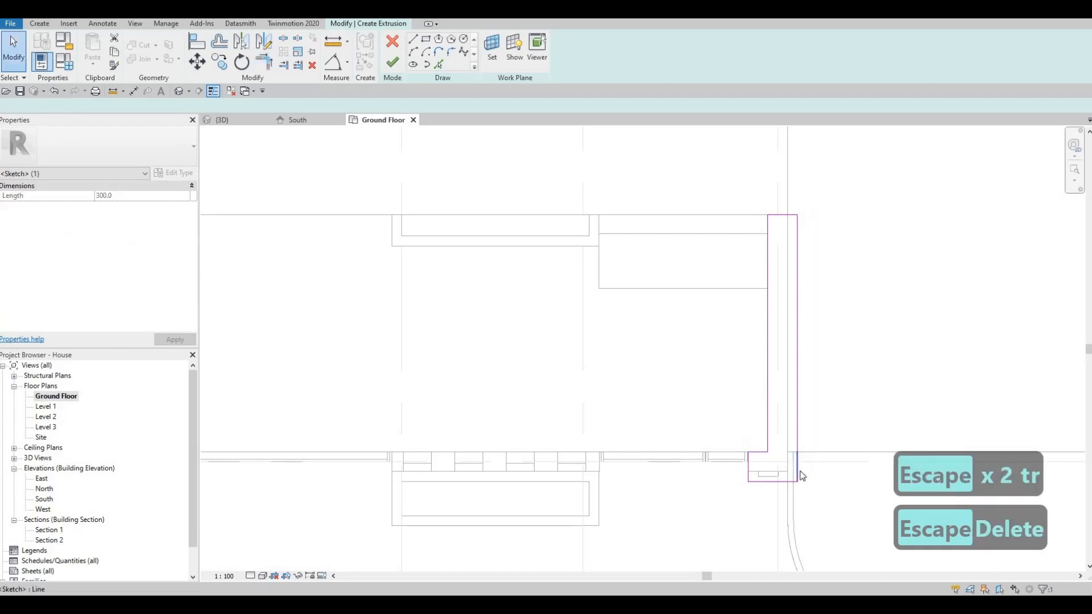
Delete the pillar rectangle's short outer edge and trim the side wall line to the front edge to close the L-shaped outline
left_click(797, 472)
key("Delete")
key("t")
key("r")
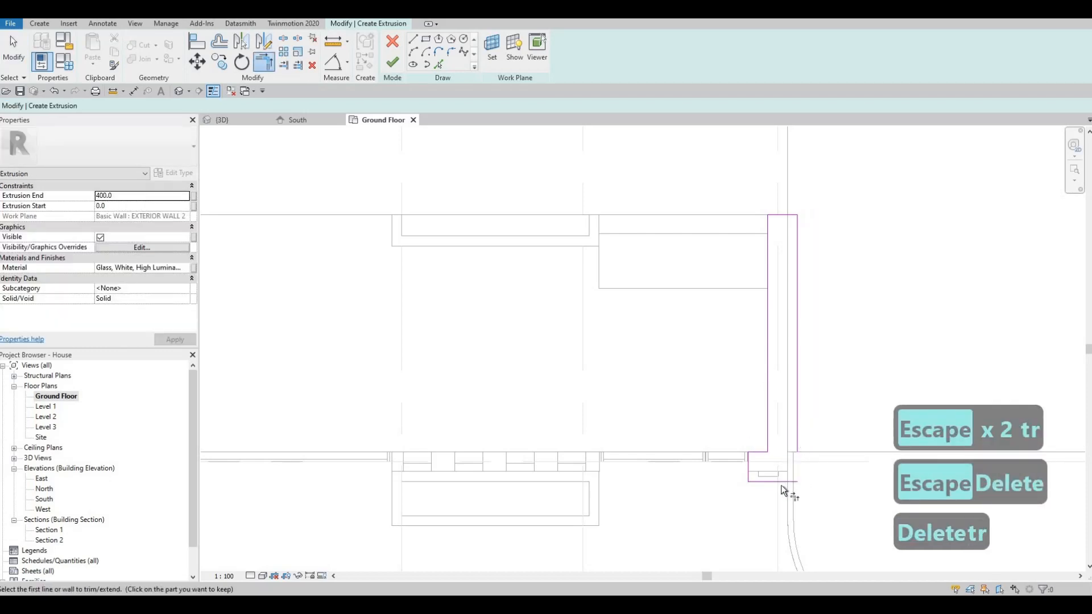
scroll(846, 411, "down", 2)
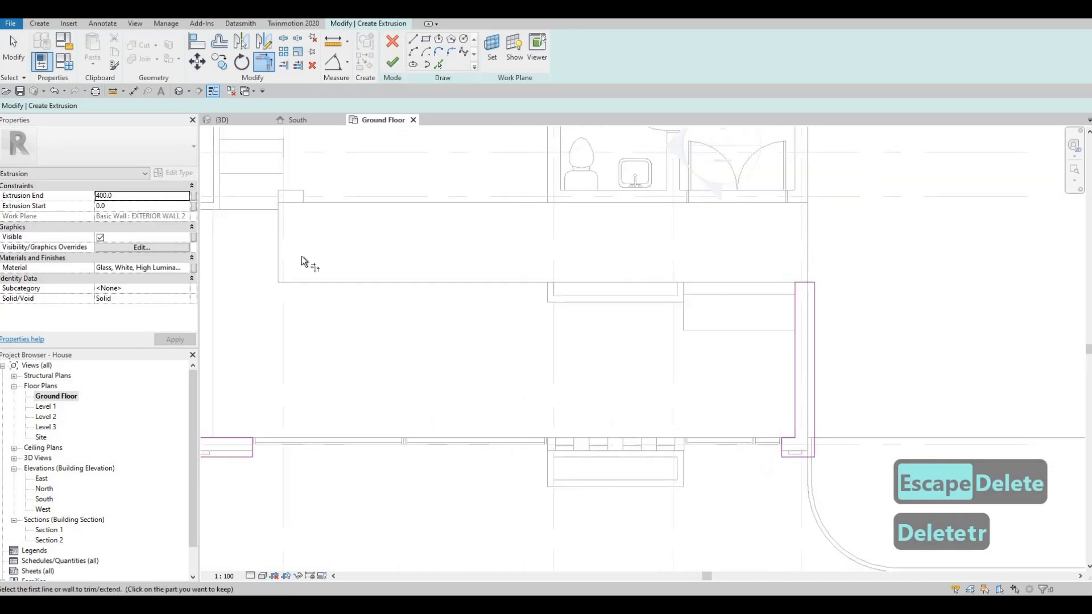
Set the extrusion's material to Brick, Engineering, Grey from the Masonry category of the AEC Materials library
left_click(188, 269)
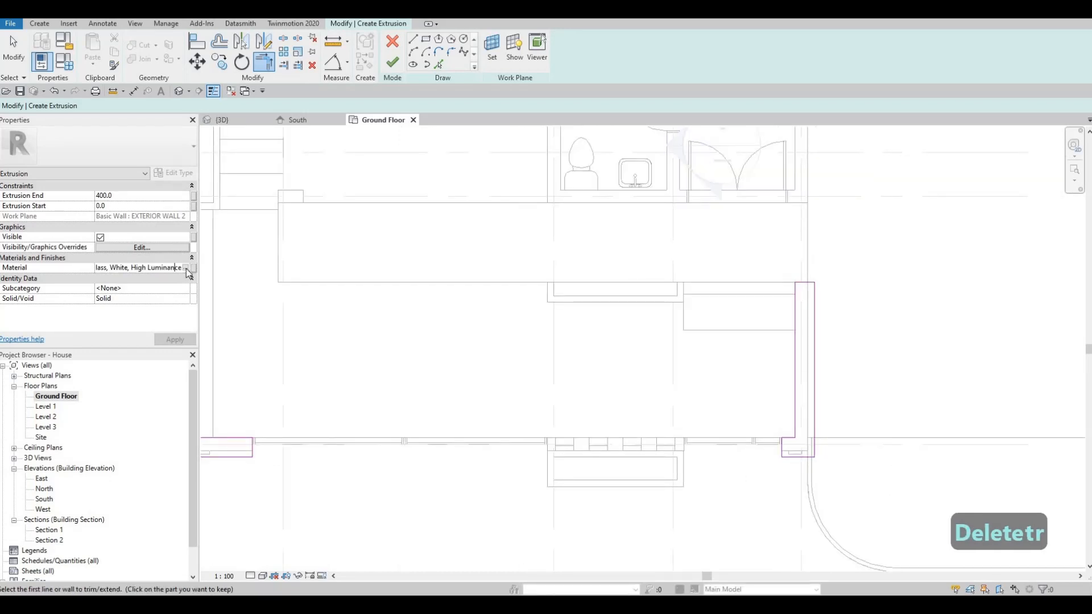
left_click(185, 268)
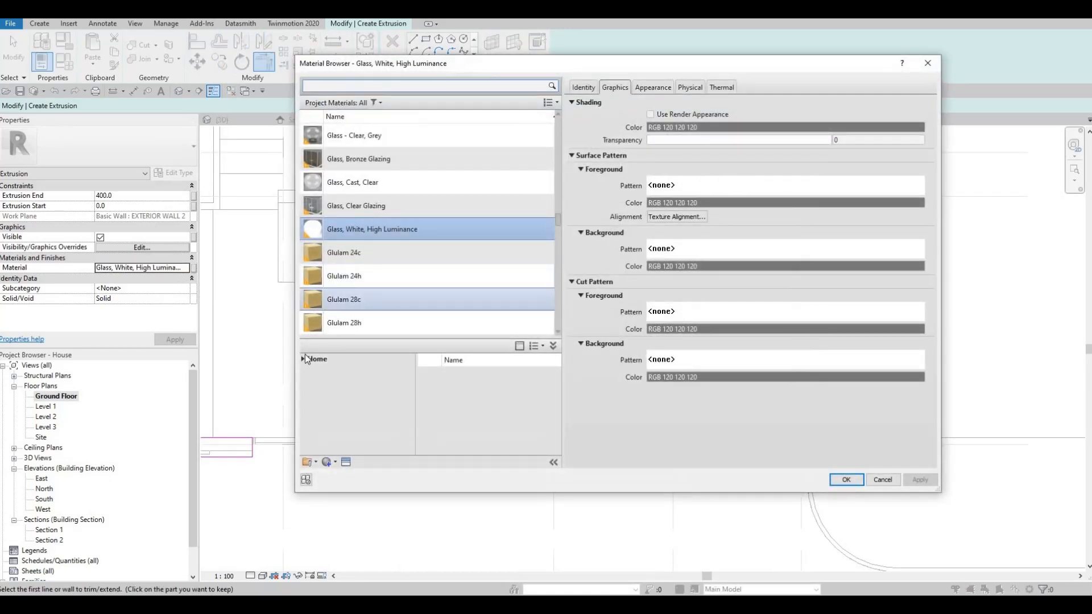
left_click(302, 359)
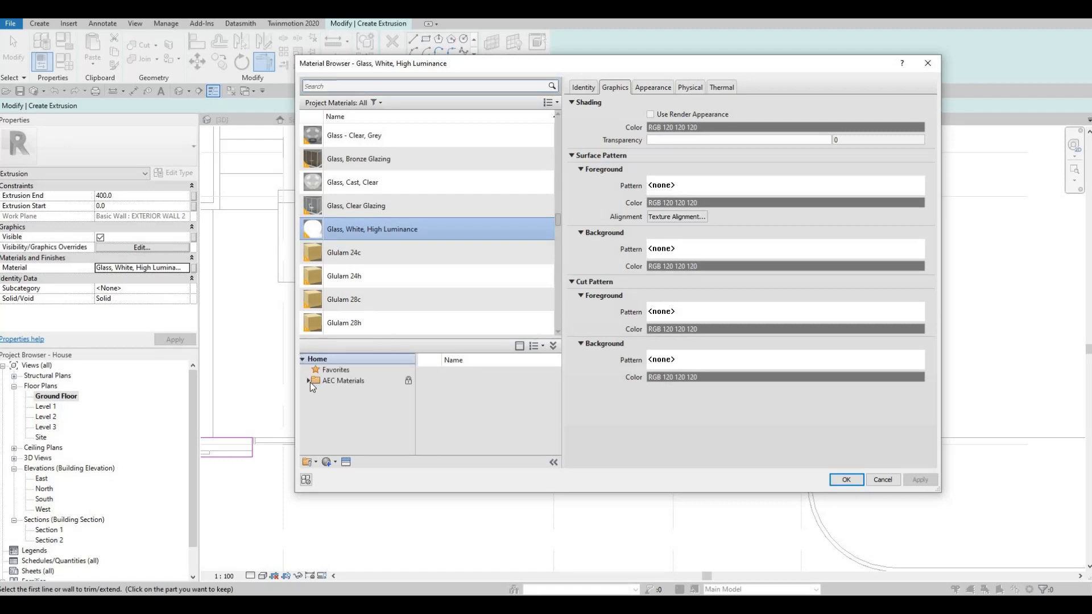
left_click(311, 381)
scroll(348, 414, "down", 2)
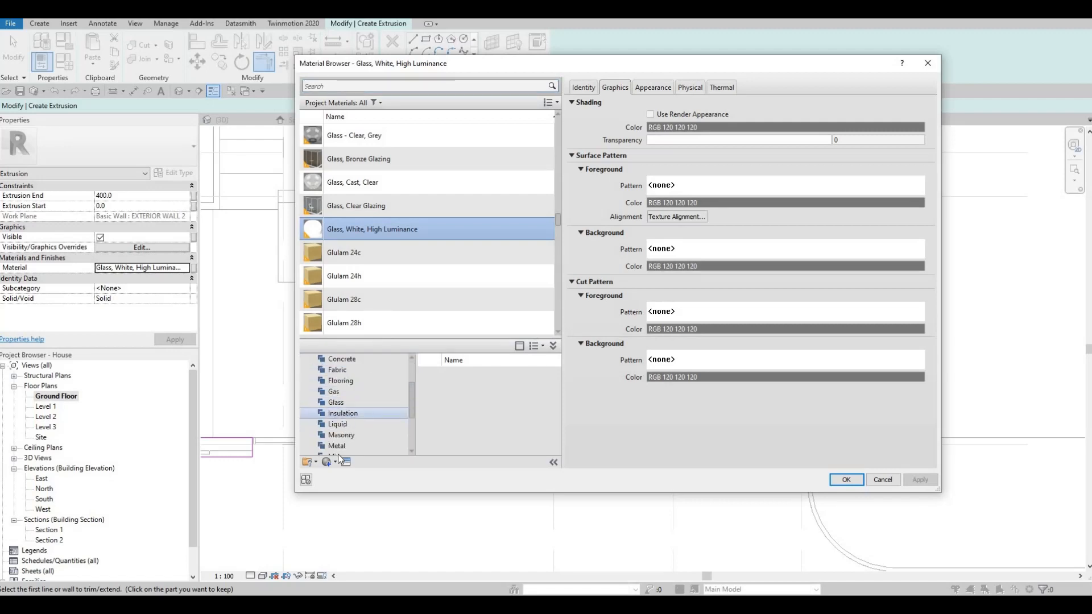
scroll(506, 425, "down", 6)
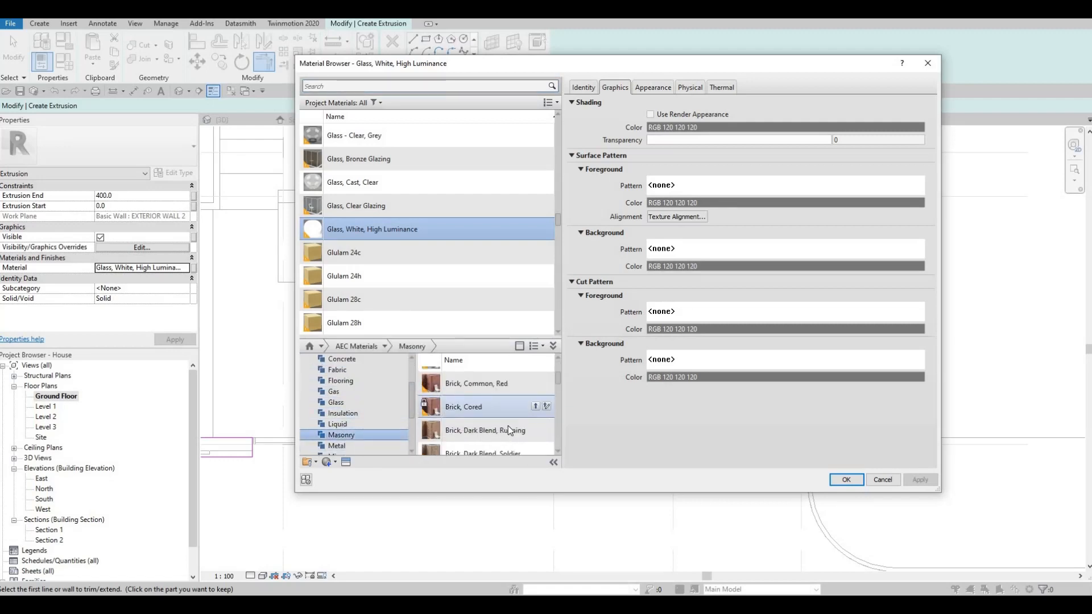
left_click(535, 413)
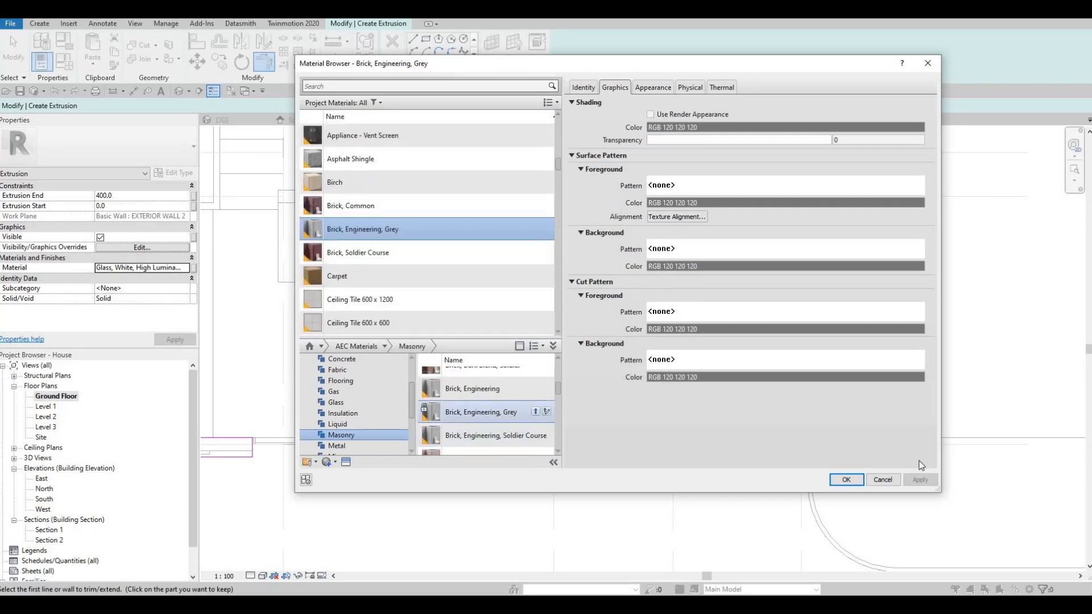
left_click(846, 481)
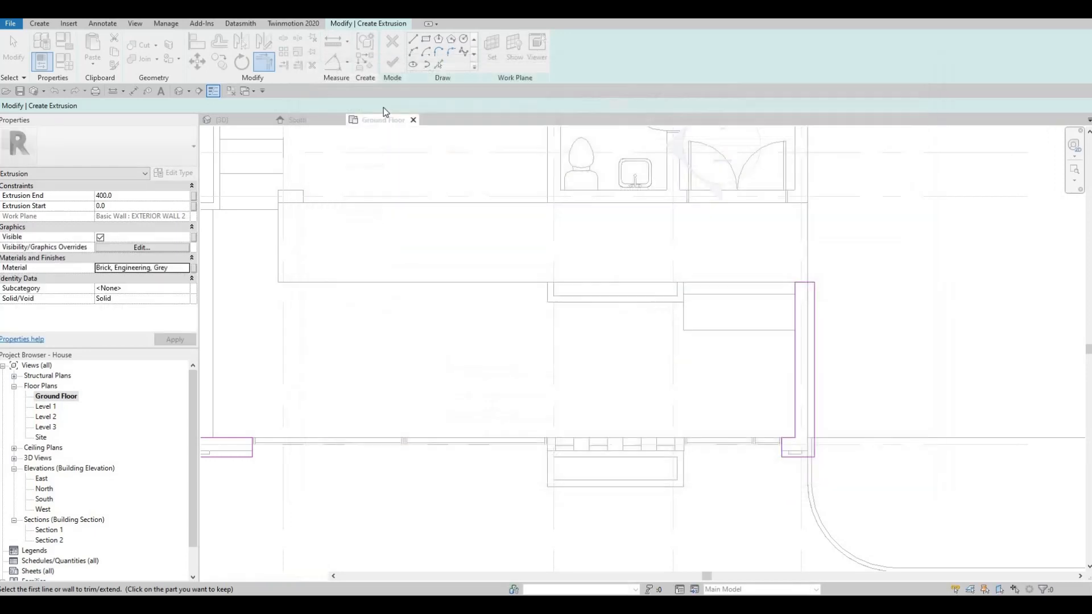
Finish the extrusion sketch and, in the 3D view, lower the extrusion's top to make a thin wall cap
left_click(392, 61)
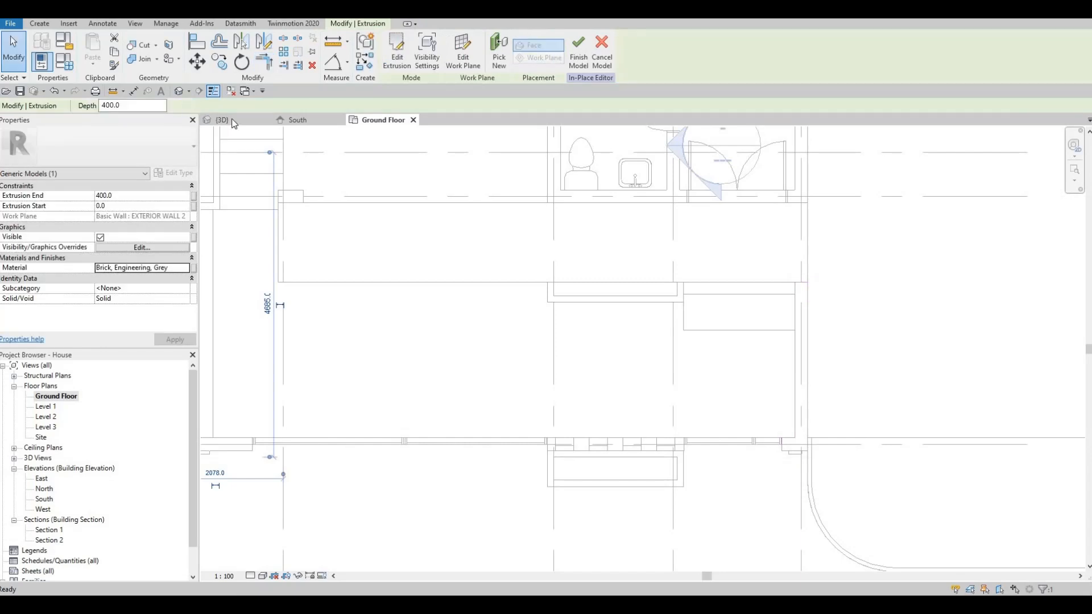
key("ctrl+Tab")
scroll(421, 297, "up", 2)
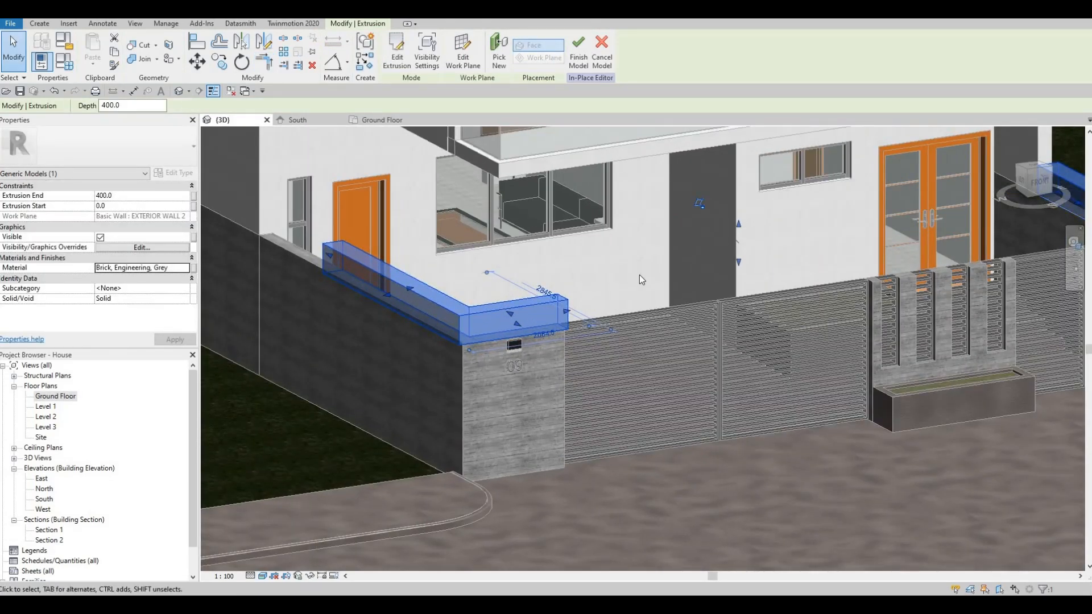
middle_click_drag(737, 221, 657, 235)
left_click_drag(658, 258, 547, 326)
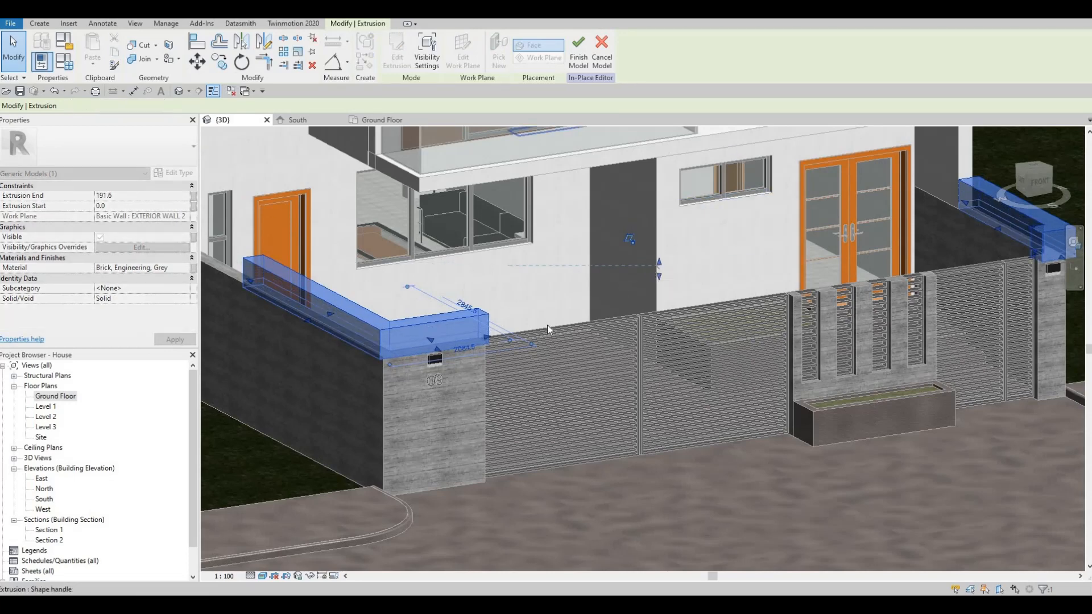
key("Escape")
Extend the rear end of the left cap along the side wall to the end of its raised section
middle_click_drag(465, 337, 544, 344, "shift")
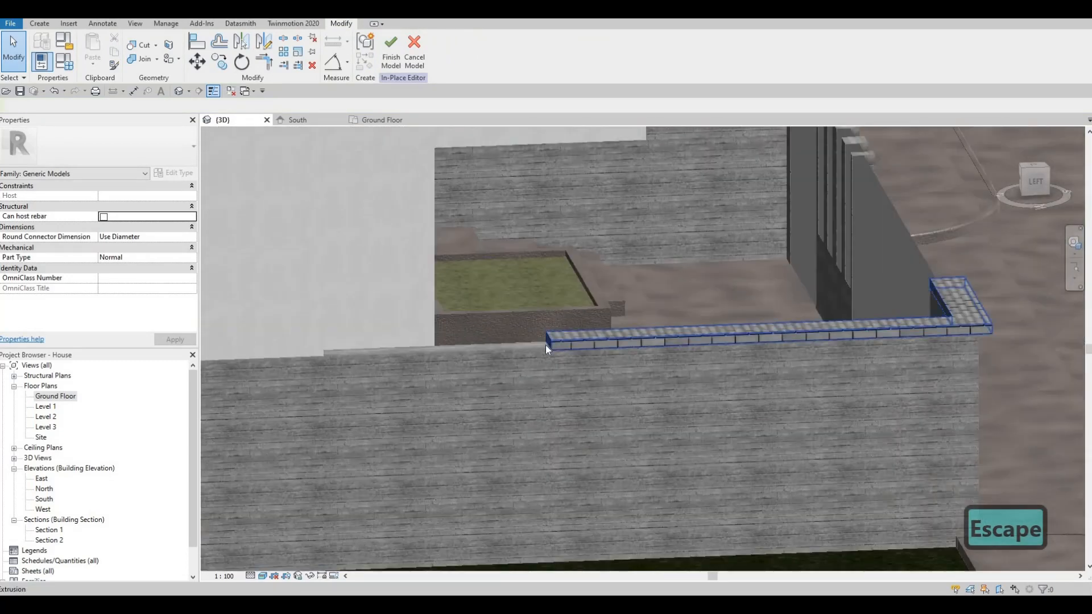
left_click(546, 341)
left_click_drag(372, 340, 432, 344)
key("Escape")
key("Escape")
key("Escape")
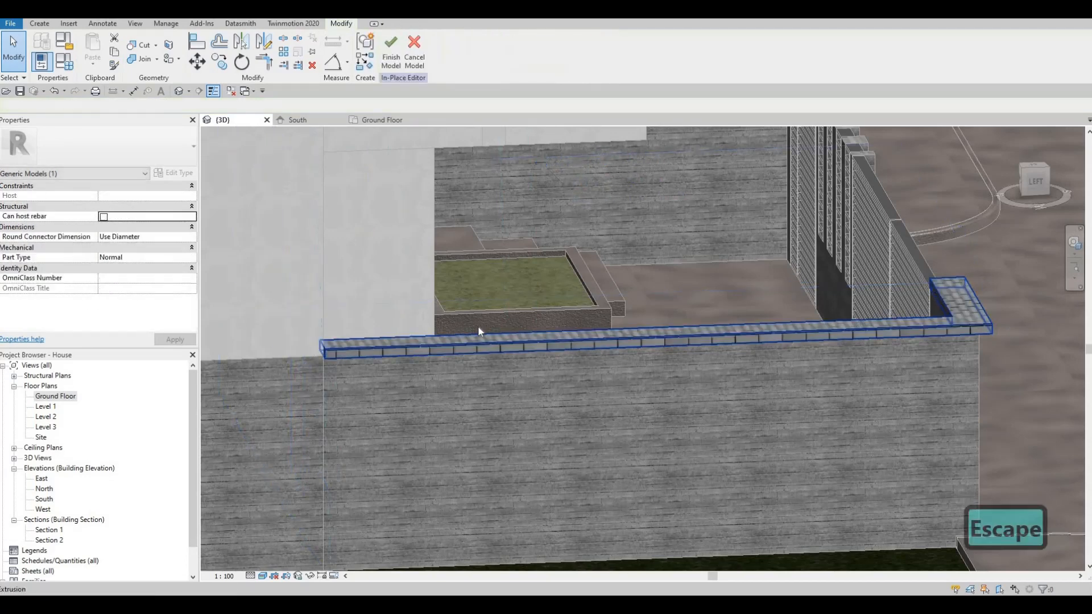
Examine the caps on both side walls and pillars from the front of the house in the 3D view
middle_click_drag(399, 334, 441, 381, "shift")
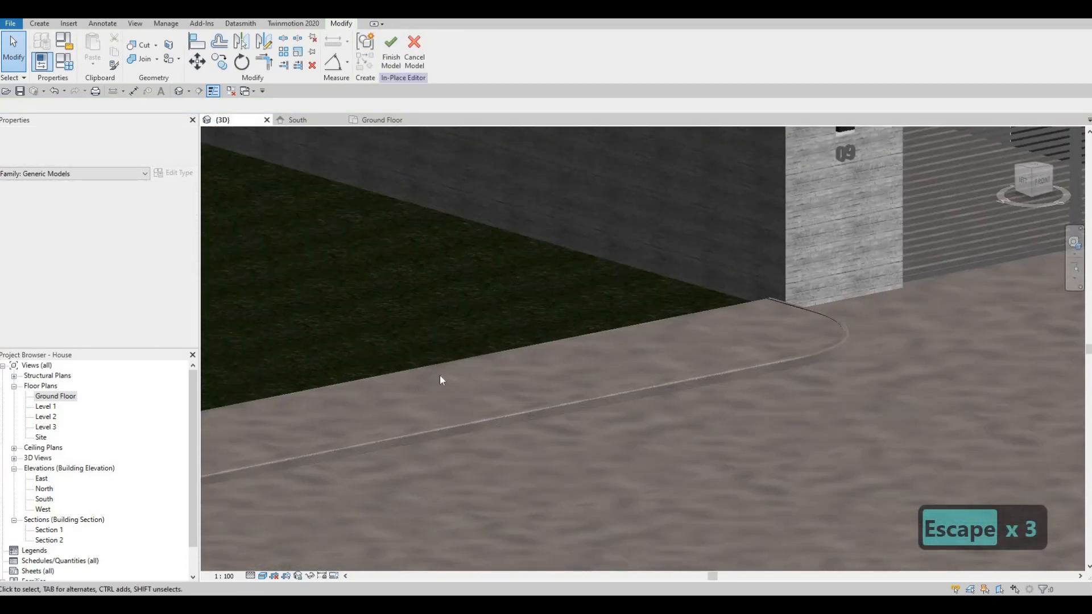
scroll(443, 364, "down", 2)
middle_click_drag(444, 339, 250, 364)
scroll(410, 352, "down", 2)
middle_click_drag(546, 341, 402, 400)
middle_click_drag(461, 406, 396, 409, "shift")
mouse_move(530, 385)
middle_mouse_down()
mouse_move(404, 407)
mouse_move(514, 392)
mouse_move(518, 401)
mouse_move(532, 384)
middle_mouse_up()
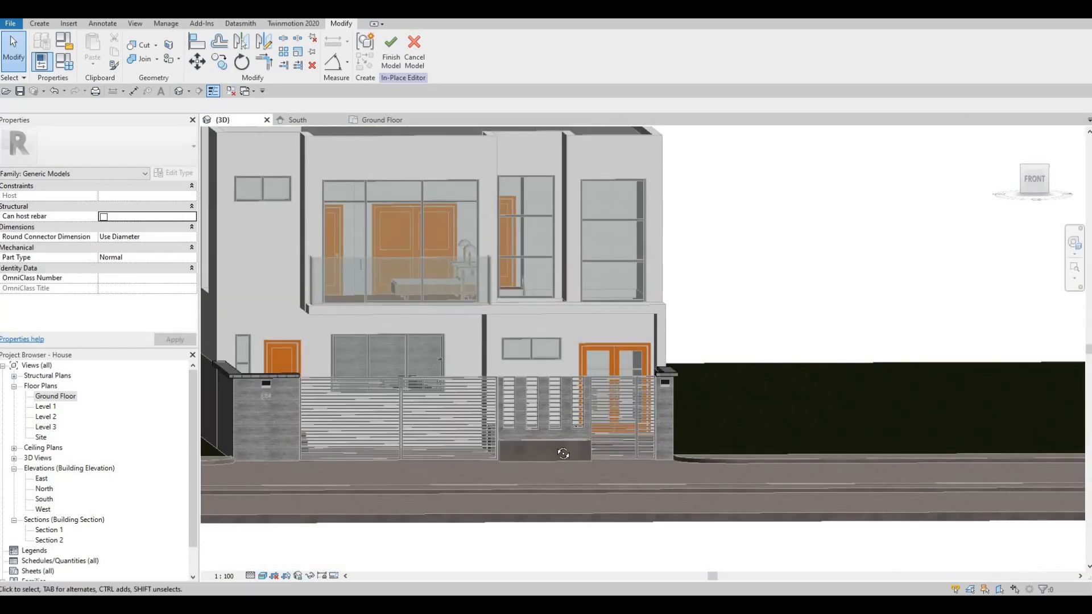
middle_click_drag(687, 348, 664, 360, "shift")
scroll(660, 349, "up", 2)
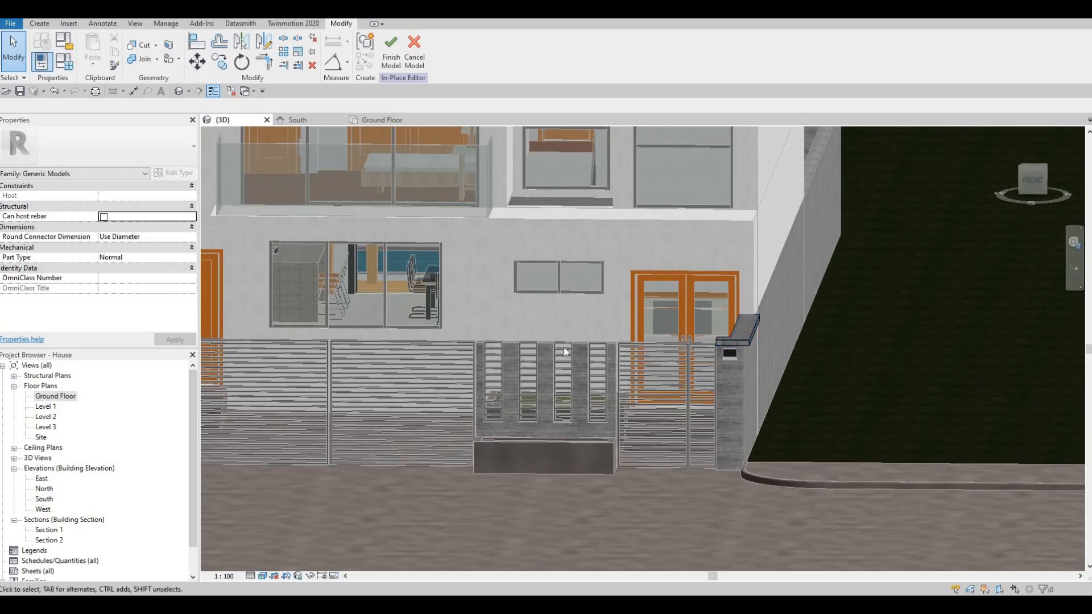
Check the grey brick caps around the front fence and finish the in-place cap model
left_click(711, 347)
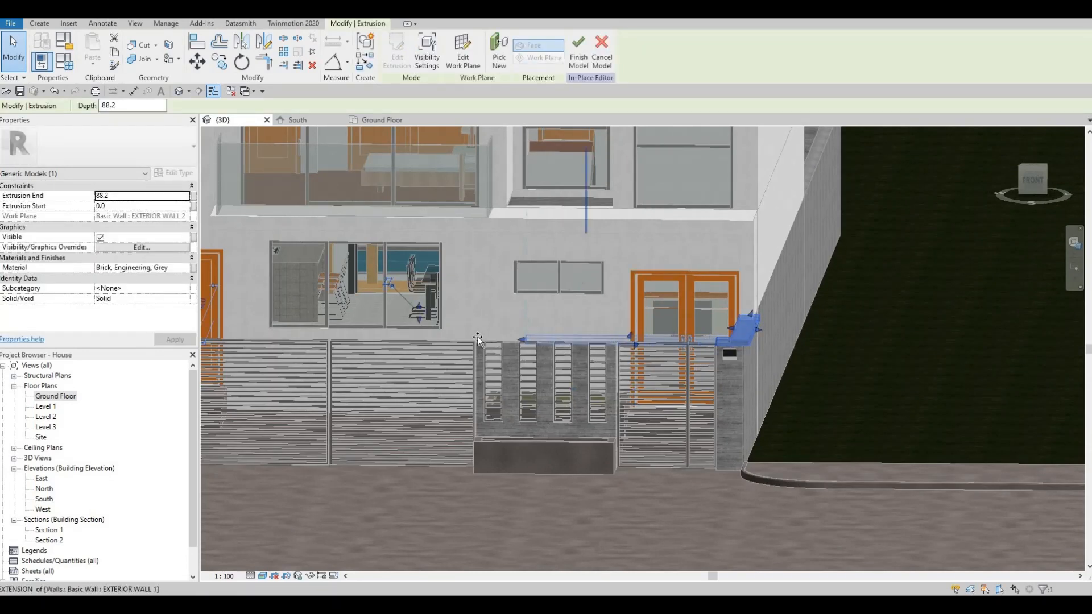
left_click(578, 395)
key("Escape")
middle_click_drag(601, 382, 539, 350, "shift")
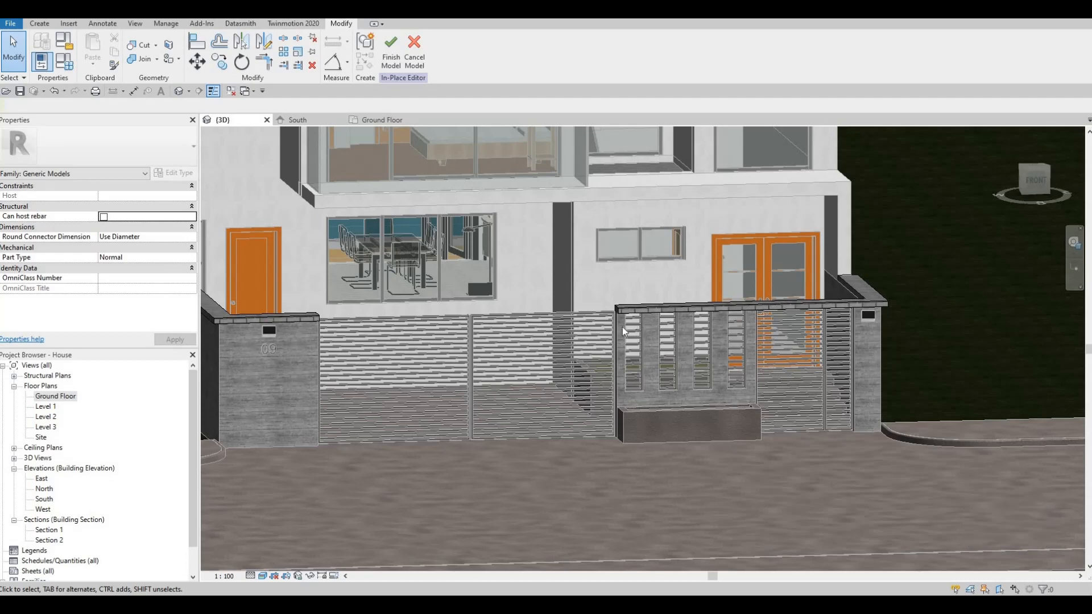
middle_click_drag(609, 352, 519, 306, "shift")
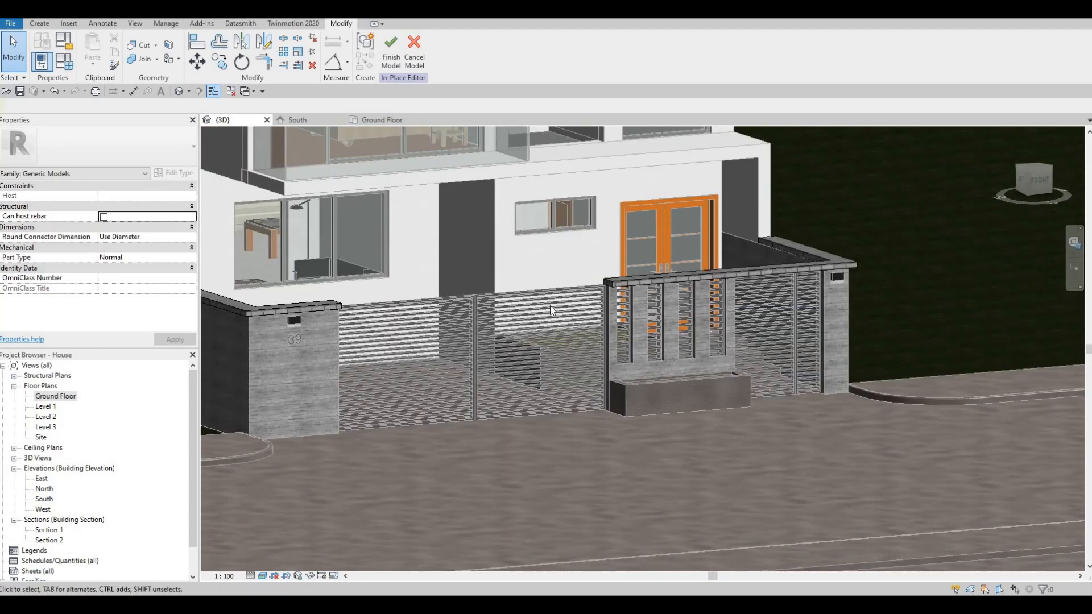
scroll(647, 319, "down", 4)
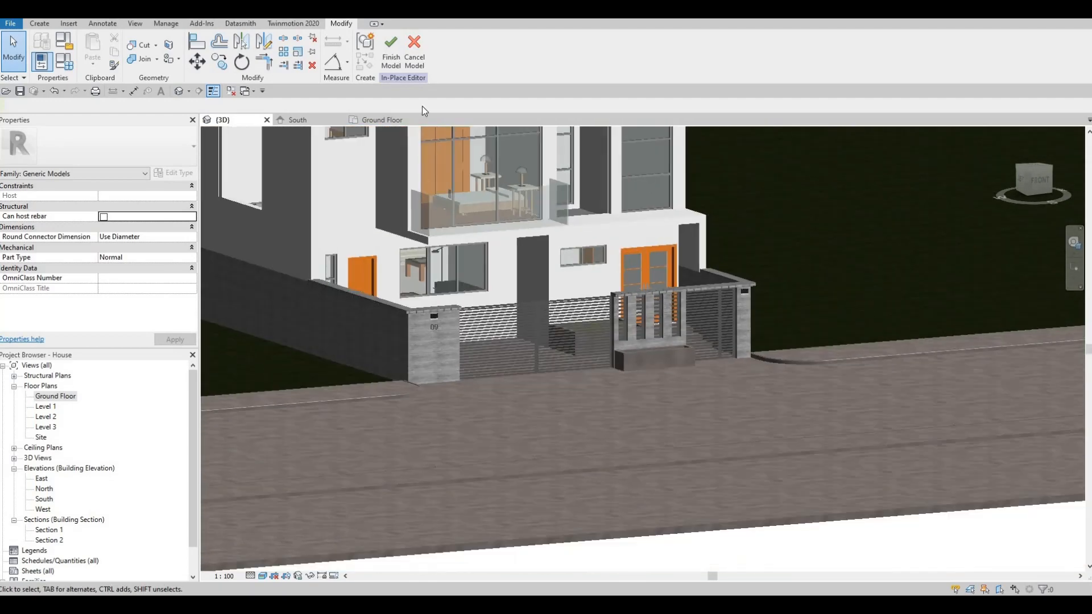
left_click(392, 52)
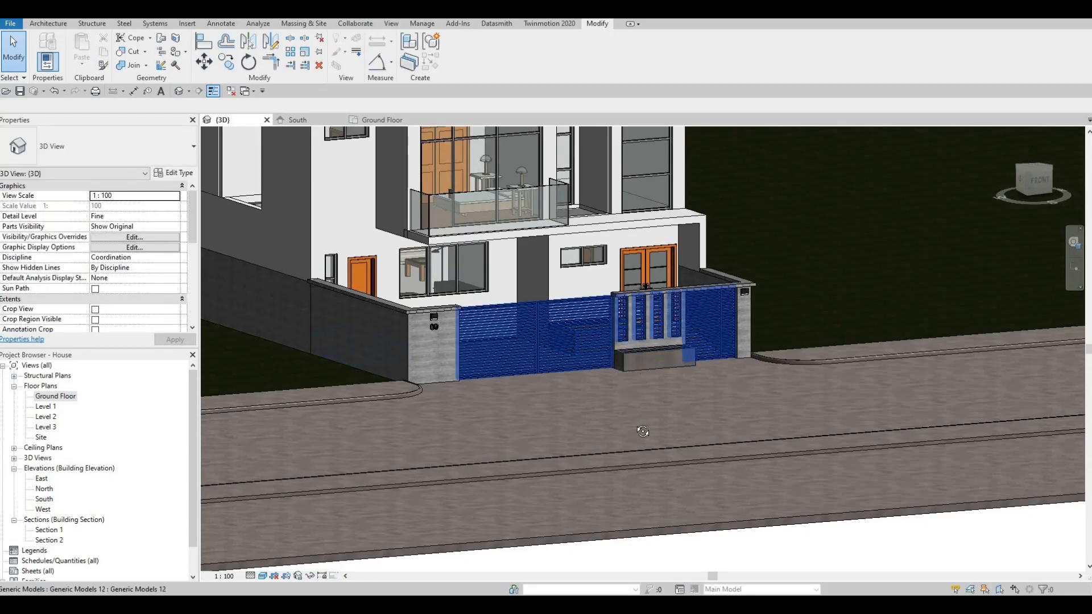
Examine the front facade, balcony, side walls and finished fence from several angles in the 3D view
middle_click_drag(646, 432, 693, 503)
scroll(693, 504, "down", 3)
scroll(696, 461, "up", 1)
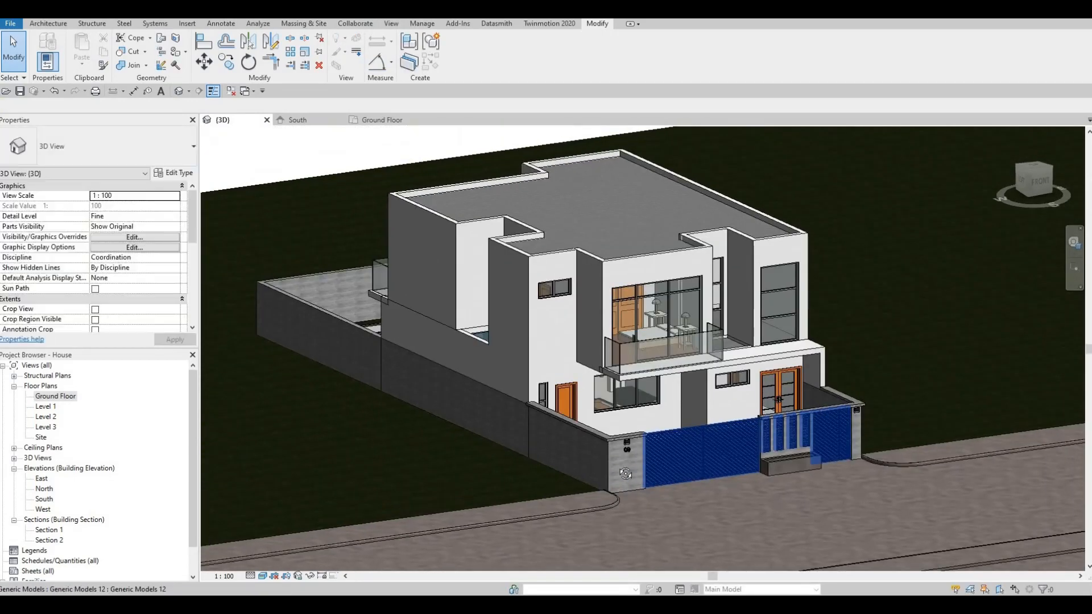
middle_click_drag(697, 449, 618, 453, "shift")
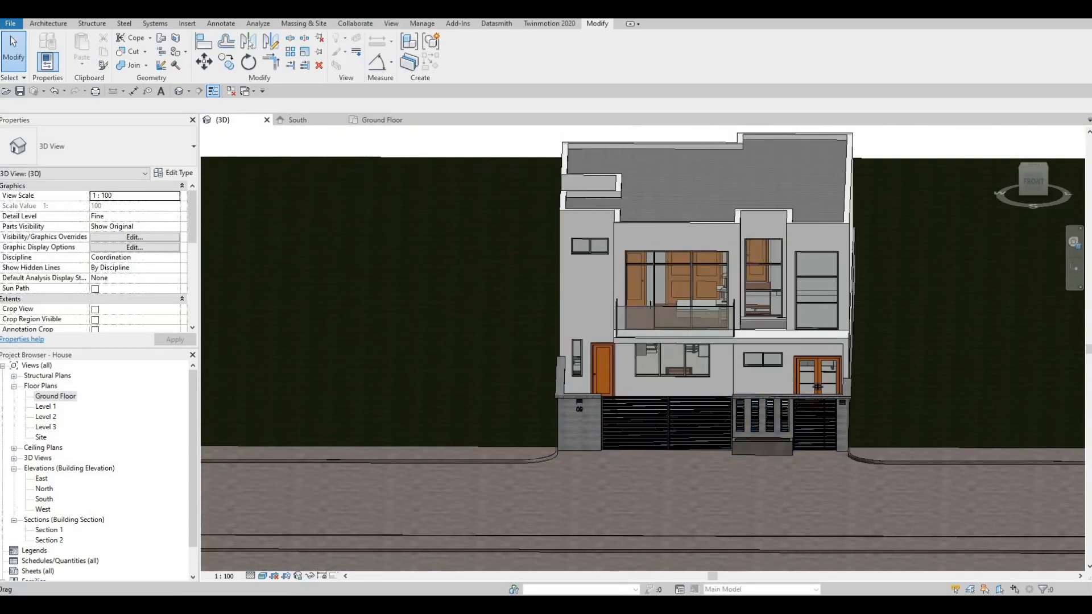
middle_click_drag(657, 388, 711, 399, "shift")
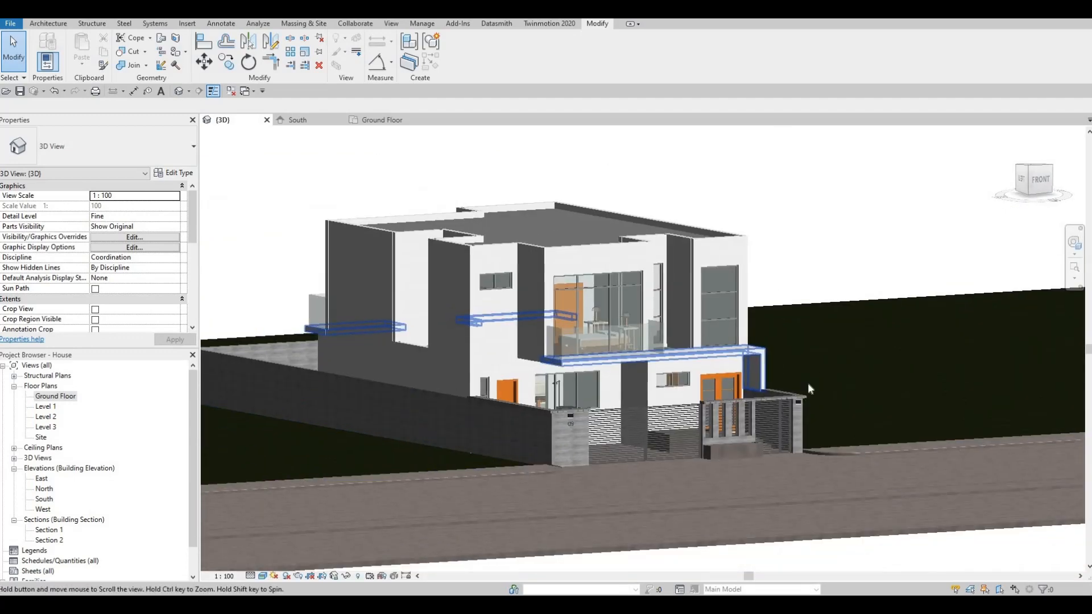
scroll(654, 398, "up", 4)
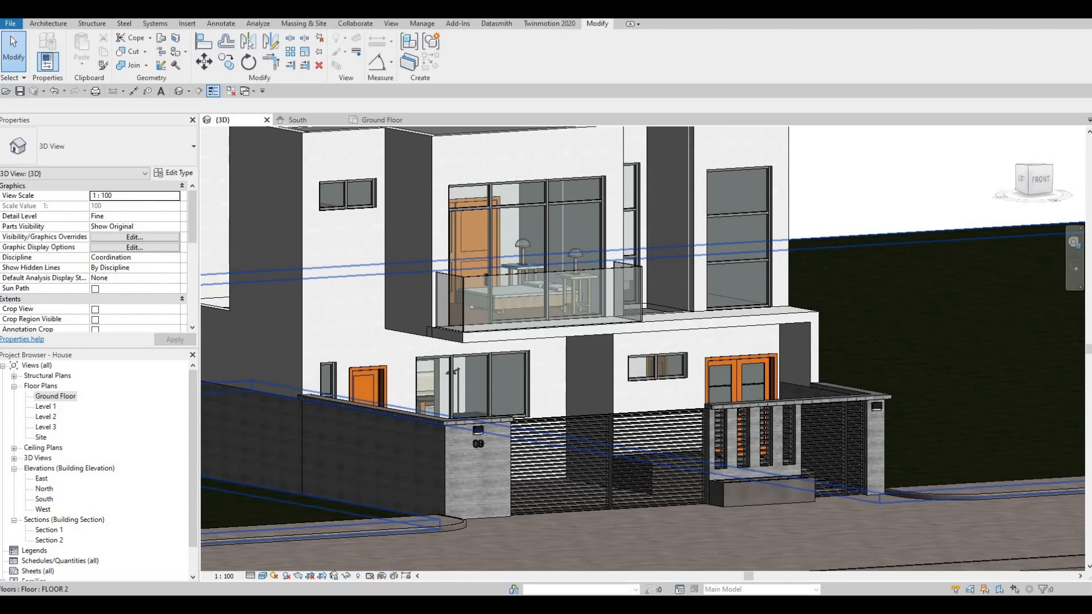
scroll(886, 378, "down", 3)
mouse_move(876, 379)
middle_mouse_down("shift")
mouse_move(778, 406)
mouse_move(864, 377)
middle_mouse_up("shift")
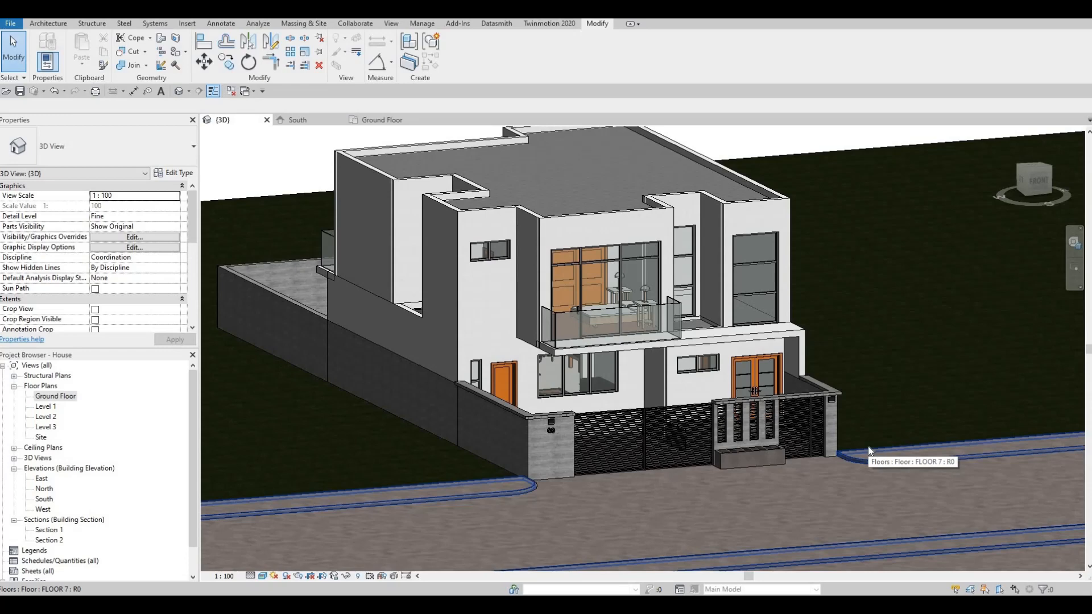
middle_click_drag(652, 400, 734, 399, "shift")
scroll(721, 337, "up", 2)
scroll(734, 399, "down", 1)
Delete the two side glass panels of the front balcony railing, leaving the front panel in place
key("Escape")
key("Escape")
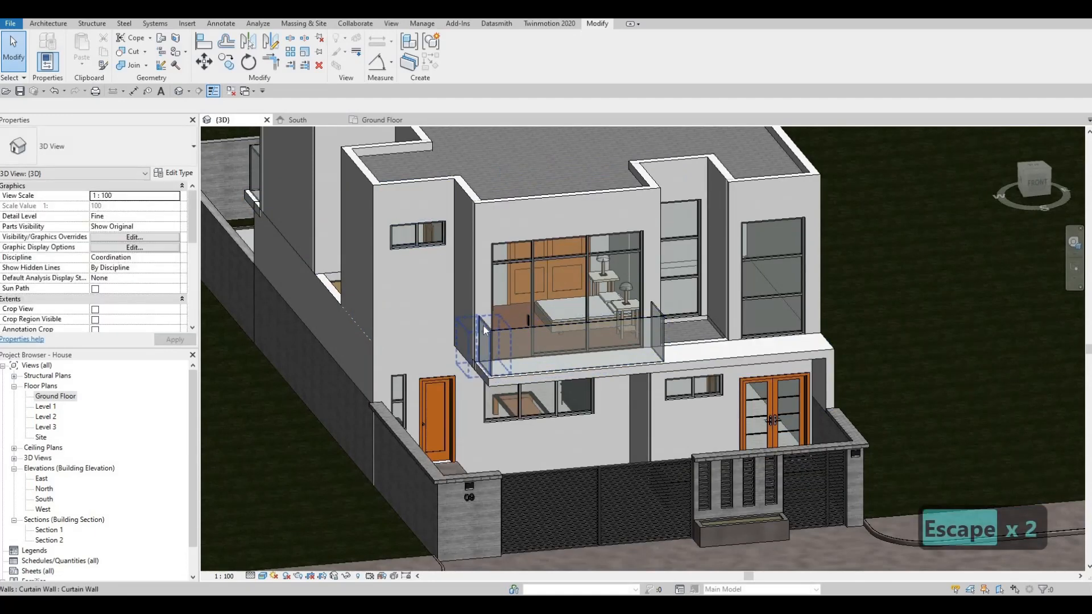
left_click(485, 330)
key("Delete")
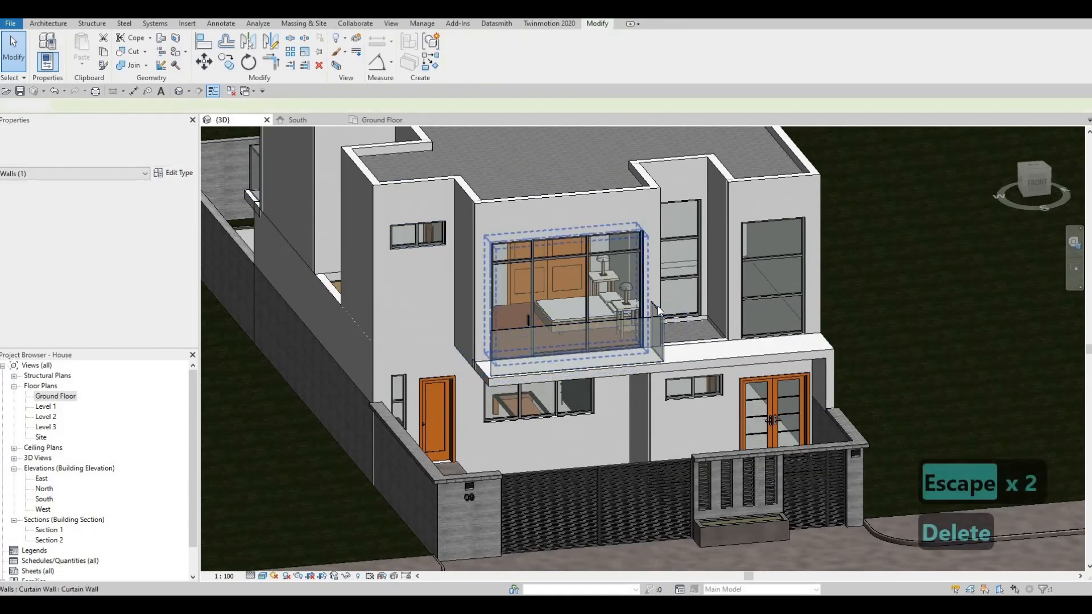
left_click(654, 333)
key("Delete")
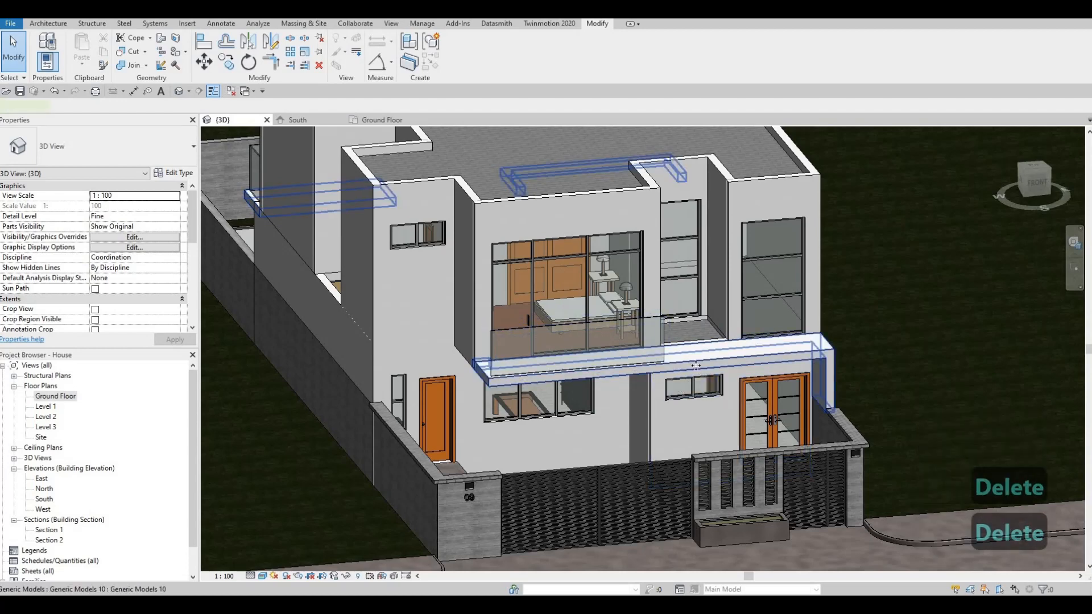
Edit the in-place white band above the ground floor, opening its front extrusion's sketch in the South elevation
left_click(696, 366)
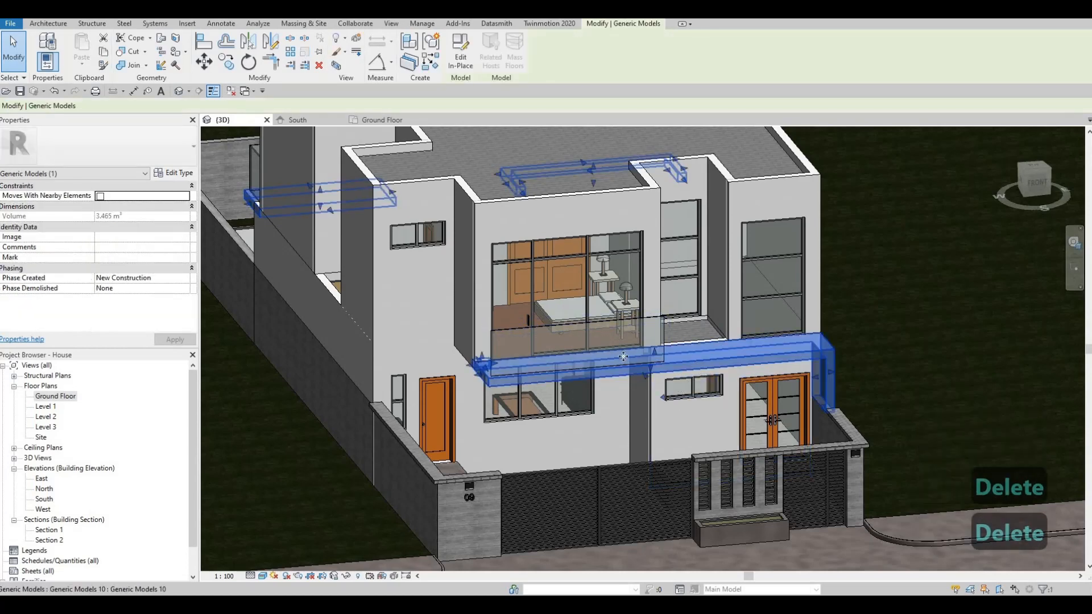
left_click(455, 59)
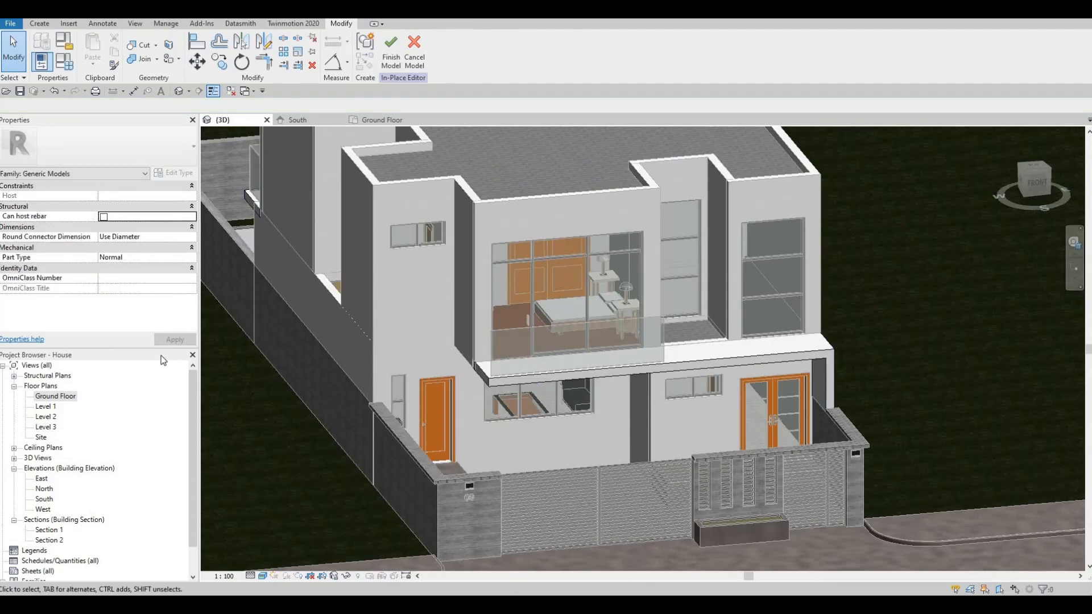
left_click(700, 368)
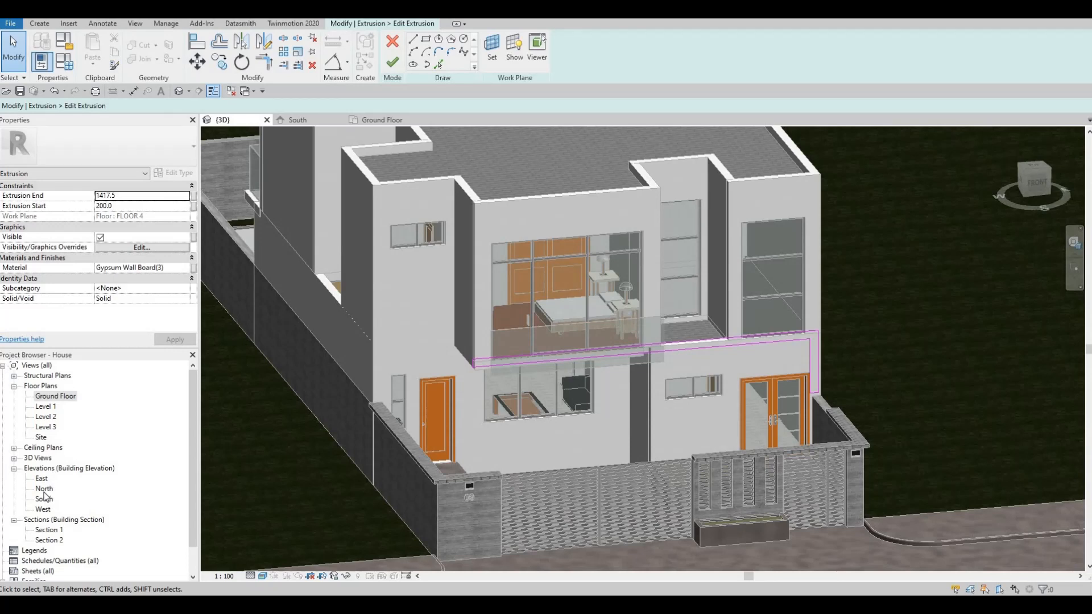
left_click(45, 491)
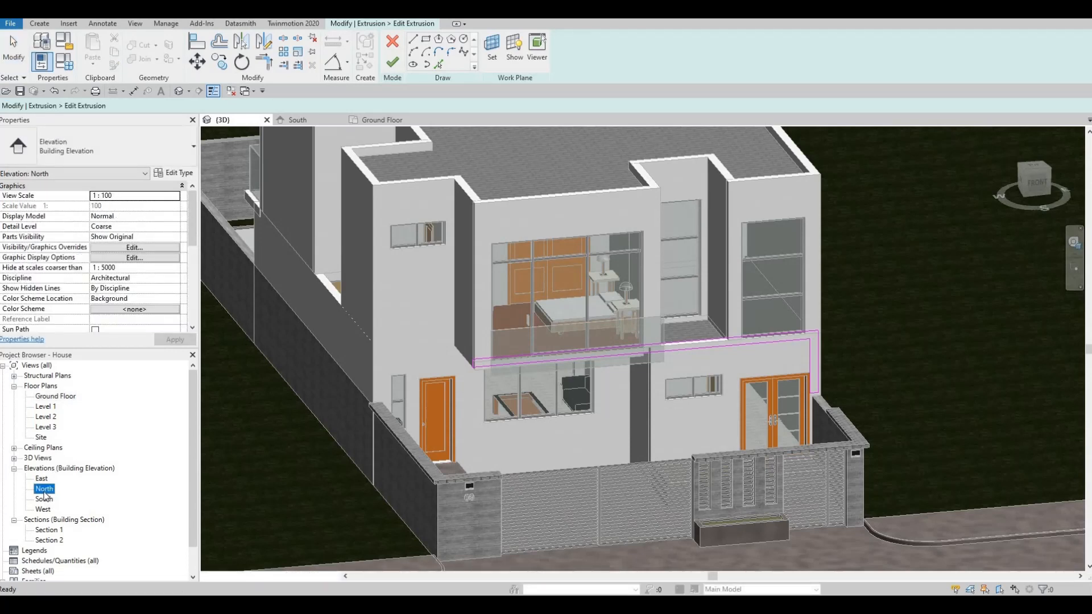
double_click(45, 490)
double_click(44, 500)
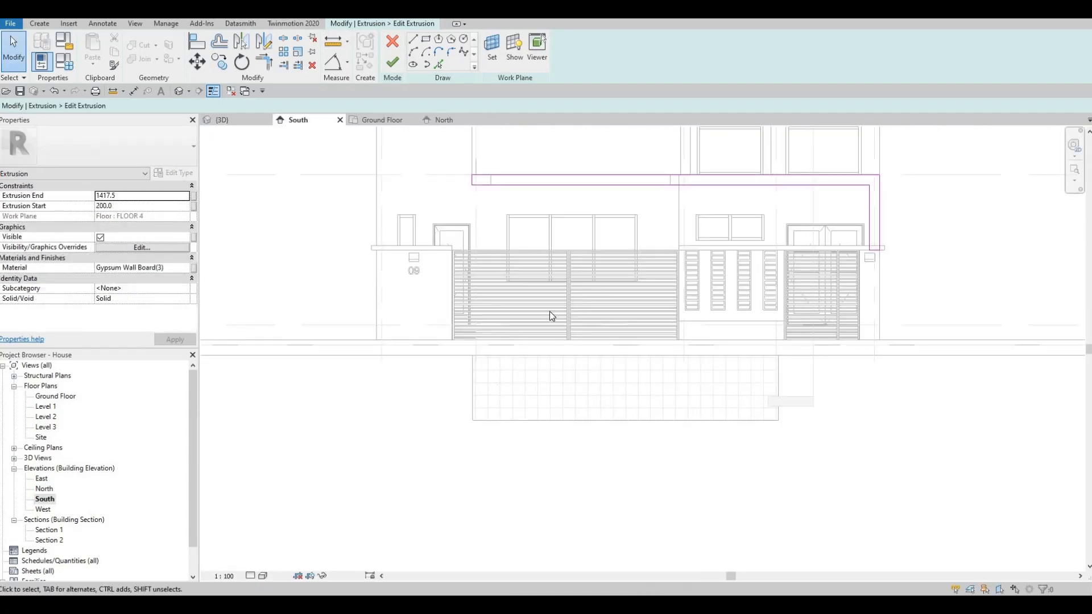
middle_click_drag(550, 225, 440, 362)
key("Escape")
key("Escape")
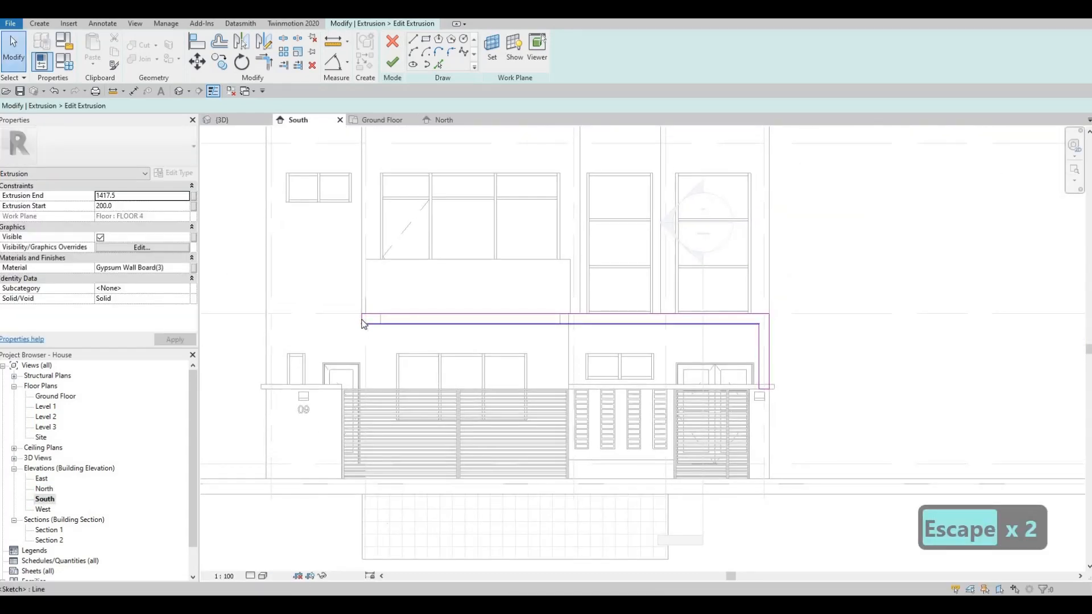
Shorten the band's sketch by moving its left end line to the wall edge just right of the balcony
left_click(362, 319)
mouse_move(456, 316)
left_mouse_down()
mouse_move(479, 319)
mouse_move(375, 315)
mouse_move(397, 315)
mouse_move(362, 328)
mouse_move(362, 317)
left_mouse_up()
key("Escape")
key("Escape")
scroll(360, 307, "up", 5)
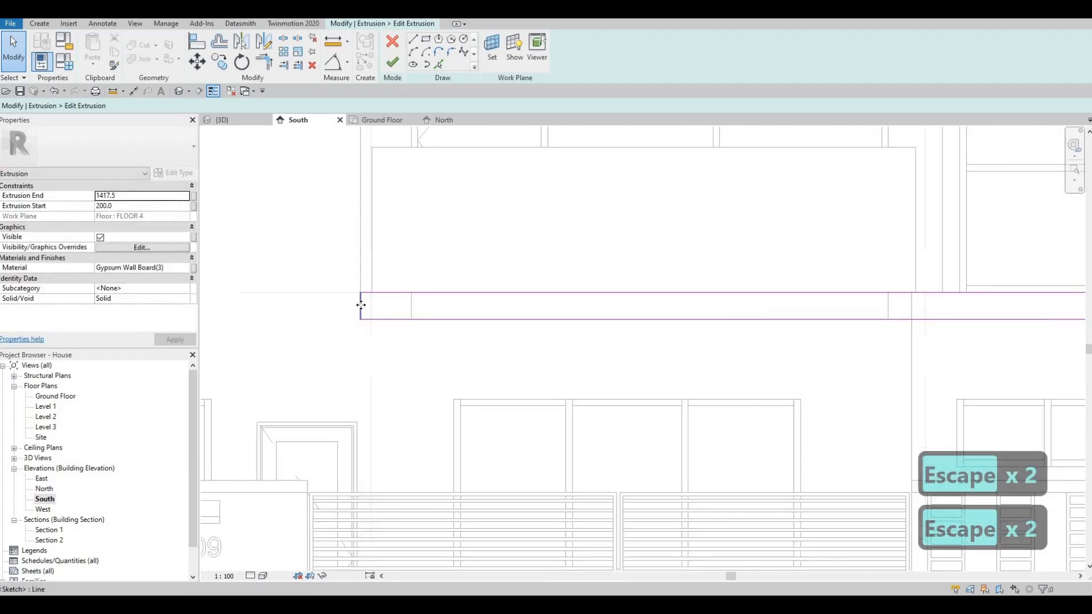
left_click(362, 304)
left_click_drag(766, 307, 914, 304)
scroll(610, 335, "down", 4)
mouse_move(893, 314)
middle_mouse_down()
mouse_move(609, 334)
mouse_move(541, 353)
middle_mouse_up()
scroll(543, 353, "up", 3)
mouse_move(573, 351)
left_mouse_down()
mouse_move(578, 324)
mouse_move(591, 357)
left_mouse_up()
scroll(592, 322, "down", 3)
middle_click_drag(611, 320, 546, 355)
key("Escape")
key("Escape")
Sketch a rectangle about 200 mm deep along the roof edge, from the balcony-side wall edge to the lower leg's inner line
middle_click_drag(607, 391, 594, 415)
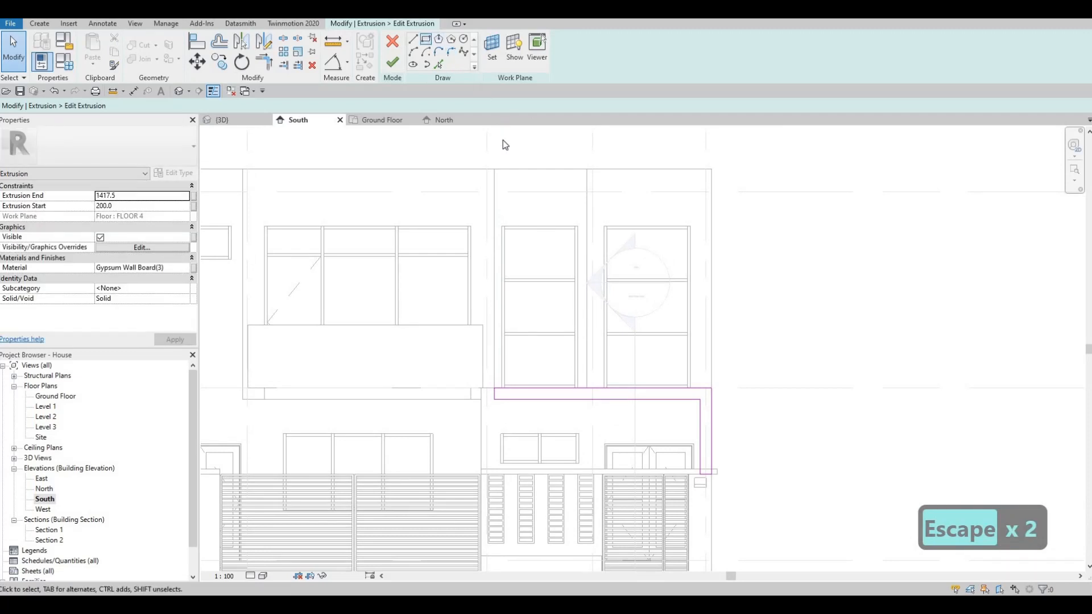
left_click(495, 169)
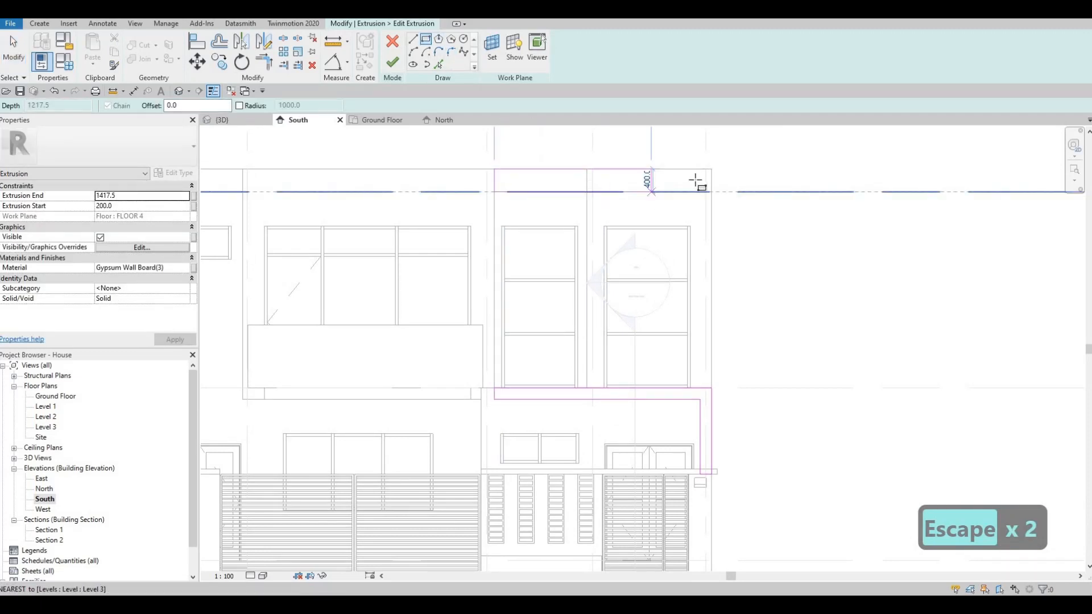
left_click(699, 180)
key("Escape")
key("Escape")
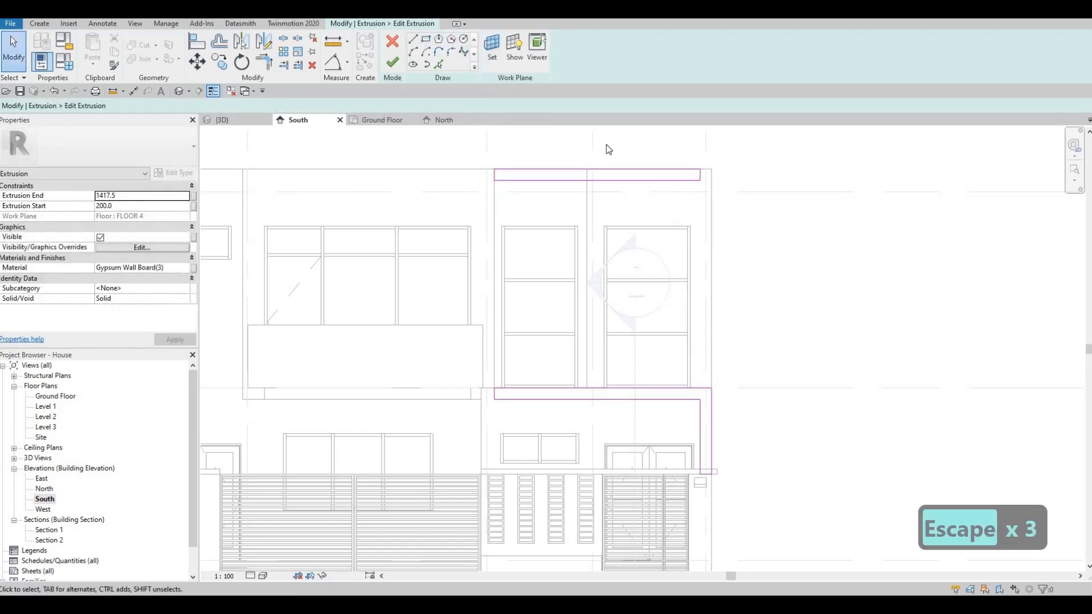
Sketch a small rectangle about 200 mm wide at the facade's right edge, just below the roof-level rectangle
key("l")
key("i")
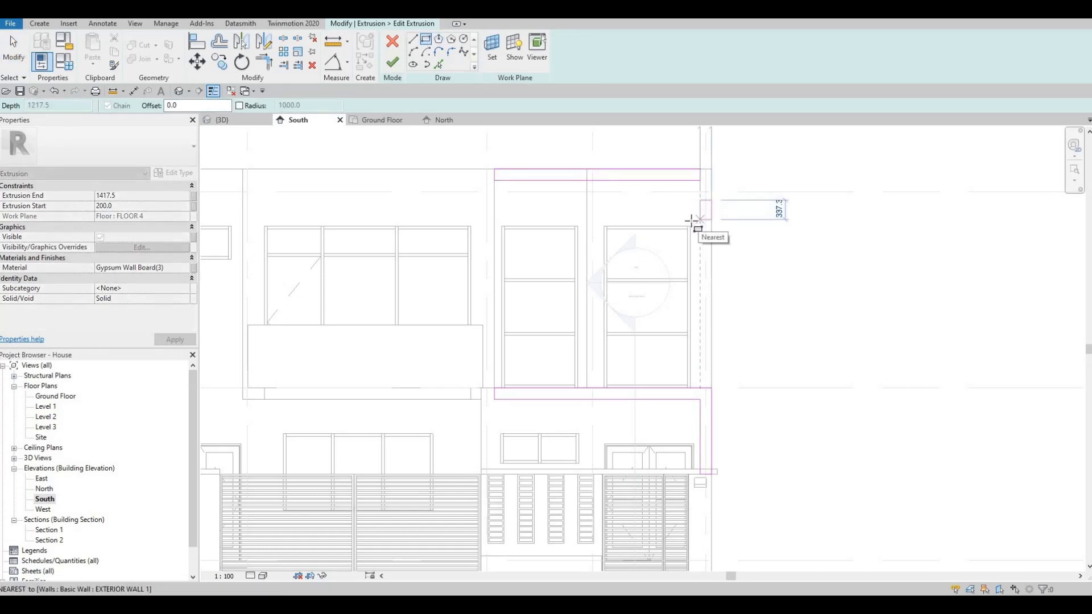
middle_click_drag(685, 261, 650, 353)
key("Escape")
key("Escape")
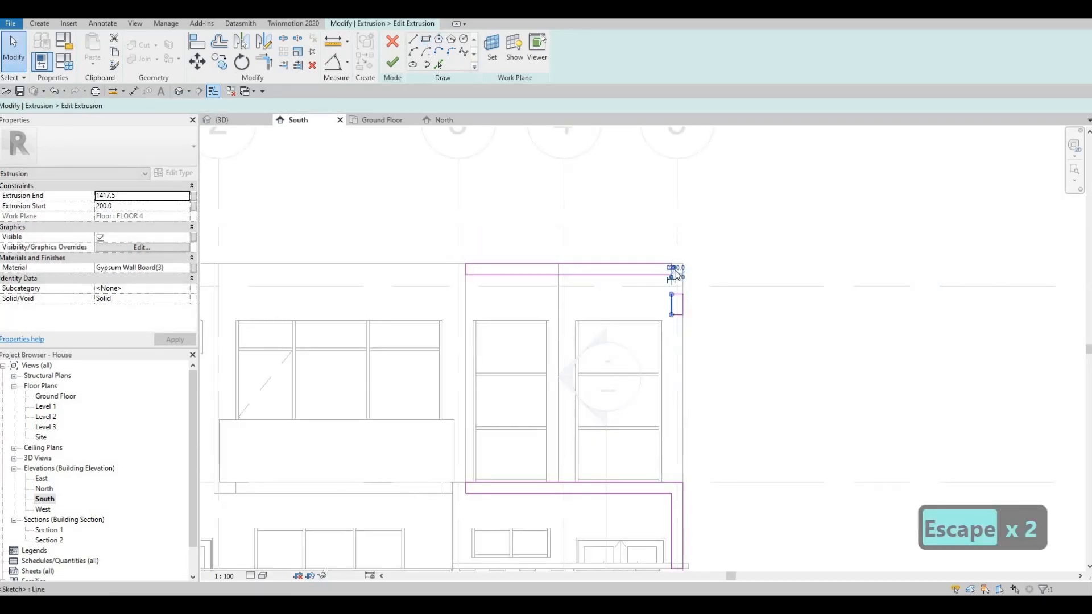
key("Escape")
scroll(672, 267, "up", 5)
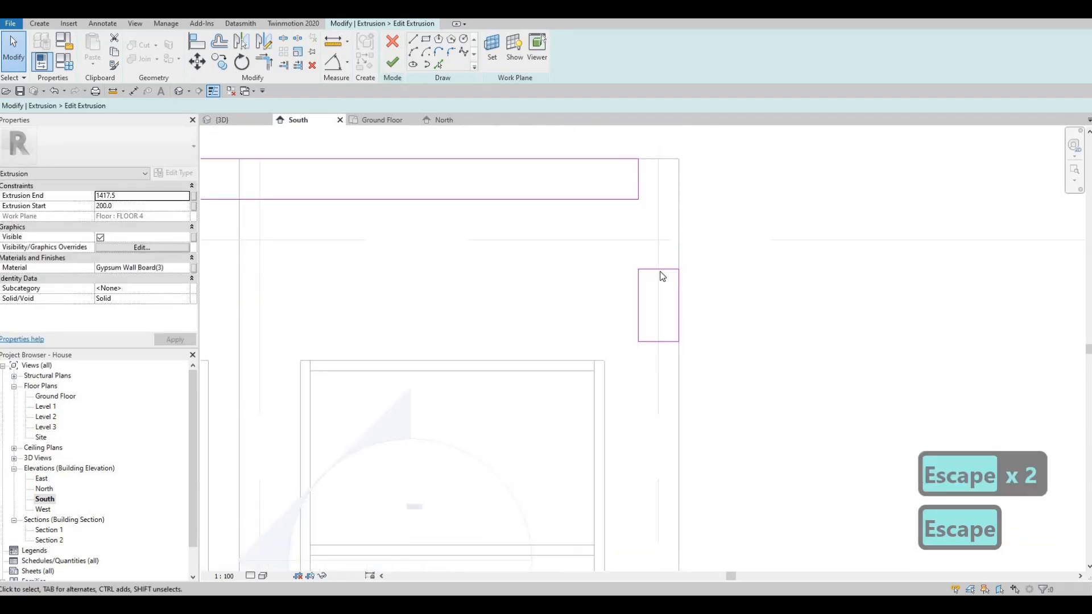
Trim the two upper rectangles into one L-shaped outline and delete the leftover lines between them
scroll(660, 273, "down", 3)
key("Escape")
key("t")
key("r")
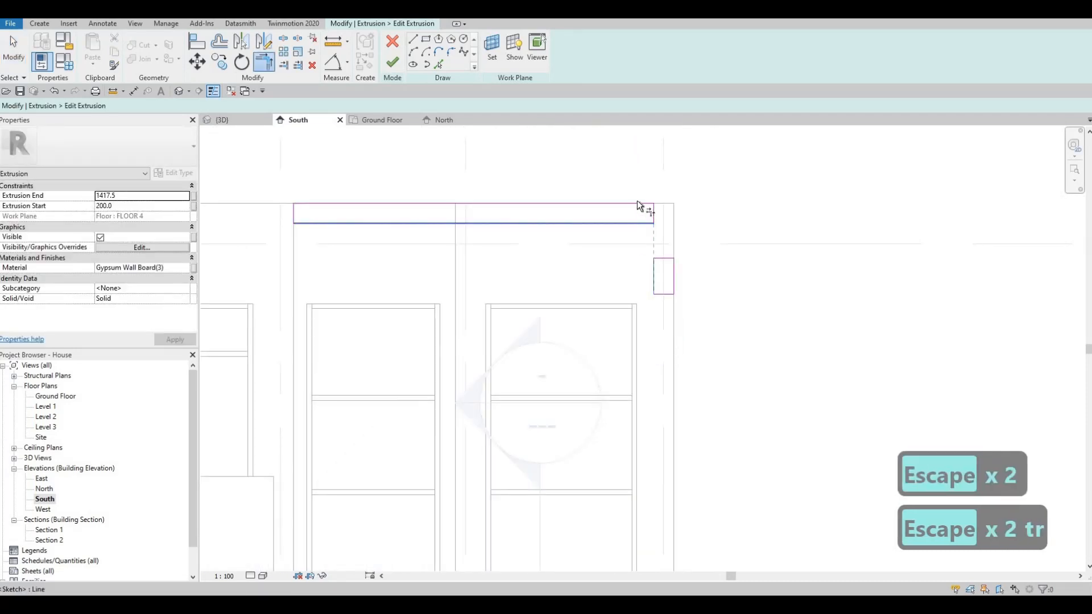
left_click(636, 201)
left_click(672, 267)
key("Escape")
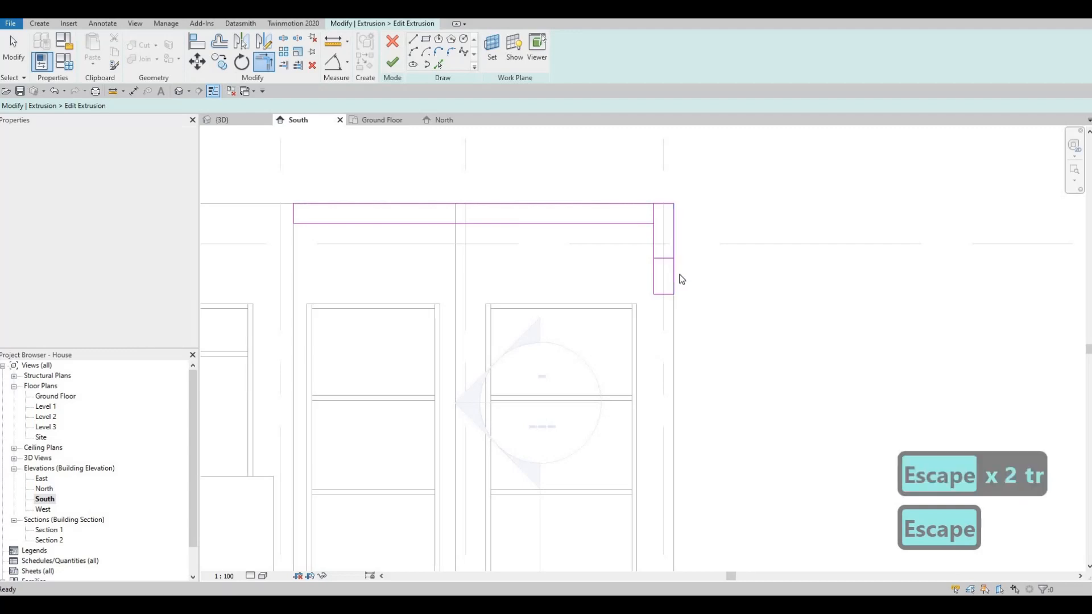
key("Escape")
left_click_drag(604, 172, 683, 279)
key("Delete")
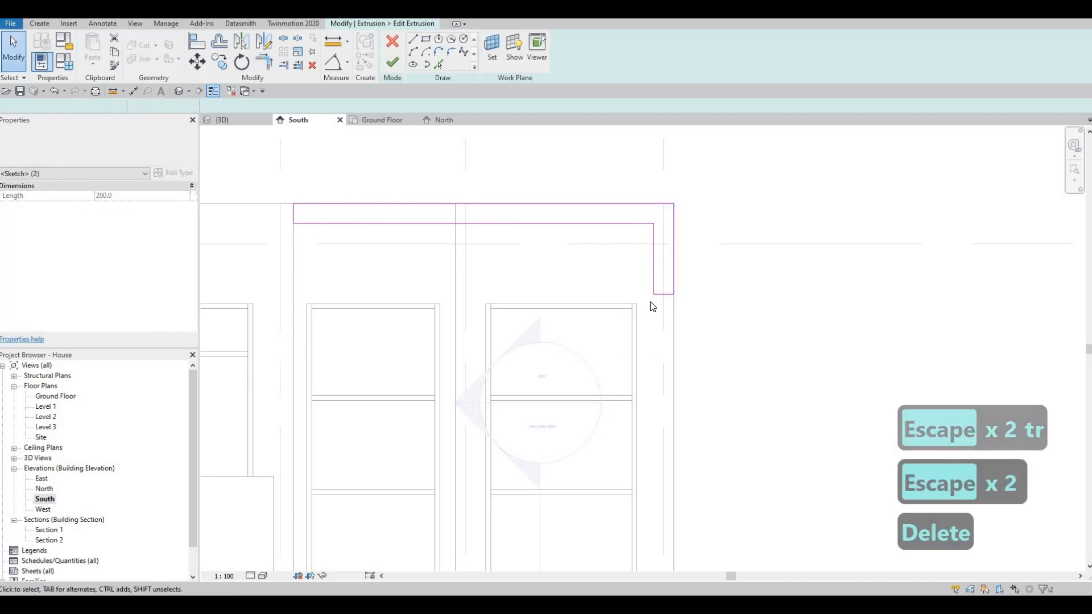
Join the upper leg's inner vertical line to the top line of the lower band with Trim/Extend to Corner
scroll(651, 303, "down", 2)
middle_click_drag(673, 389, 691, 294)
key("Escape")
key("Escape")
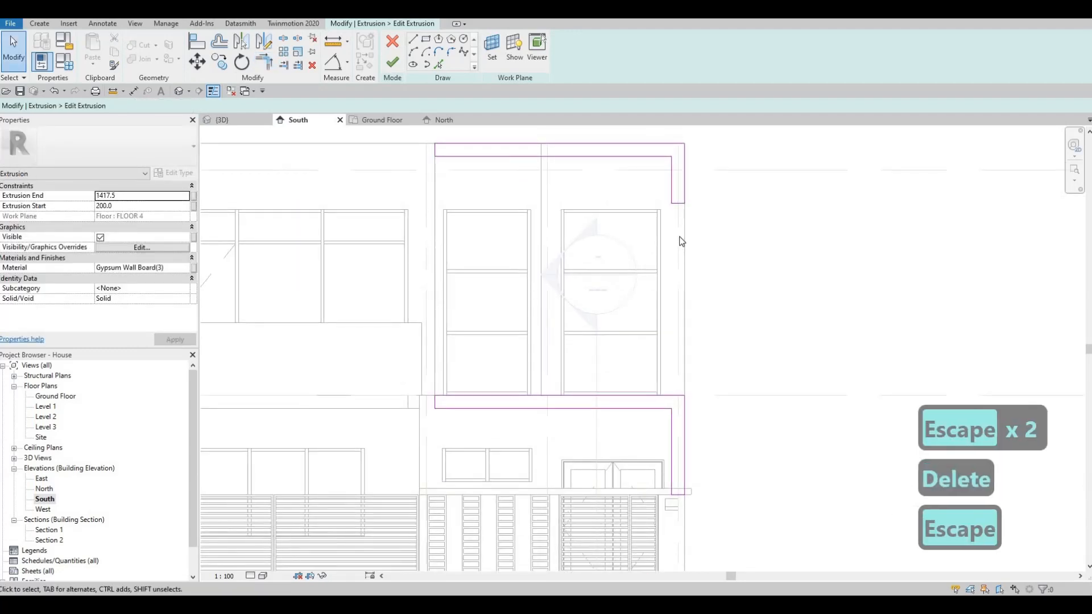
left_click(671, 396)
key("Escape")
key("Escape")
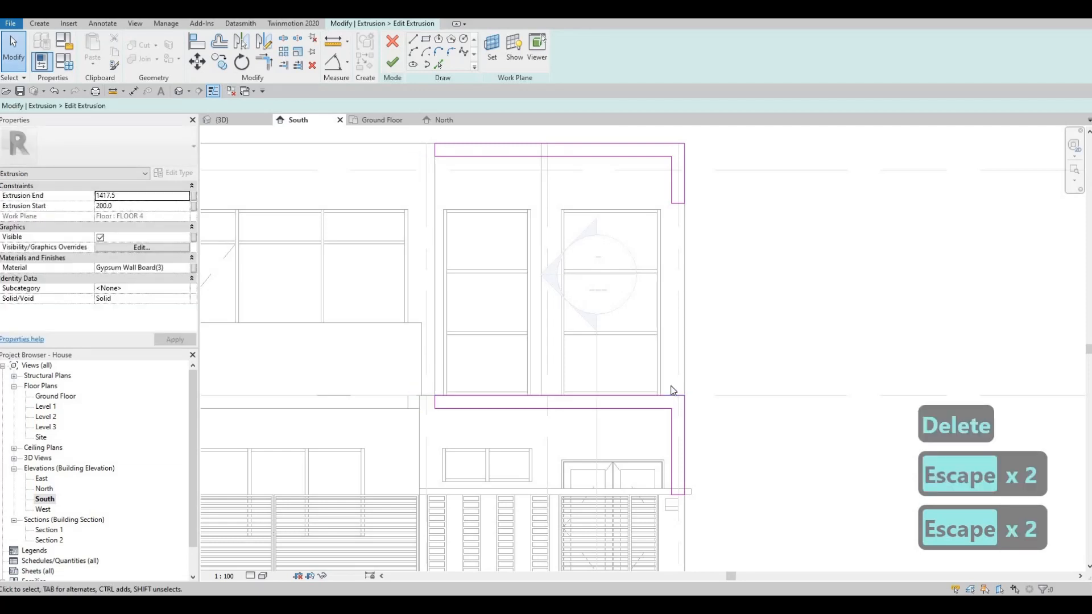
key("t")
key("r")
left_click(648, 395)
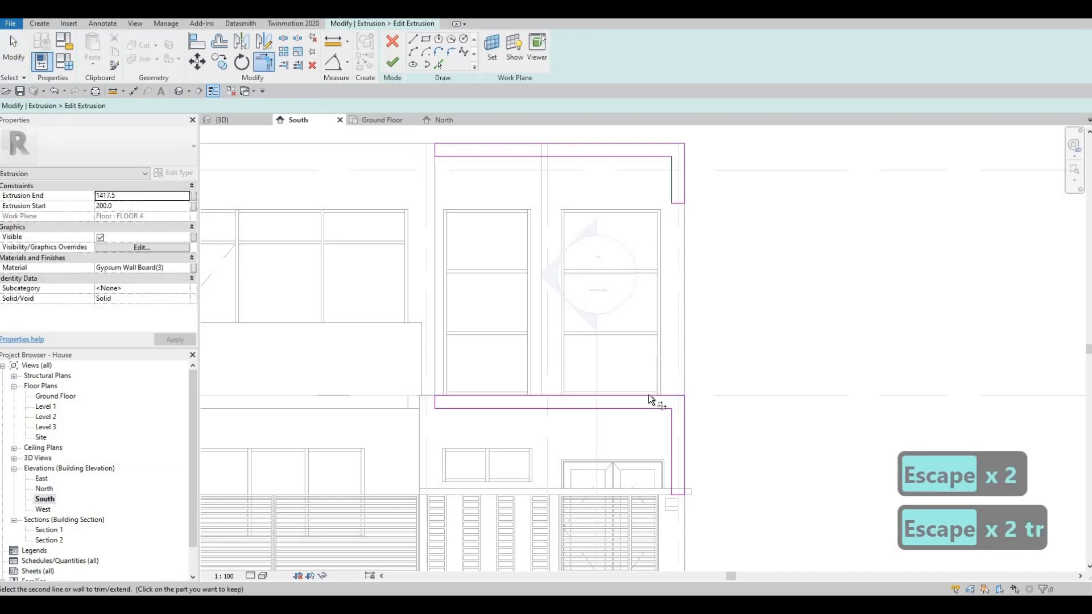
left_click(681, 400)
key("Escape")
key("Escape")
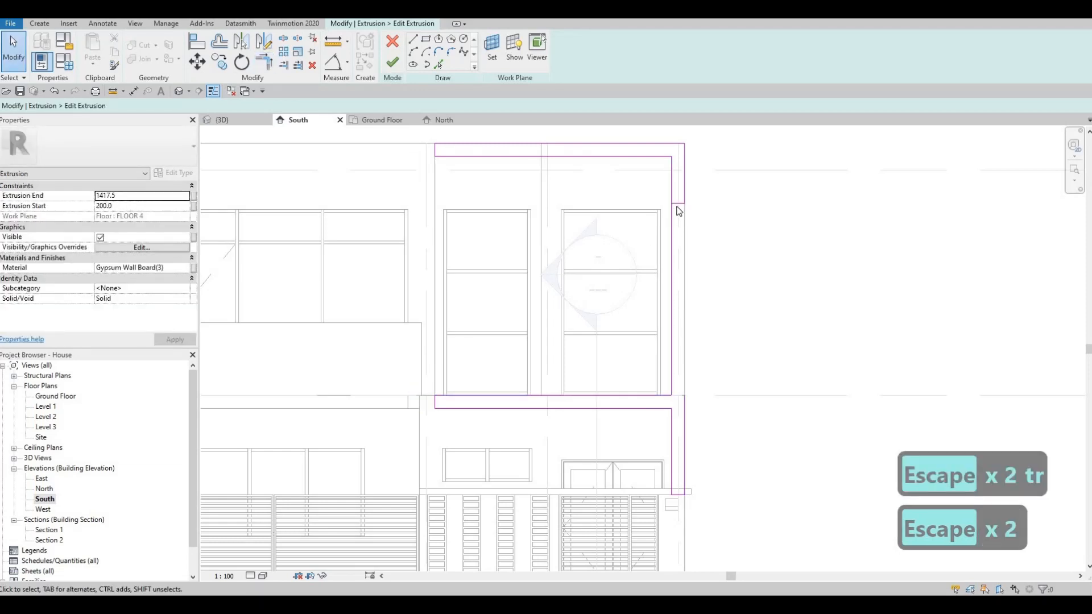
Delete the upper leg's short closing line and its outer vertical line
left_click(682, 205)
key("Delete")
left_click(685, 231)
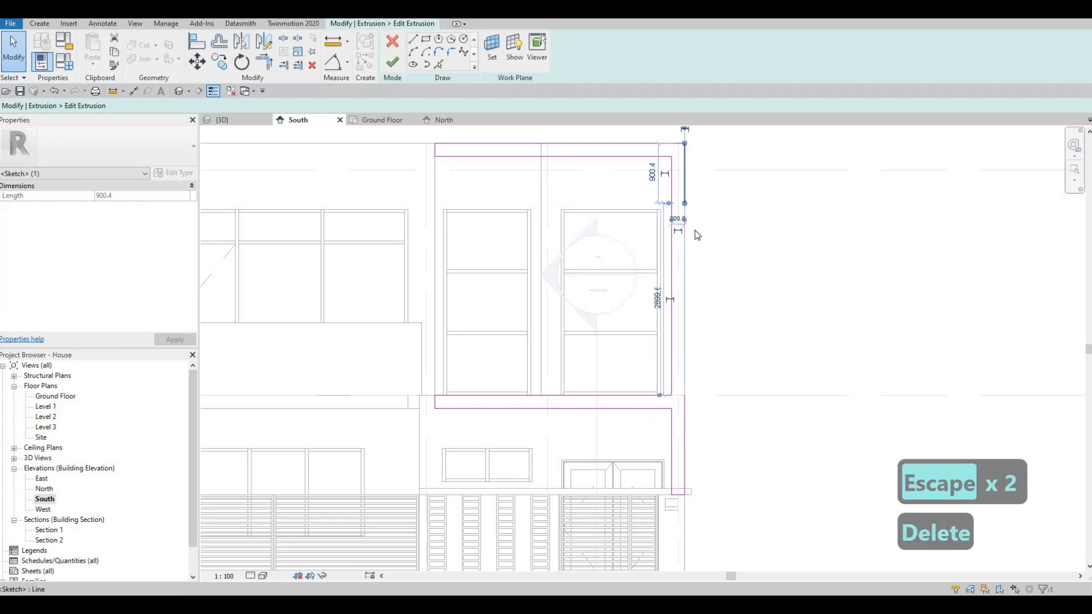
key("Delete")
Join the top line to the lower leg's outer vertical line with Trim/Extend to Corner and finish the extrusion sketch
key("t")
key("r")
left_click(661, 145)
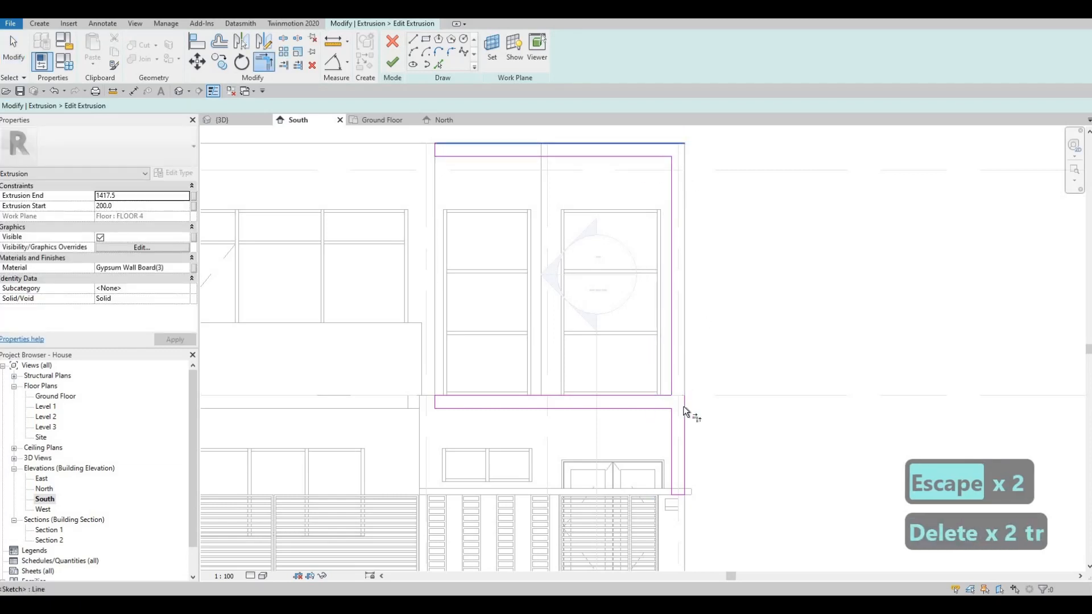
left_click(684, 406)
key("Escape")
key("Escape")
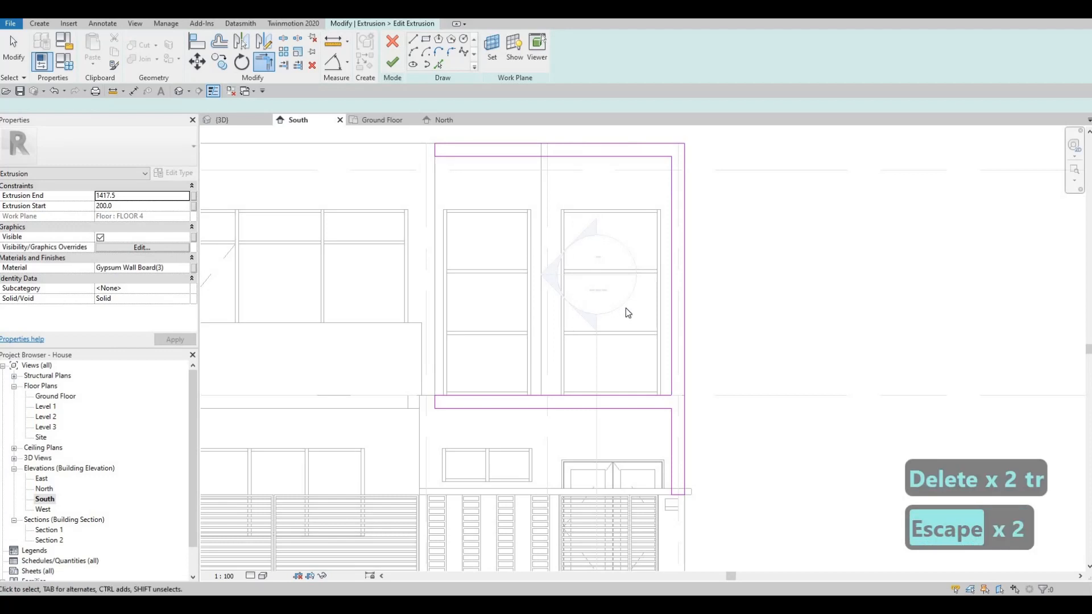
scroll(519, 351, "down", 3)
scroll(546, 364, "up", 4)
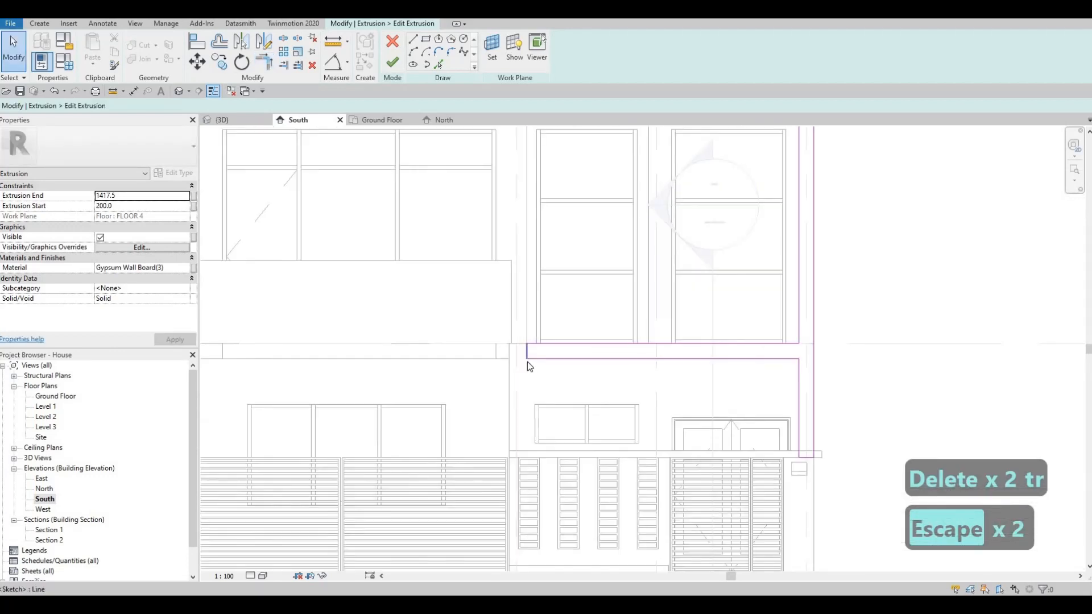
middle_click_drag(512, 368, 531, 378)
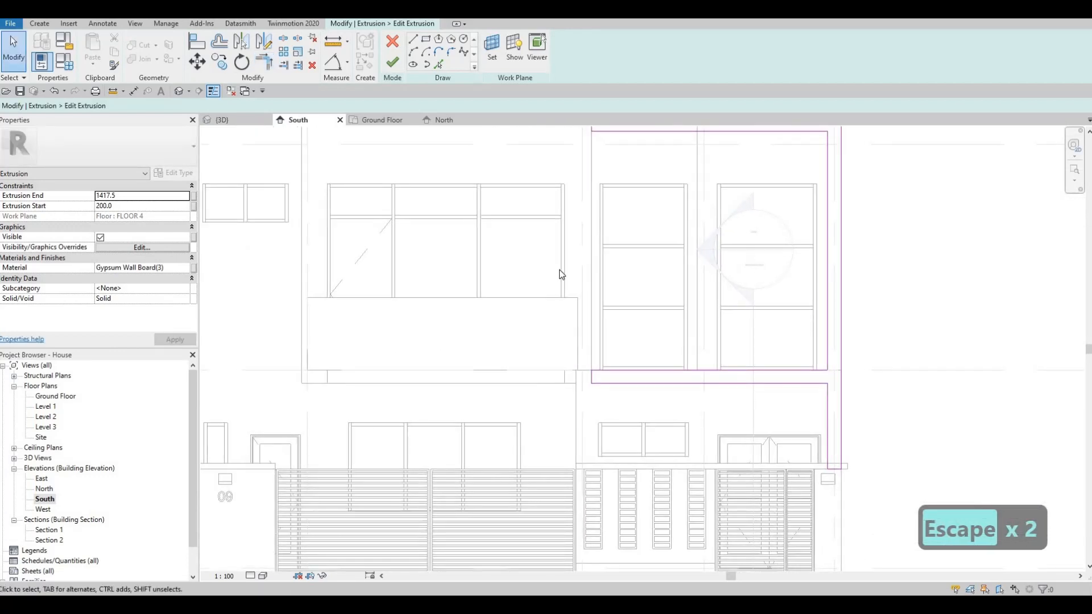
left_click(400, 64)
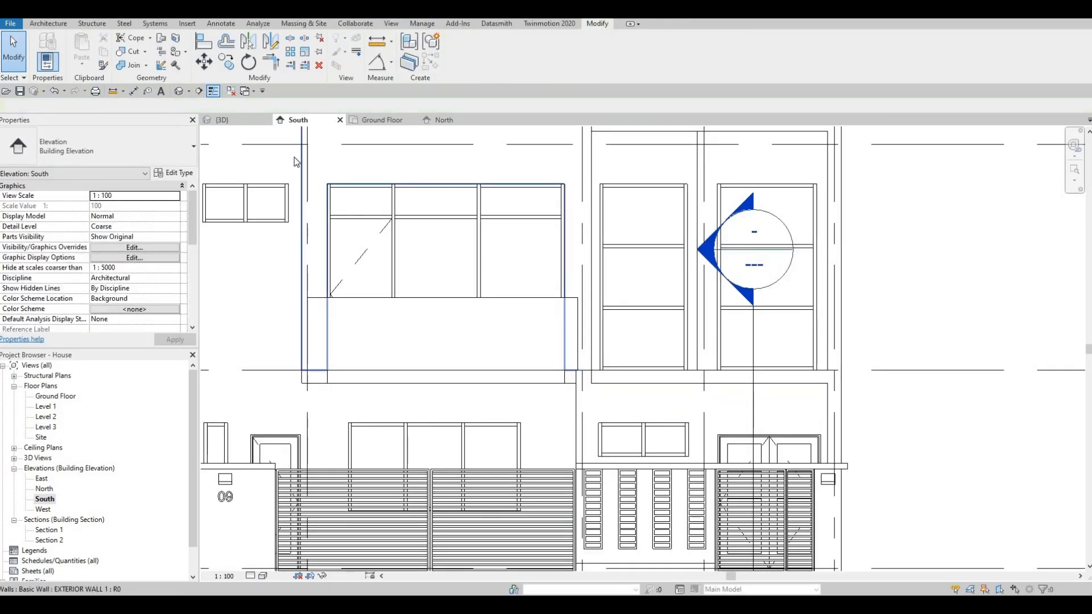
Examine the reshaped white frame and the neighbouring balcony in the 3D view from several angles
left_click(220, 120)
key("Escape")
middle_click_drag(654, 340, 508, 192, "shift")
mouse_move(531, 258)
middle_mouse_down("shift")
mouse_move(536, 292)
mouse_move(556, 256)
mouse_move(547, 265)
middle_mouse_up("shift")
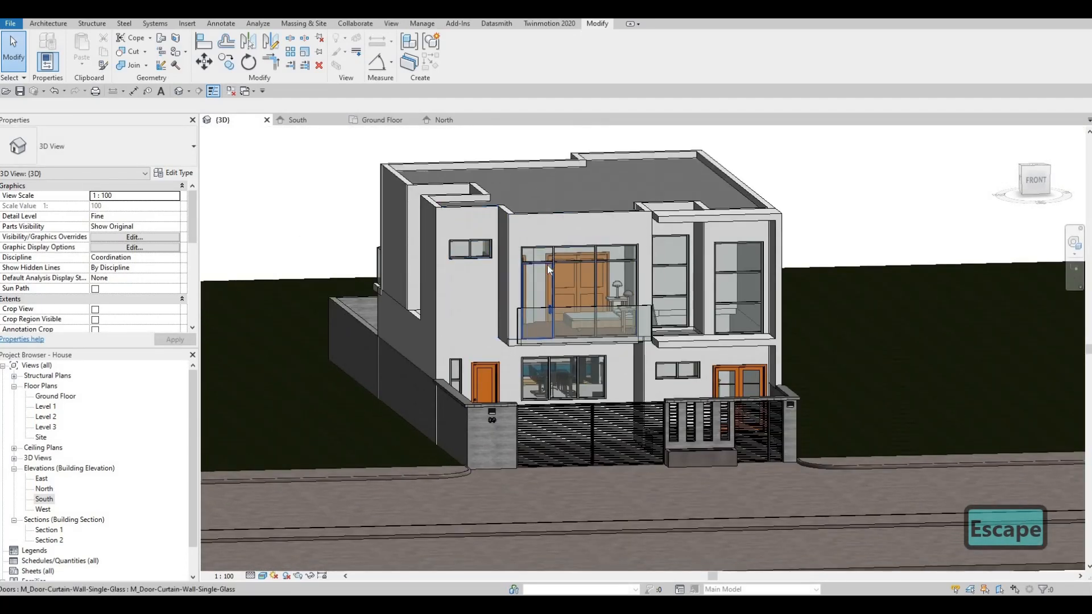
scroll(547, 265, "up", 3)
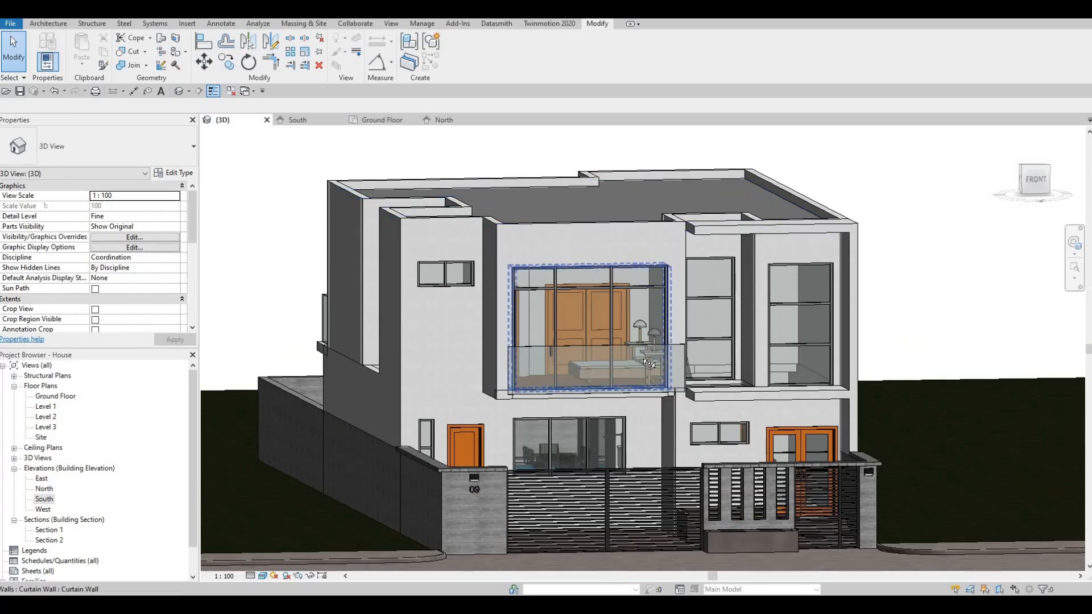
middle_click_drag(660, 165, 633, 144, "shift")
left_click(634, 145)
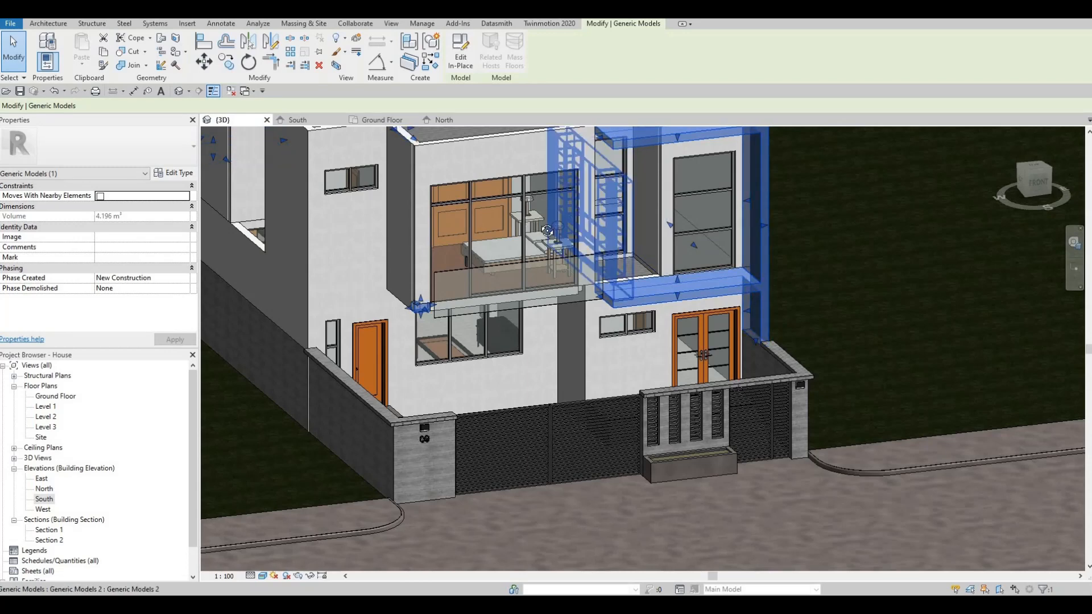
middle_click_drag(538, 254, 650, 271, "shift")
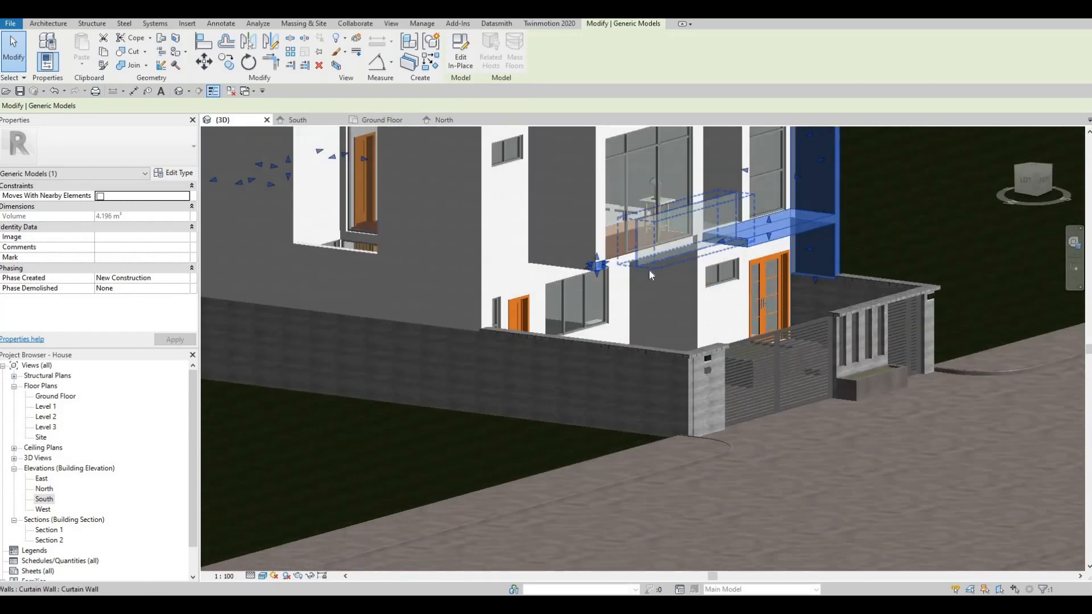
scroll(650, 268, "up", 2)
key("Escape")
key("Escape")
middle_click_drag(705, 192, 427, 158, "shift")
key("Escape")
scroll(689, 265, "down", 4)
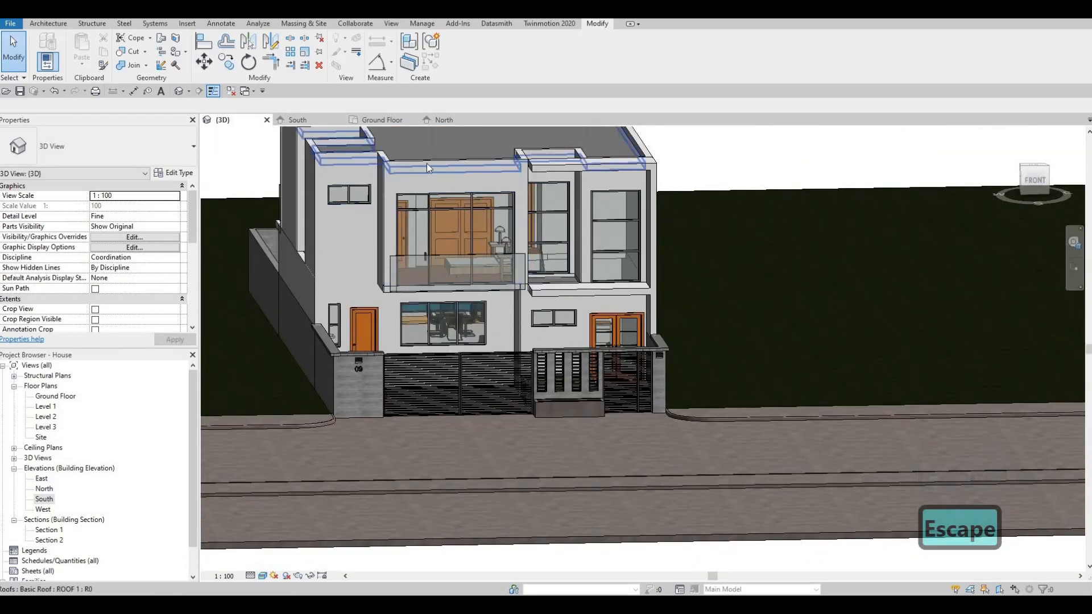
Reopen the in-place facade model in the South elevation and start a new extrusion on the front wall plane above the balcony
left_click(316, 120)
scroll(631, 184, "down", 3)
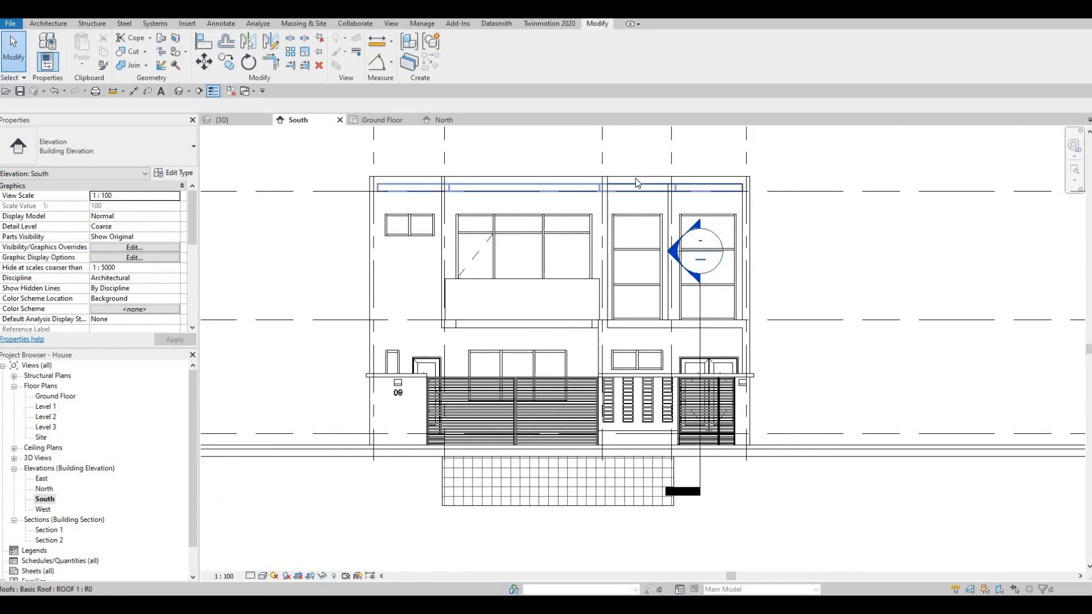
left_click(631, 182)
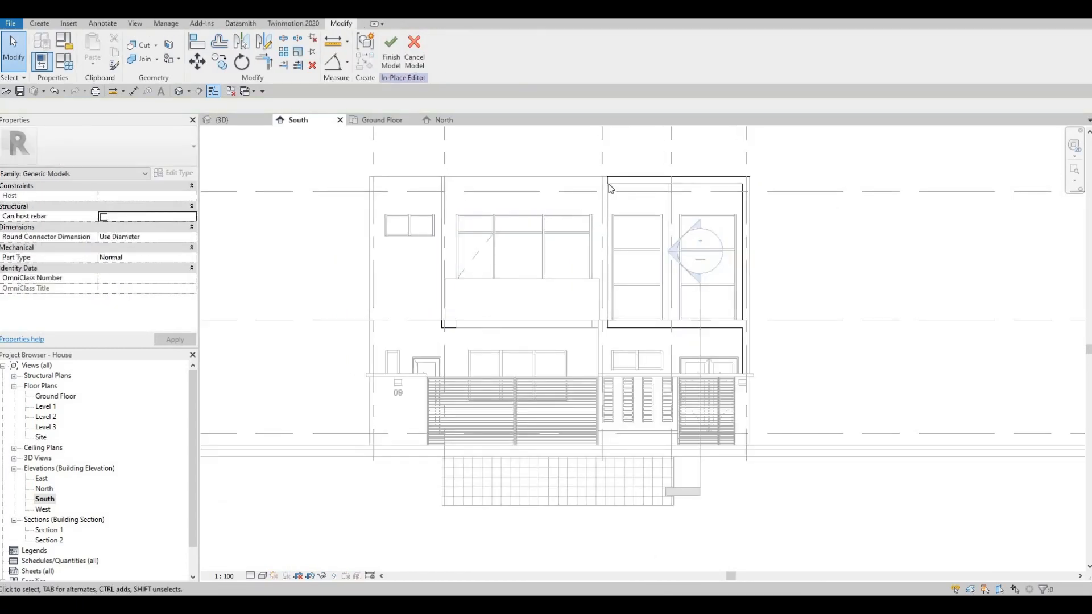
left_click(626, 181)
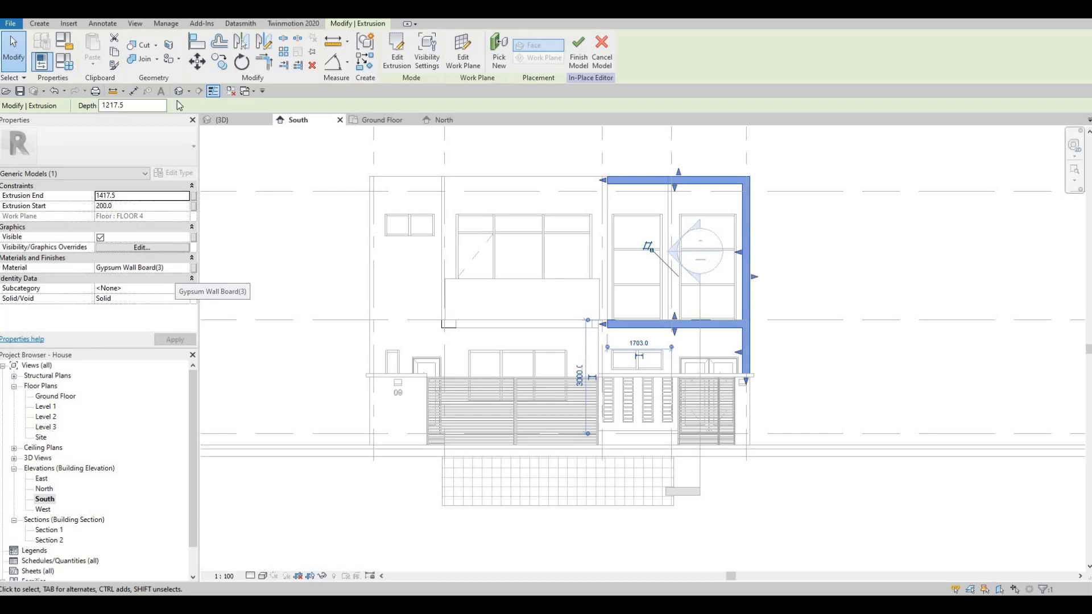
key("Escape")
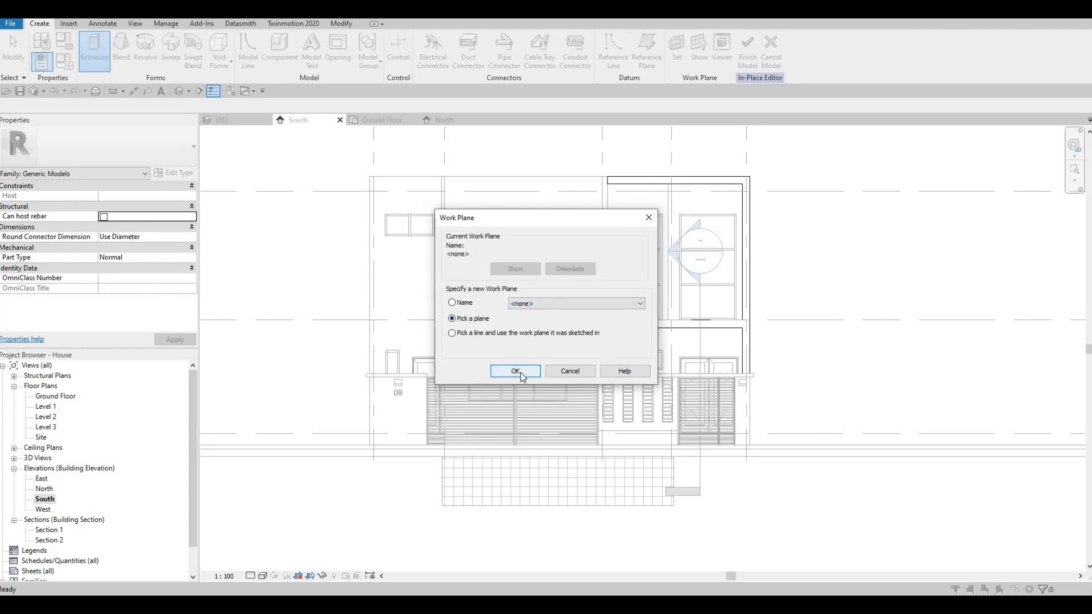
key("Return")
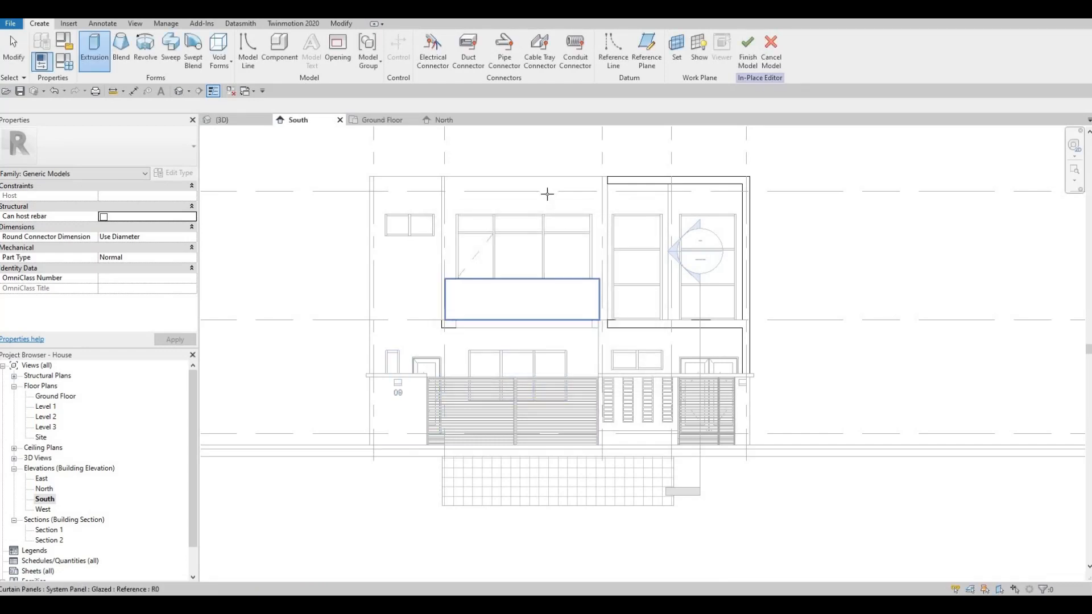
left_click(535, 190)
Sketch a rectangle about 4000 mm high around the balcony bay, from the roof edge to the balcony slab's underside
left_click(427, 41)
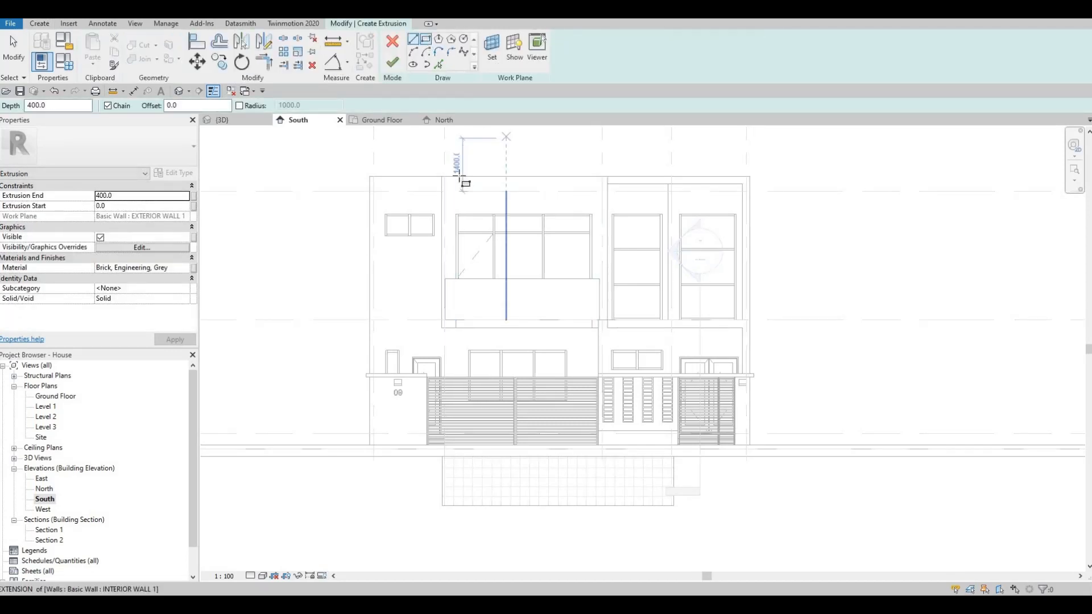
left_click(598, 327)
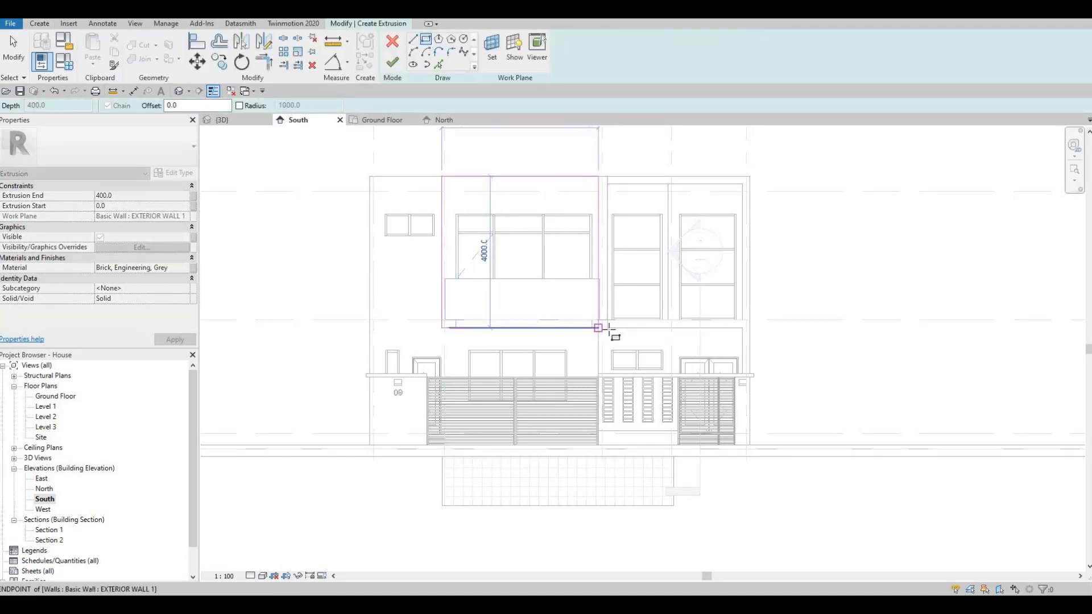
key("Escape")
key("Escape")
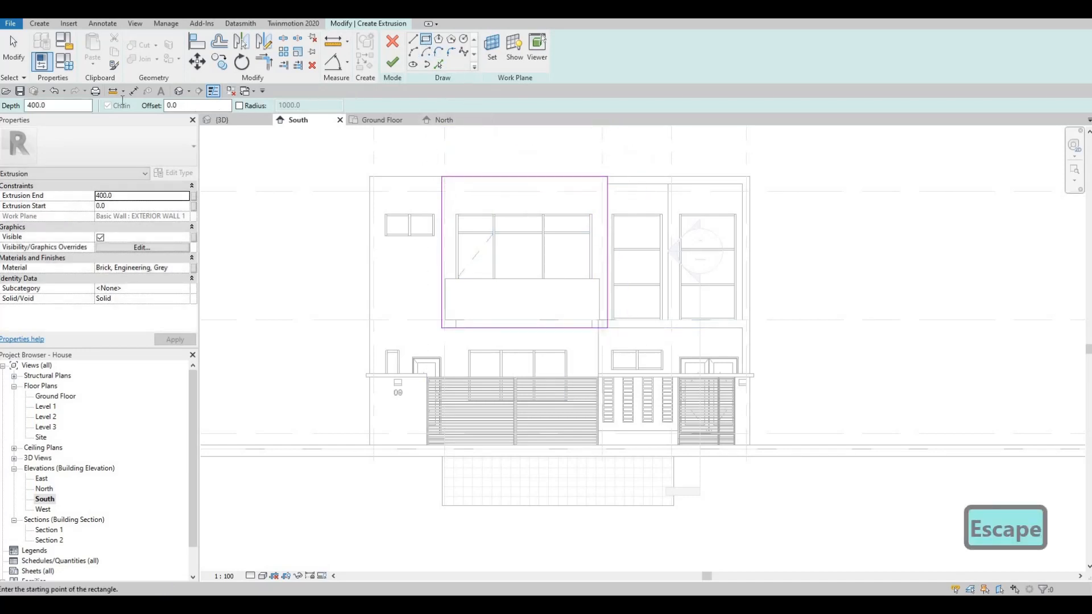
Sketch a second rectangle offset 200 mm inside the first one and finish the balcony frame extrusion
type("00")
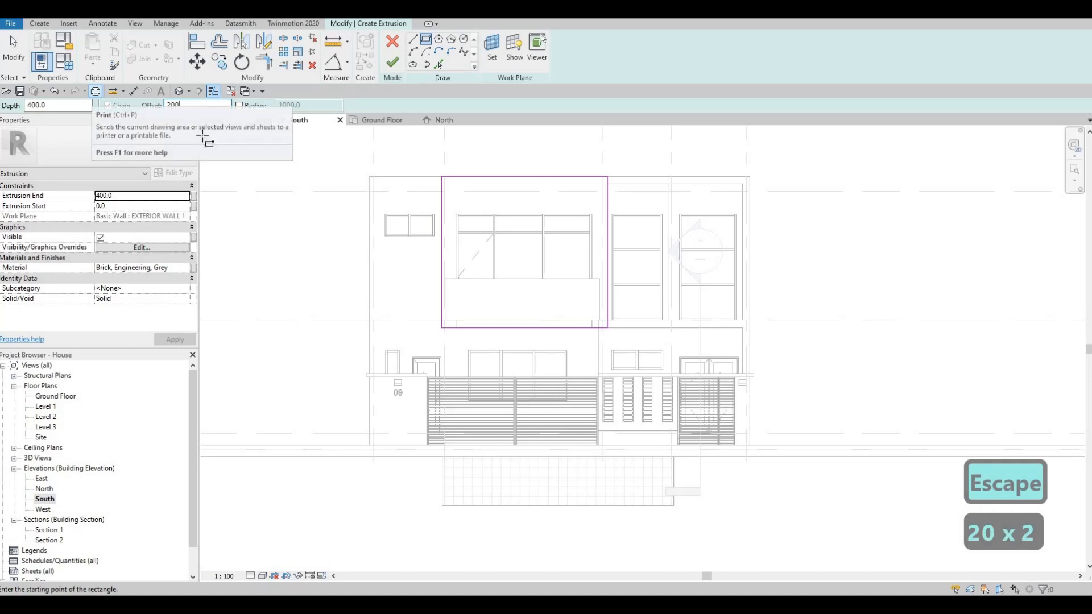
left_click(444, 179)
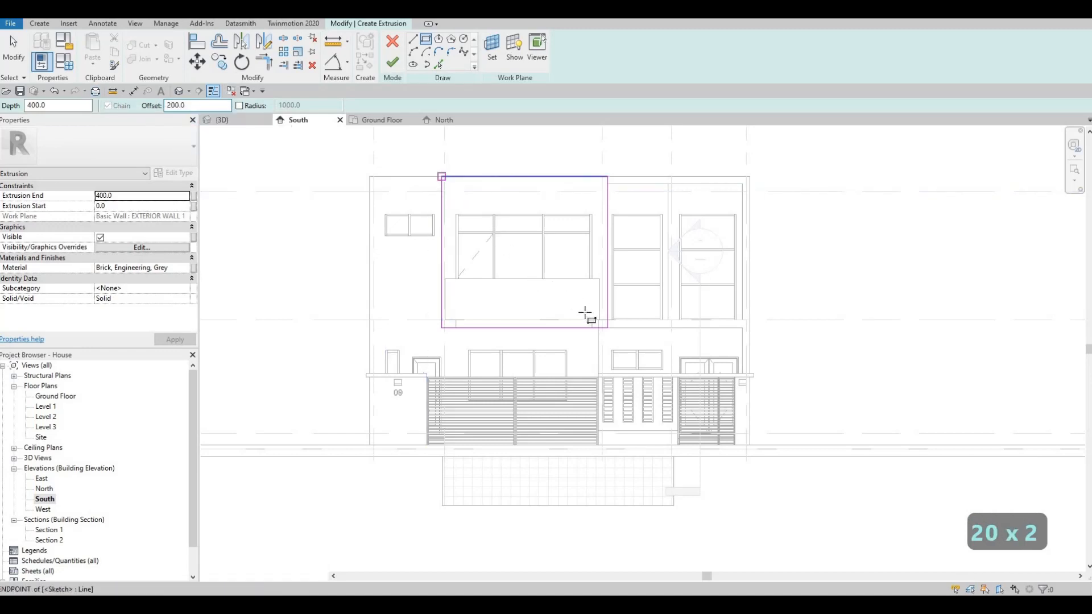
scroll(601, 320, "up", 2)
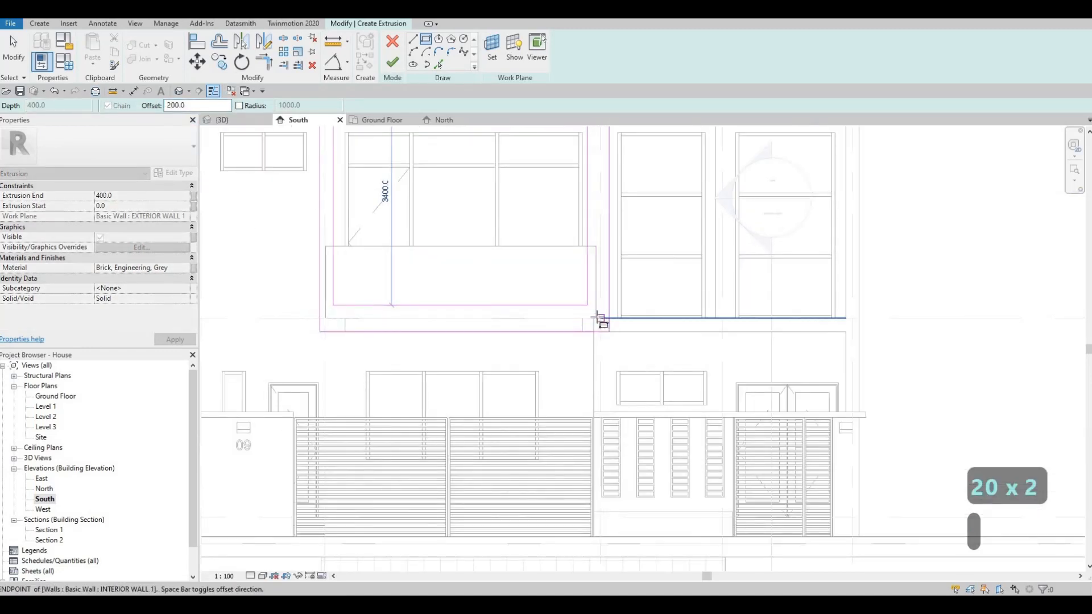
left_click(603, 330)
key("Escape")
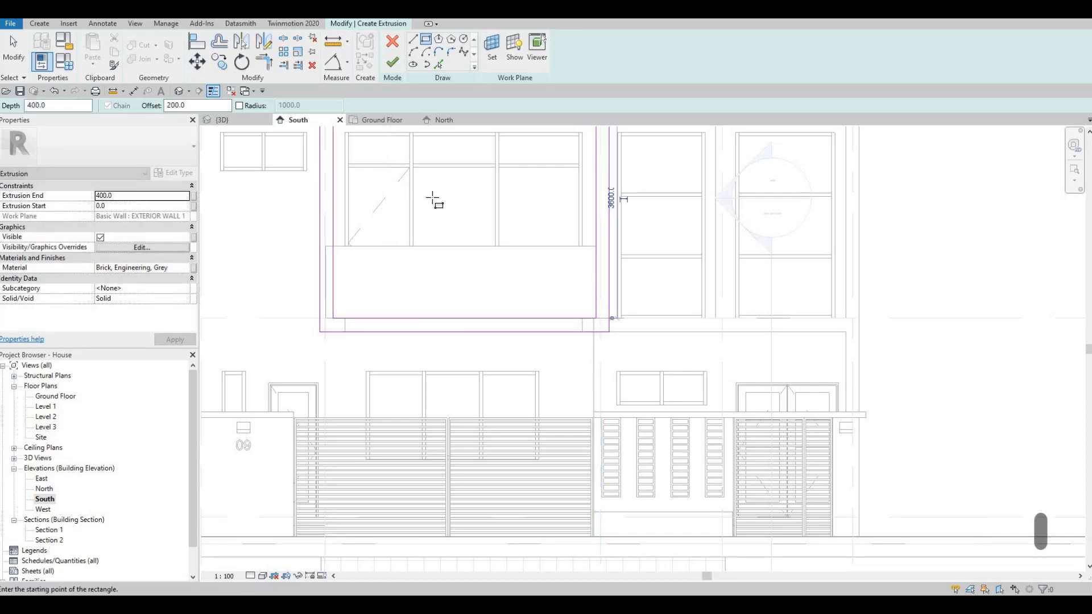
scroll(431, 200, "down", 2)
left_click(392, 61)
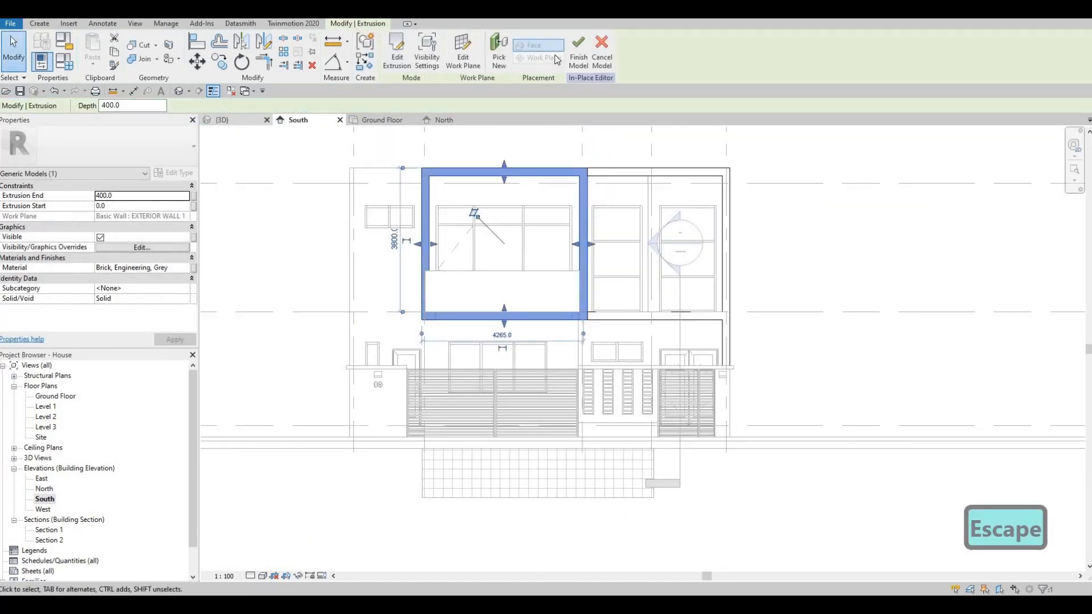
Examine the new balcony frame's material and projection in the 3D view
left_click(207, 120)
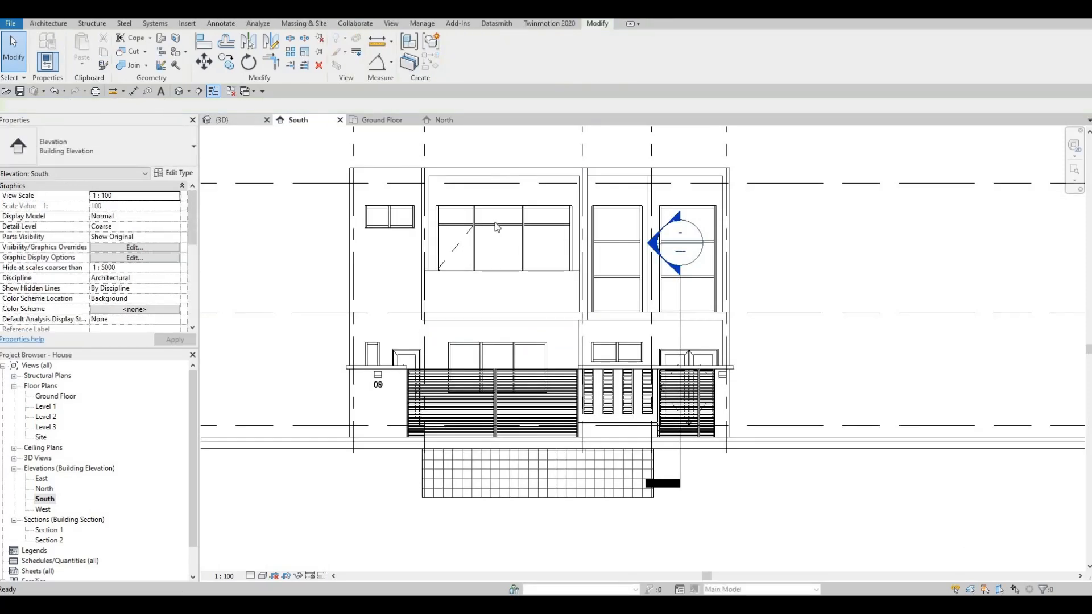
key("Escape")
middle_click_drag(559, 237, 602, 253, "shift")
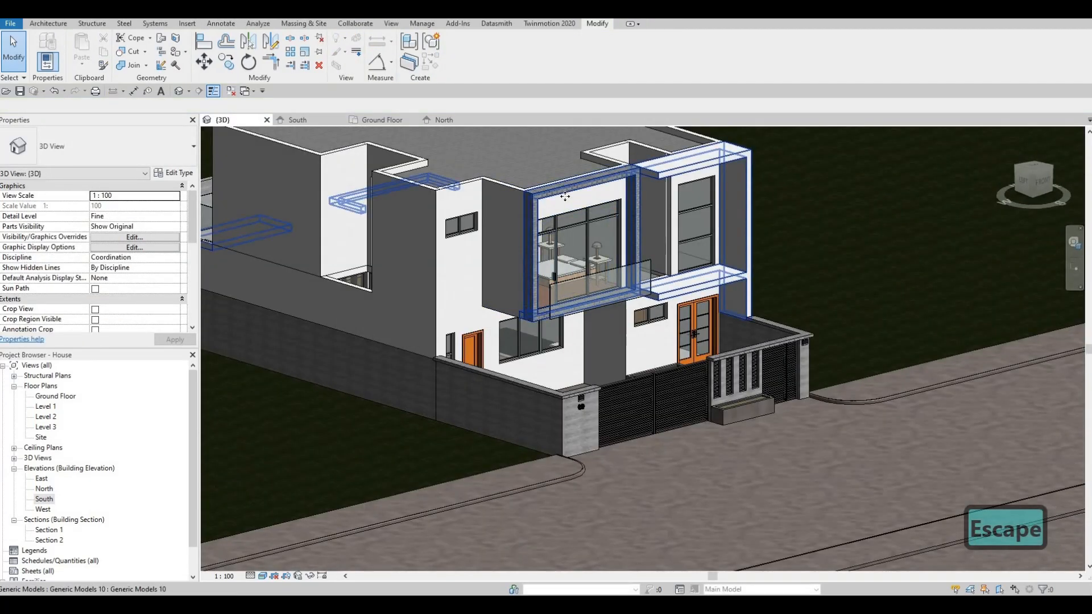
left_click(603, 253)
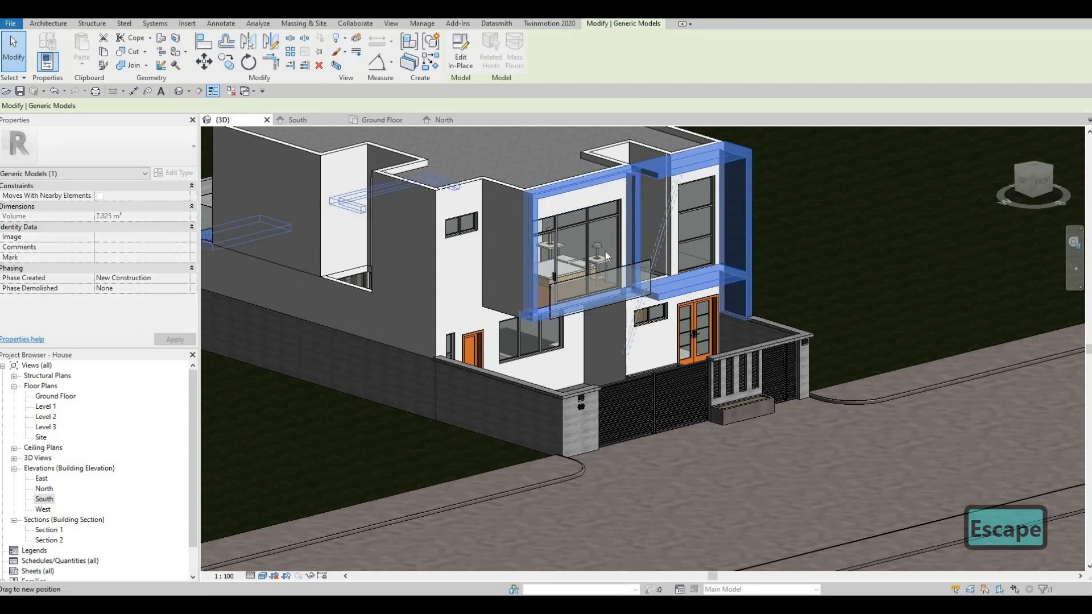
key("Escape")
middle_click_drag(558, 206, 548, 202, "shift")
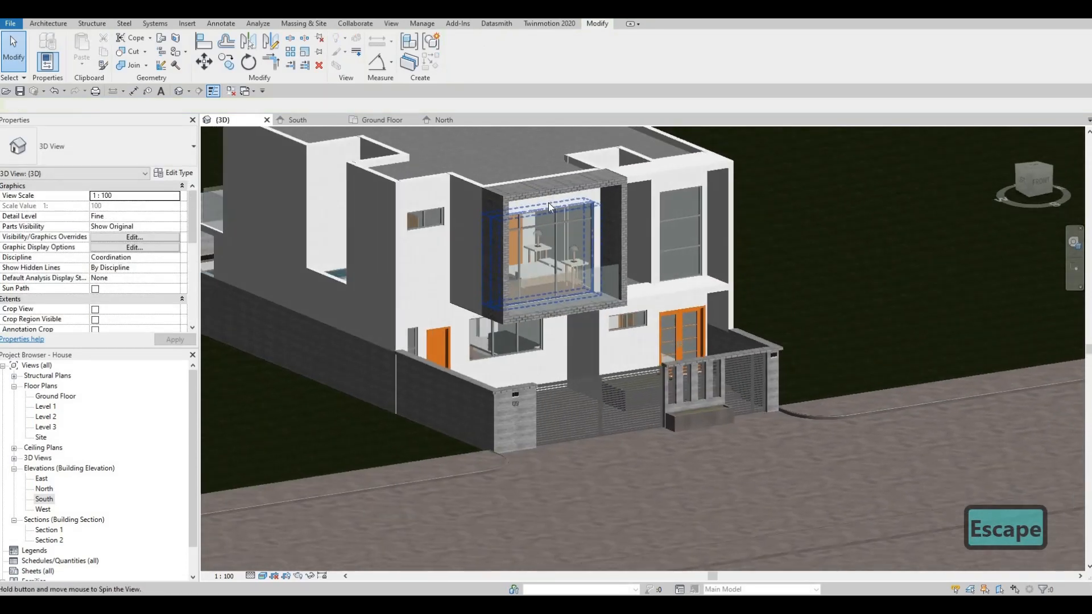
scroll(568, 251, "up", 2)
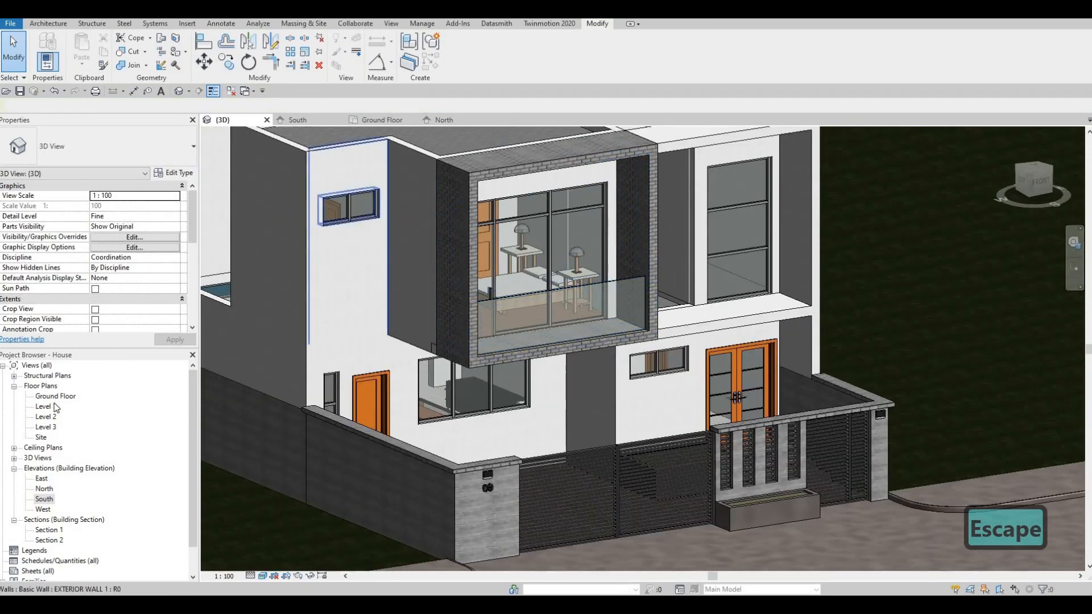
In the Level 2 plan, shorten the left end of the balcony's glass curtain wall to the new frame's inner face
double_click(51, 418)
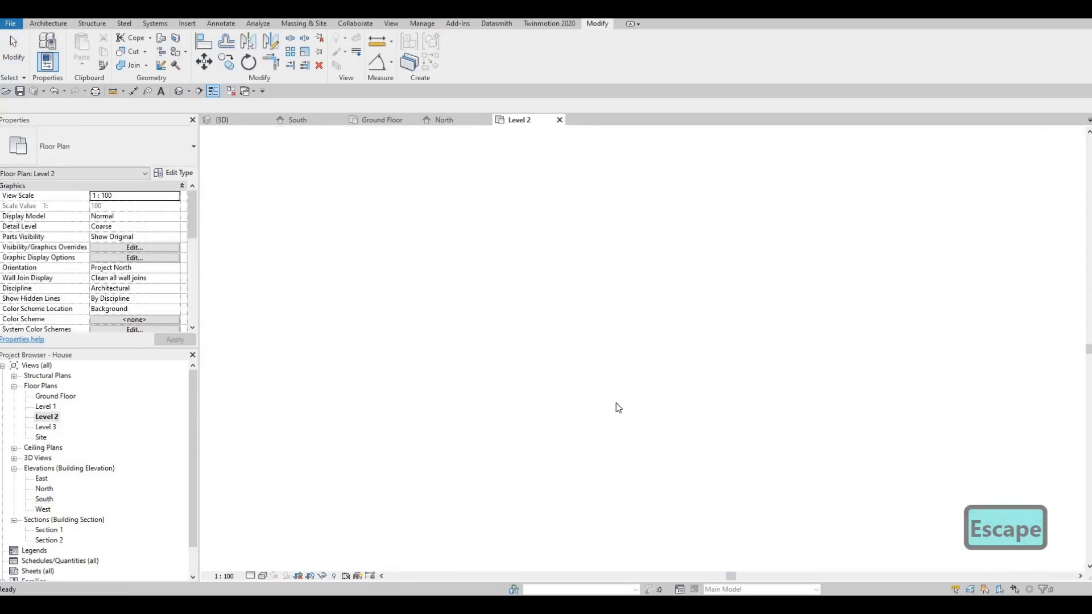
scroll(659, 396, "up", 8)
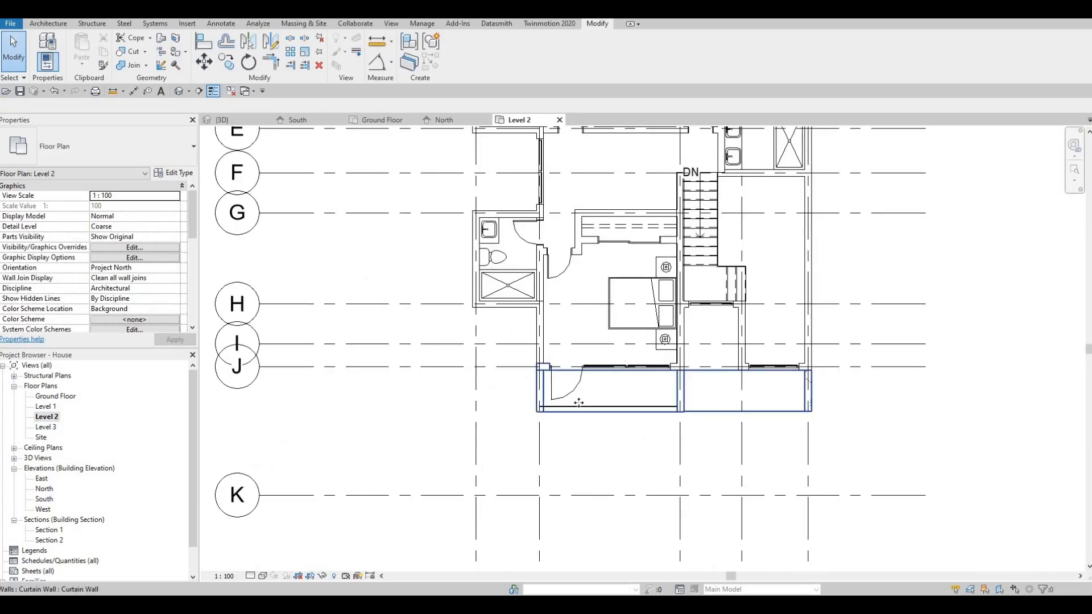
key("Escape")
left_click(518, 400)
scroll(515, 400, "up", 2)
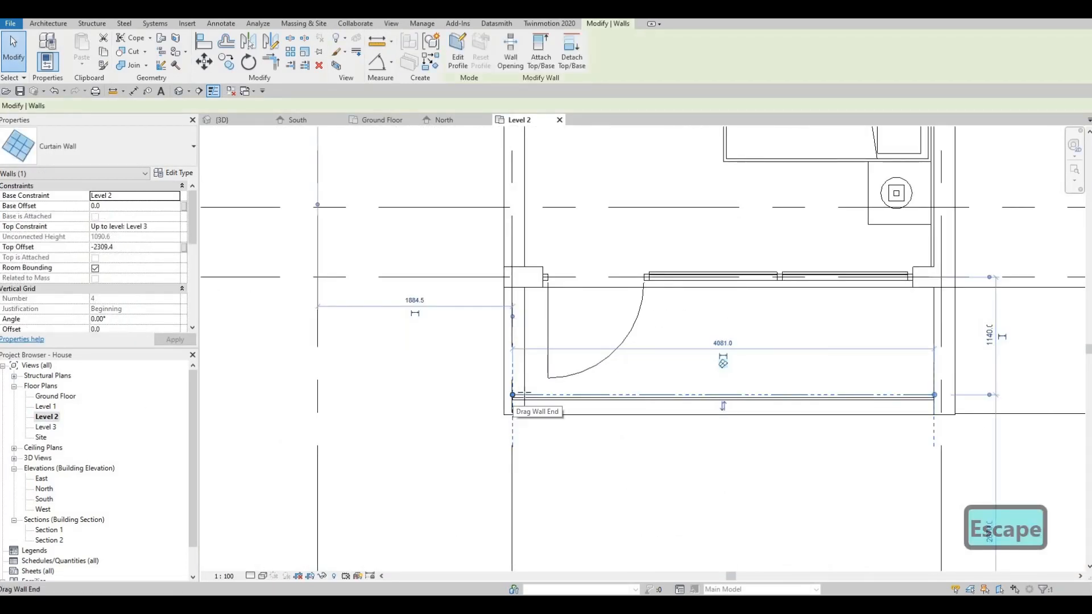
key("Escape")
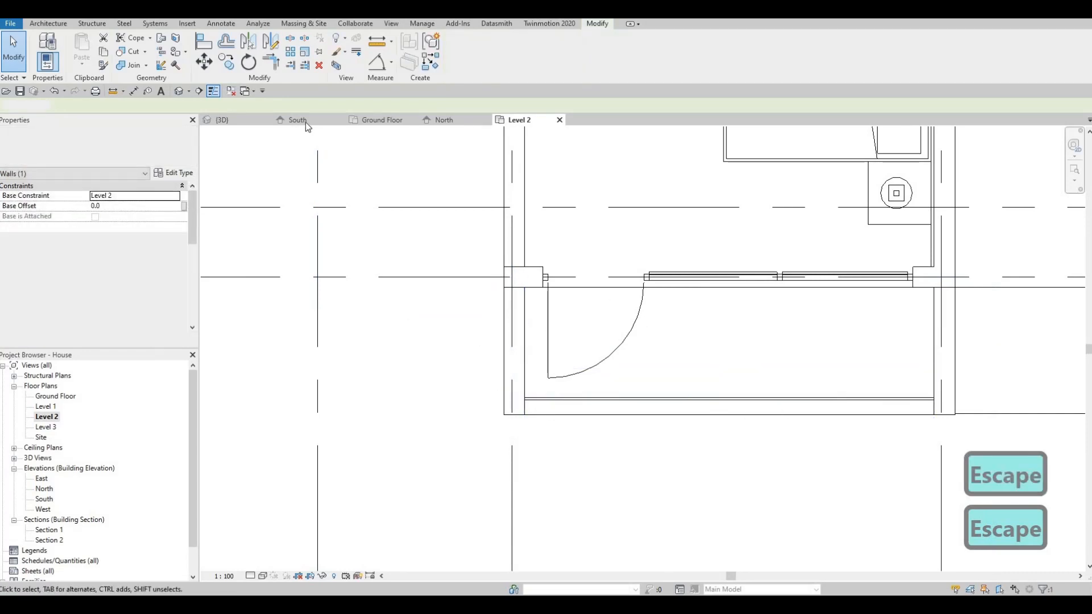
In the 3D view, edit the facade frame model in place and open the material choices for the balcony frame extrusion
left_click(239, 120)
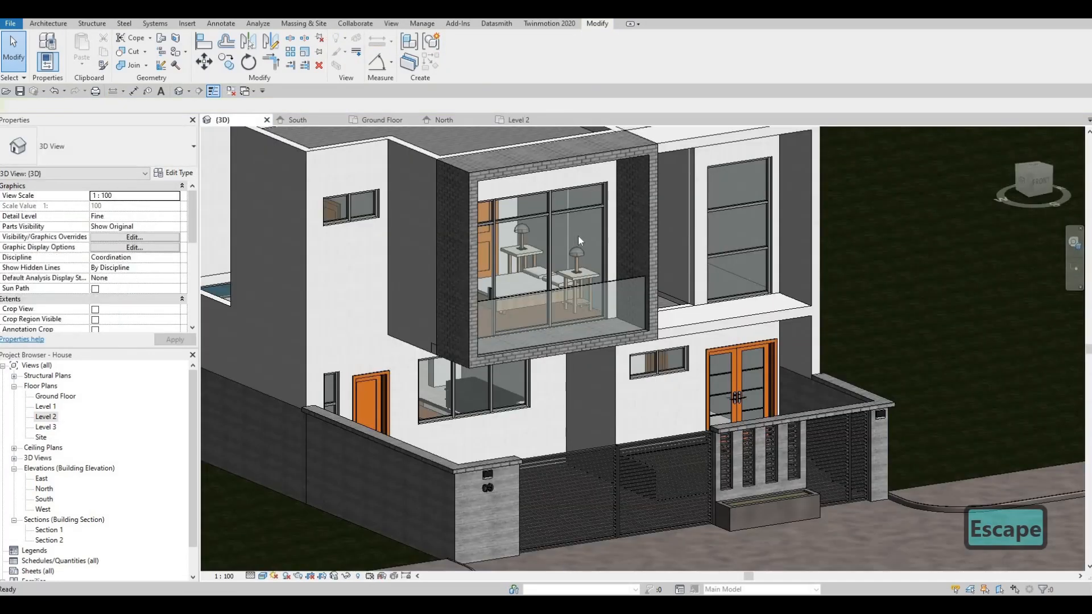
key("Escape")
left_click(626, 155)
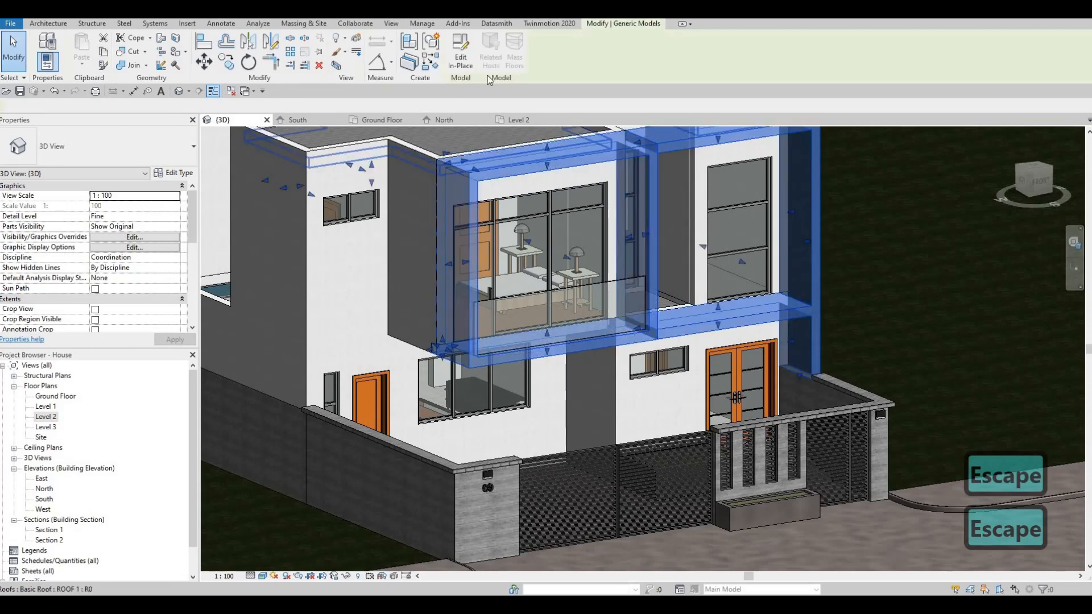
left_click(459, 52)
left_click(496, 168)
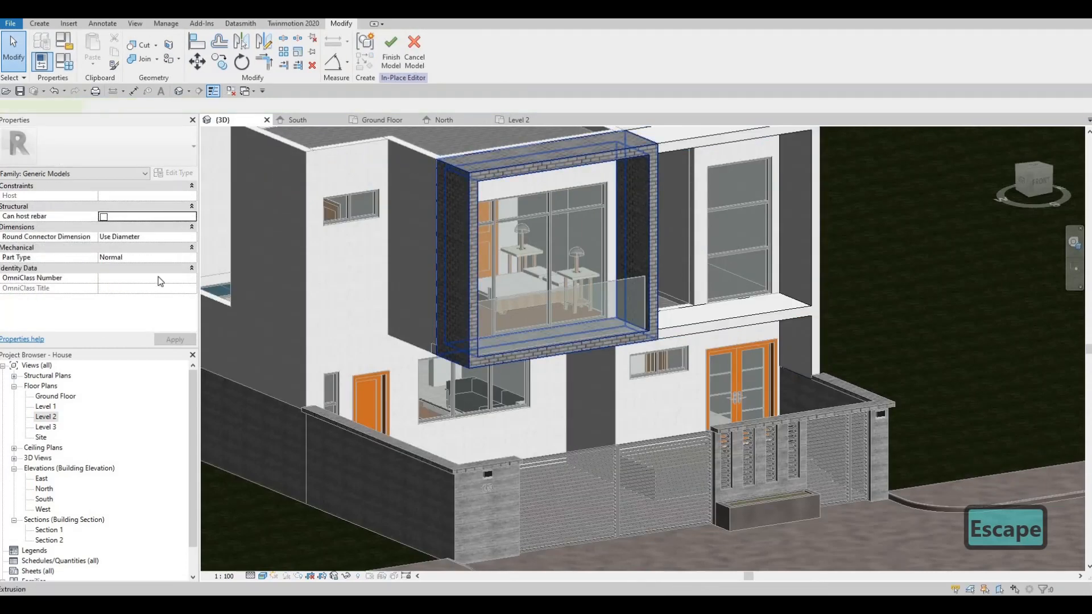
left_click(186, 266)
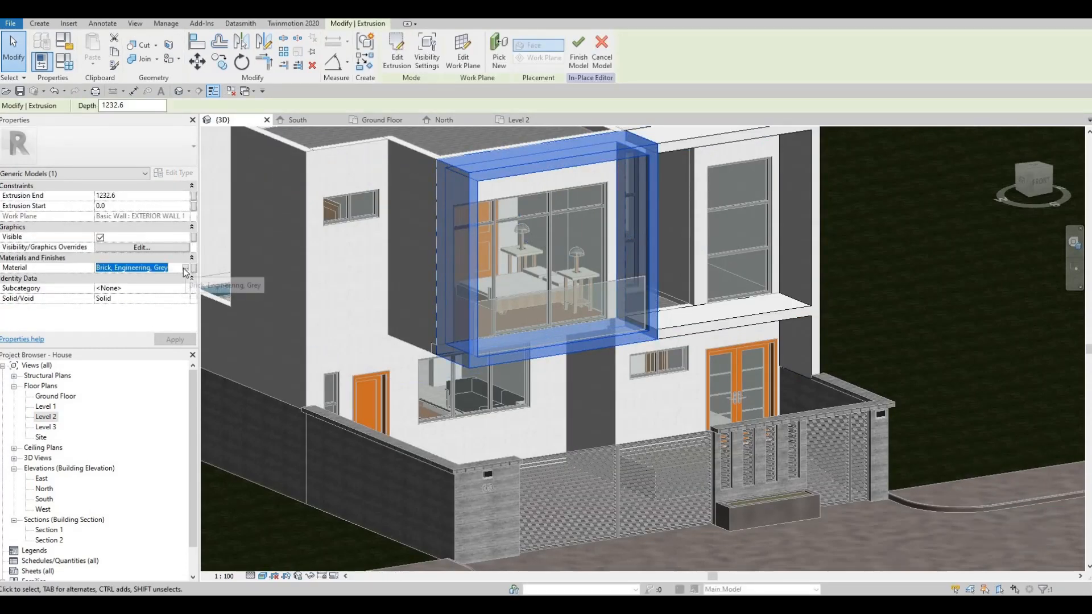
left_click(191, 267)
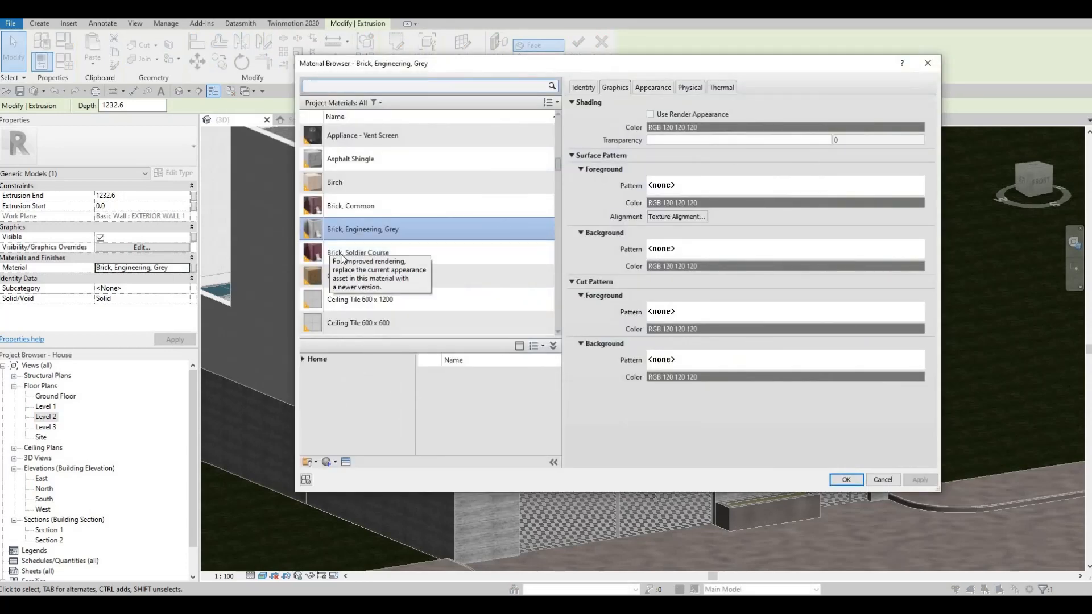
Duplicate the Gypsum Wall Board(3) material, assign the copy to the balcony frame and finish the in-place model
scroll(342, 257, "up", 5)
scroll(342, 257, "down", 15)
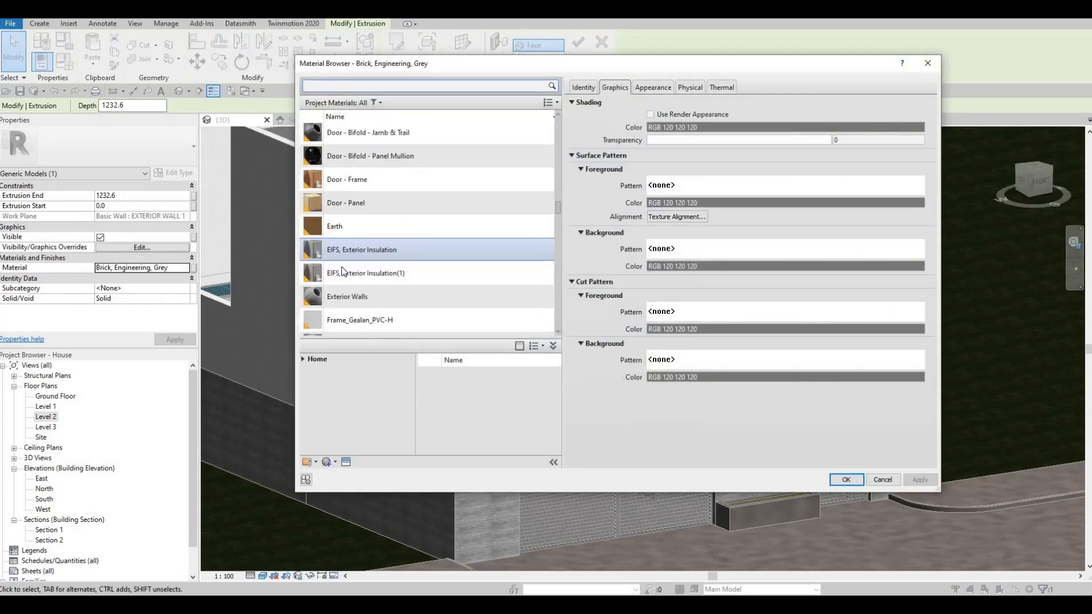
scroll(381, 297, "down", 3)
scroll(375, 285, "up", 2)
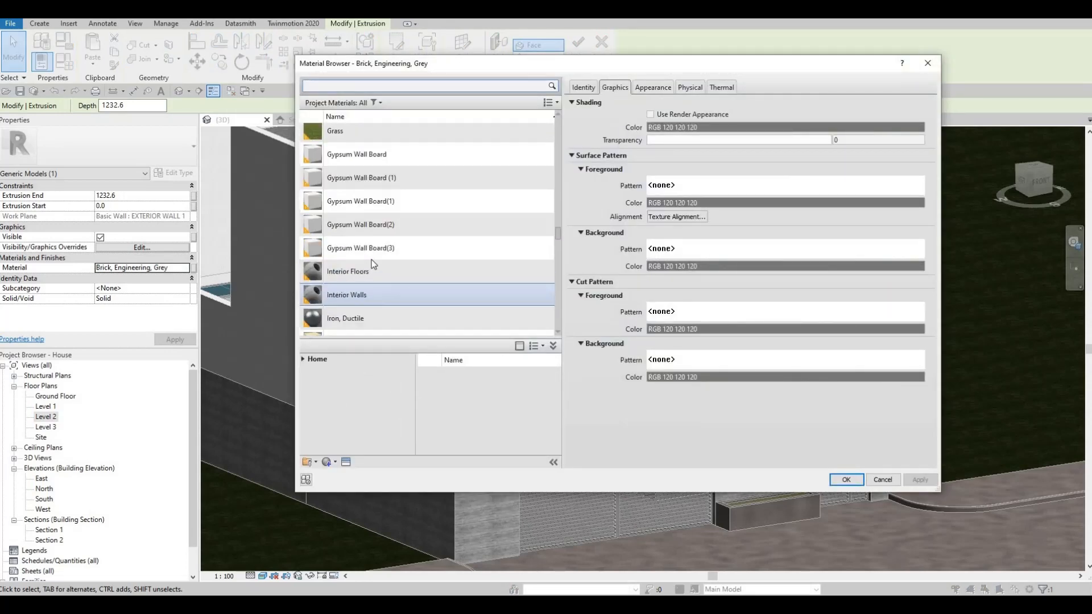
left_click(361, 248)
left_click(336, 462)
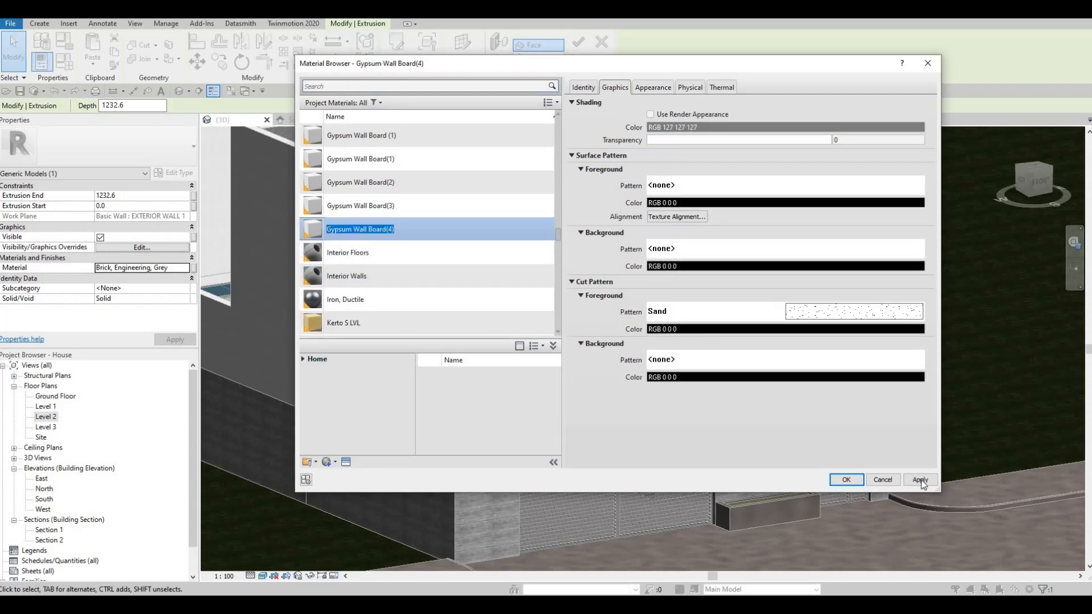
left_click(846, 481)
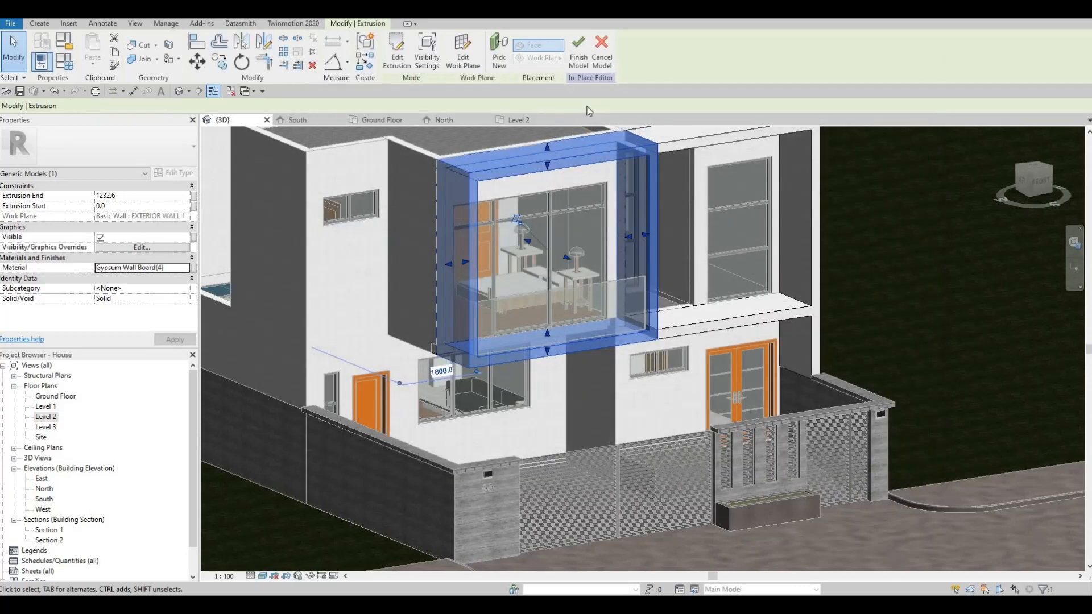
left_click(578, 57)
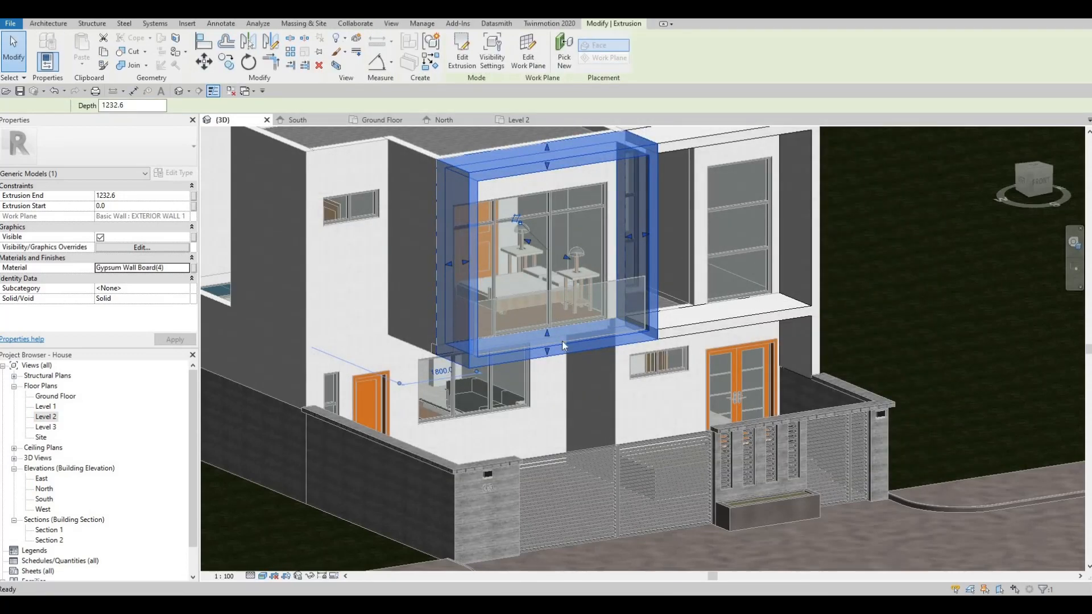
key("Escape")
key("Escape")
Examine the material of the frame extrusion beside the balcony and the whole front facade from several angles
scroll(595, 380, "down", 3)
middle_click_drag(685, 398, 550, 348, "shift")
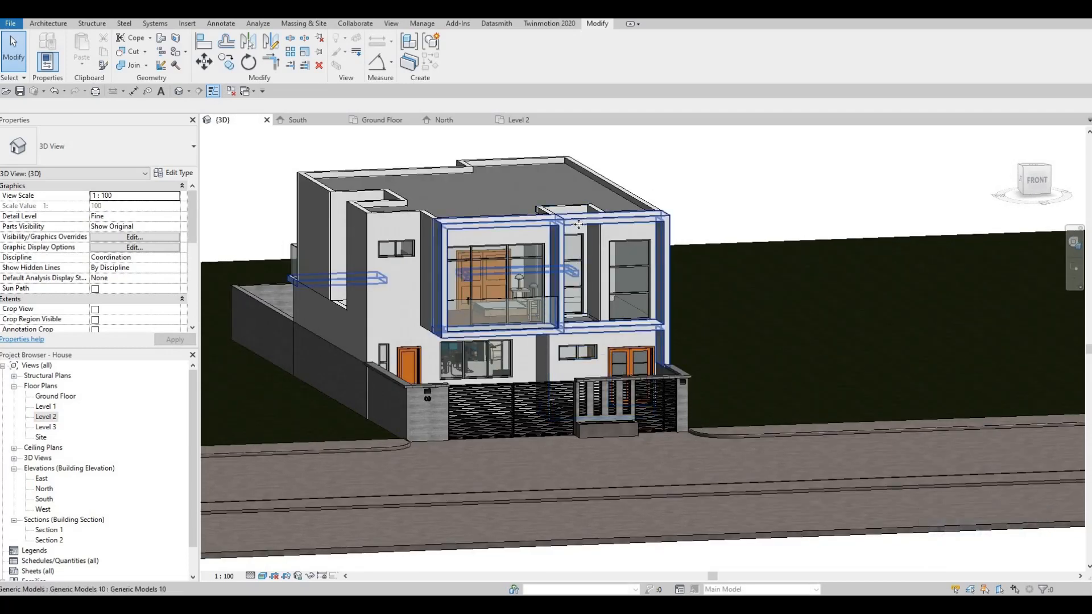
left_click(589, 242)
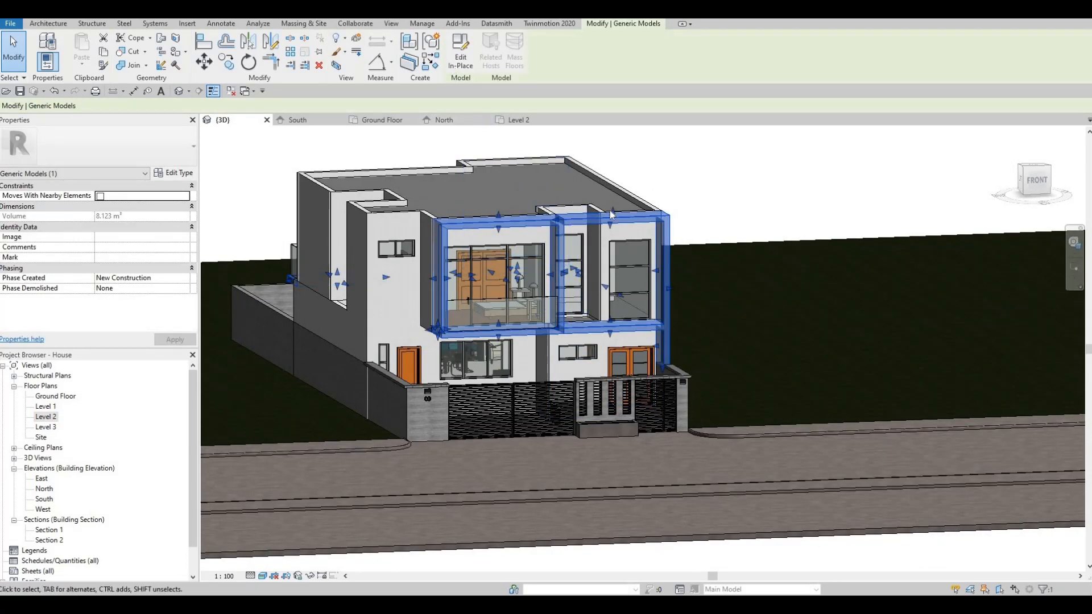
left_click(461, 53)
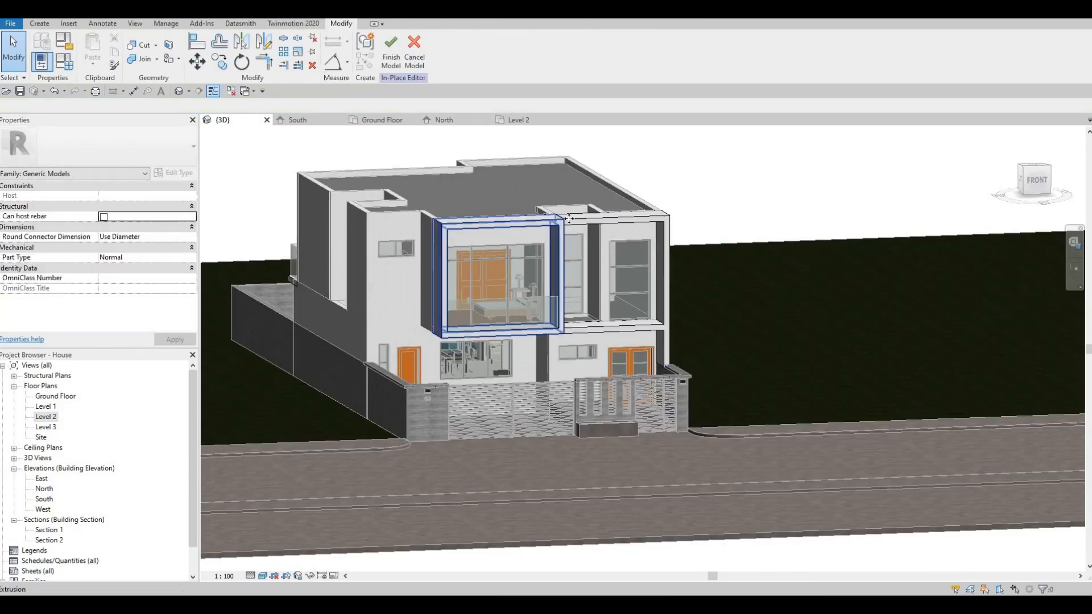
left_click(569, 218)
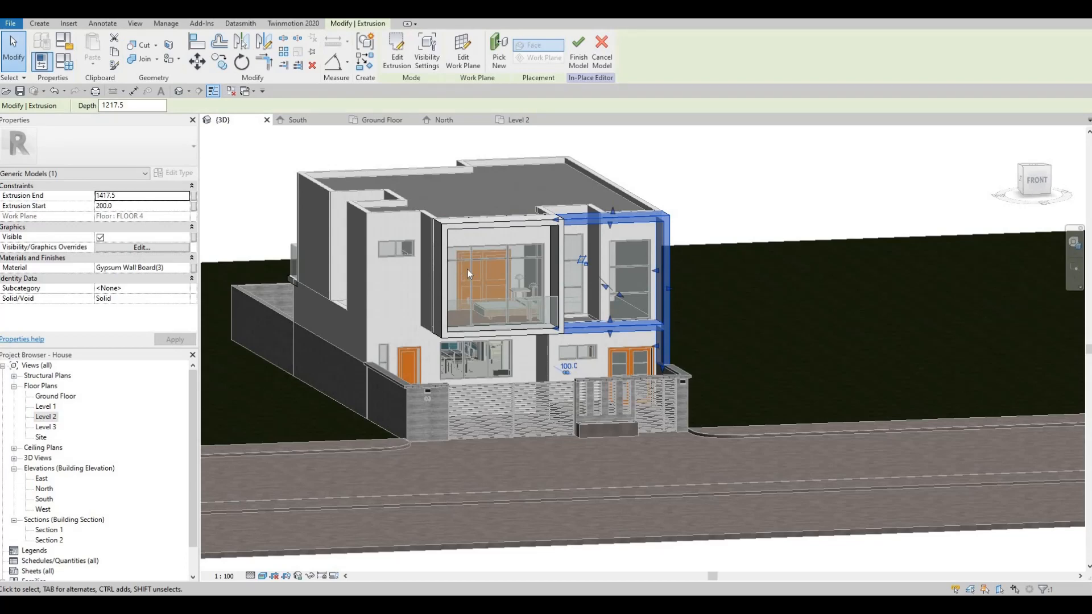
middle_click_drag(366, 316, 415, 316, "shift")
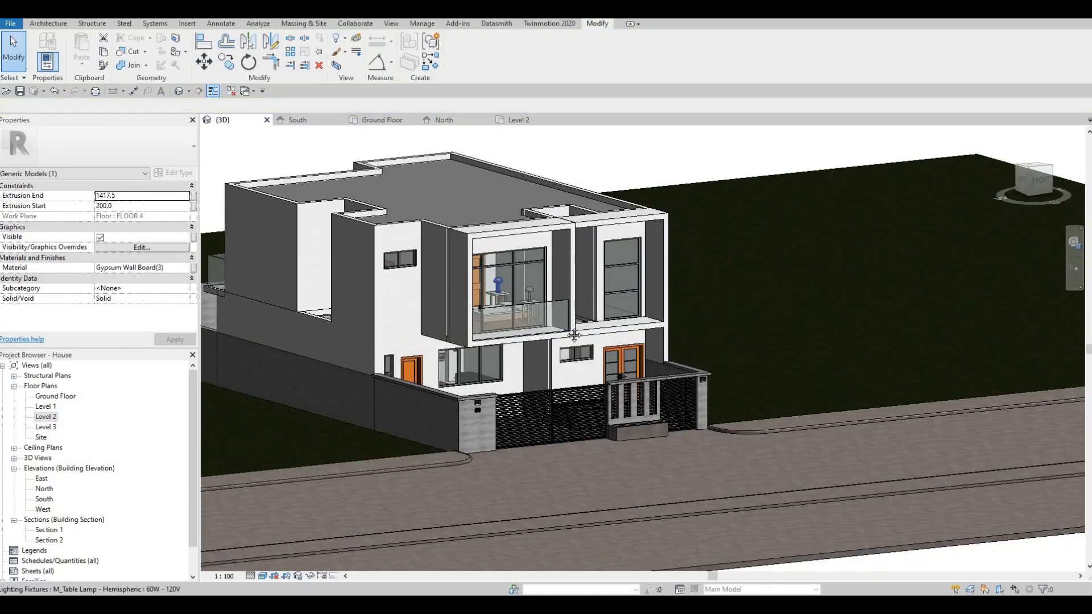
scroll(537, 357, "down", 1)
middle_click_drag(503, 295, 581, 333)
scroll(581, 333, "up", 1)
key("Escape")
key("Escape")
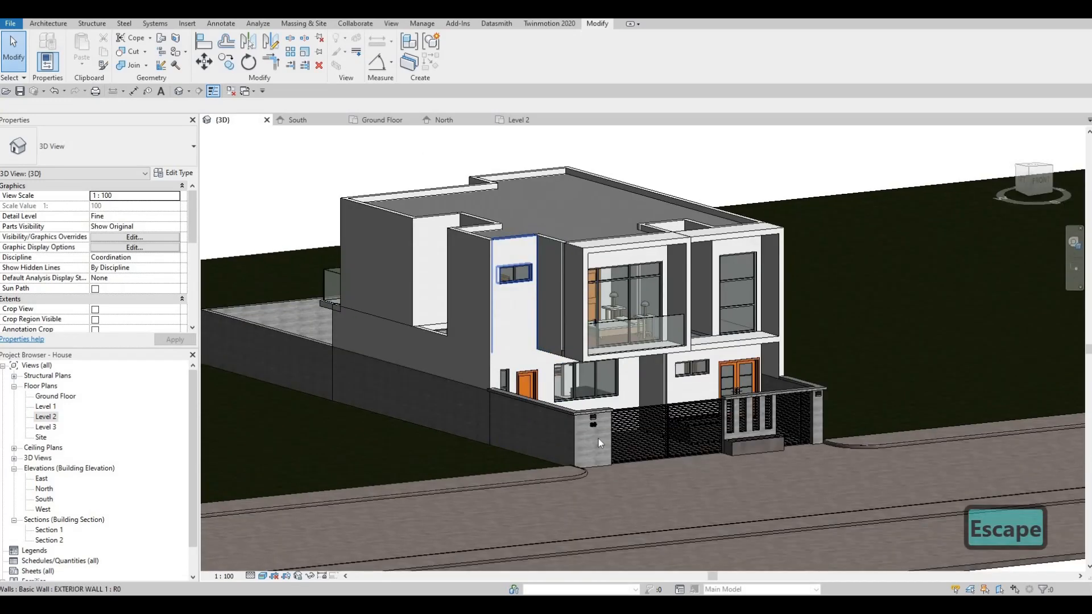